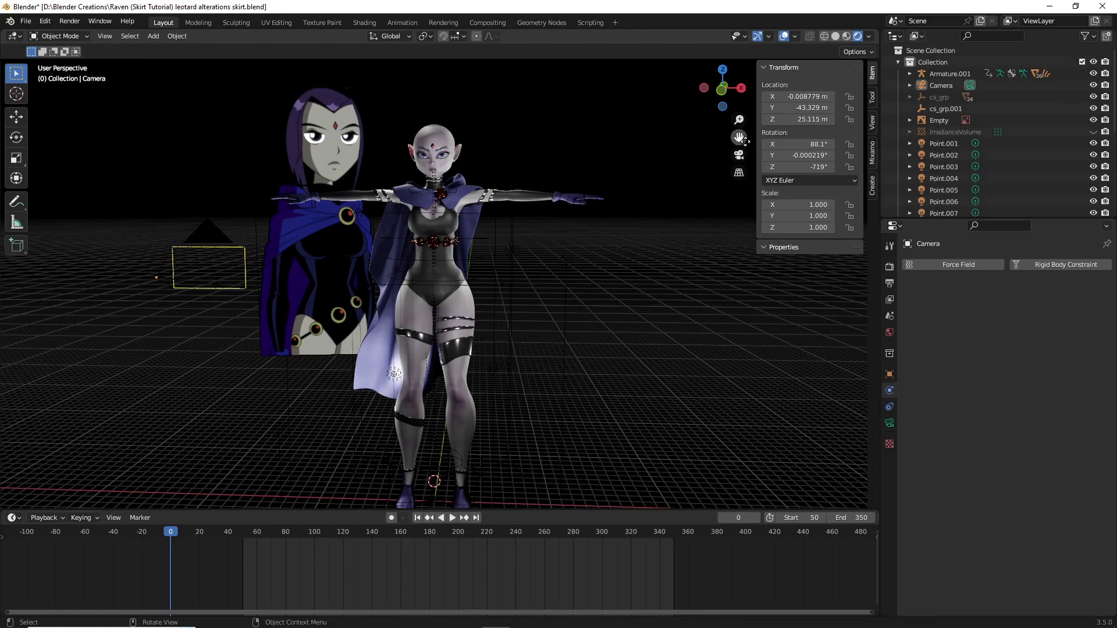
Step: Orbit toward the character's front and add a new mesh plane
{"action": "scroll", "coordinate": [678, 215], "scroll_direction": "up", "scroll_amount": 5}
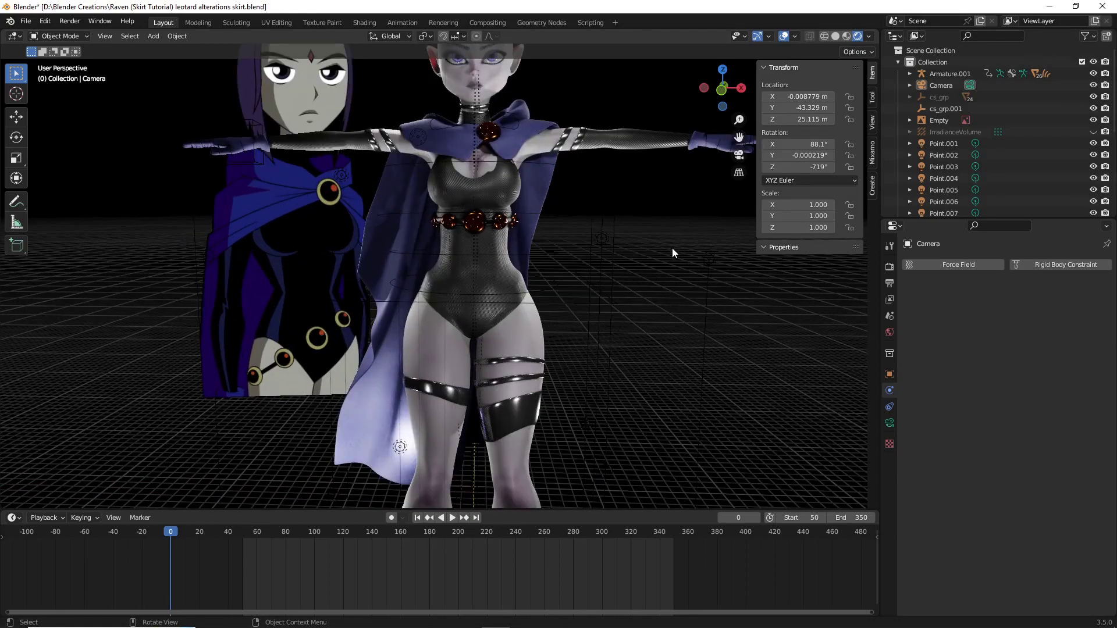
{"action": "middle_click_drag", "start_coordinate": [672, 248], "coordinate": [651, 246]}
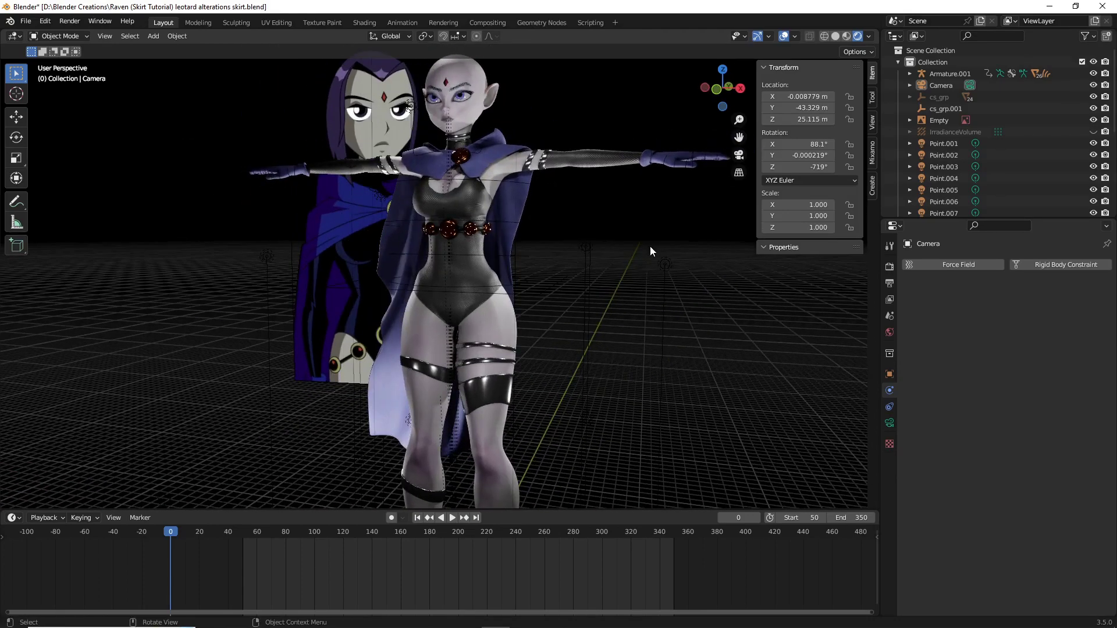
{"action": "middle_click_drag", "start_coordinate": [519, 292], "coordinate": [542, 290]}
{"action": "scroll", "coordinate": [630, 407], "scroll_direction": "down", "scroll_amount": 2}
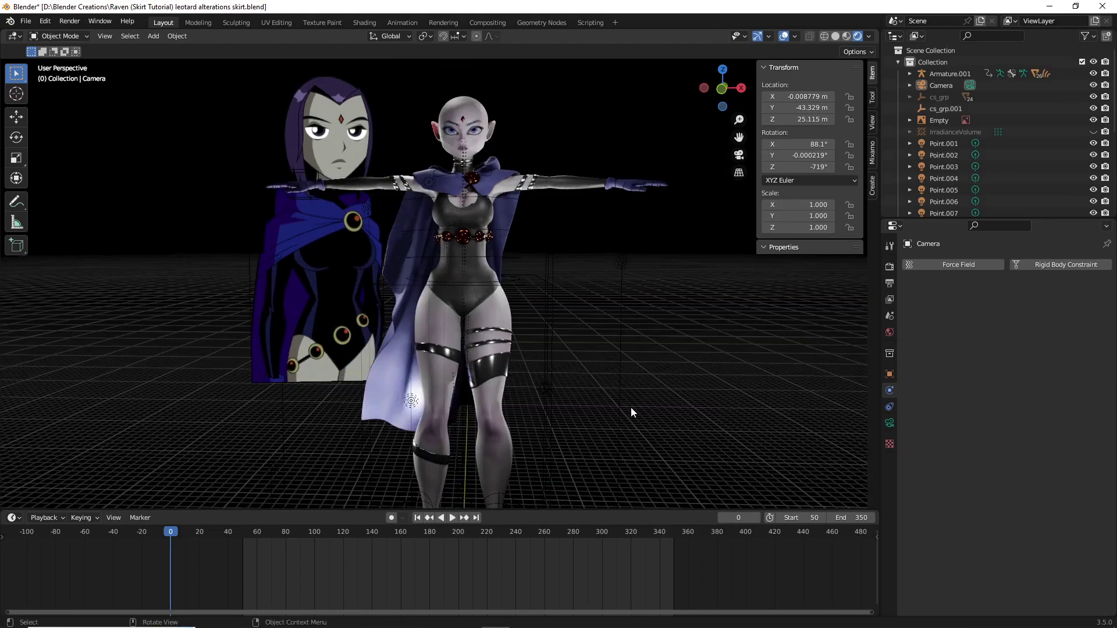
{"action": "key", "text": "shift+a"}
{"action": "mouse_move", "coordinate": [623, 391]}
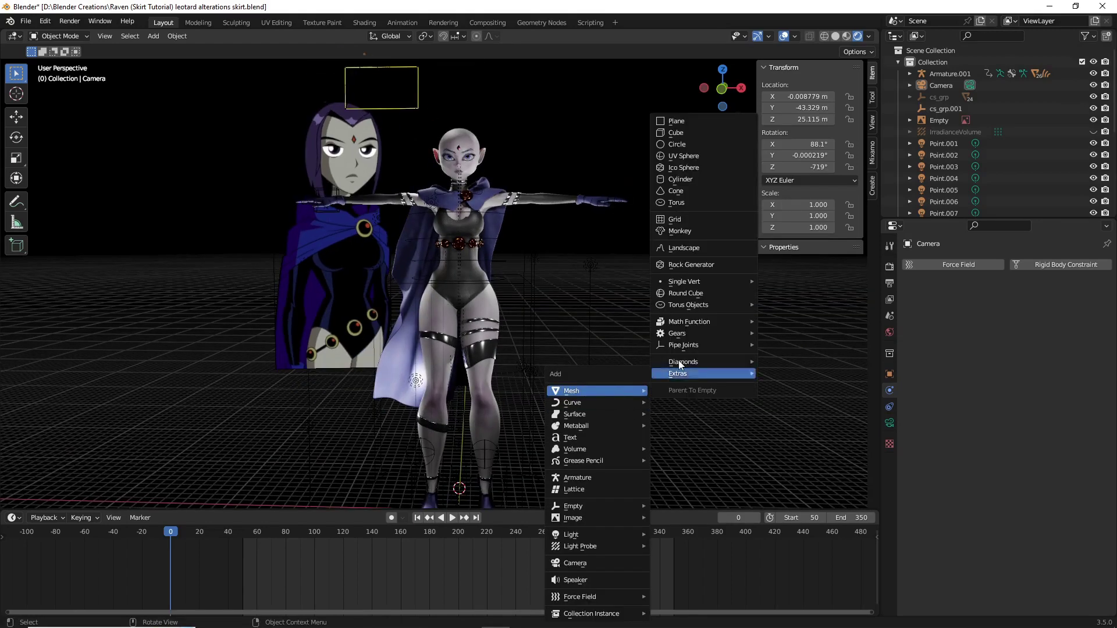
{"action": "left_click", "coordinate": [692, 120]}
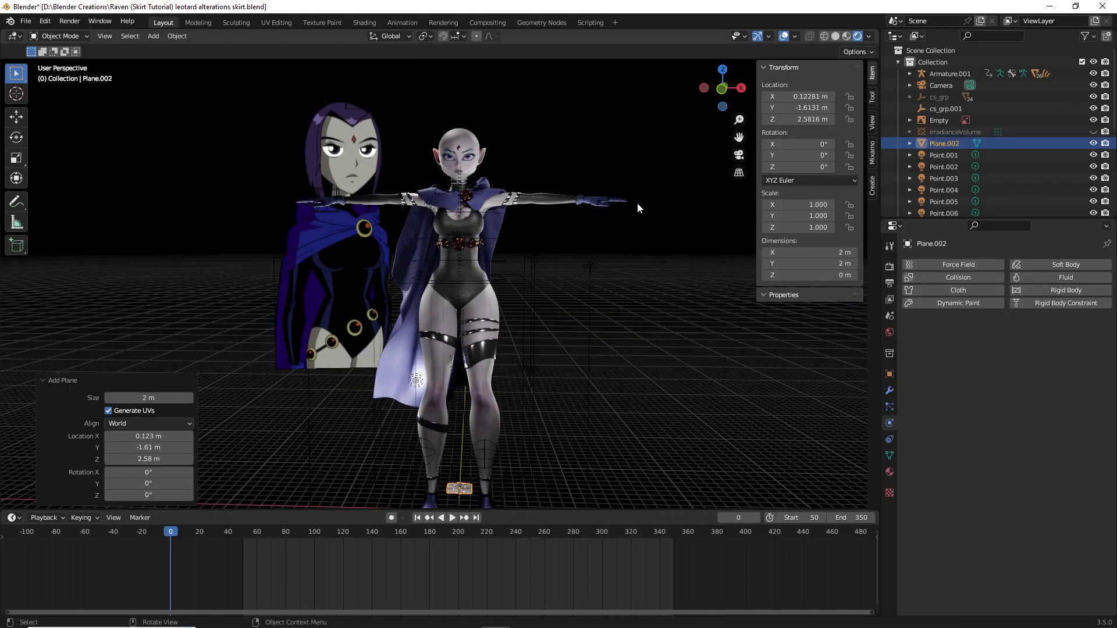
Step: Rotate the plane 90° on X and raise it along Z to hip height (18.273 m)
{"action": "middle_click_drag", "start_coordinate": [638, 203], "coordinate": [617, 229]}
{"action": "scroll", "coordinate": [618, 229], "scroll_direction": "down", "scroll_amount": 2}
{"action": "type", "text": "rx"}
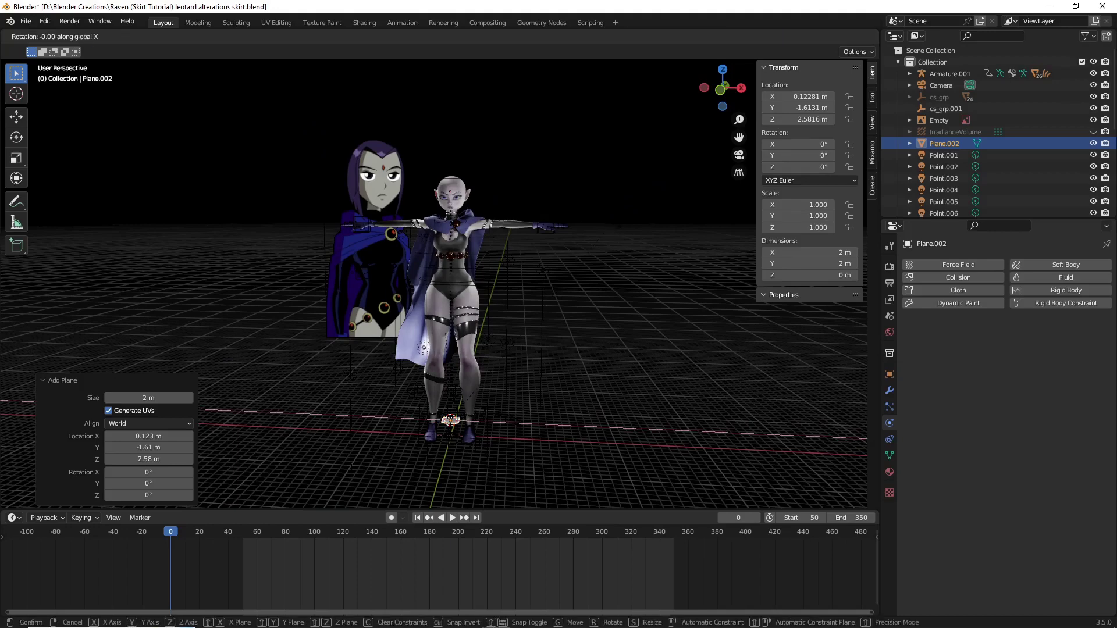
{"action": "type", "text": "90"}
{"action": "key", "text": "Return"}
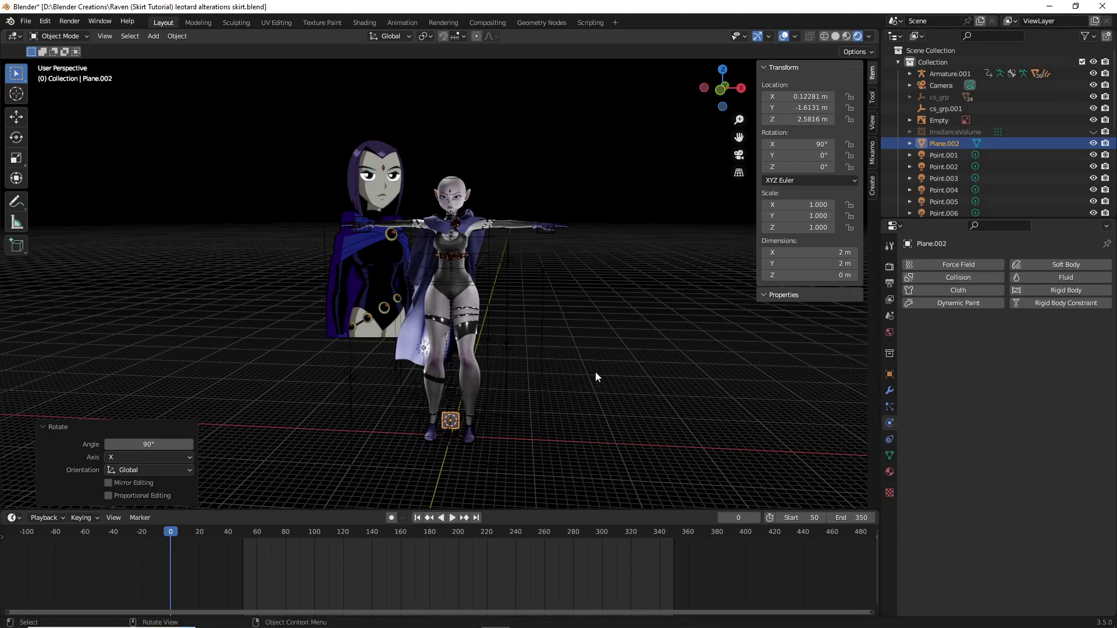
{"action": "key", "text": "g"}
{"action": "key", "text": "z"}
{"action": "left_click", "coordinate": [573, 244]}
{"action": "scroll", "coordinate": [581, 279], "scroll_direction": "up", "scroll_amount": 6}
{"action": "mouse_move", "coordinate": [579, 296]}
{"action": "middle_mouse_down"}
{"action": "mouse_move", "coordinate": [570, 302]}
{"action": "mouse_move", "coordinate": [517, 272]}
{"action": "middle_mouse_up"}
{"action": "scroll", "coordinate": [572, 295], "scroll_direction": "up", "scroll_amount": 3}
Step: Switch to solid shading in front view and scale the plane to 2.341
{"action": "key", "text": "z"}
{"action": "key", "text": "Right"}
{"action": "key", "text": "KP_1"}
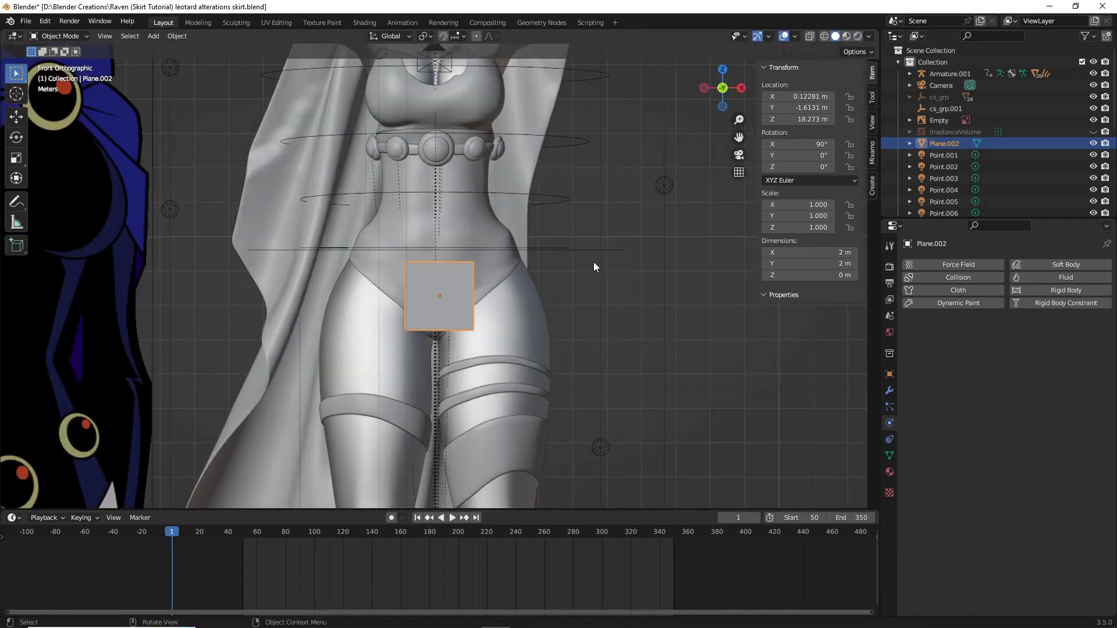
{"action": "scroll", "coordinate": [593, 266], "scroll_direction": "up", "scroll_amount": 1}
{"action": "key", "text": "s"}
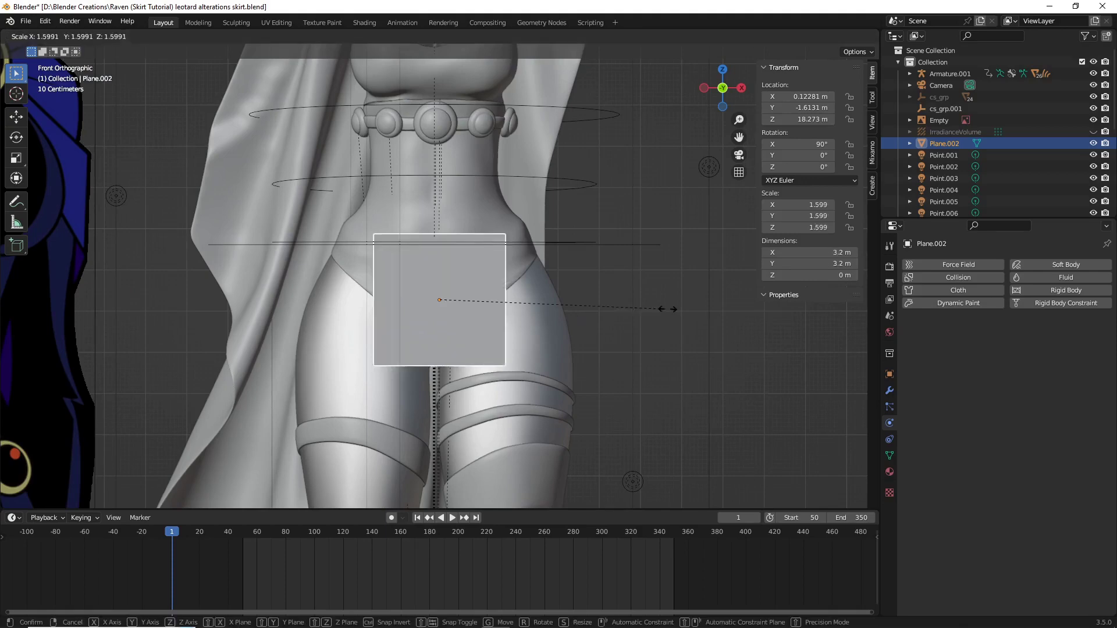
{"action": "left_click", "coordinate": [704, 315]}
Step: With X-Ray on, shift the plane along X to centre it on the body
{"action": "key", "text": "g"}
{"action": "key", "text": "x"}
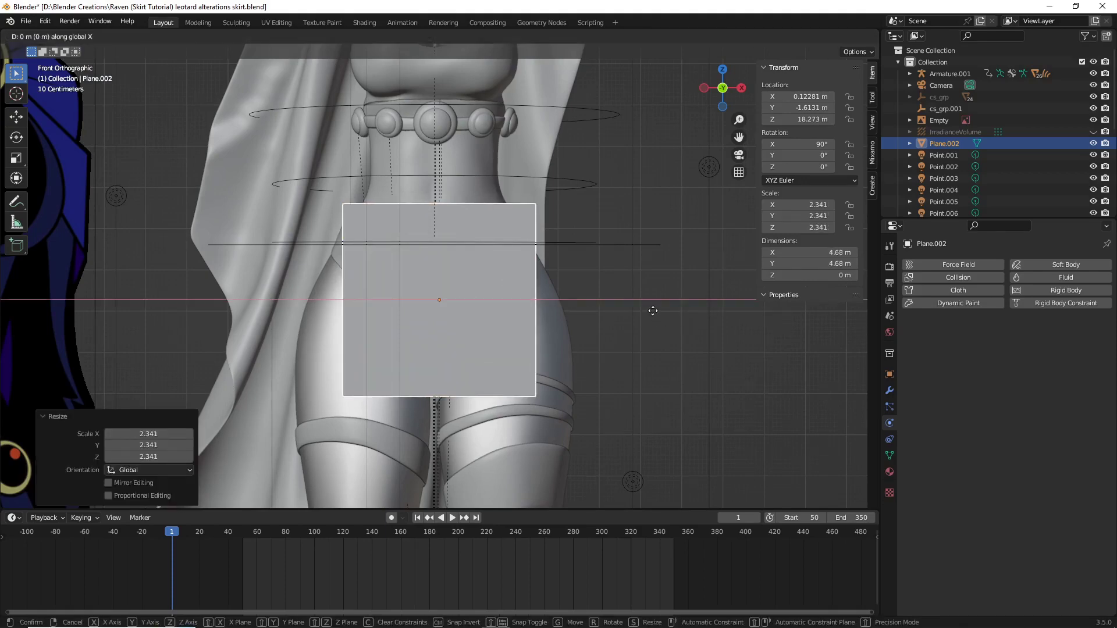
{"action": "left_click", "coordinate": [649, 312]}
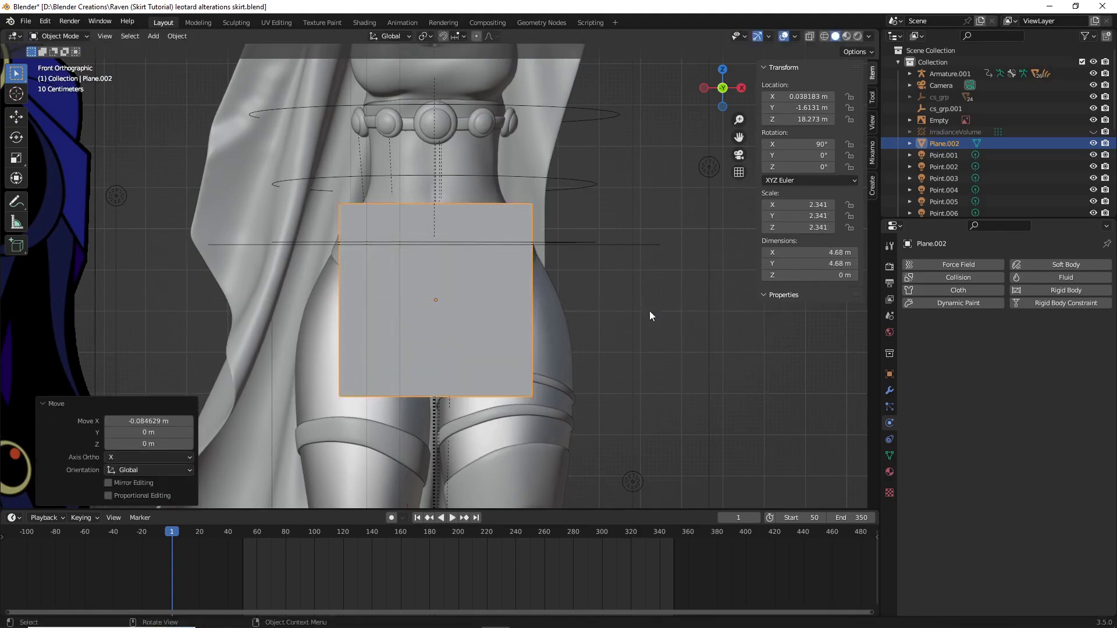
{"action": "left_click", "coordinate": [808, 37]}
{"action": "key", "text": "g"}
{"action": "key", "text": "x"}
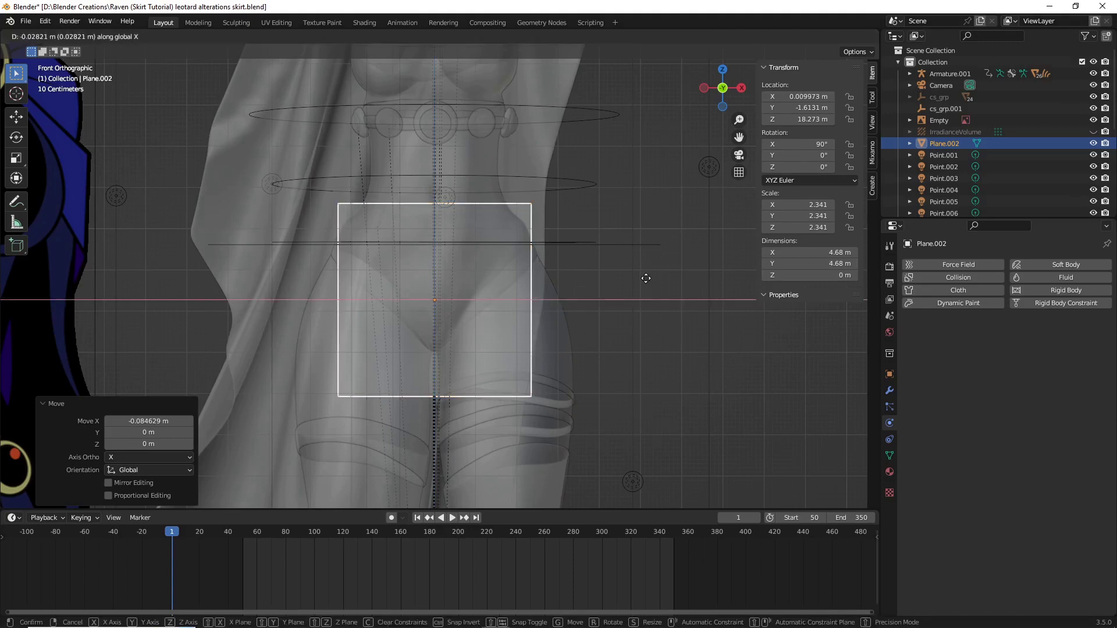
{"action": "left_click", "coordinate": [646, 278]}
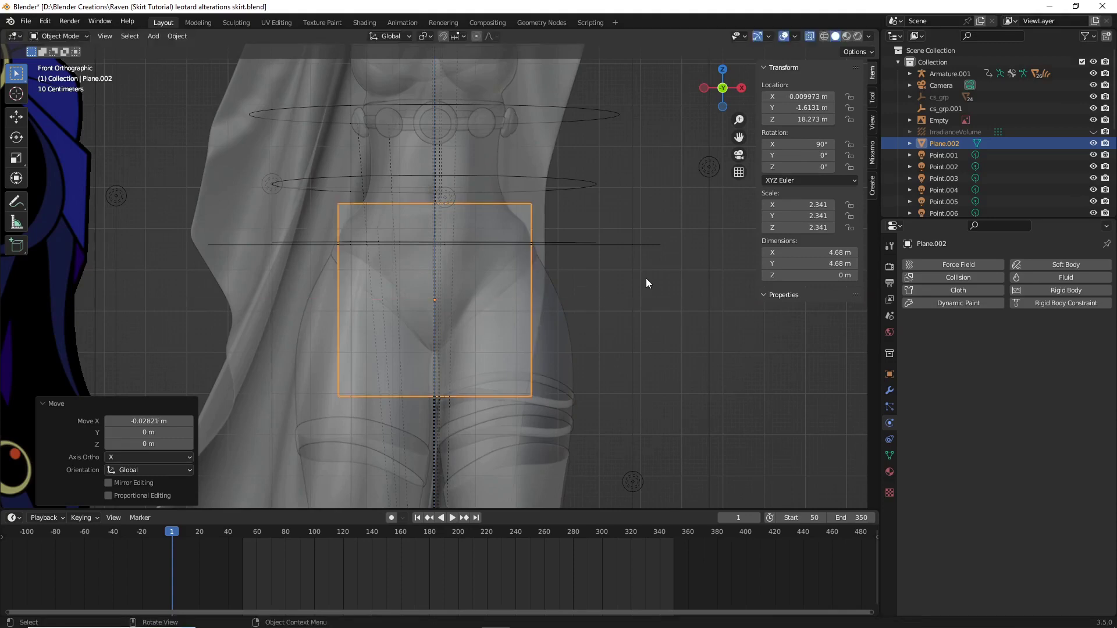
{"action": "left_click", "coordinate": [642, 288]}
{"action": "left_click", "coordinate": [495, 291]}
Step: Raise the plane's bottom vertices along Z, forming a 4.68 × 0.648 m waist strip
{"action": "key", "text": "Tab"}
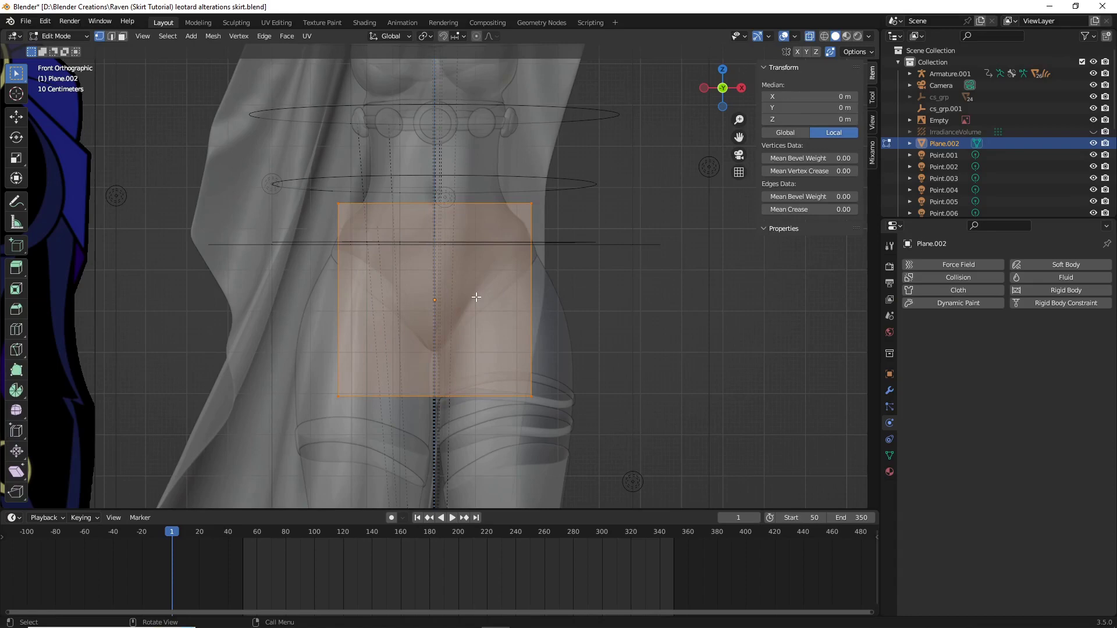
{"action": "left_click_drag", "start_coordinate": [336, 468], "coordinate": [600, 336]}
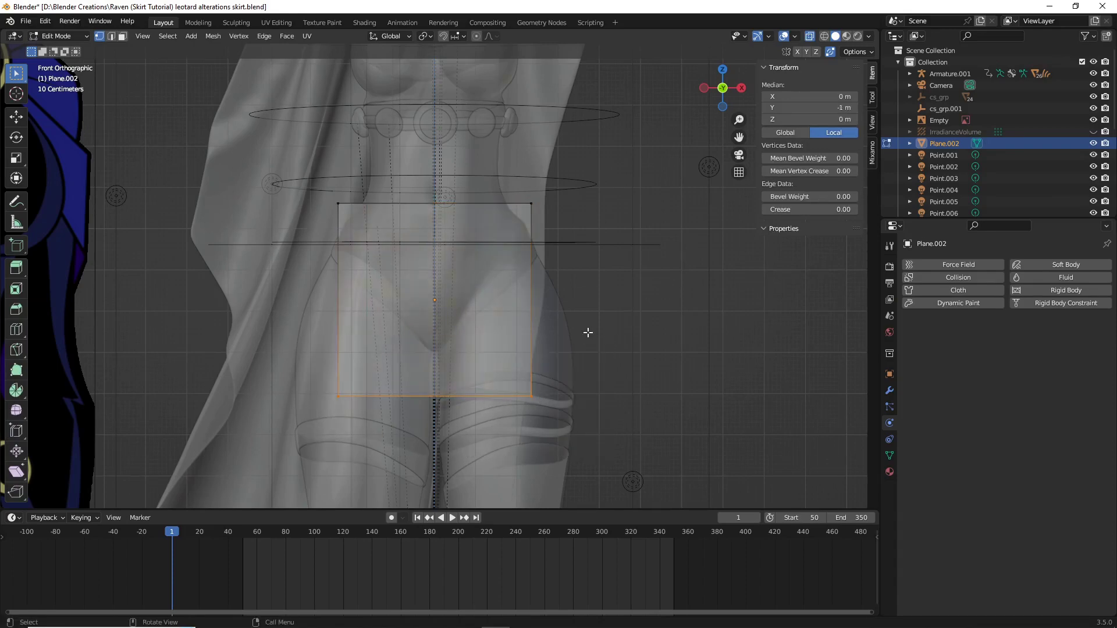
{"action": "key", "text": "g"}
{"action": "key", "text": "z"}
{"action": "left_click", "coordinate": [583, 181]}
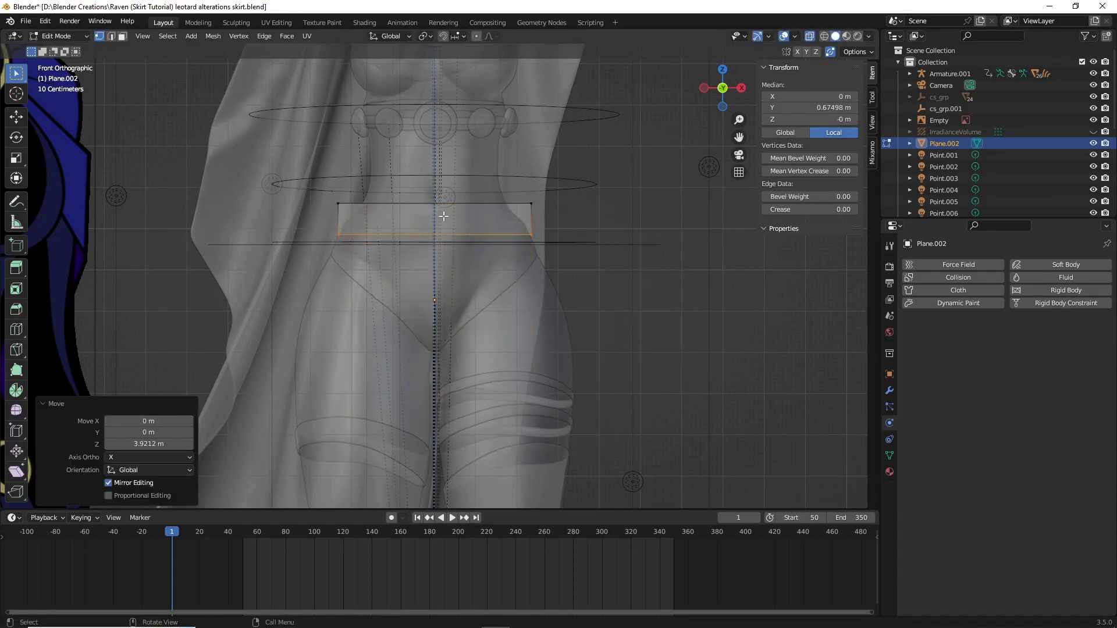
{"action": "key", "text": "Tab"}
{"action": "left_click", "coordinate": [512, 222]}
Step: Add a Mirror modifier to the strip with female_genericMesh.003 as mirror object
{"action": "left_click", "coordinate": [512, 221]}
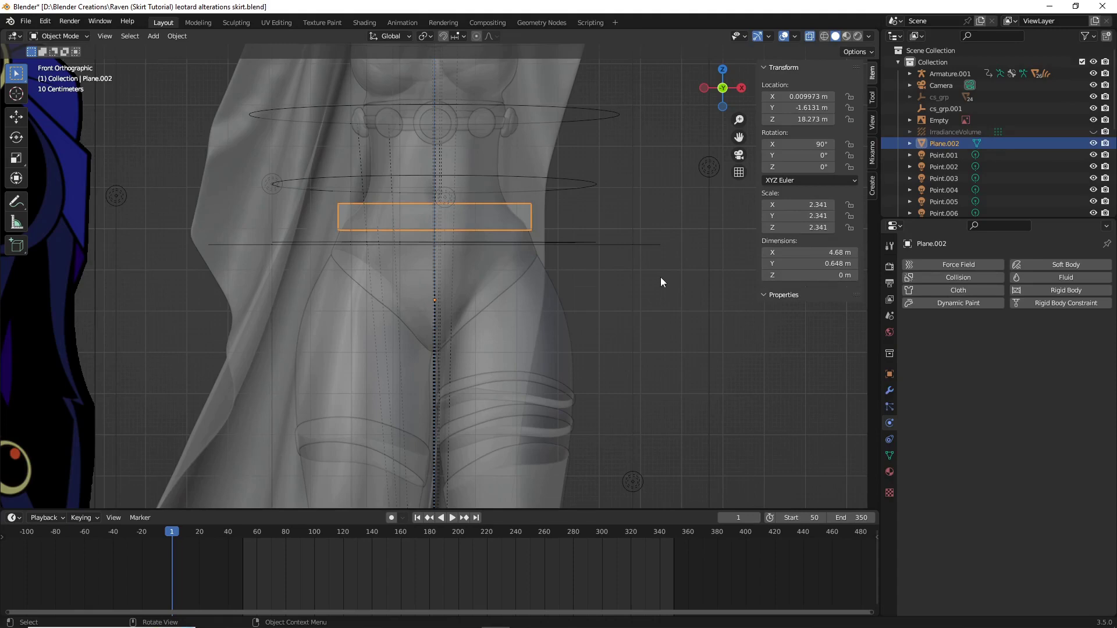
{"action": "left_click", "coordinate": [889, 391]}
{"action": "left_click", "coordinate": [917, 265]}
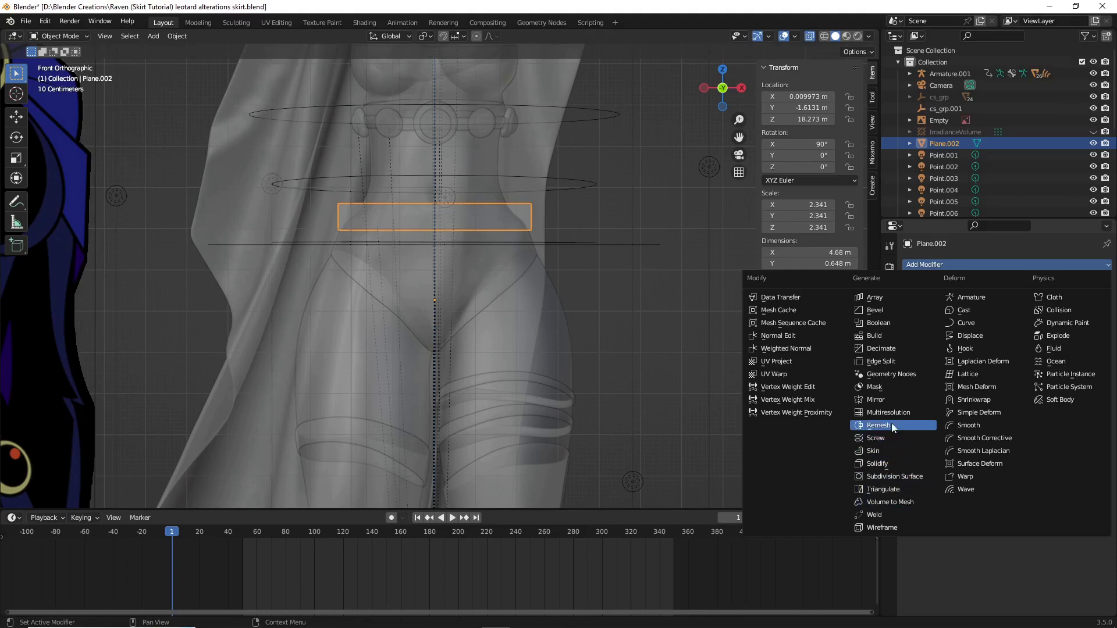
{"action": "left_click", "coordinate": [887, 400]}
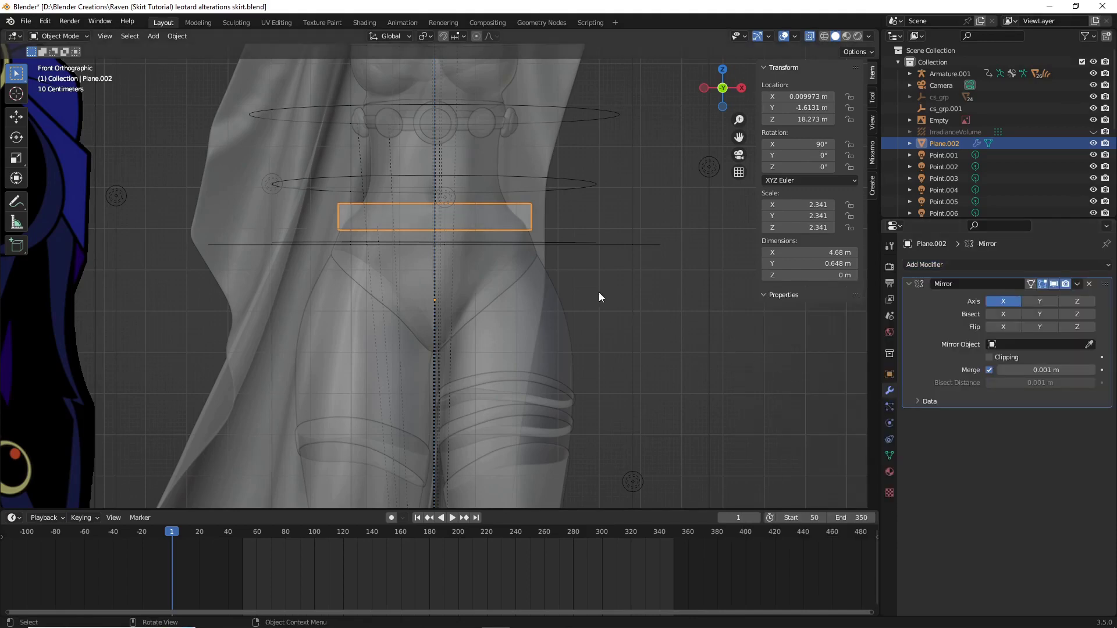
{"action": "left_click", "coordinate": [1089, 344]}
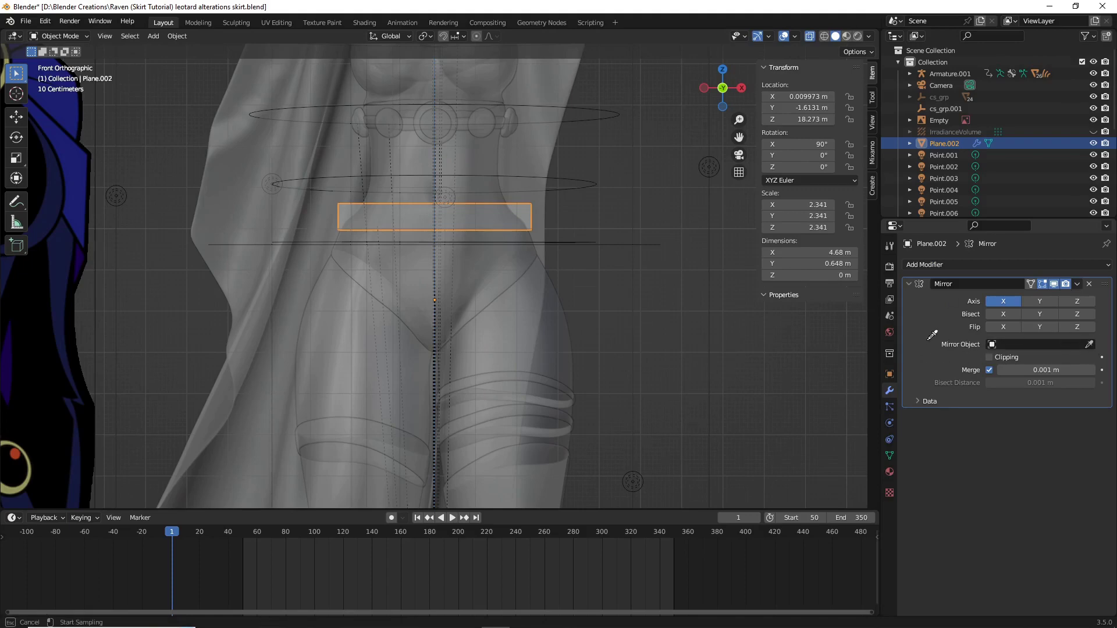
{"action": "left_click", "coordinate": [555, 332]}
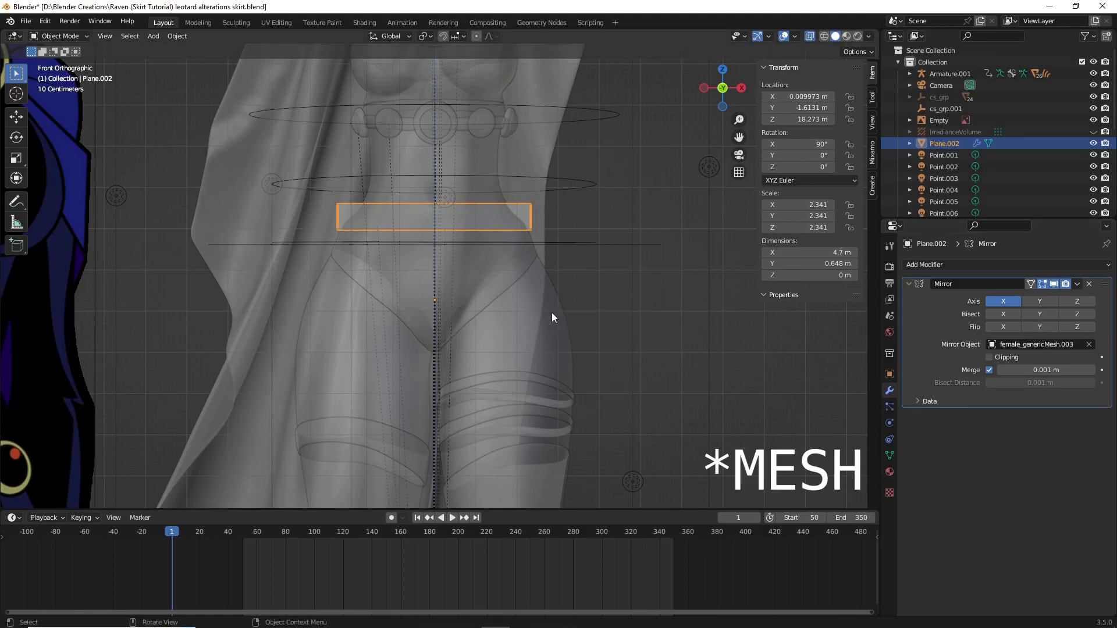
Step: Move the strip 2.3837 m right along X to form the mirrored pair
{"action": "key", "text": "g"}
{"action": "key", "text": "x"}
{"action": "left_click", "coordinate": [679, 316]}
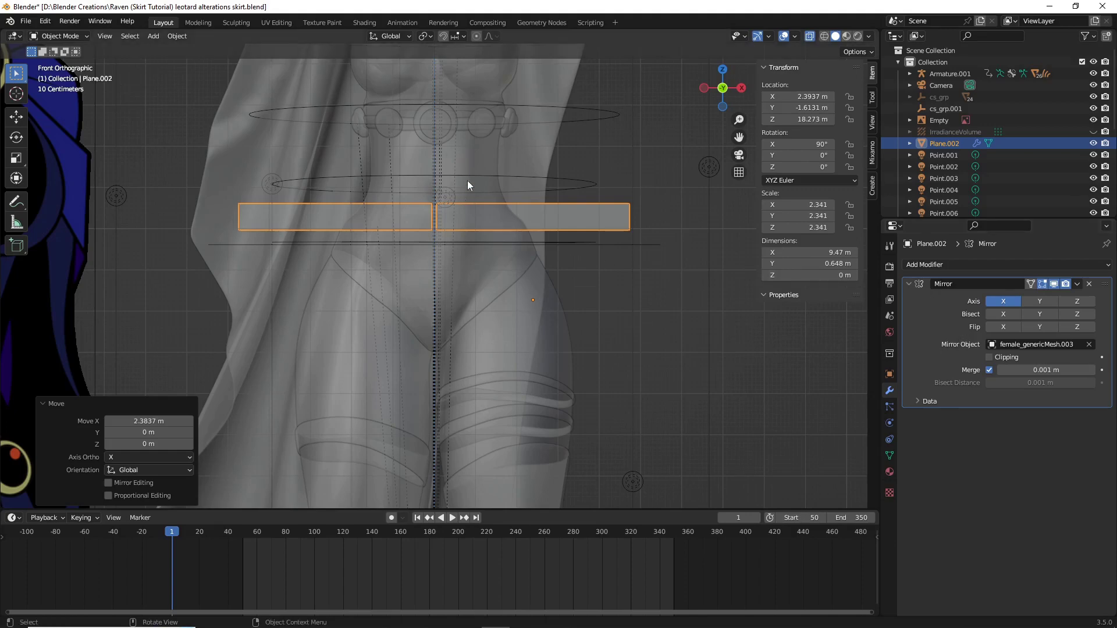
Step: Enable Bisect on X and shift the strip's inner edge -0.1 m along X
{"action": "left_click", "coordinate": [995, 317]}
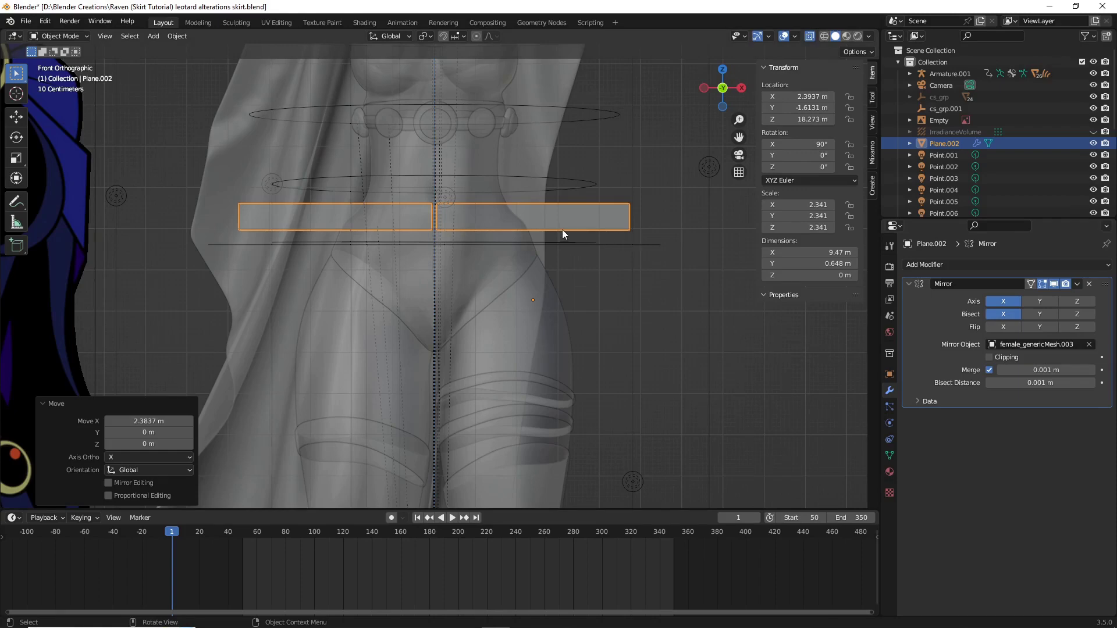
{"action": "key", "text": "Tab"}
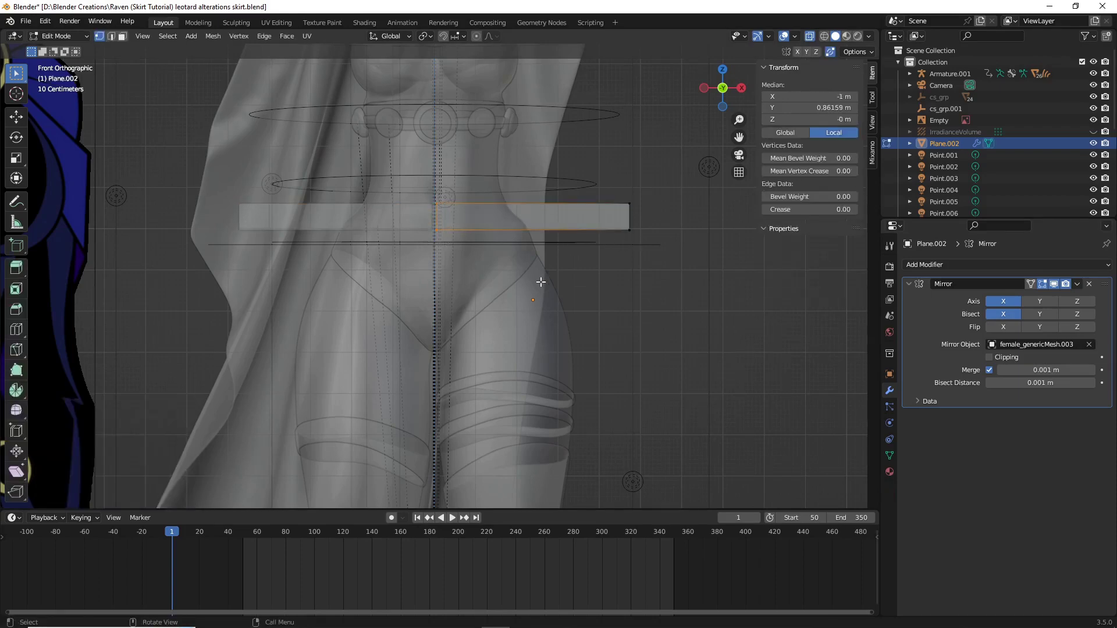
{"action": "type", "text": "g"}
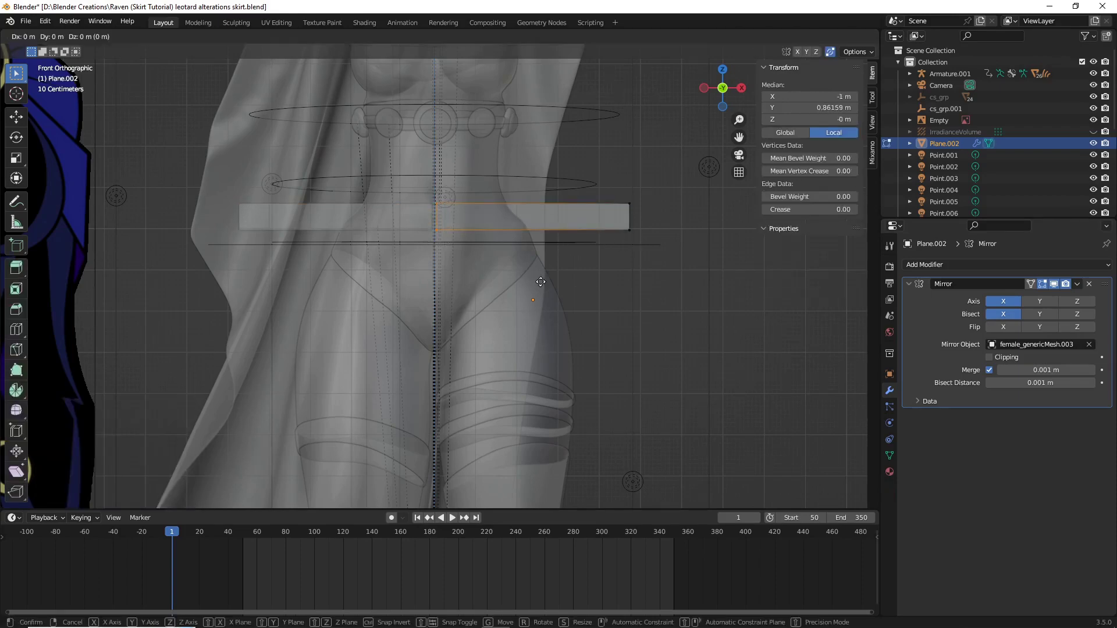
{"action": "type", "text": "x-0.1"}
{"action": "key", "text": "Return"}
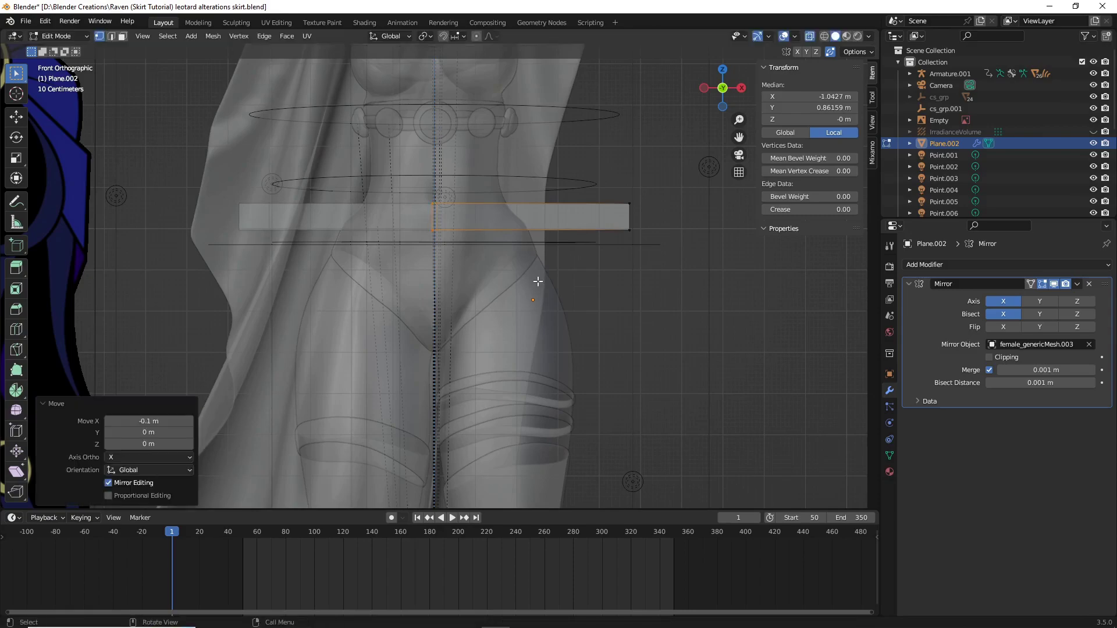
{"action": "left_click", "coordinate": [611, 281]}
{"action": "middle_click_drag", "start_coordinate": [507, 251], "coordinate": [541, 223]}
{"action": "key", "text": "KP_1"}
{"action": "key", "text": "ctrl+z"}
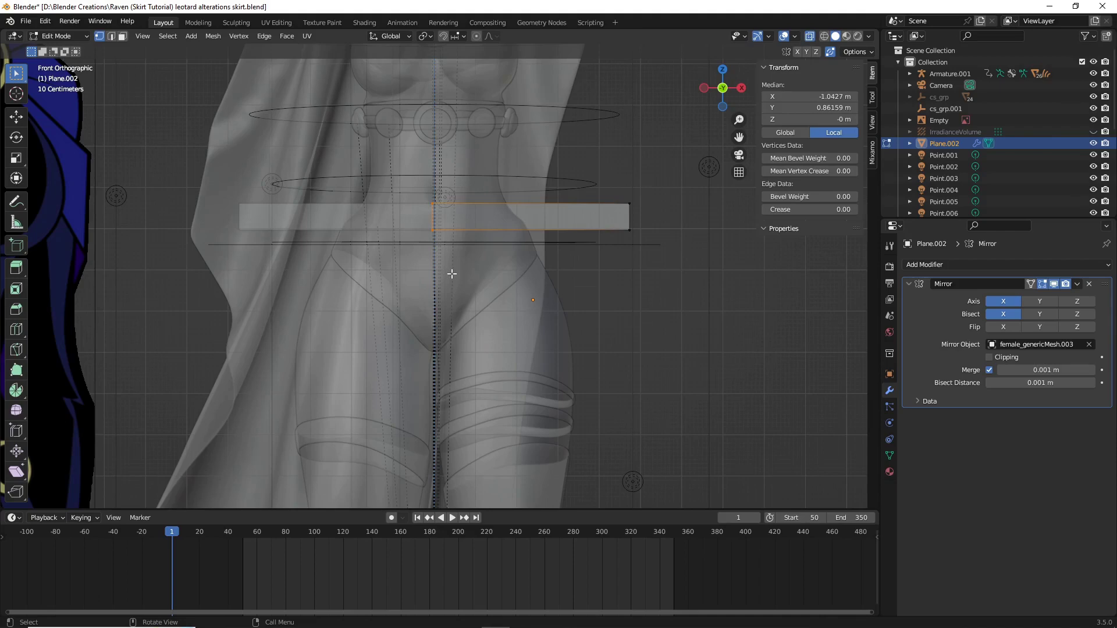
Step: Lower the strip's inner edge along Z and shift the outer end edge sideways on X
{"action": "key", "text": "g"}
{"action": "key", "text": "z"}
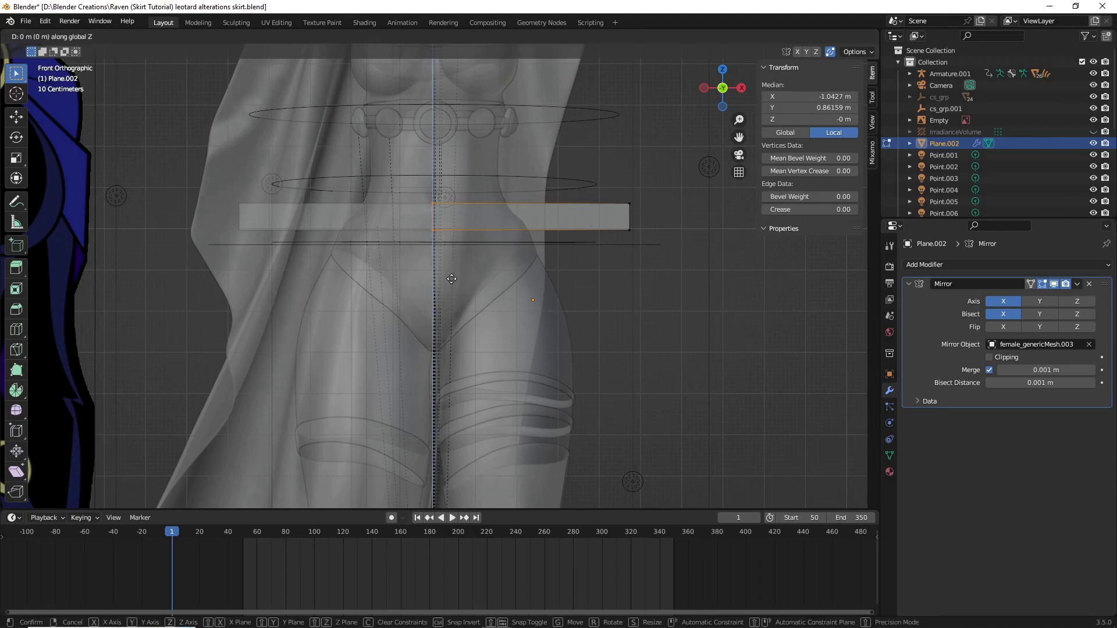
{"action": "left_click", "coordinate": [486, 332]}
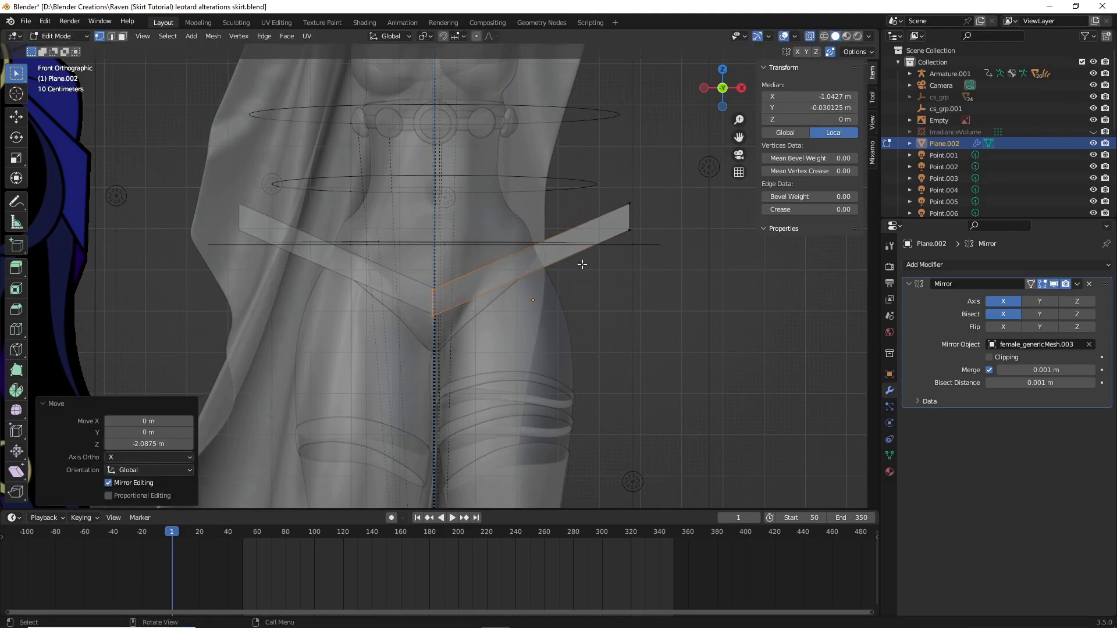
{"action": "left_click_drag", "start_coordinate": [582, 264], "coordinate": [665, 177]}
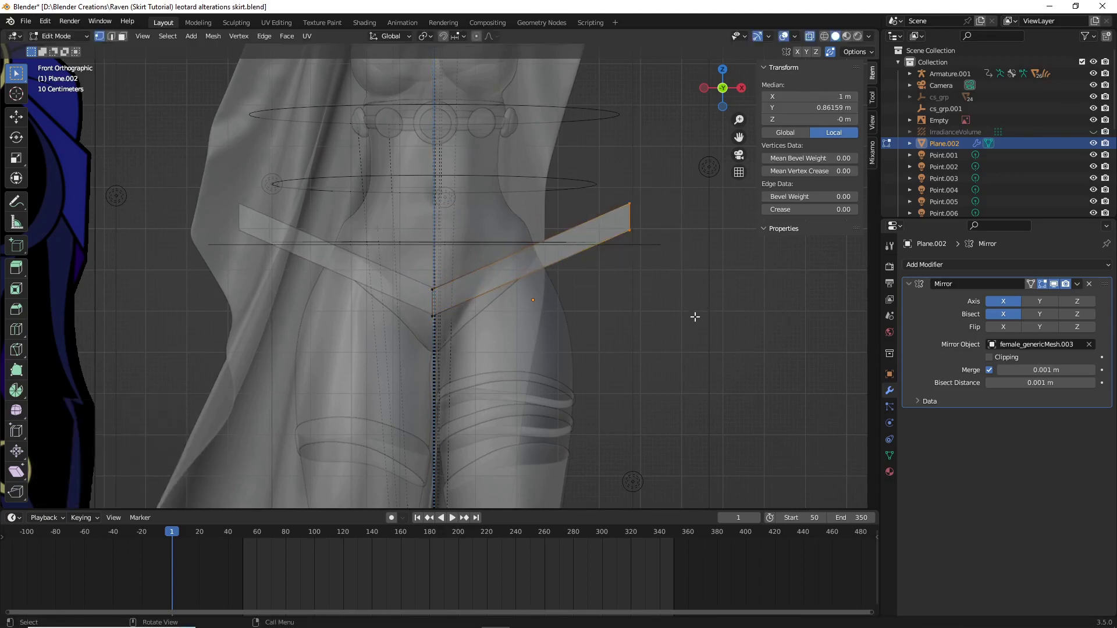
{"action": "key", "text": "g"}
{"action": "key", "text": "x"}
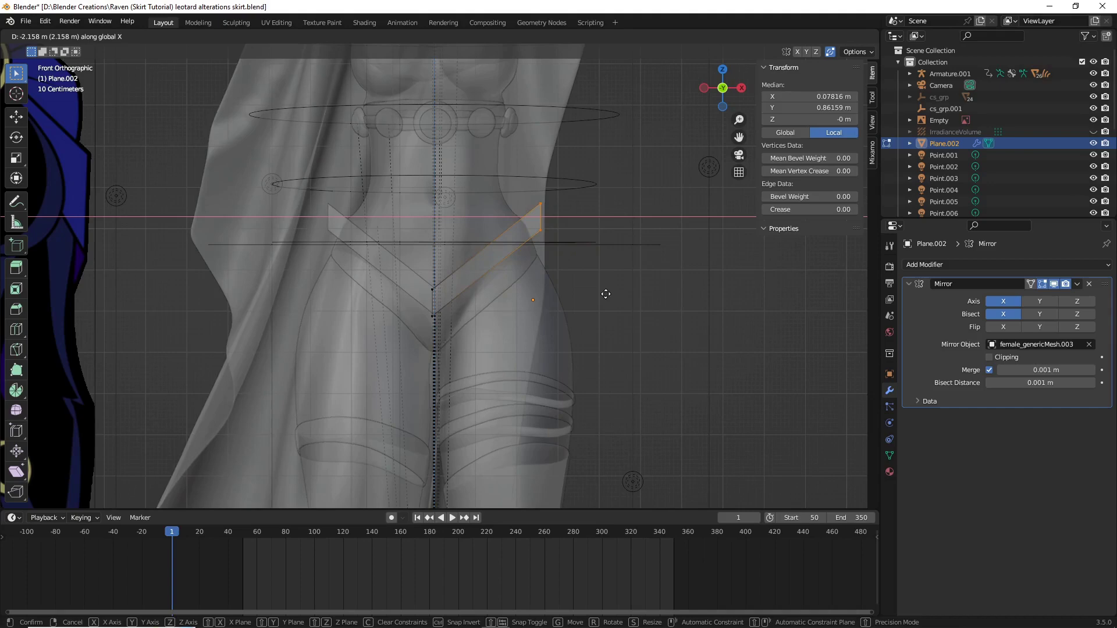
{"action": "left_click", "coordinate": [601, 293]}
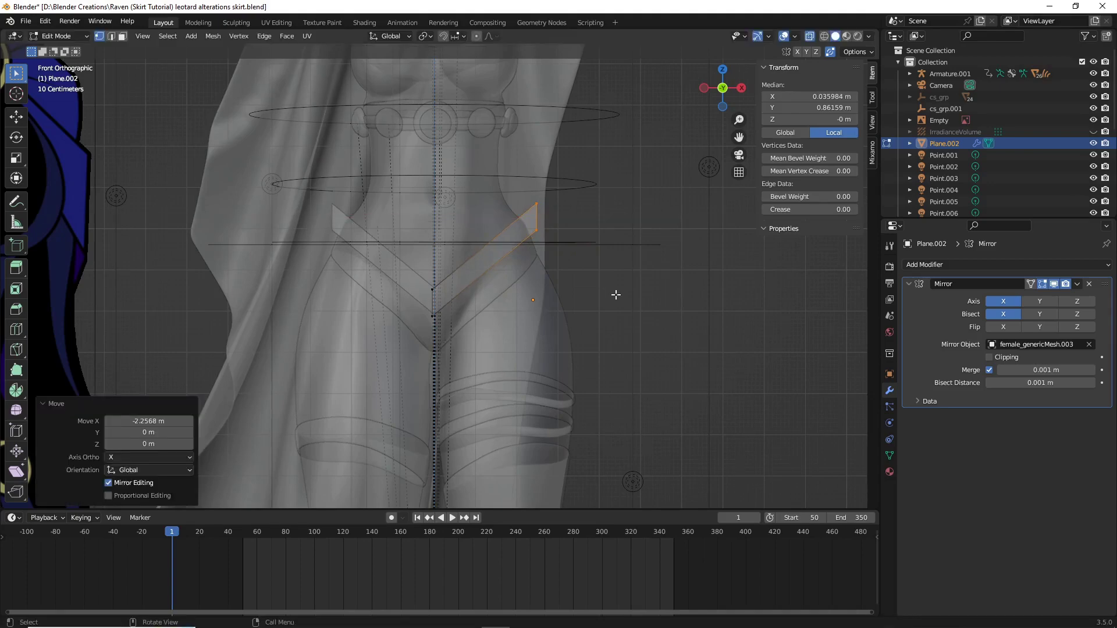
Step: Tilt the outer end edge about −27°, scale it to 0.753, and nudge it into place
{"action": "key", "text": "r"}
{"action": "left_click", "coordinate": [650, 251]}
{"action": "key", "text": "s"}
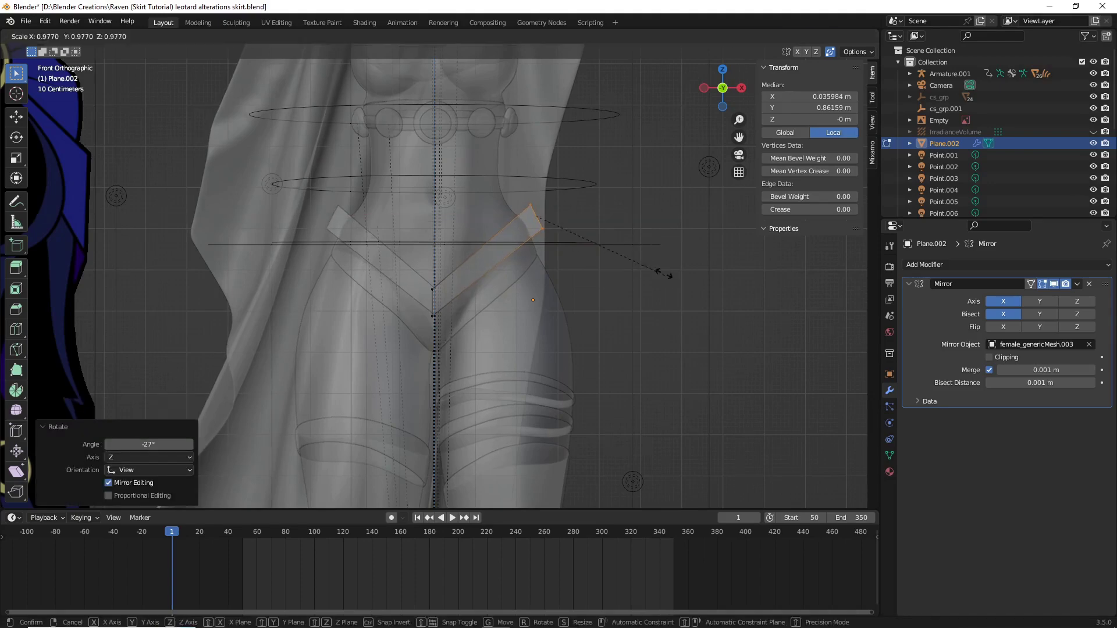
{"action": "left_click", "coordinate": [637, 253]}
{"action": "key", "text": "g"}
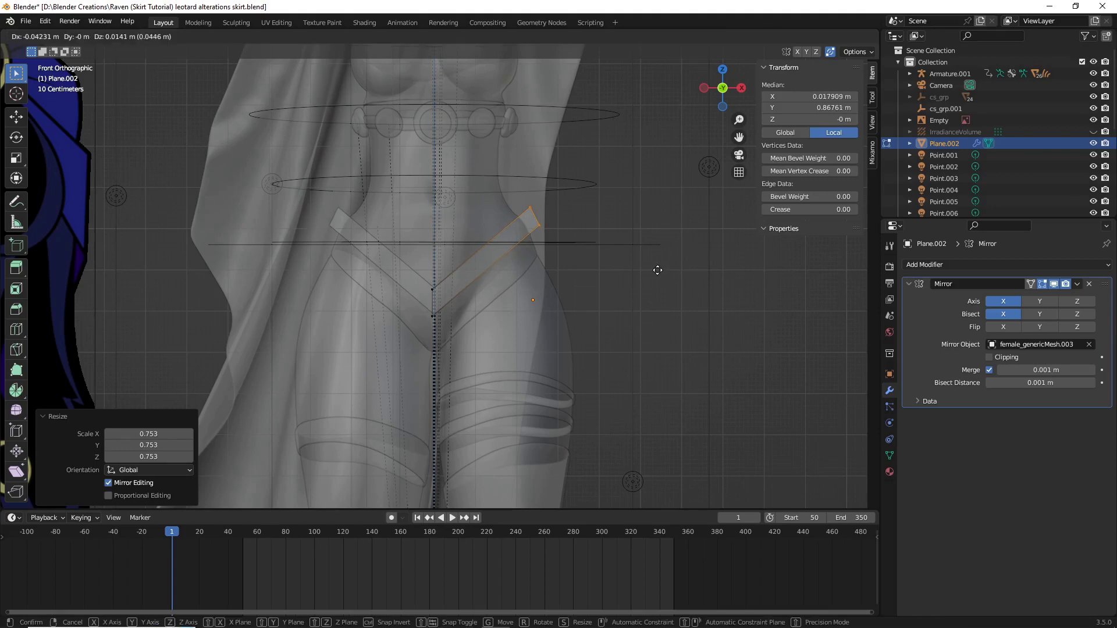
{"action": "left_click", "coordinate": [657, 269]}
{"action": "key", "text": "g"}
{"action": "left_click", "coordinate": [657, 270]}
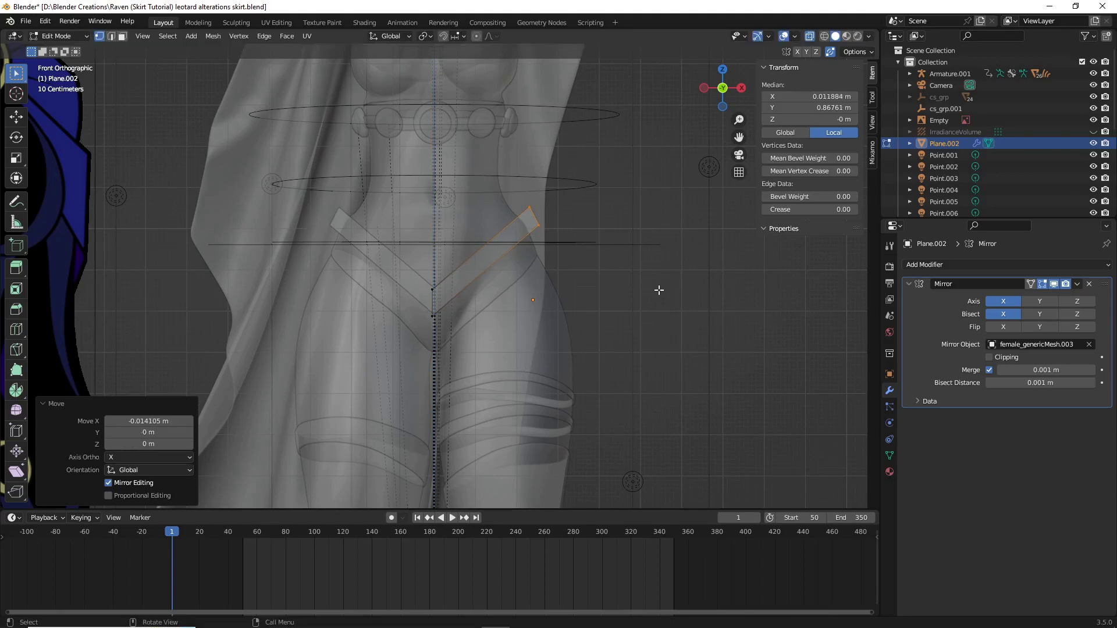
{"action": "key", "text": "g"}
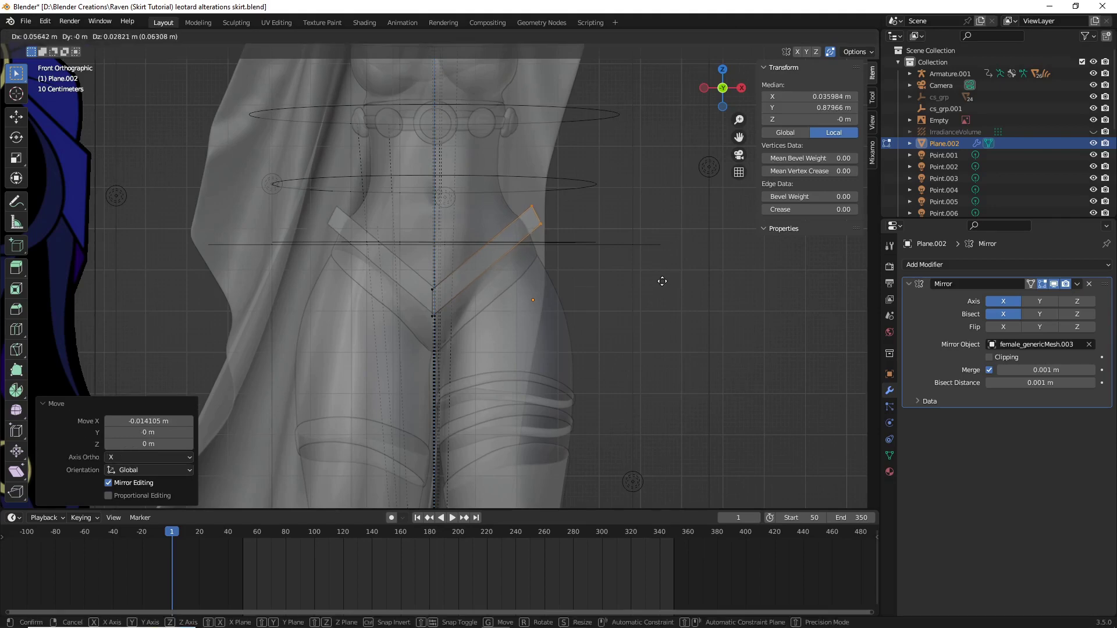
{"action": "left_click", "coordinate": [662, 282]}
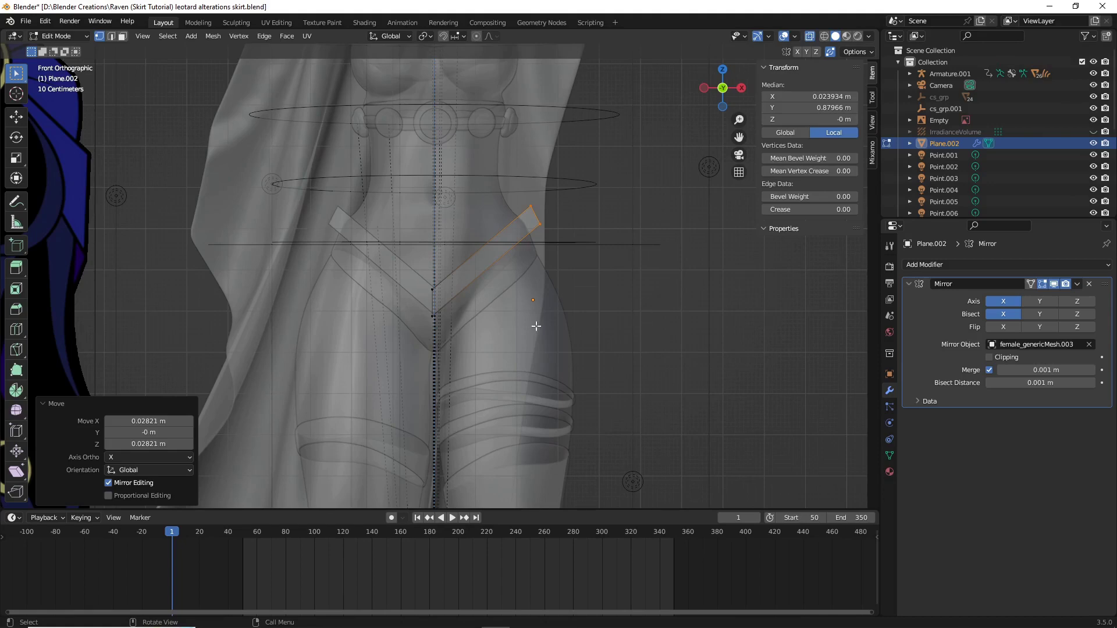
Step: Drop the strap's lower centre vertex along Z
{"action": "left_click", "coordinate": [434, 317]}
{"action": "key", "text": "g"}
{"action": "key", "text": "z"}
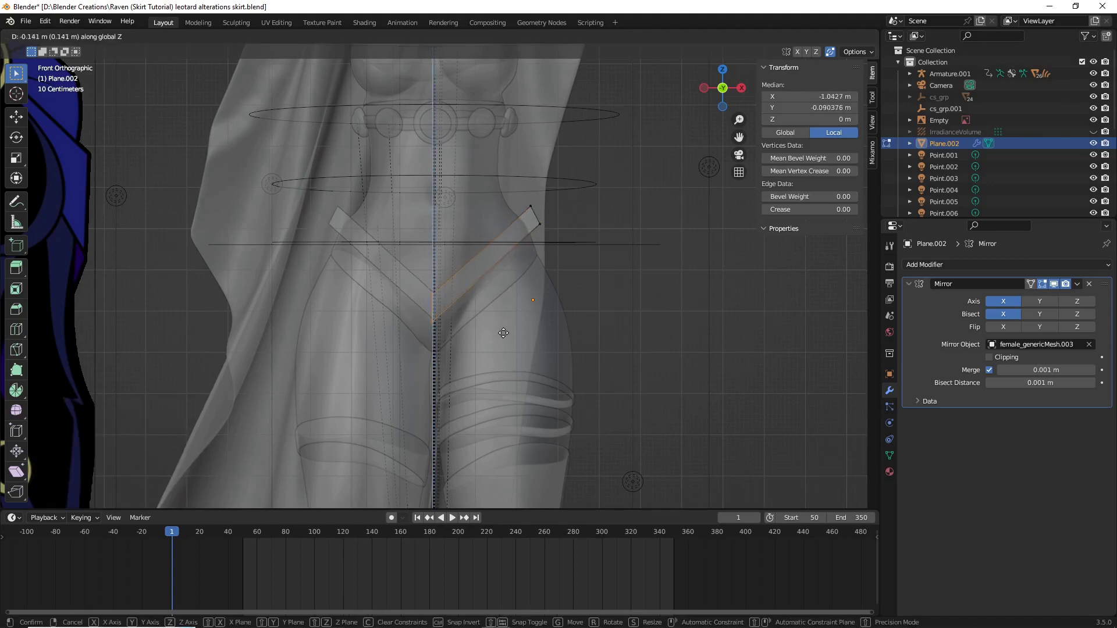
{"action": "left_click", "coordinate": [503, 339]}
Step: Select both centre vertices and reposition the strap's centre edge
{"action": "scroll", "coordinate": [563, 296], "scroll_direction": "up", "scroll_amount": 4}
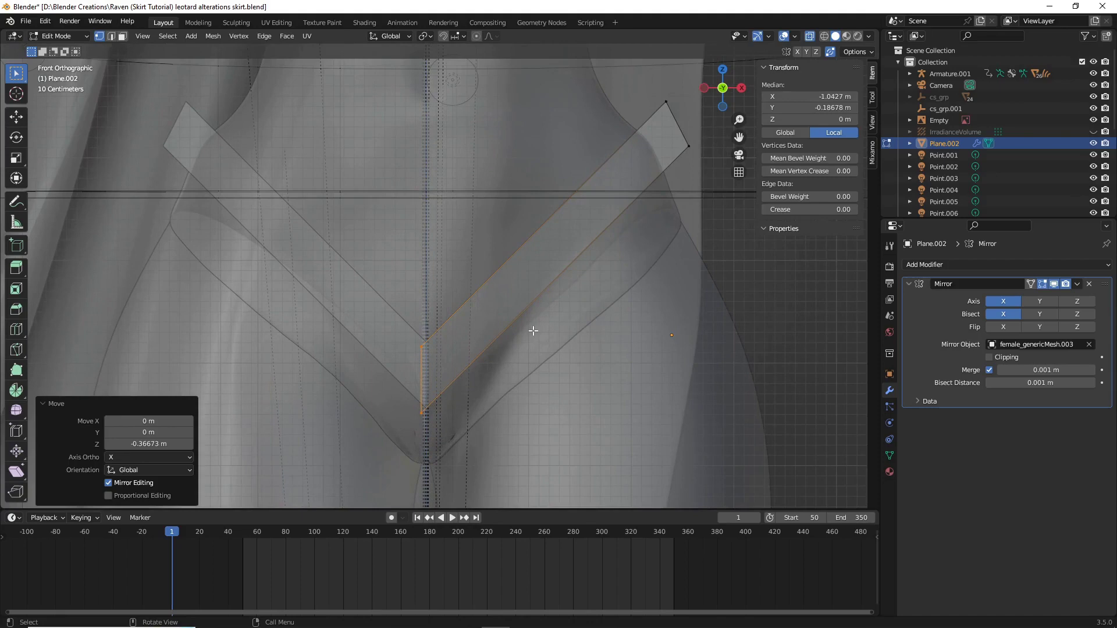
{"action": "left_click", "coordinate": [398, 397]}
{"action": "left_click_drag", "start_coordinate": [391, 410], "coordinate": [456, 322]}
{"action": "key", "text": "g"}
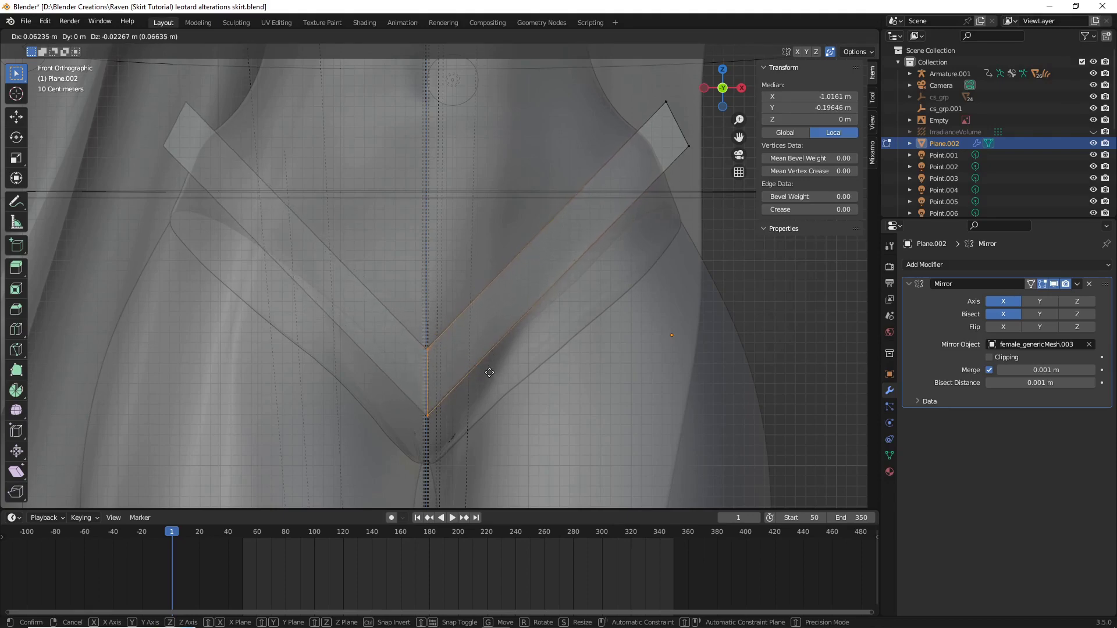
{"action": "left_click", "coordinate": [513, 383]}
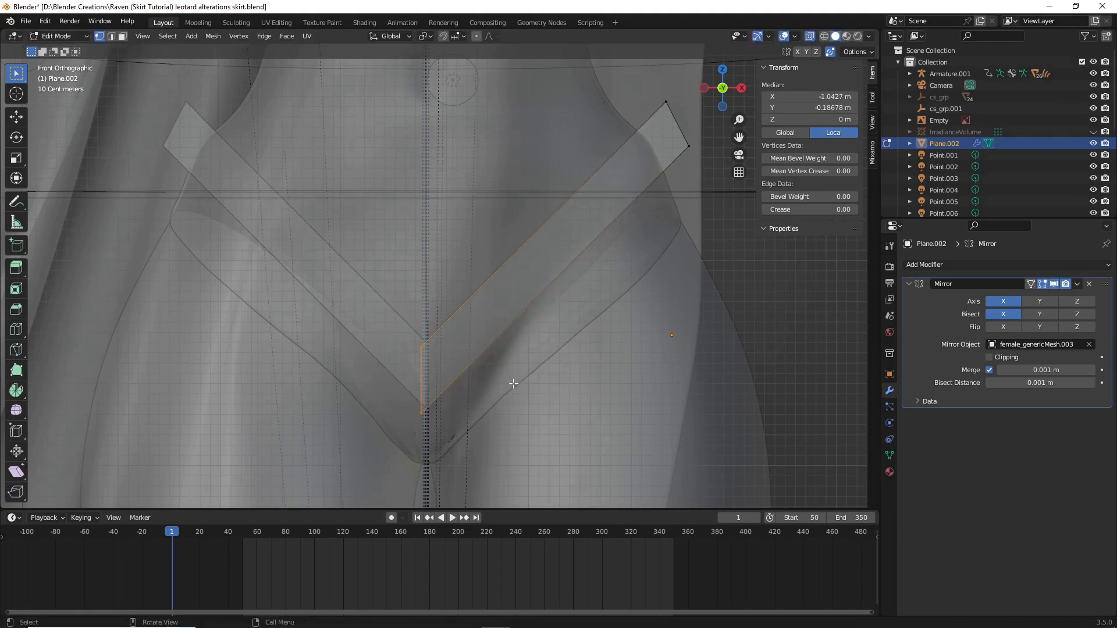
{"action": "key", "text": "g"}
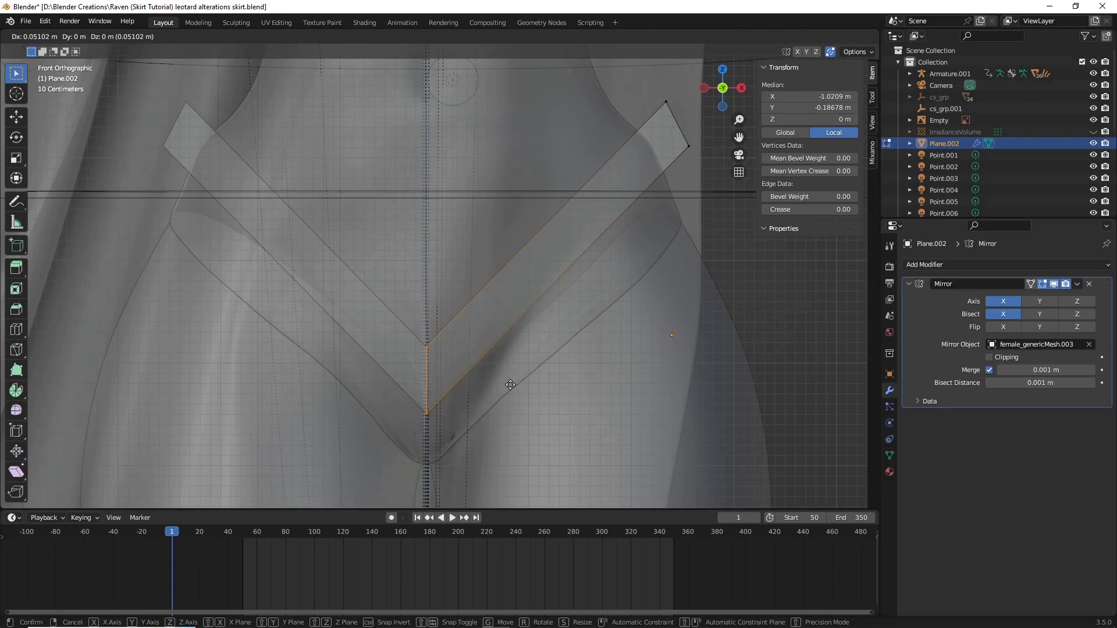
{"action": "left_click", "coordinate": [510, 384]}
{"action": "scroll", "coordinate": [503, 372], "scroll_direction": "down", "scroll_amount": 6}
{"action": "left_click_drag", "start_coordinate": [498, 243], "coordinate": [575, 179]}
Step: Reselect the strap in Edit Mode and undo an unwanted move of its edges
{"action": "key", "text": "Tab"}
{"action": "scroll", "coordinate": [605, 267], "scroll_direction": "up", "scroll_amount": 4}
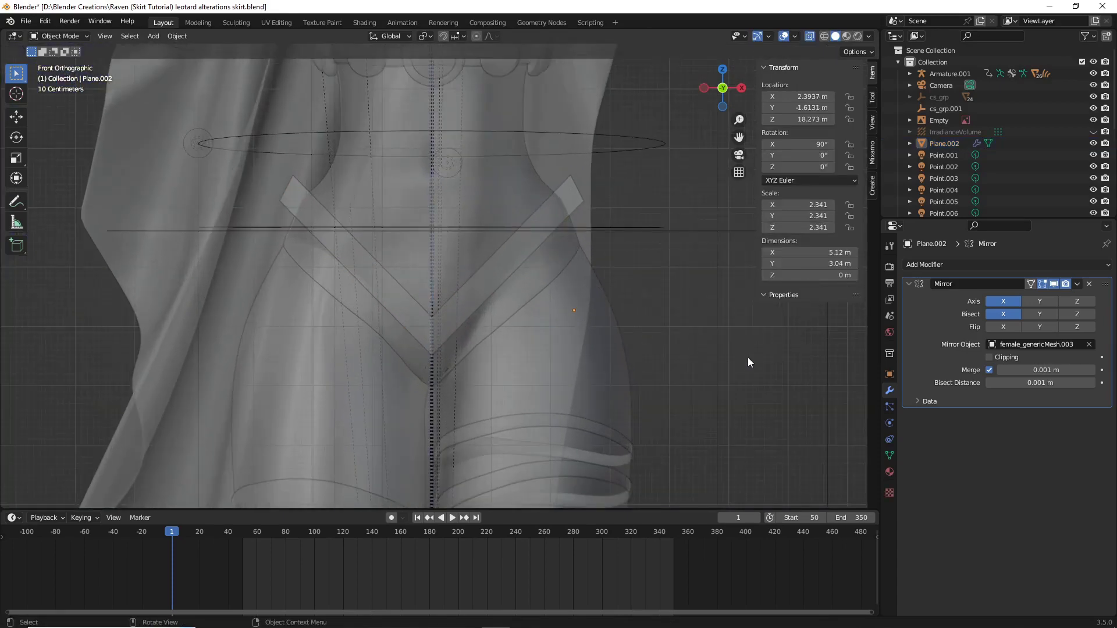
{"action": "left_click", "coordinate": [559, 302]}
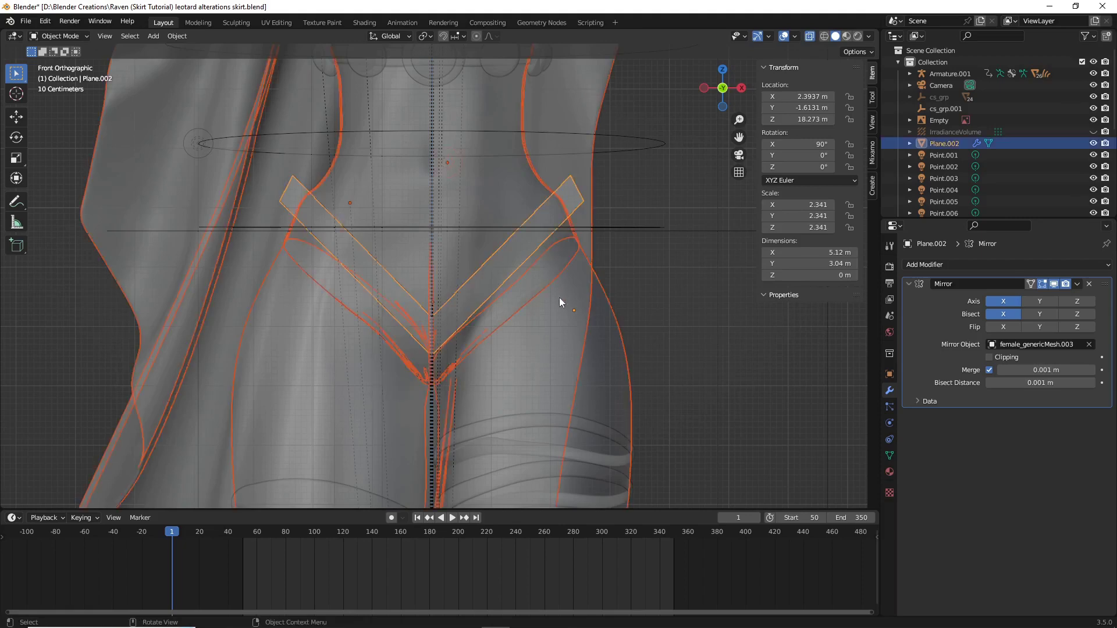
{"action": "key", "text": "Tab"}
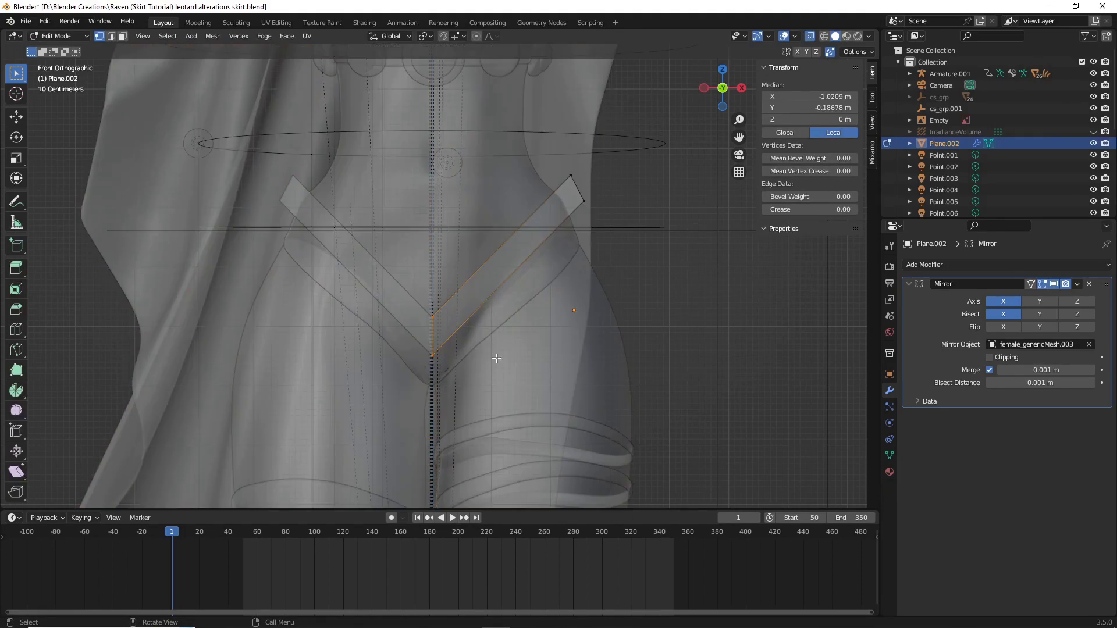
{"action": "key", "text": "g"}
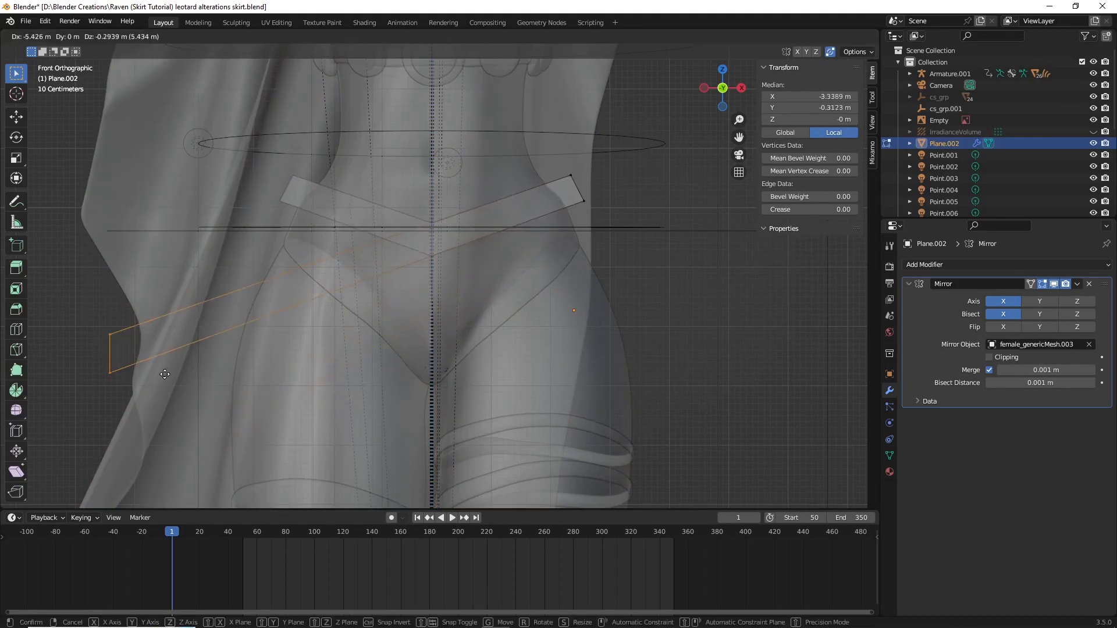
{"action": "left_click", "coordinate": [197, 477]}
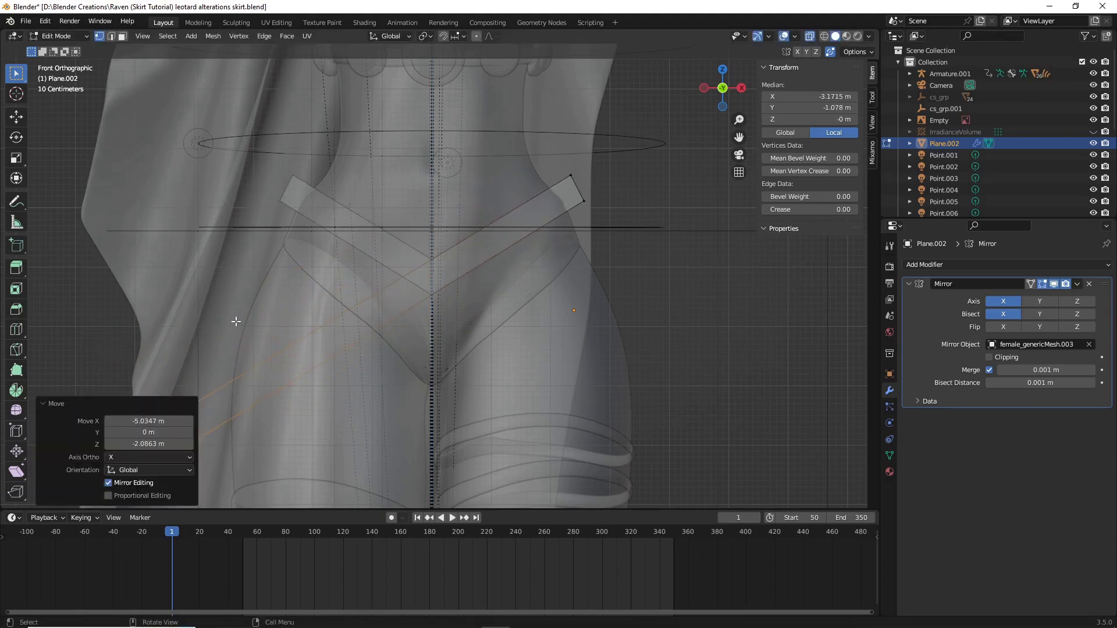
{"action": "scroll", "coordinate": [343, 394], "scroll_direction": "down", "scroll_amount": 2}
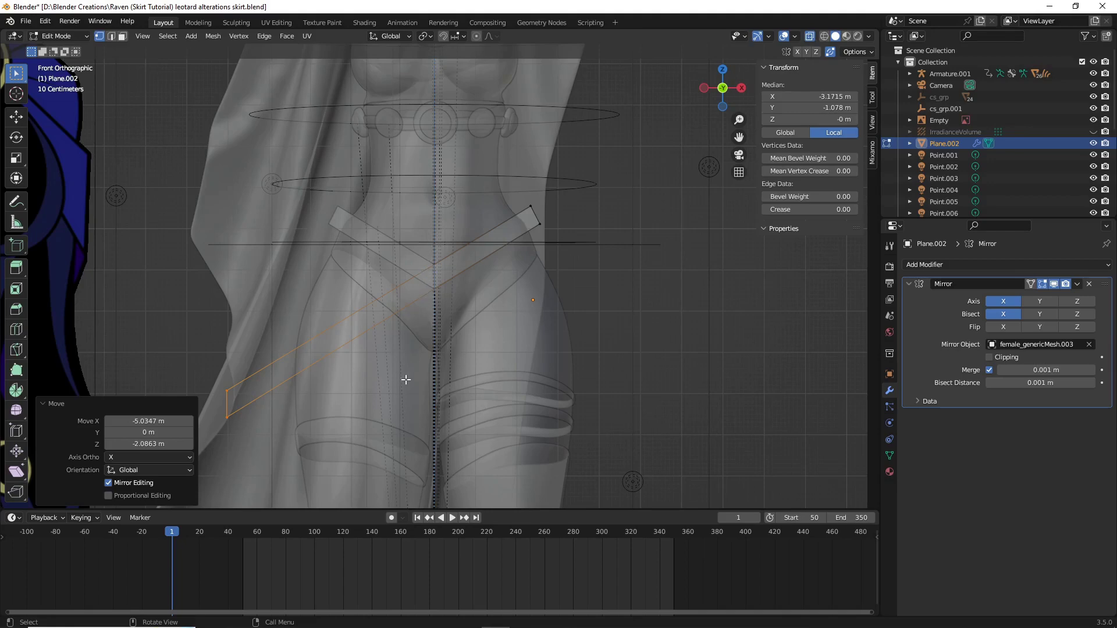
{"action": "key", "text": "ctrl+z"}
Step: Raise the strap's centre edges 0.38 m and deselect everything
{"action": "scroll", "coordinate": [456, 376], "scroll_direction": "up", "scroll_amount": 2}
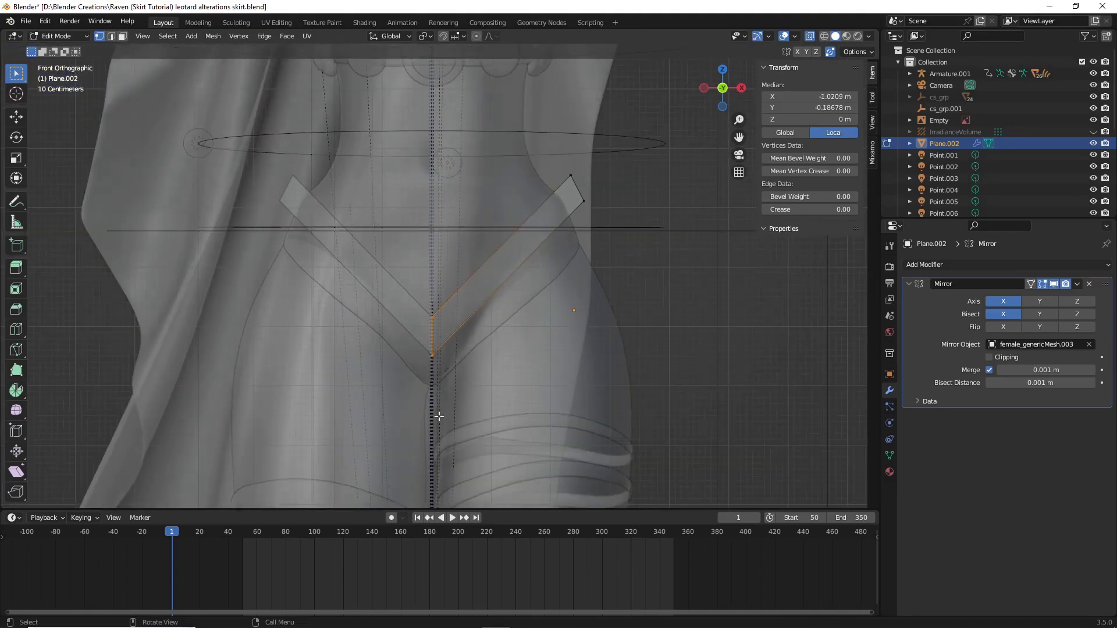
{"action": "key", "text": "g"}
{"action": "right_click", "coordinate": [501, 395]}
{"action": "key", "text": "g"}
{"action": "left_click", "coordinate": [498, 372]}
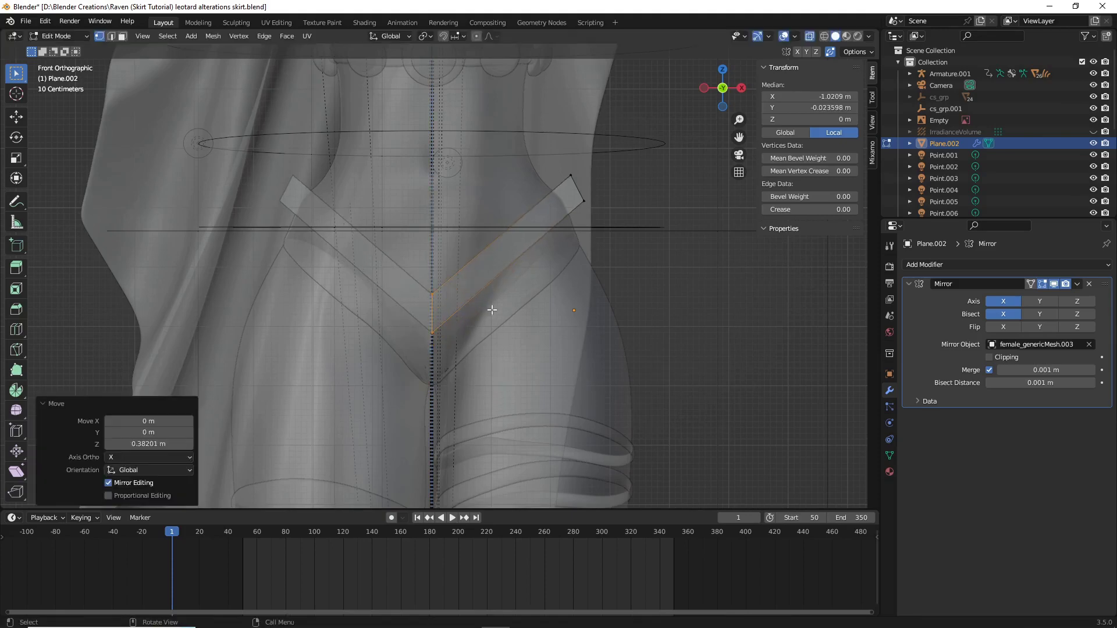
{"action": "scroll", "coordinate": [665, 289], "scroll_direction": "down", "scroll_amount": 3}
{"action": "left_click", "coordinate": [666, 289]}
{"action": "scroll", "coordinate": [617, 268], "scroll_direction": "up", "scroll_amount": 1}
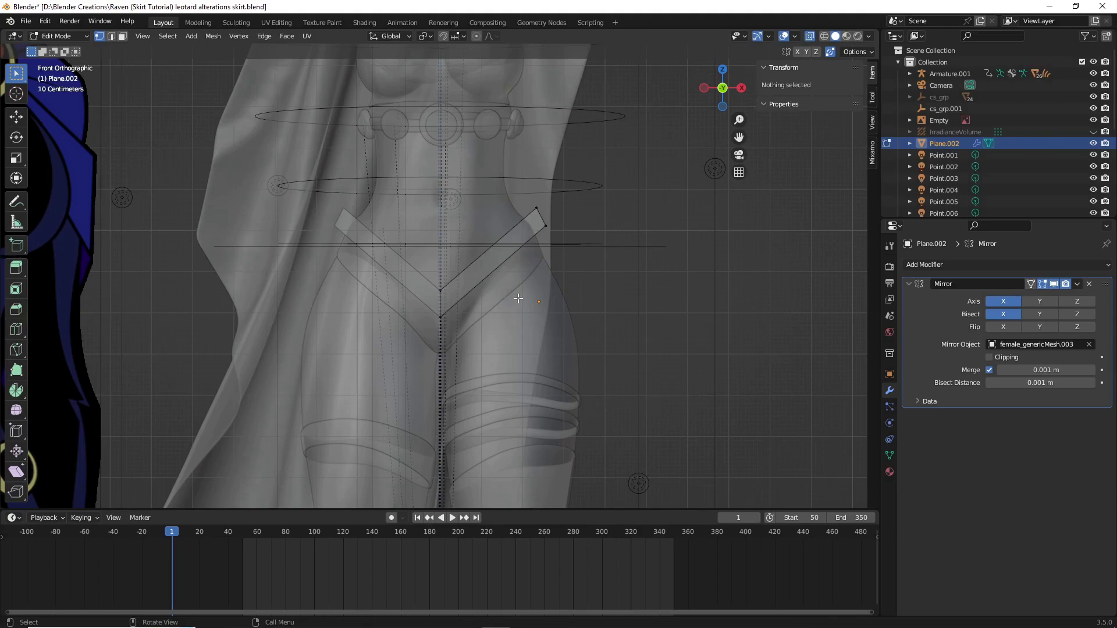
Step: From a perspective angle, turn off X-ray, use Rendered shading, and return to object mode
{"action": "middle_click_drag", "start_coordinate": [518, 298], "coordinate": [309, 350]}
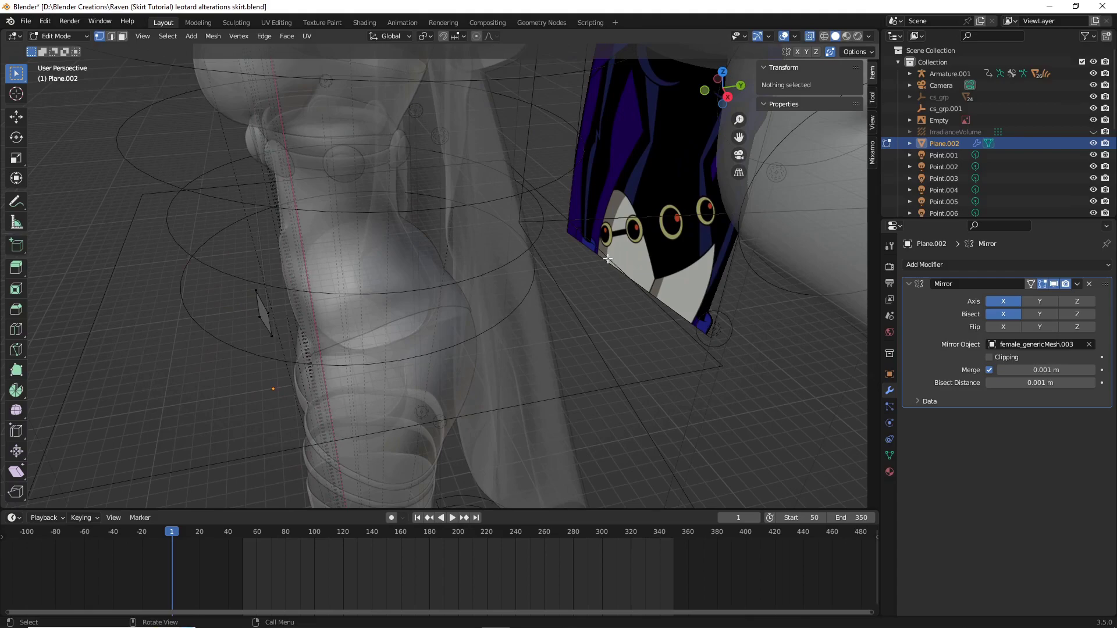
{"action": "left_click", "coordinate": [809, 36]}
{"action": "left_click", "coordinate": [857, 36]}
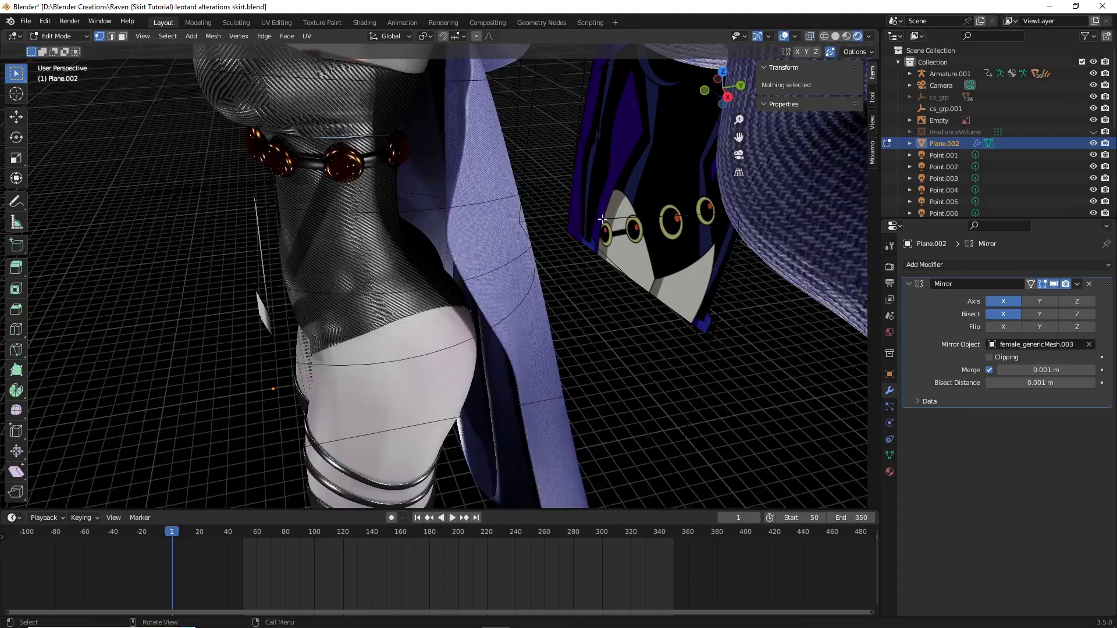
{"action": "scroll", "coordinate": [602, 218], "scroll_direction": "down", "scroll_amount": 2}
{"action": "key", "text": "Tab"}
{"action": "key", "text": "Tab"}
{"action": "key", "text": "Tab"}
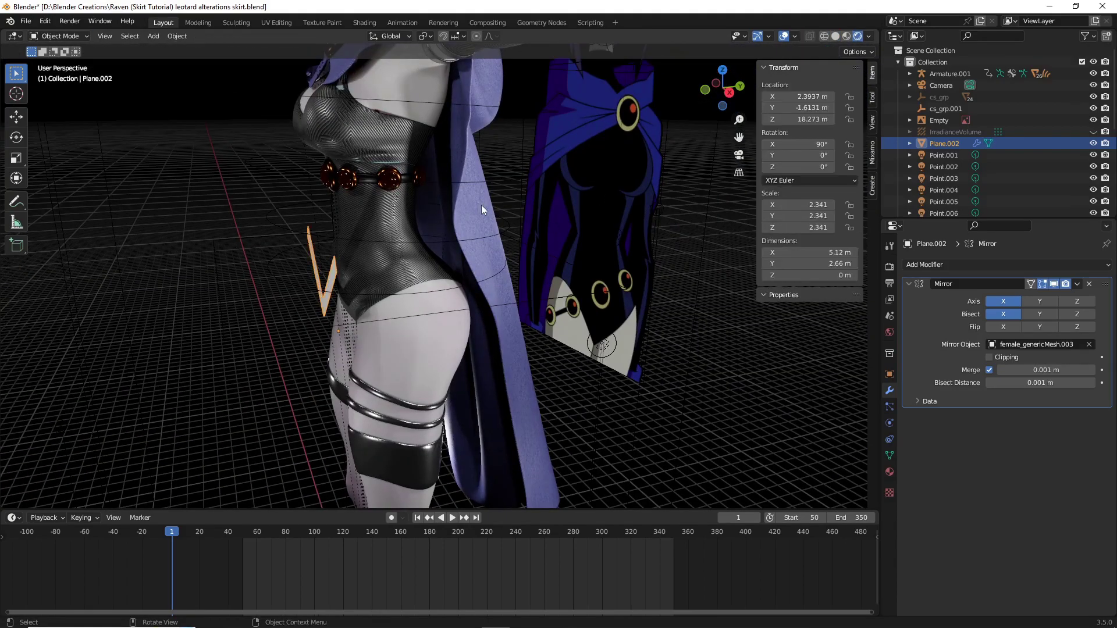
Step: Inspect the cape and hips from several angles, then select the V-shaped strap plane
{"action": "left_click", "coordinate": [481, 204]}
{"action": "middle_click_drag", "start_coordinate": [514, 200], "coordinate": [573, 207]}
{"action": "middle_click_drag", "start_coordinate": [605, 280], "coordinate": [576, 267]}
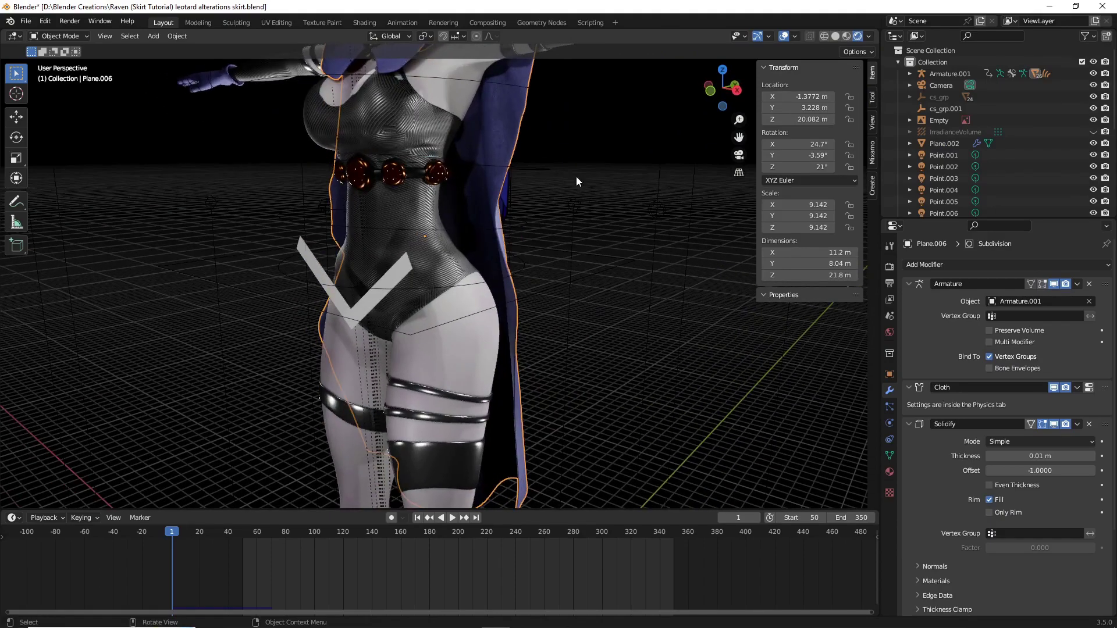
{"action": "scroll", "coordinate": [507, 272], "scroll_direction": "down", "scroll_amount": 4}
{"action": "middle_click_drag", "start_coordinate": [438, 233], "coordinate": [476, 226]}
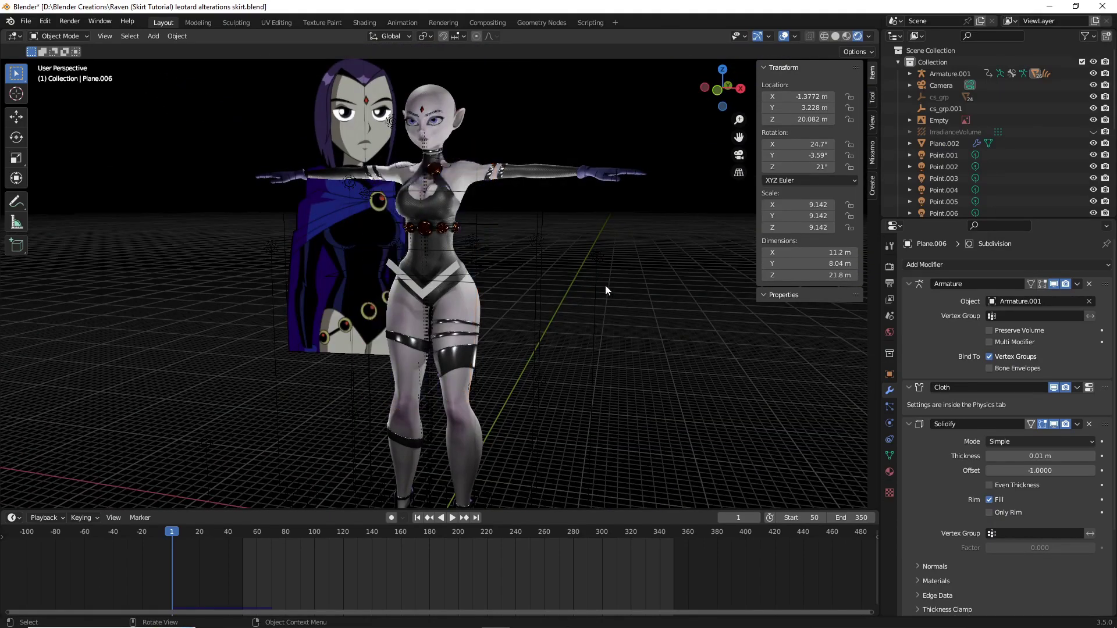
{"action": "scroll", "coordinate": [606, 292], "scroll_direction": "up", "scroll_amount": 4}
{"action": "middle_click_drag", "start_coordinate": [606, 292], "coordinate": [490, 298]}
{"action": "scroll", "coordinate": [256, 268], "scroll_direction": "up", "scroll_amount": 3}
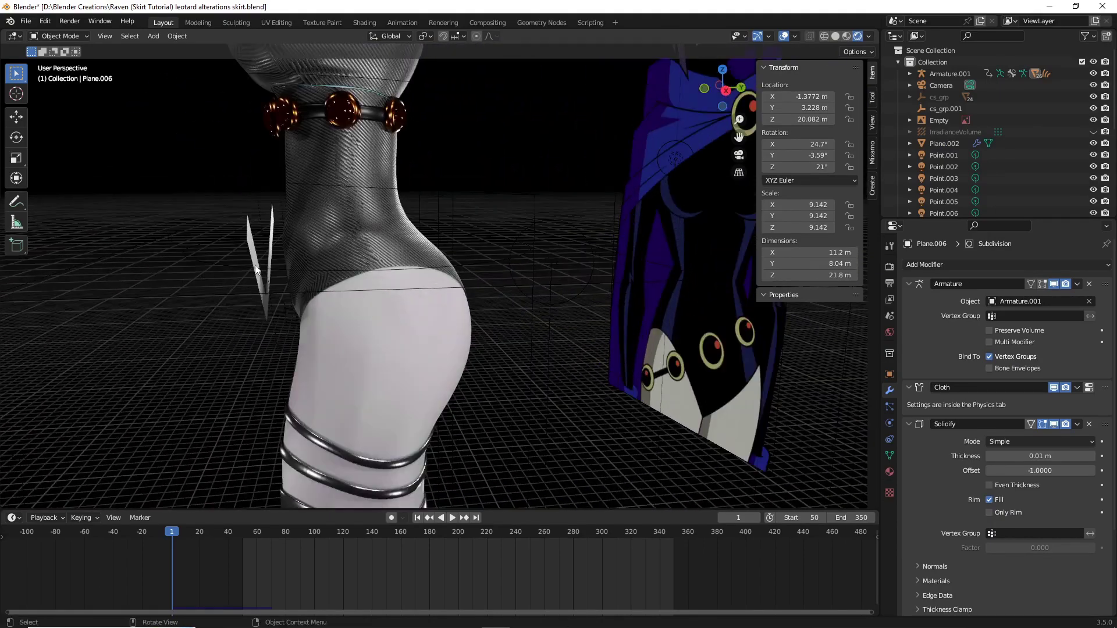
{"action": "left_click", "coordinate": [256, 269]}
{"action": "left_click", "coordinate": [254, 254]}
{"action": "middle_click_drag", "start_coordinate": [254, 255], "coordinate": [365, 249]}
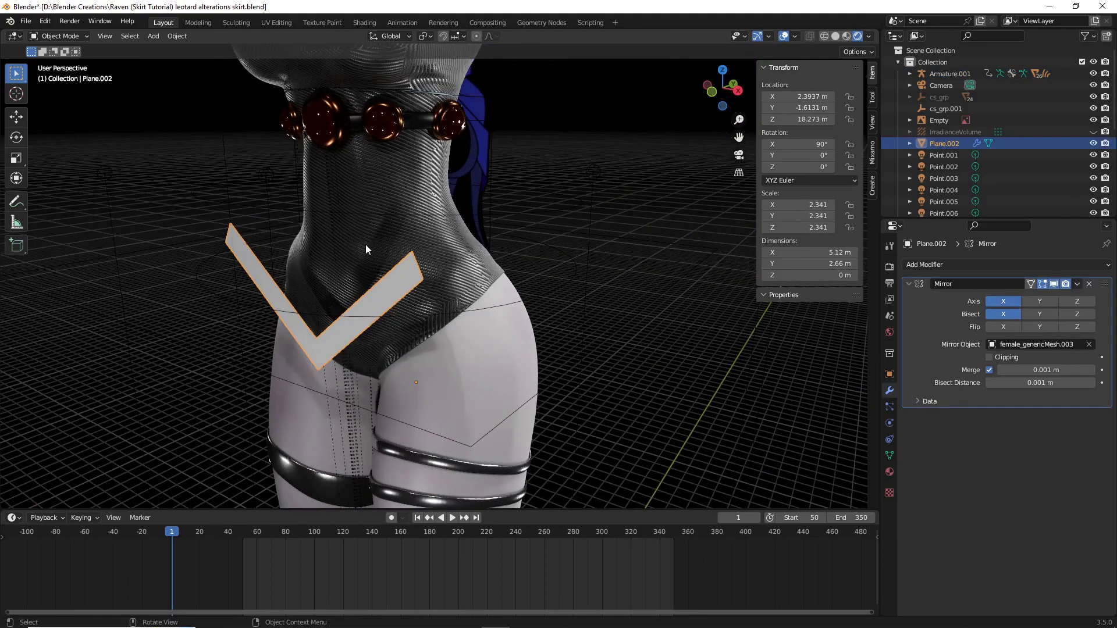
{"action": "key", "text": "Tab"}
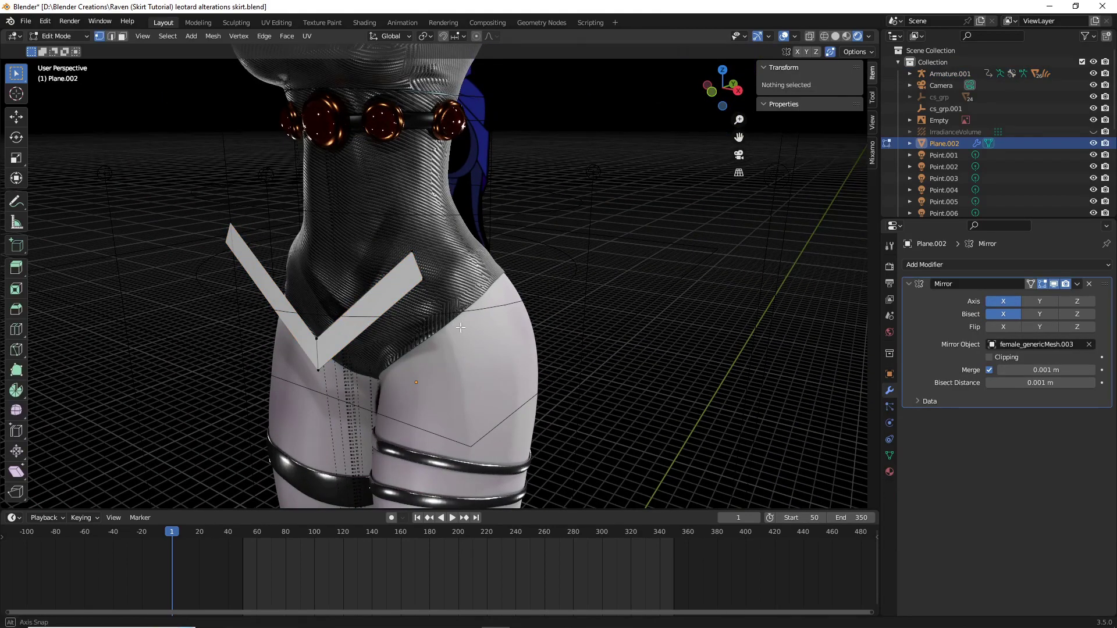
{"action": "middle_click_drag", "start_coordinate": [343, 329], "coordinate": [492, 320]}
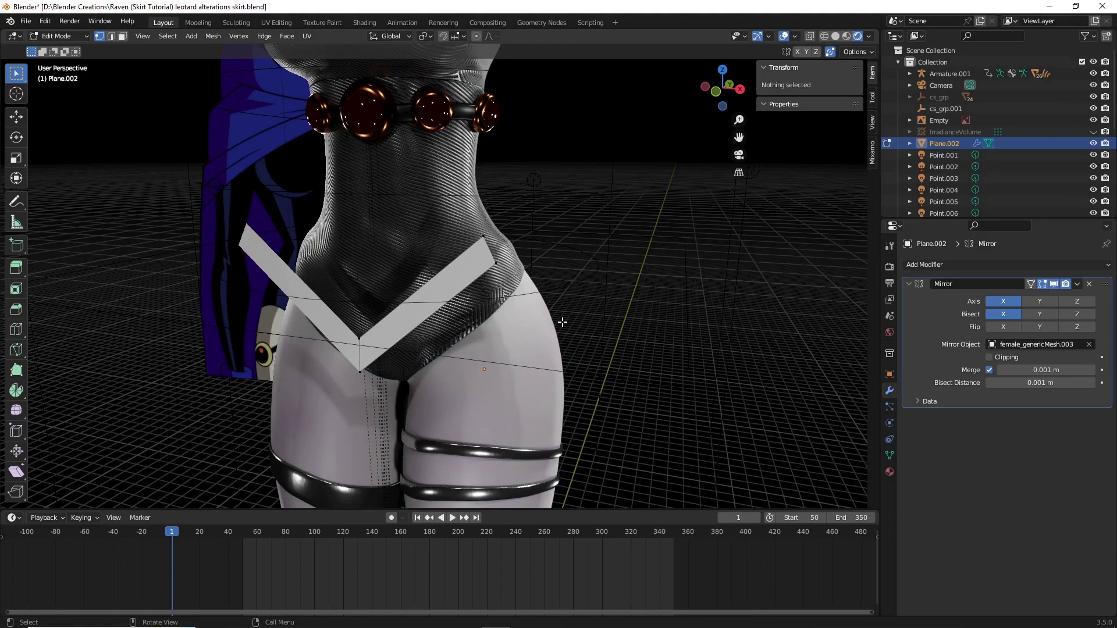
{"action": "key", "text": "a"}
{"action": "middle_click_drag", "start_coordinate": [563, 321], "coordinate": [456, 317]}
{"action": "key", "text": "e"}
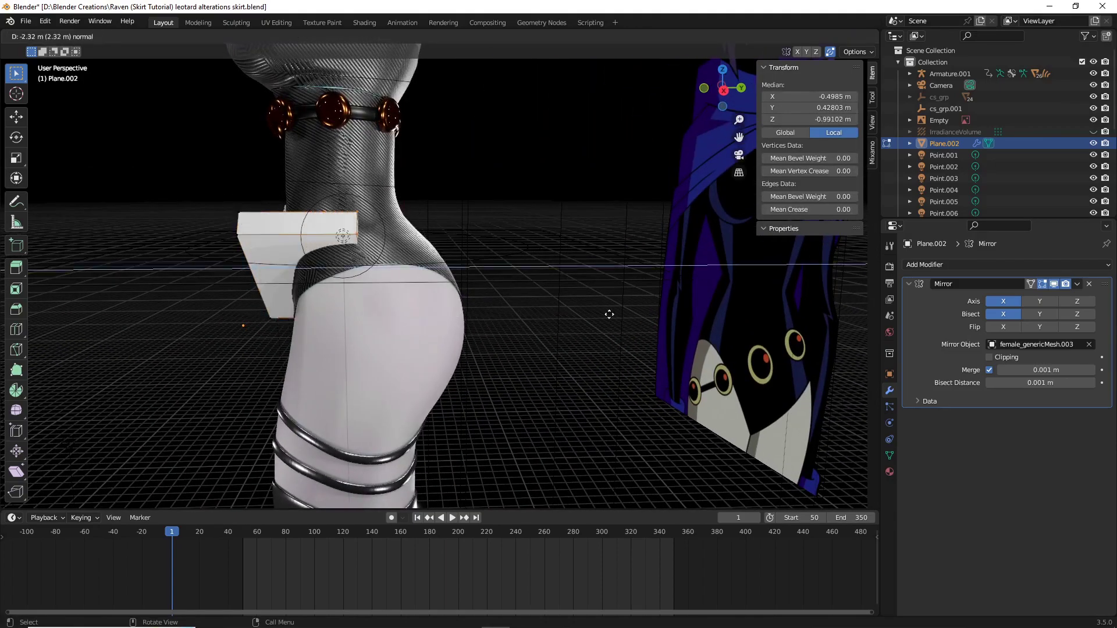
{"action": "left_click", "coordinate": [669, 311]}
{"action": "middle_click_drag", "start_coordinate": [669, 311], "coordinate": [639, 338]}
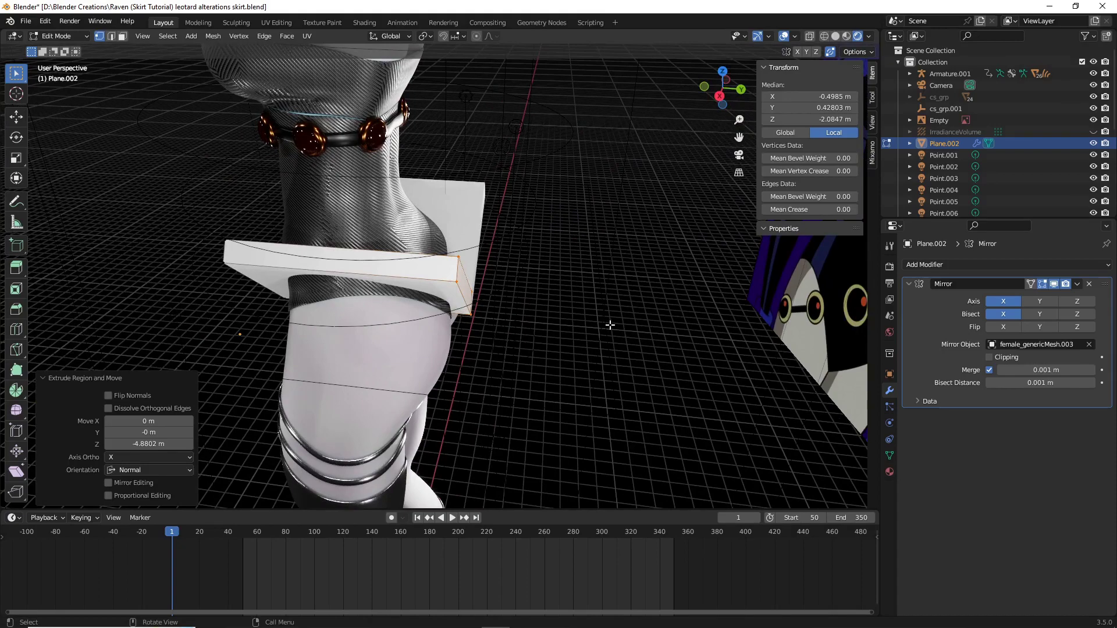
{"action": "scroll", "coordinate": [578, 330], "scroll_direction": "up", "scroll_amount": 3}
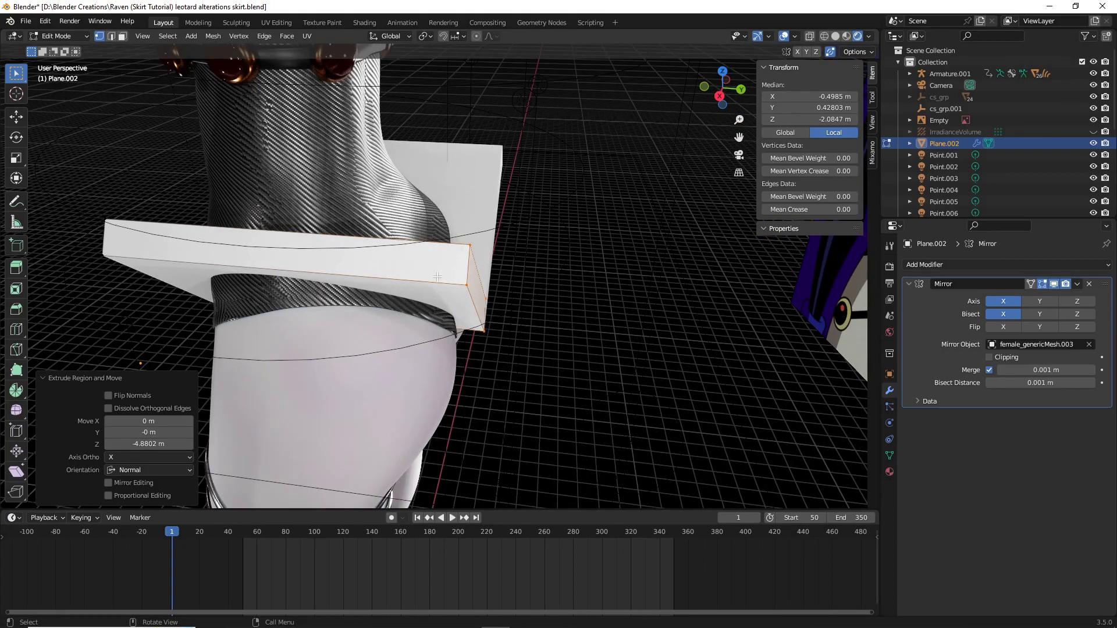
{"action": "middle_click_drag", "start_coordinate": [438, 277], "coordinate": [442, 274]}
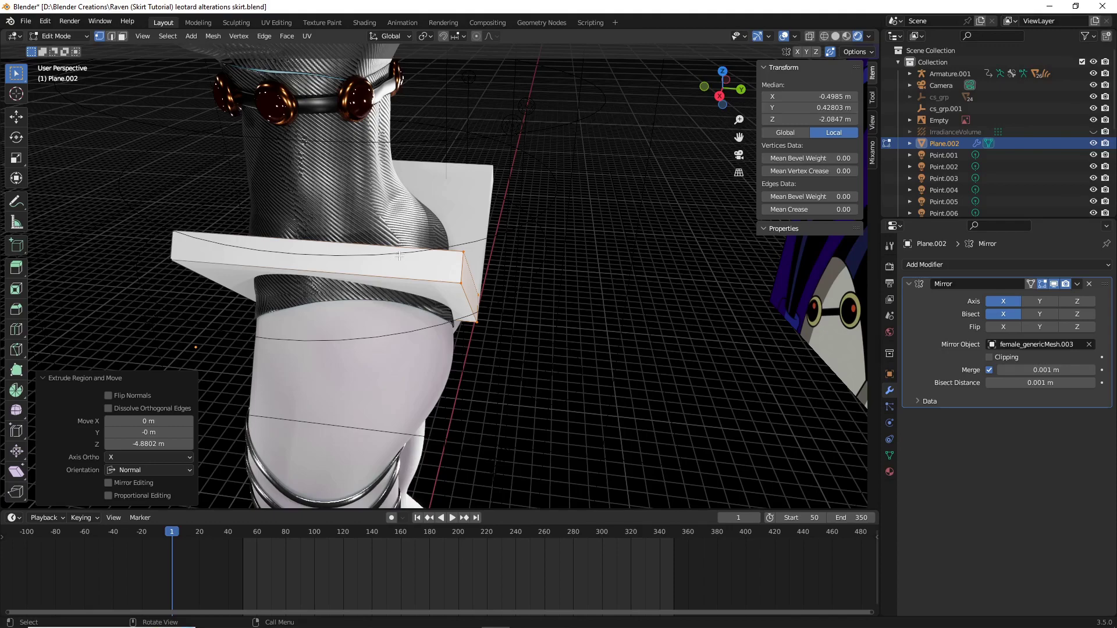
{"action": "middle_click_drag", "start_coordinate": [457, 247], "coordinate": [401, 275]}
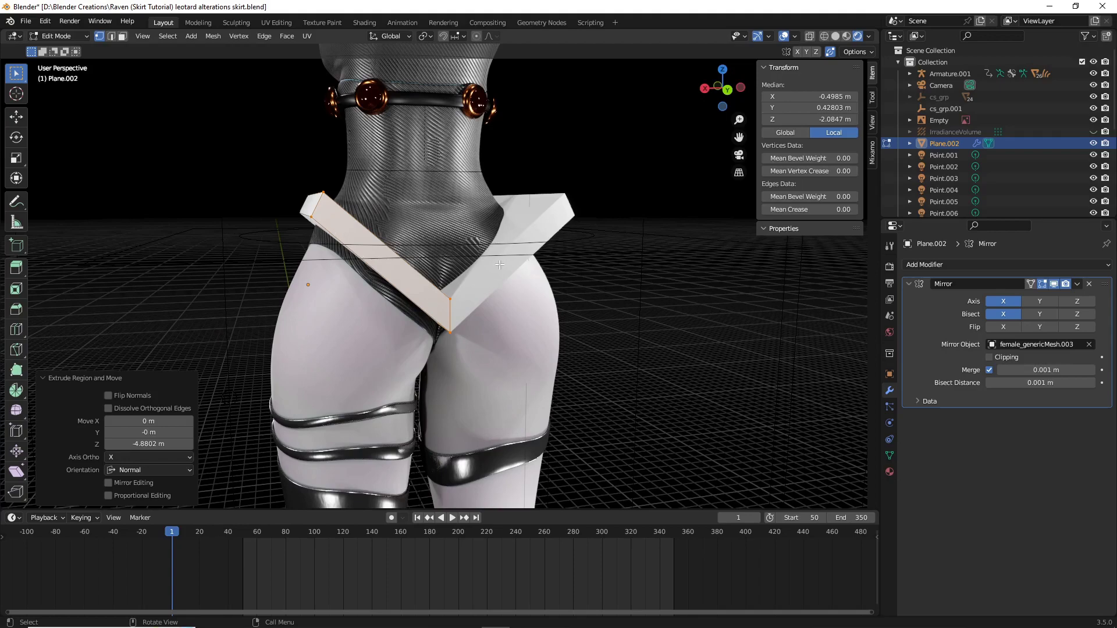
{"action": "middle_click_drag", "start_coordinate": [499, 265], "coordinate": [266, 307]}
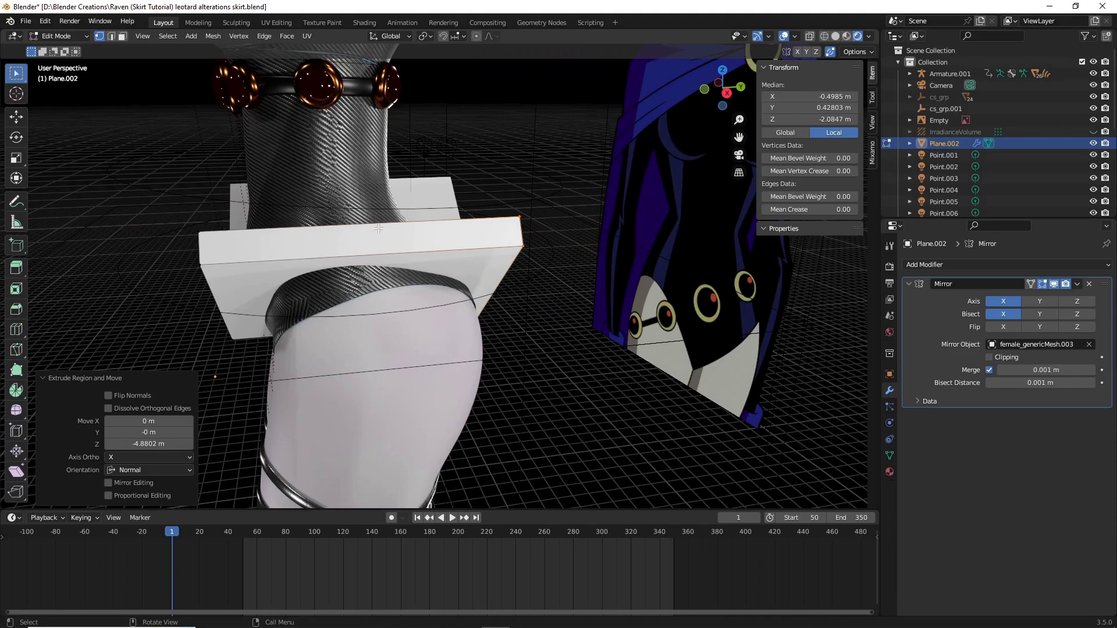
{"action": "middle_click_drag", "start_coordinate": [511, 228], "coordinate": [540, 257]}
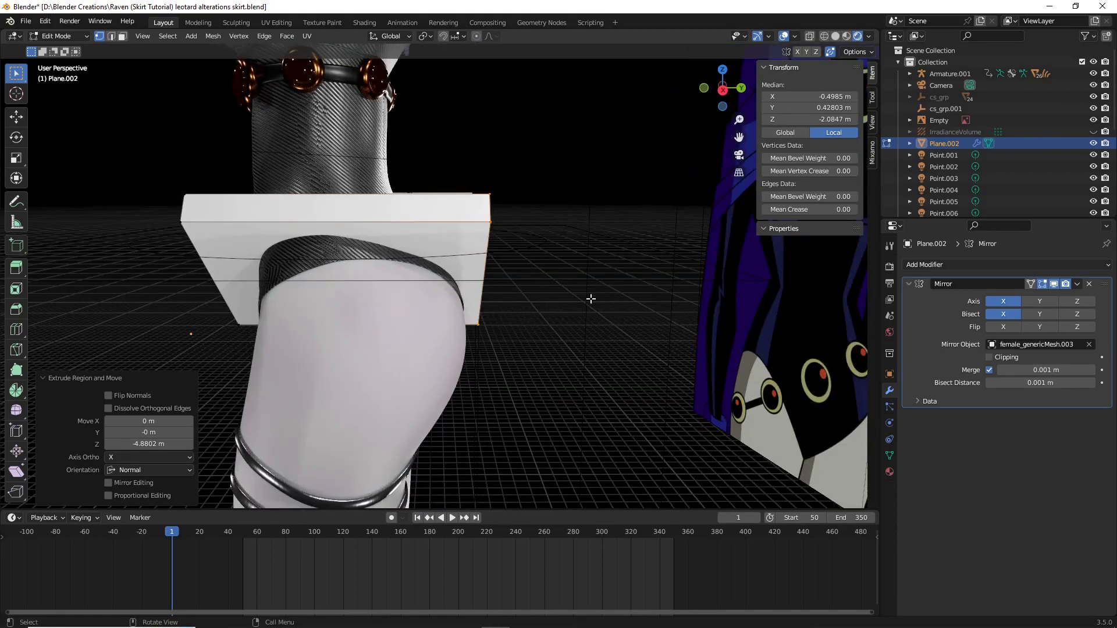
Step: Tilt the hip band 25.9° outward on X and raise it along Z
{"action": "key", "text": "r"}
{"action": "key", "text": "x"}
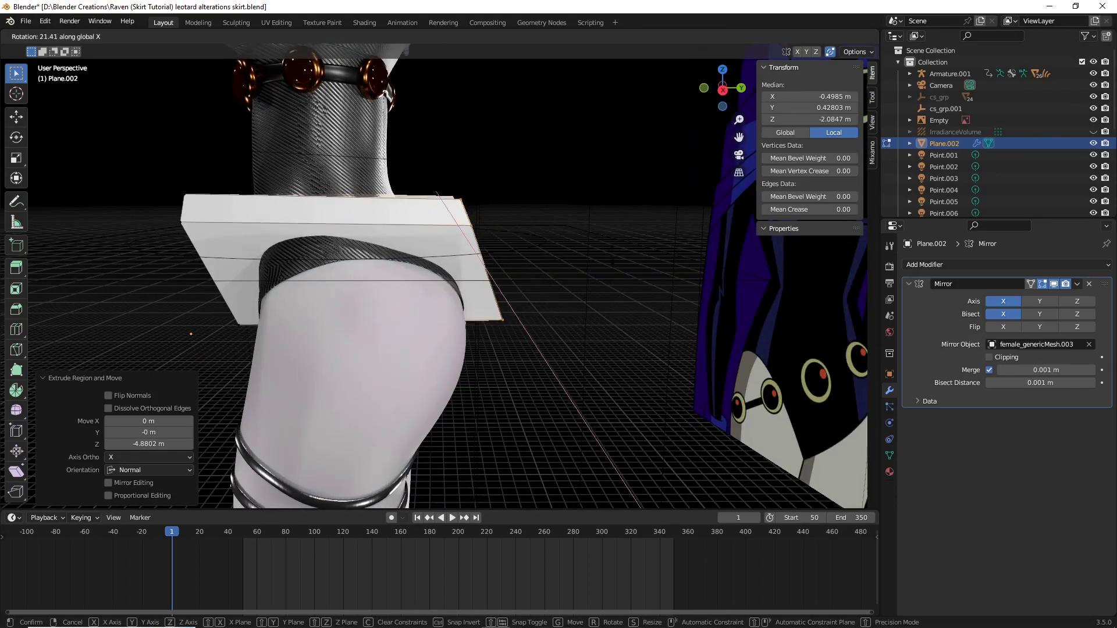
{"action": "left_click", "coordinate": [607, 247]}
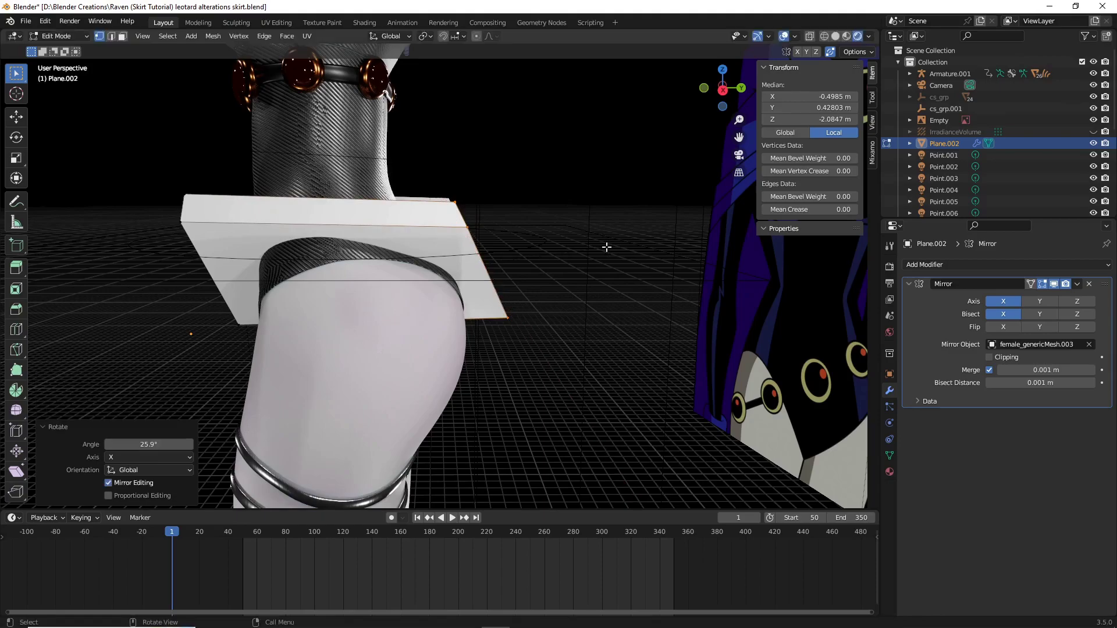
{"action": "key", "text": "g"}
{"action": "key", "text": "z"}
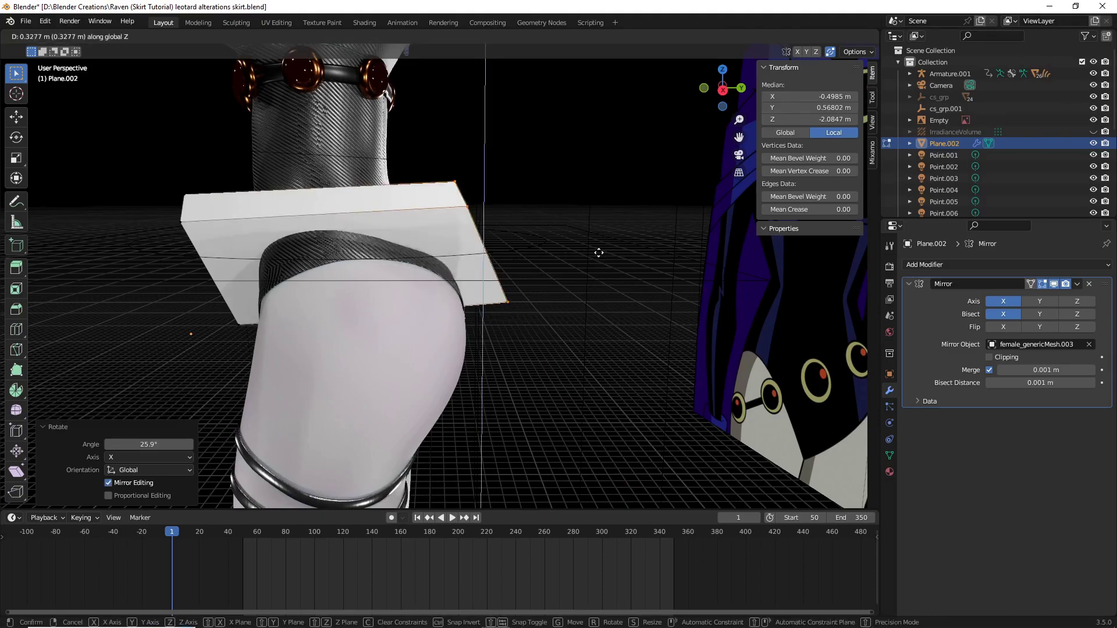
{"action": "left_click", "coordinate": [593, 242]}
{"action": "middle_click_drag", "start_coordinate": [593, 242], "coordinate": [512, 273]}
Step: Shift the band along Y, then raise it slightly along Z
{"action": "key", "text": "g"}
{"action": "key", "text": "y"}
{"action": "left_click", "coordinate": [573, 281]}
{"action": "key", "text": "g"}
{"action": "key", "text": "z"}
{"action": "left_click", "coordinate": [623, 256]}
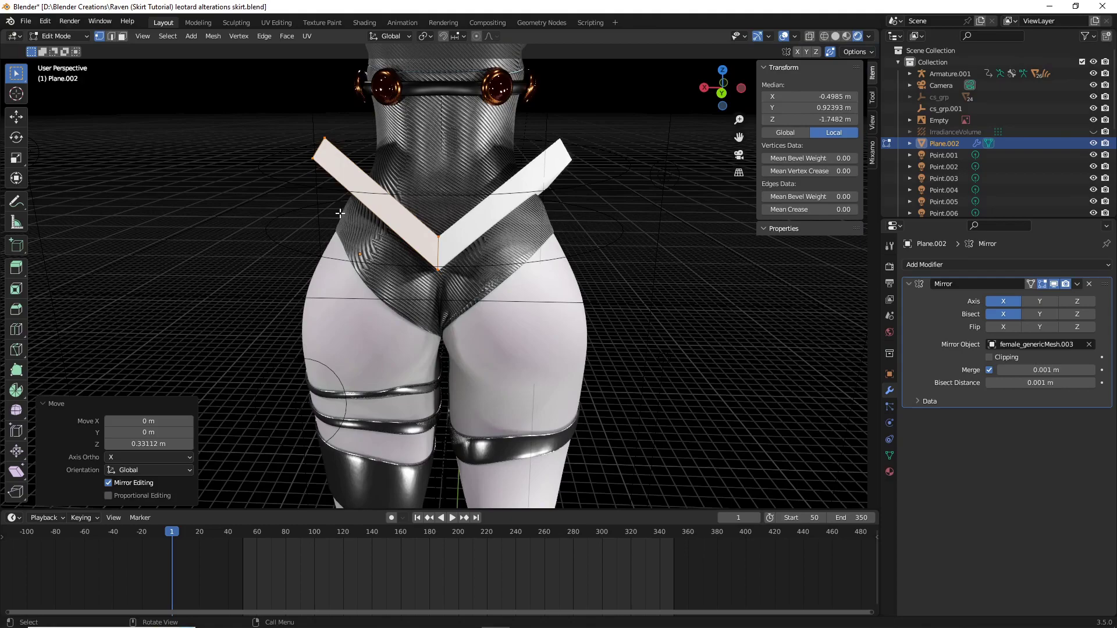
Step: From a back view, box-select the strip's two end vertices and lower them along Z
{"action": "key", "text": "b"}
{"action": "left_click_drag", "start_coordinate": [316, 170], "coordinate": [332, 134]}
{"action": "mouse_move", "coordinate": [332, 134]}
{"action": "middle_mouse_down"}
{"action": "mouse_move", "coordinate": [420, 166]}
{"action": "mouse_move", "coordinate": [387, 171]}
{"action": "mouse_move", "coordinate": [330, 147]}
{"action": "middle_mouse_up"}
{"action": "key", "text": "g"}
{"action": "key", "text": "z"}
{"action": "left_click", "coordinate": [534, 174]}
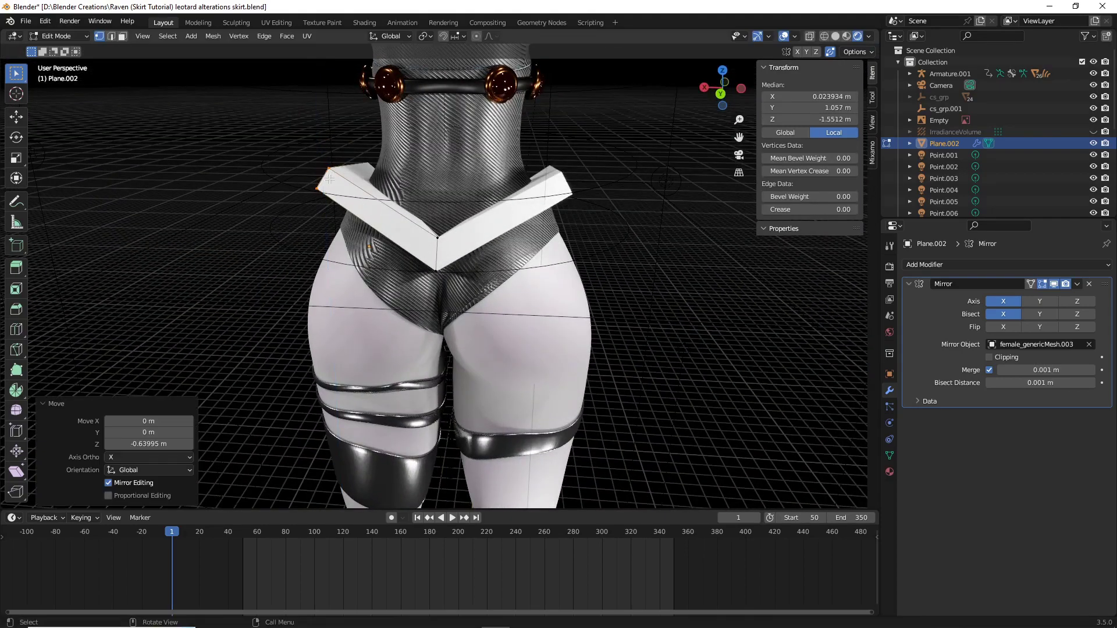
Step: In Right Ortho, move the back-centre vertices −0.45841 m on Y and 0.24684 m on Z
{"action": "middle_click_drag", "start_coordinate": [534, 175], "coordinate": [464, 310]}
{"action": "left_click_drag", "start_coordinate": [435, 302], "coordinate": [494, 236]}
{"action": "middle_click_drag", "start_coordinate": [528, 255], "coordinate": [588, 225]}
{"action": "key", "text": "KP_3"}
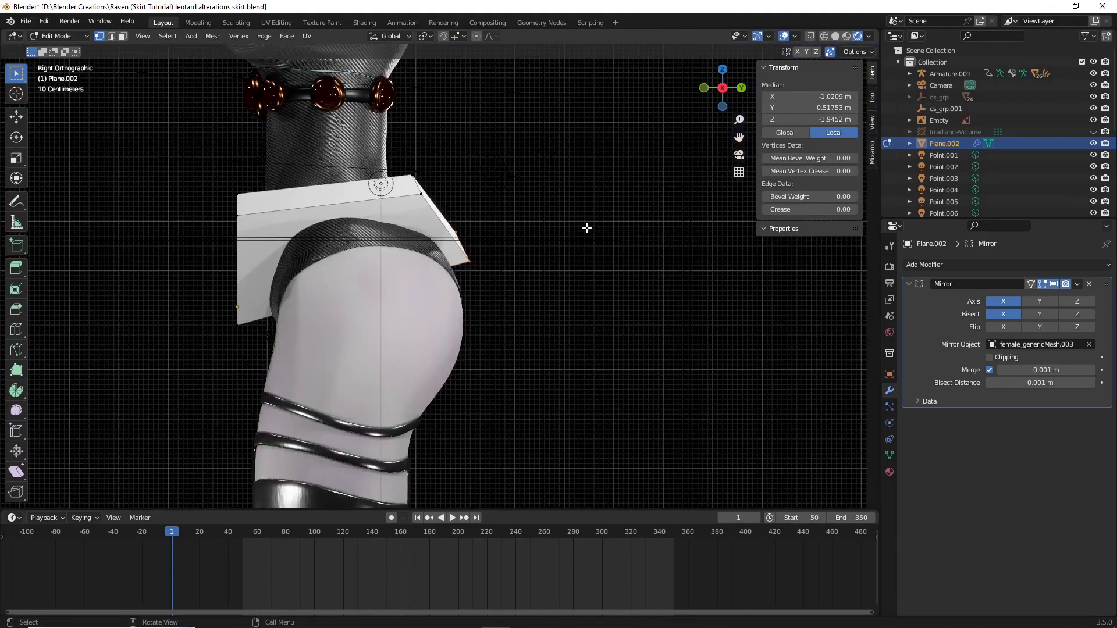
{"action": "key", "text": "g"}
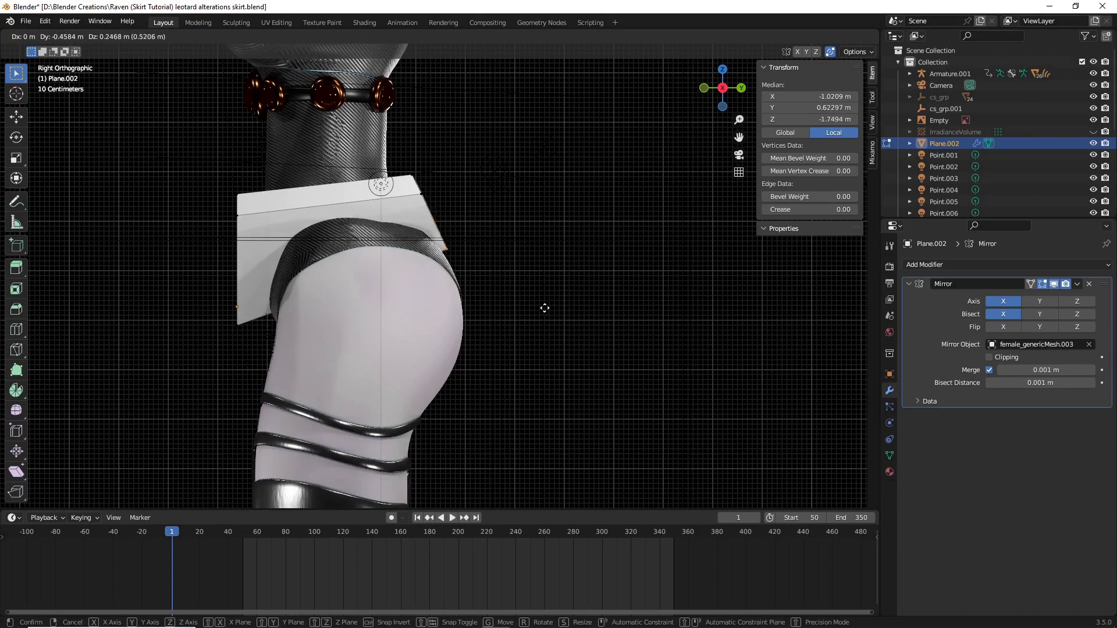
{"action": "left_click", "coordinate": [545, 308]}
{"action": "mouse_move", "coordinate": [544, 308]}
{"action": "middle_mouse_down"}
{"action": "mouse_move", "coordinate": [405, 421]}
{"action": "mouse_move", "coordinate": [538, 337]}
{"action": "mouse_move", "coordinate": [598, 356]}
{"action": "mouse_move", "coordinate": [618, 312]}
{"action": "mouse_move", "coordinate": [389, 301]}
{"action": "mouse_move", "coordinate": [536, 302]}
{"action": "middle_mouse_up"}
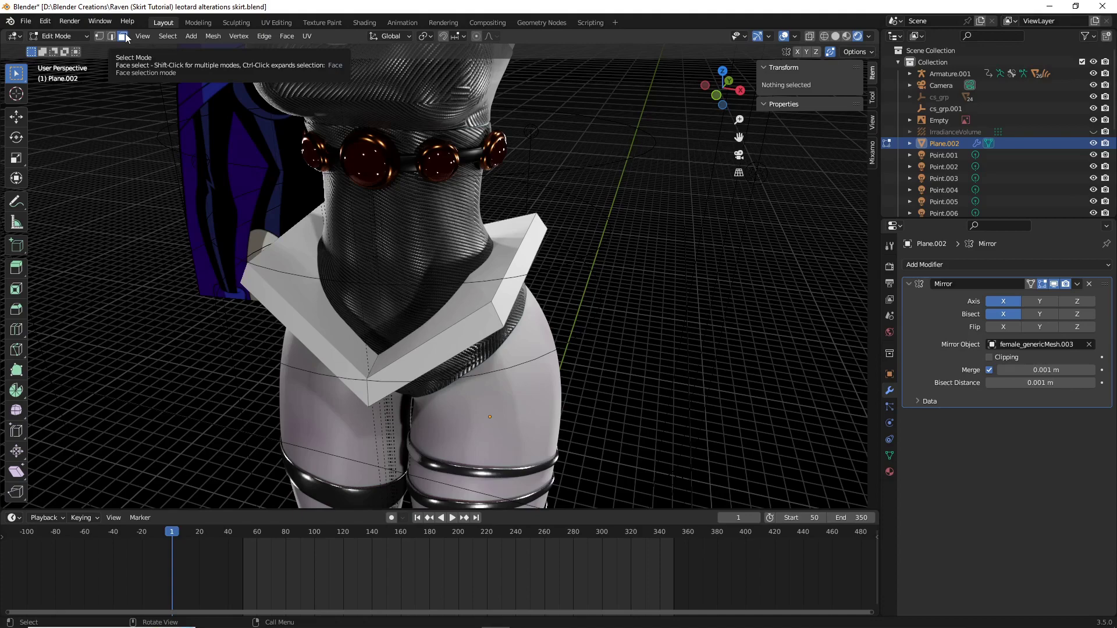
Step: Select two stray faces on the band and delete them
{"action": "left_click", "coordinate": [451, 298]}
{"action": "middle_click_drag", "start_coordinate": [450, 298], "coordinate": [296, 300]}
{"action": "left_click", "coordinate": [419, 203]}
{"action": "key", "text": "x"}
{"action": "left_click", "coordinate": [408, 246]}
Step: Delete the small leftover face and return the band to Object Mode
{"action": "left_click", "coordinate": [294, 302]}
{"action": "key", "text": "x"}
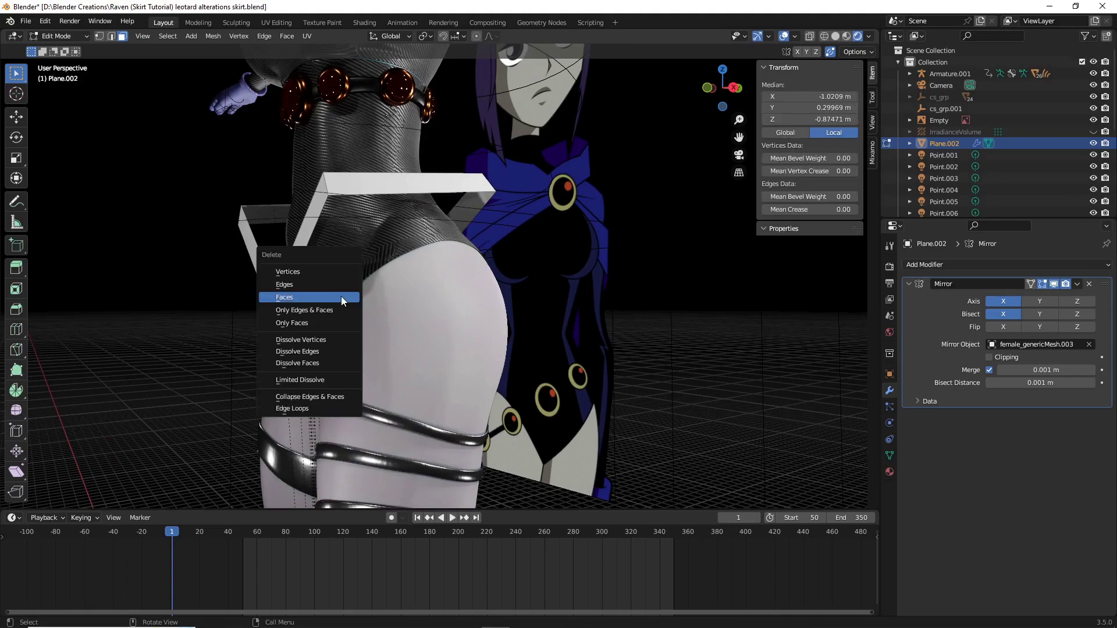
{"action": "left_click", "coordinate": [342, 300]}
{"action": "middle_click_drag", "start_coordinate": [342, 300], "coordinate": [541, 319]}
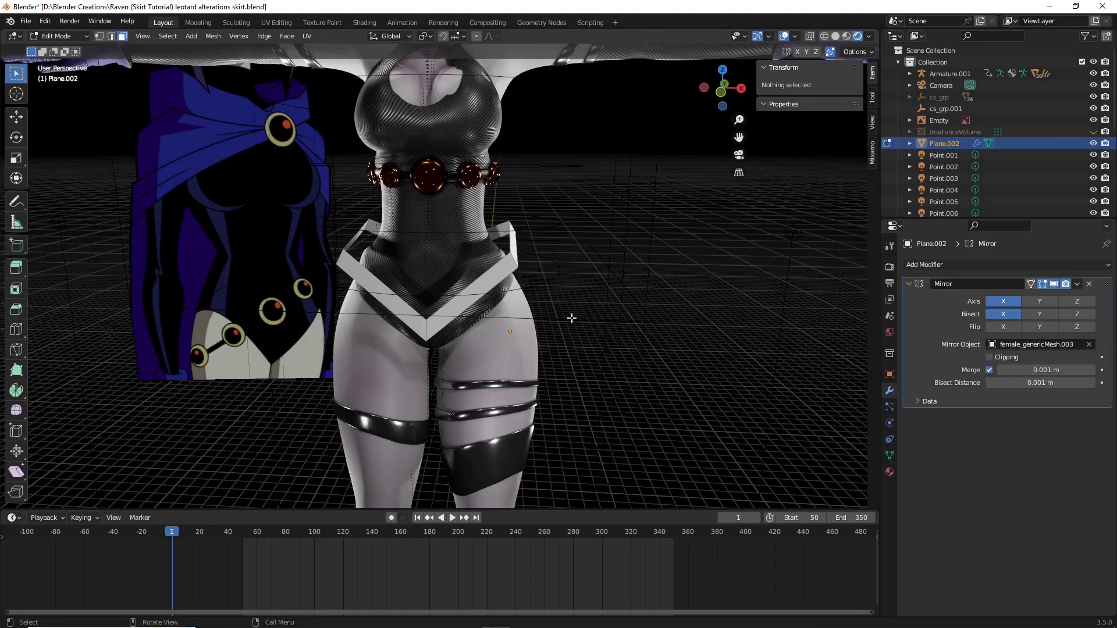
{"action": "scroll", "coordinate": [572, 319], "scroll_direction": "up", "scroll_amount": 3}
{"action": "key", "text": "Tab"}
{"action": "middle_click_drag", "start_coordinate": [379, 240], "coordinate": [523, 226]}
Step: Select Plane.002, the V-shaped skirt strip, and enter Edit Mode on it
{"action": "key", "text": "Tab"}
{"action": "key", "text": "Tab"}
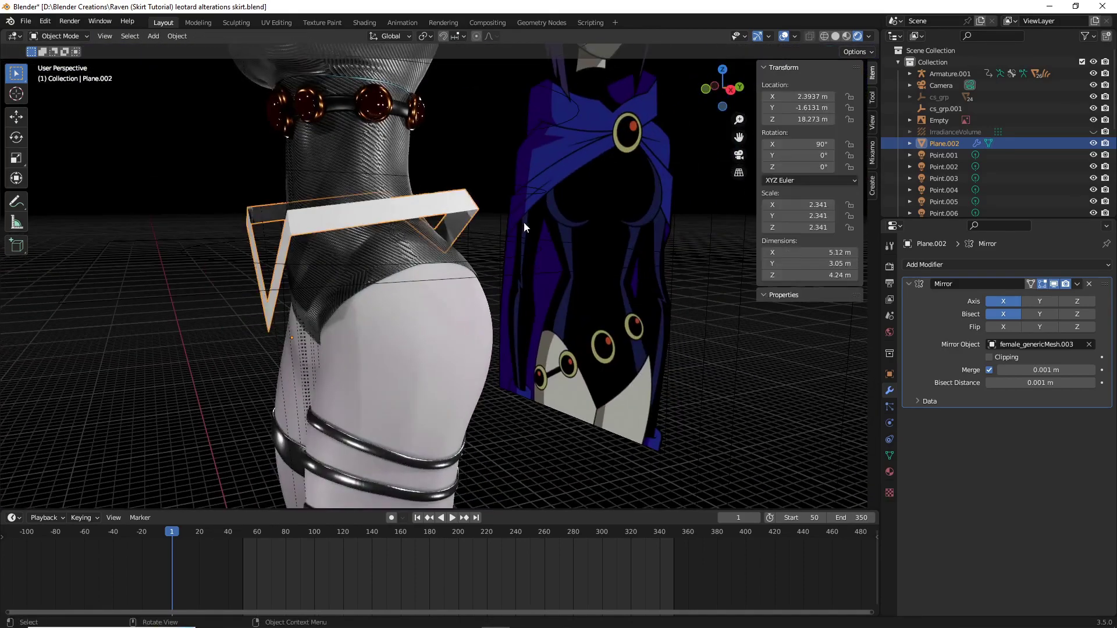
{"action": "mouse_move", "coordinate": [668, 312]}
{"action": "middle_mouse_down"}
{"action": "mouse_move", "coordinate": [723, 351]}
{"action": "mouse_move", "coordinate": [650, 316]}
{"action": "middle_mouse_up"}
{"action": "left_click", "coordinate": [680, 345]}
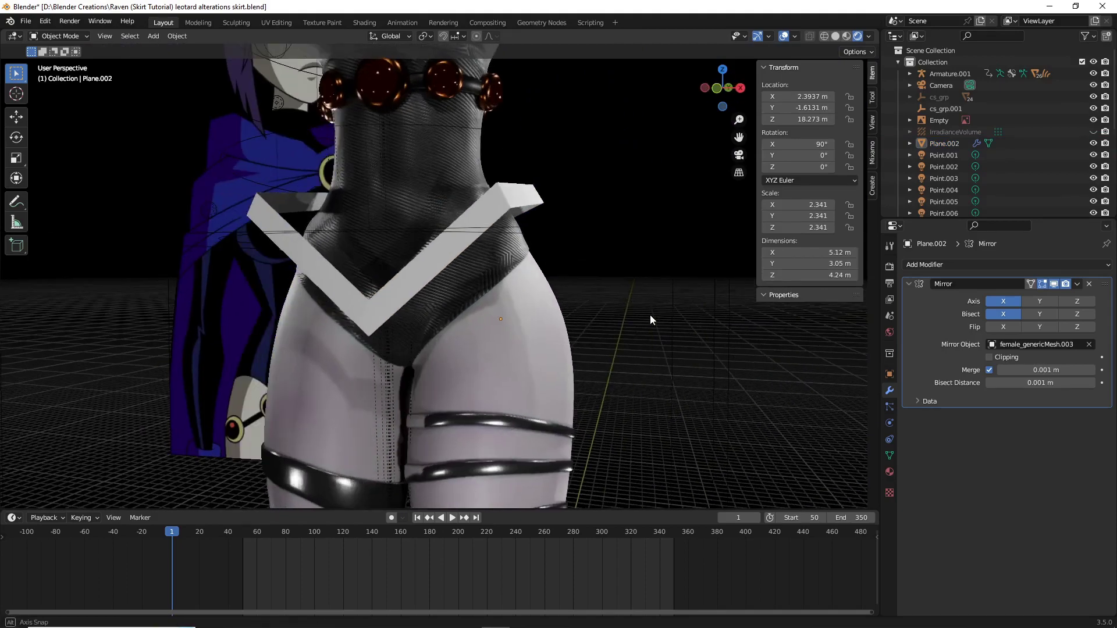
{"action": "left_click", "coordinate": [506, 200]}
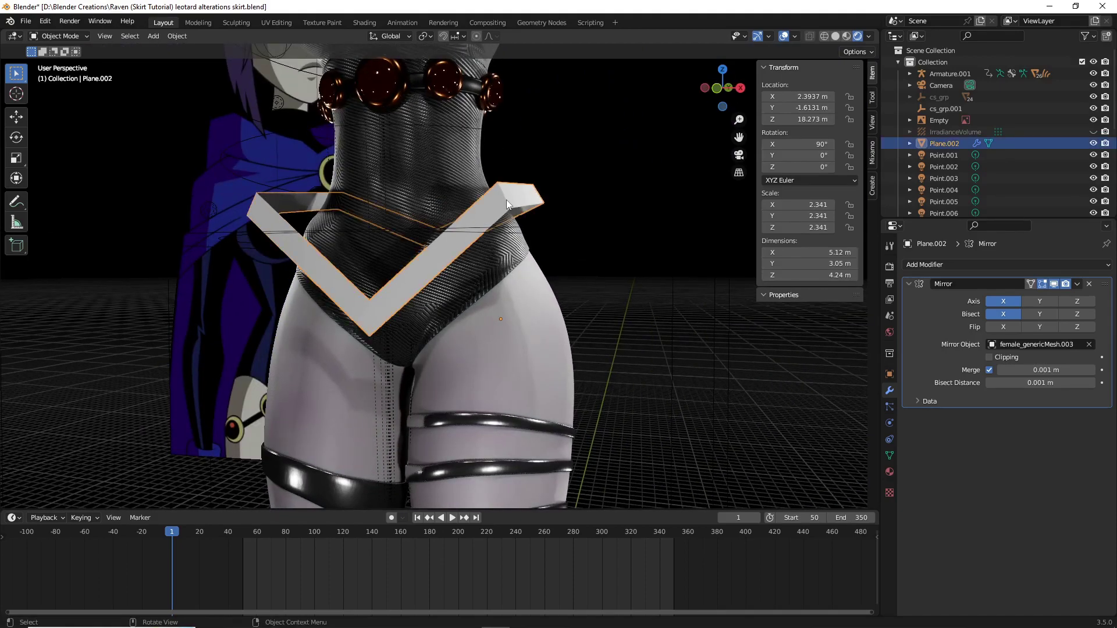
{"action": "middle_click_drag", "start_coordinate": [510, 247], "coordinate": [533, 246]}
{"action": "key", "text": "Tab"}
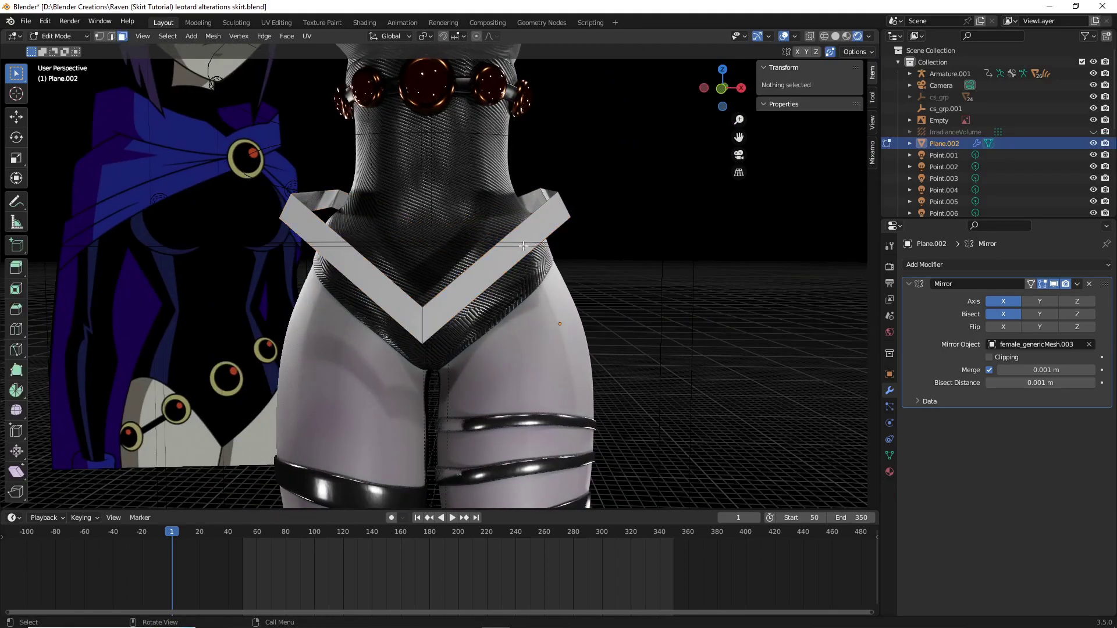
Step: Browse the Add Modifier list, then switch to Edge select and pick a strap edge
{"action": "left_click", "coordinate": [920, 265]}
{"action": "middle_click_drag", "start_coordinate": [562, 267], "coordinate": [545, 216]}
{"action": "left_click", "coordinate": [545, 216]}
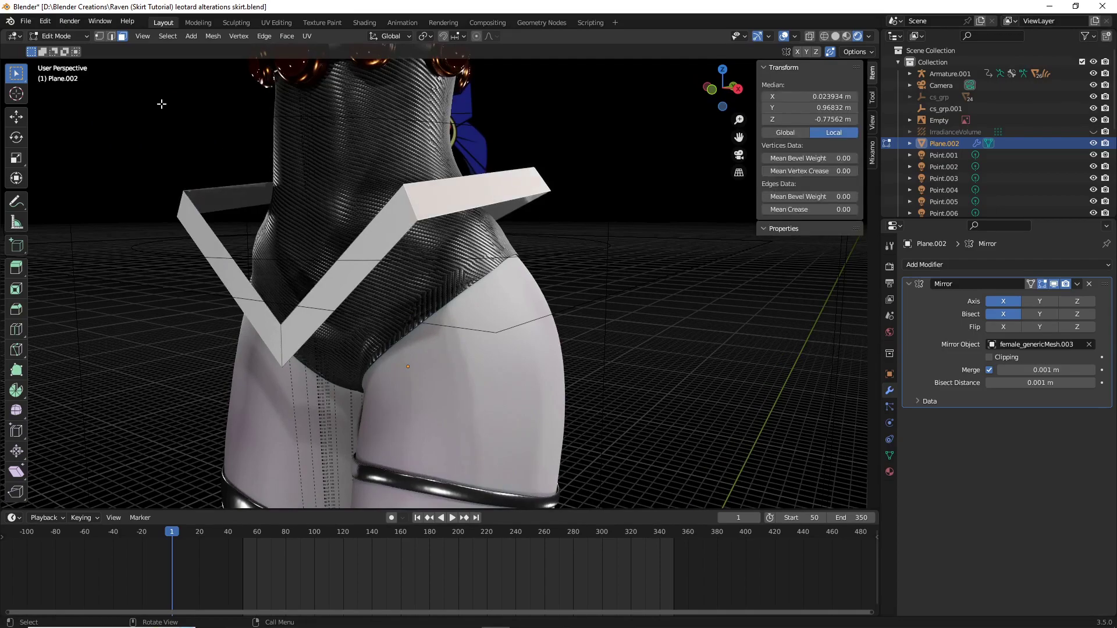
{"action": "left_click", "coordinate": [112, 37]}
{"action": "middle_click_drag", "start_coordinate": [454, 244], "coordinate": [503, 193]}
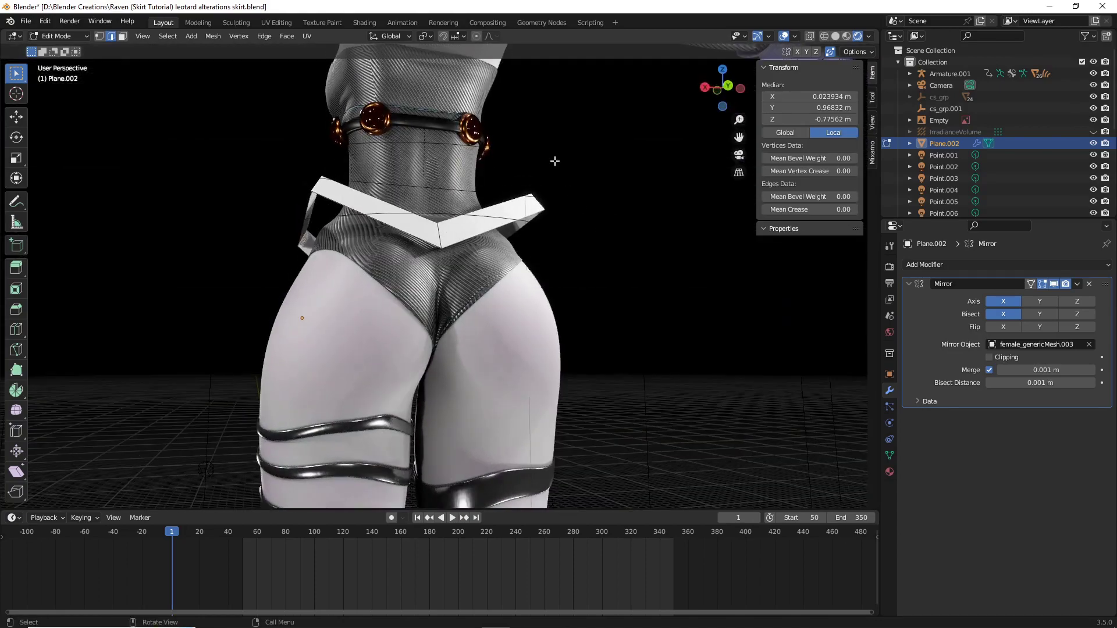
{"action": "middle_click_drag", "start_coordinate": [554, 161], "coordinate": [281, 151]}
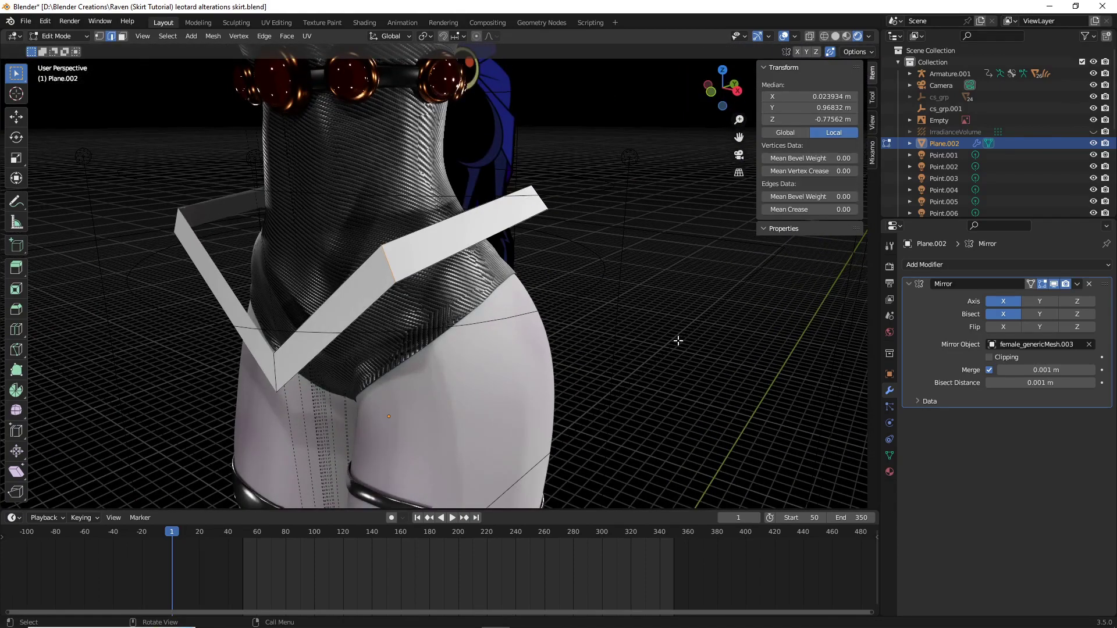
{"action": "middle_click_drag", "start_coordinate": [587, 357], "coordinate": [367, 366]}
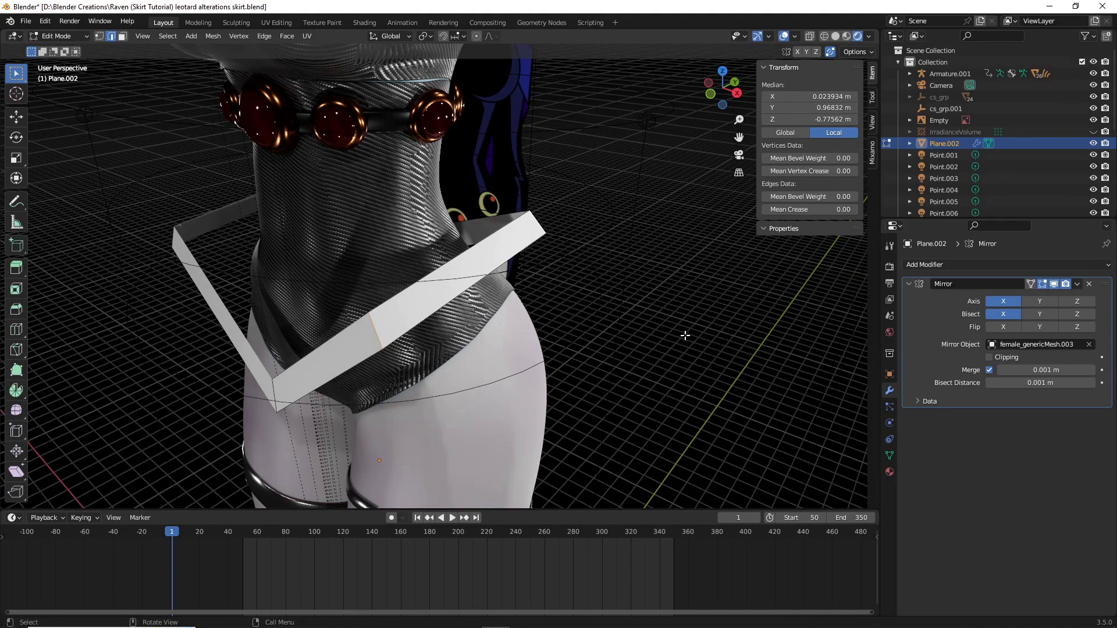
Step: Bevel the selected strap corner edge with 4 segments
{"action": "key", "text": "ctrl+b"}
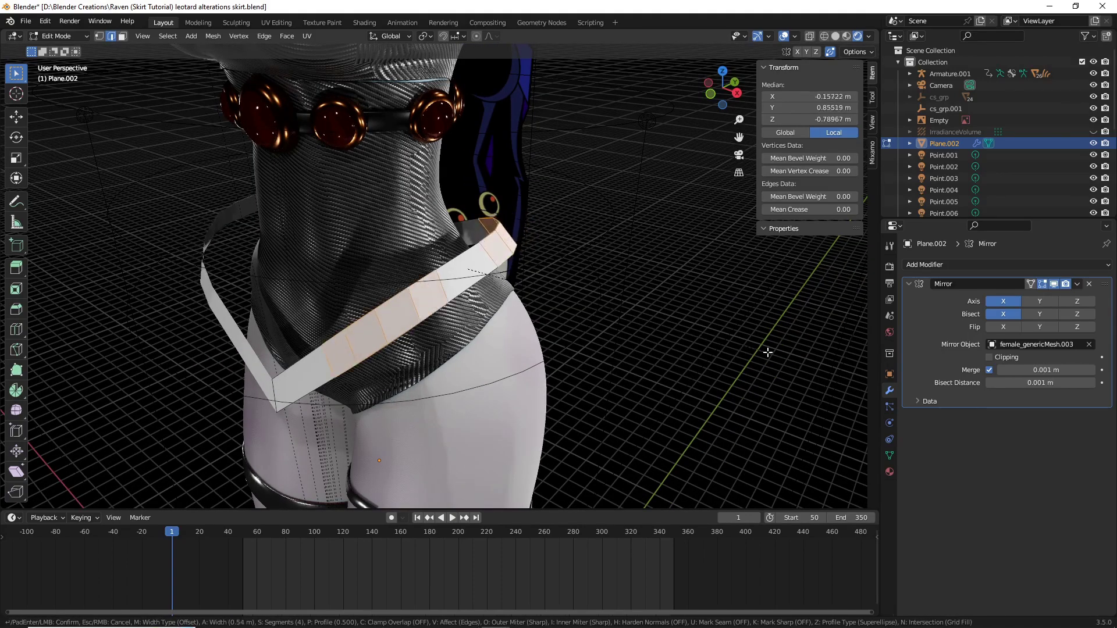
{"action": "left_click", "coordinate": [787, 354]}
{"action": "middle_click_drag", "start_coordinate": [787, 353], "coordinate": [457, 340]}
Step: Add centred loop cuts: two across the front strap and one across the back strap
{"action": "key", "text": "ctrl+r"}
{"action": "scroll", "coordinate": [457, 340], "scroll_direction": "up", "scroll_amount": 1}
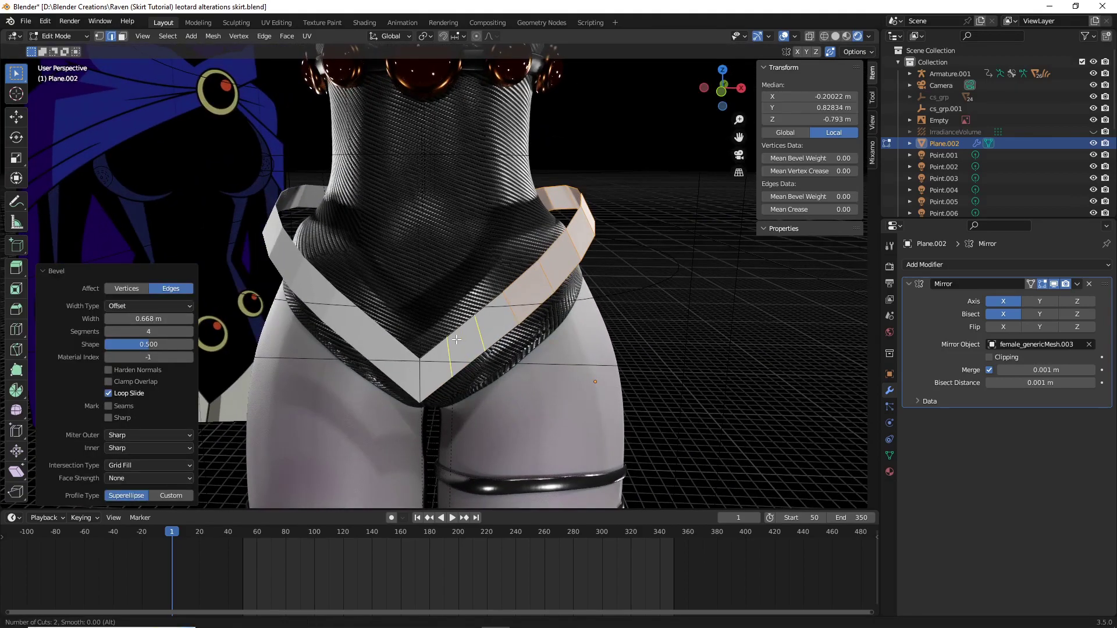
{"action": "left_click", "coordinate": [456, 339]}
{"action": "right_click", "coordinate": [457, 340]}
{"action": "middle_click_drag", "start_coordinate": [620, 361], "coordinate": [378, 356]}
{"action": "key", "text": "ctrl+r"}
{"action": "left_click", "coordinate": [417, 230]}
{"action": "right_click", "coordinate": [417, 230]}
{"action": "middle_click_drag", "start_coordinate": [417, 230], "coordinate": [643, 287]}
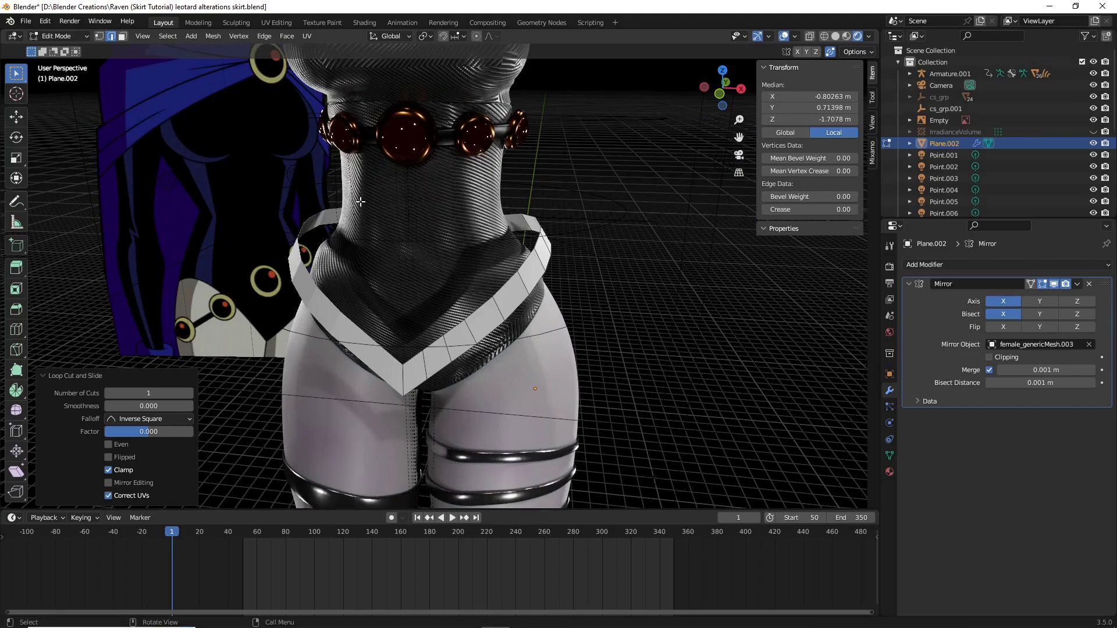
Step: Select the centre edge of the V strap
{"action": "middle_click_drag", "start_coordinate": [360, 201], "coordinate": [110, 57]}
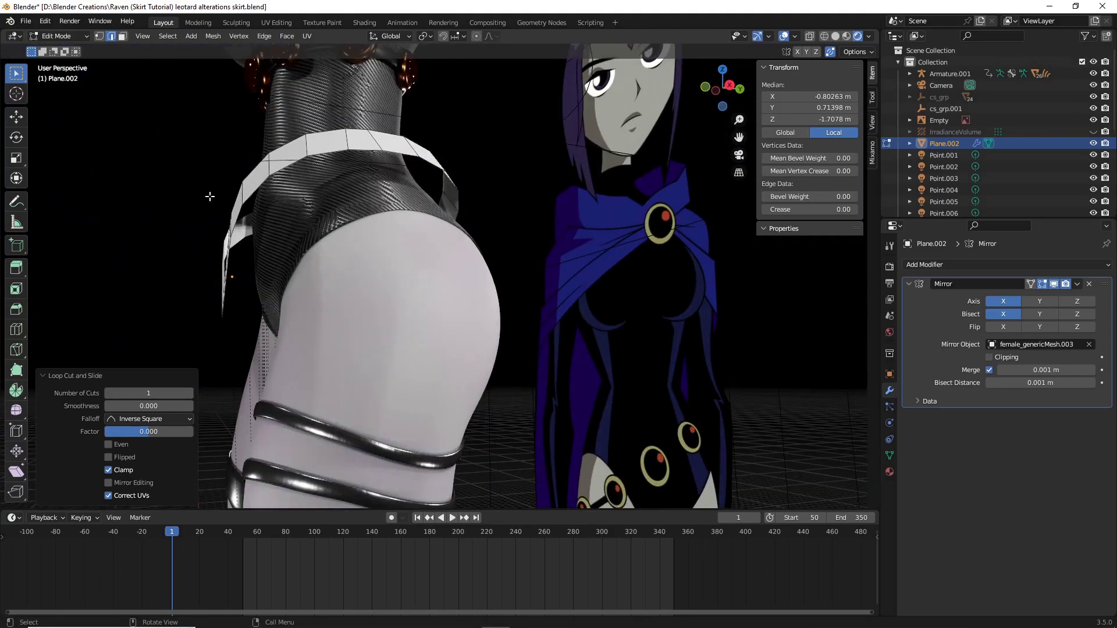
{"action": "middle_click_drag", "start_coordinate": [210, 196], "coordinate": [285, 262]}
{"action": "left_click", "coordinate": [306, 300]}
{"action": "middle_click_drag", "start_coordinate": [737, 142], "coordinate": [629, 221]}
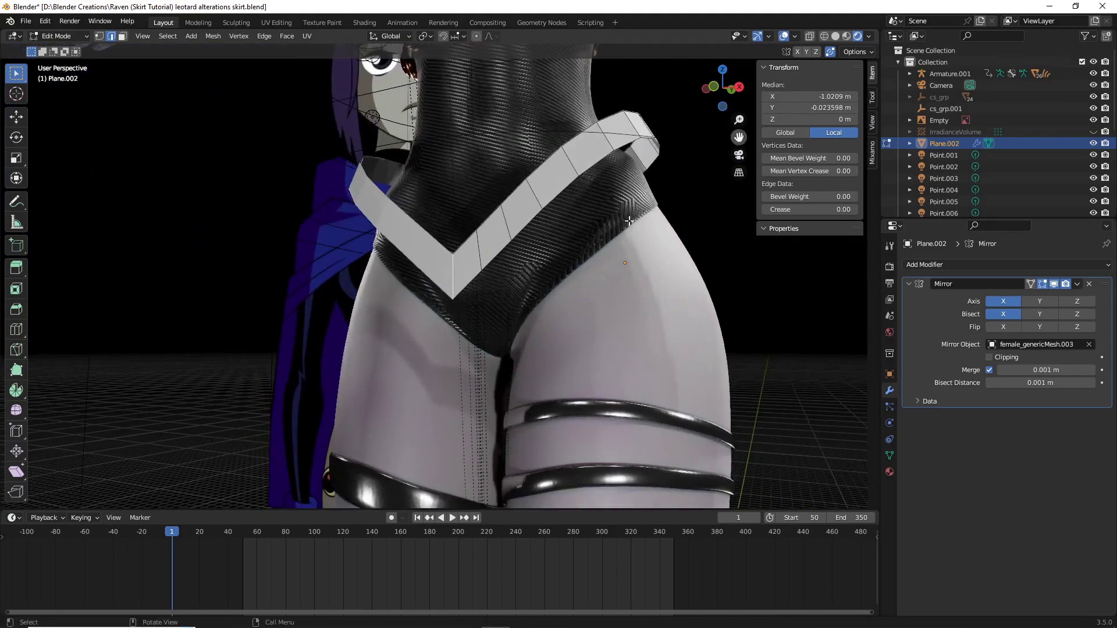
{"action": "scroll", "coordinate": [616, 230], "scroll_direction": "up", "scroll_amount": 4}
{"action": "middle_click_drag", "start_coordinate": [528, 294], "coordinate": [496, 302]}
{"action": "scroll", "coordinate": [427, 323], "scroll_direction": "down", "scroll_amount": 2}
{"action": "middle_click_drag", "start_coordinate": [405, 330], "coordinate": [386, 329]}
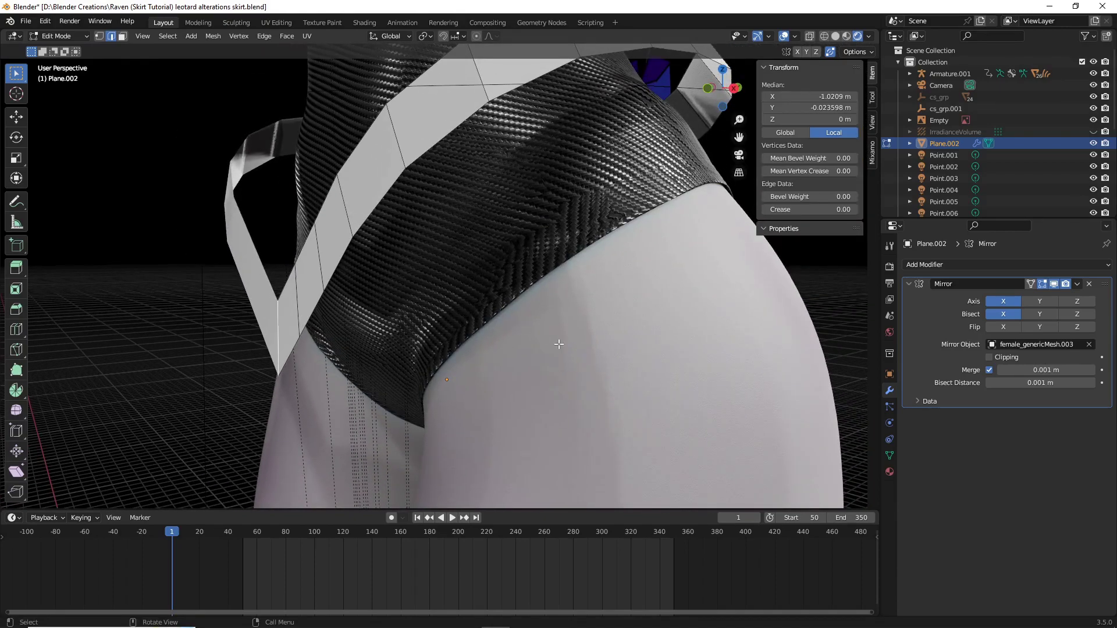
Step: Rotate the skirt's back edge 17° on X with enlarged smooth proportional falloff
{"action": "key", "text": "r"}
{"action": "key", "text": "x"}
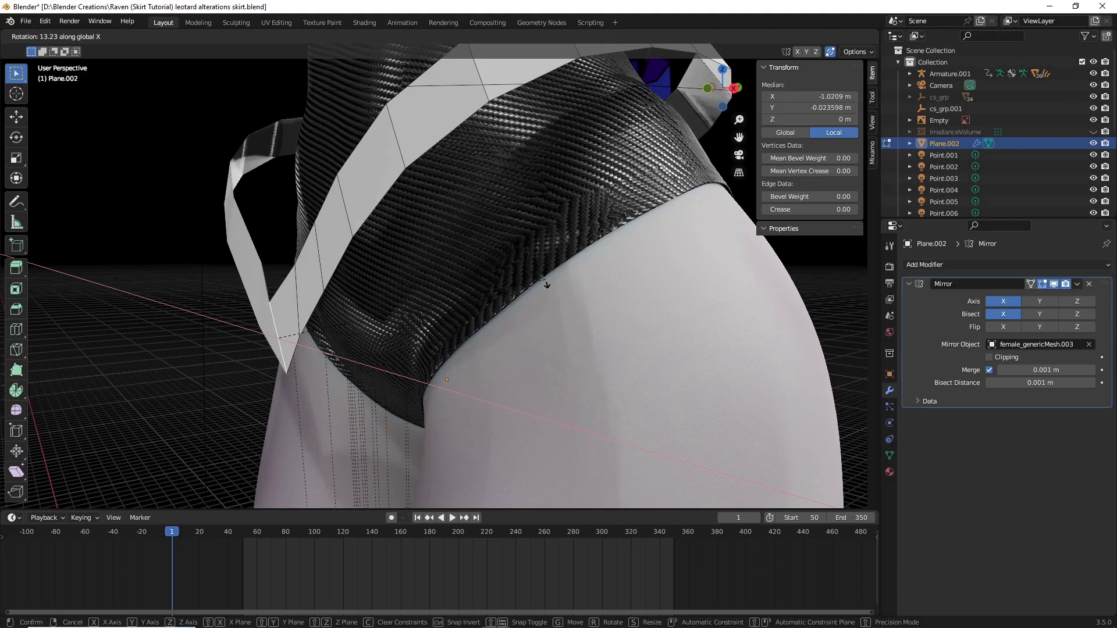
{"action": "right_click", "coordinate": [547, 284]}
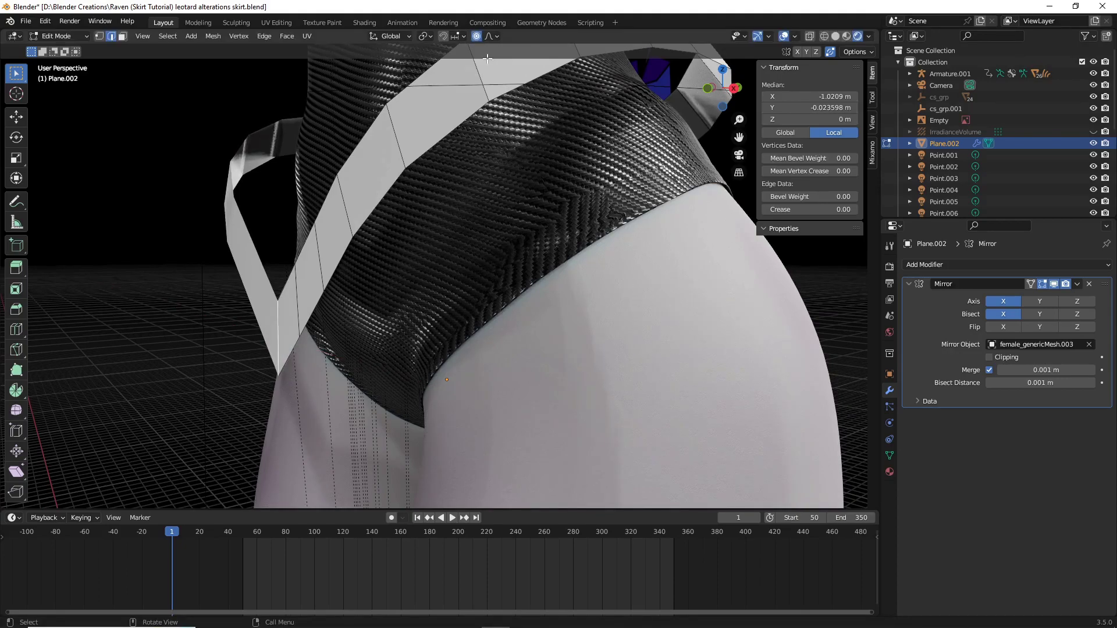
{"action": "middle_click_drag", "start_coordinate": [397, 267], "coordinate": [428, 337]}
{"action": "key", "text": "r"}
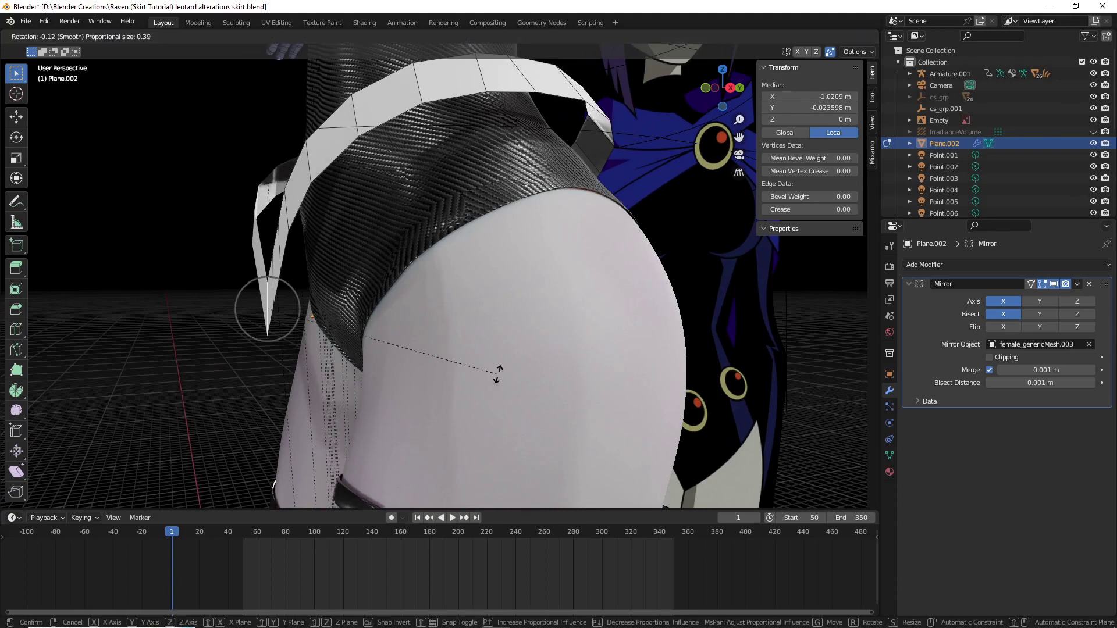
{"action": "key", "text": "x"}
{"action": "scroll", "coordinate": [488, 317], "scroll_direction": "up", "scroll_amount": 2}
{"action": "scroll", "coordinate": [487, 317], "scroll_direction": "up", "scroll_amount": 10}
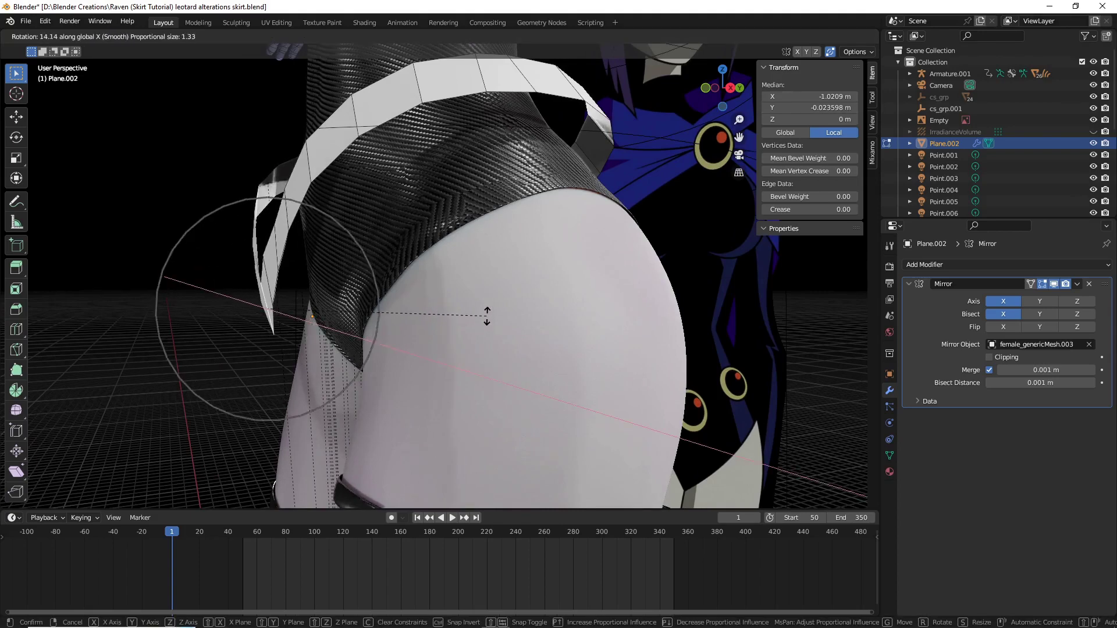
{"action": "left_click", "coordinate": [485, 304]}
{"action": "middle_click_drag", "start_coordinate": [471, 307], "coordinate": [469, 309]}
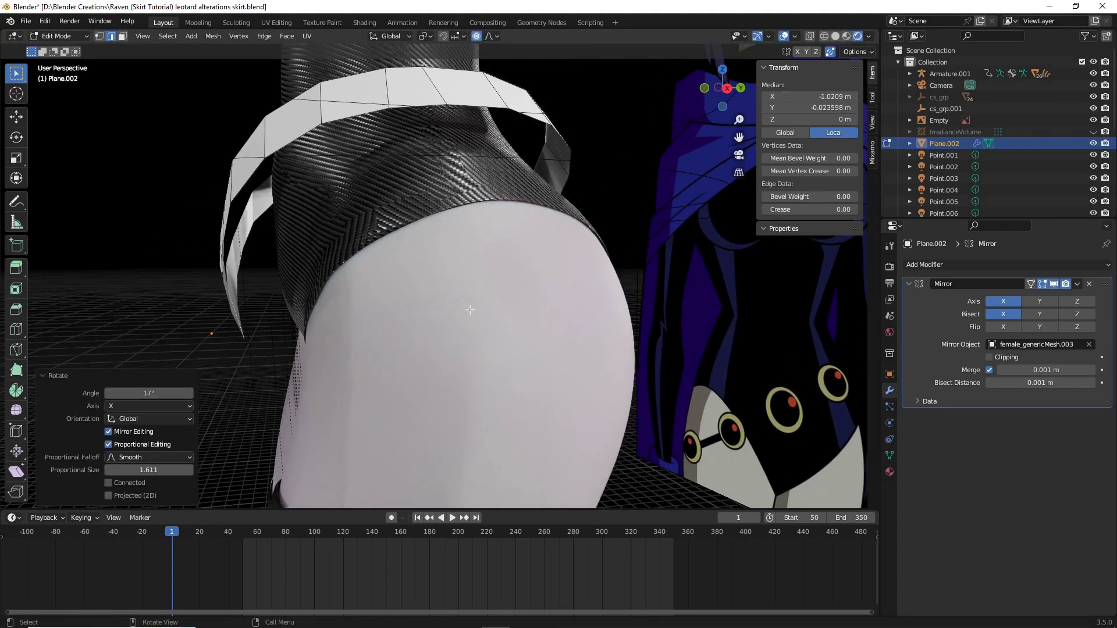
Step: Pull the back of the band 0.6211 m along Y with proportional size about 4.6
{"action": "key", "text": "g"}
{"action": "key", "text": "y"}
{"action": "scroll", "coordinate": [489, 309], "scroll_direction": "up", "scroll_amount": 9}
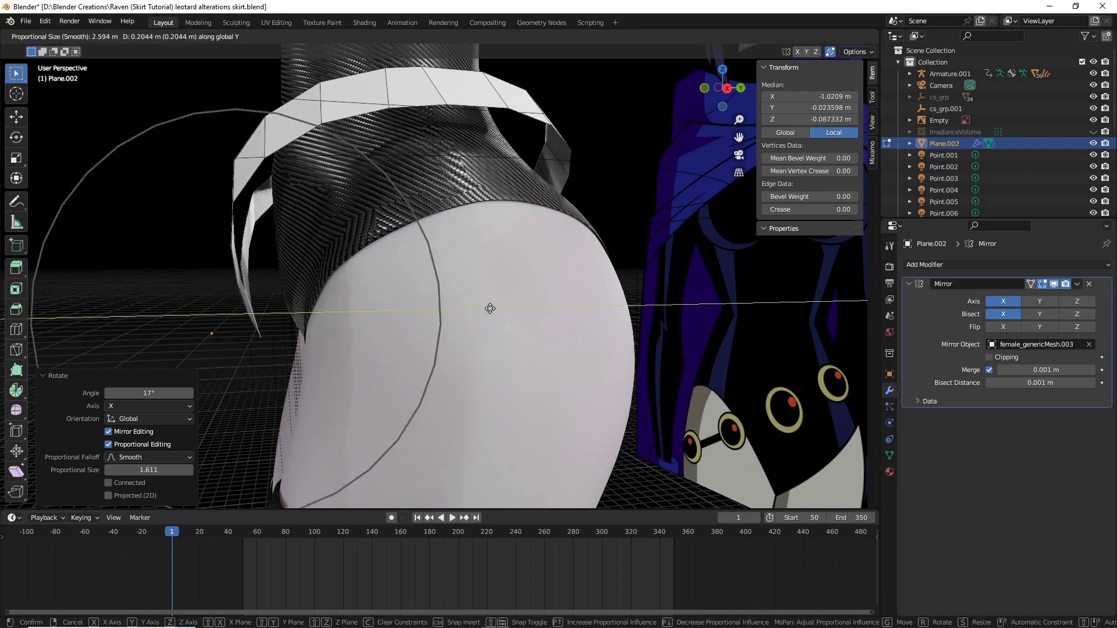
{"action": "scroll", "coordinate": [520, 306], "scroll_direction": "up", "scroll_amount": 2}
{"action": "left_click", "coordinate": [521, 306]}
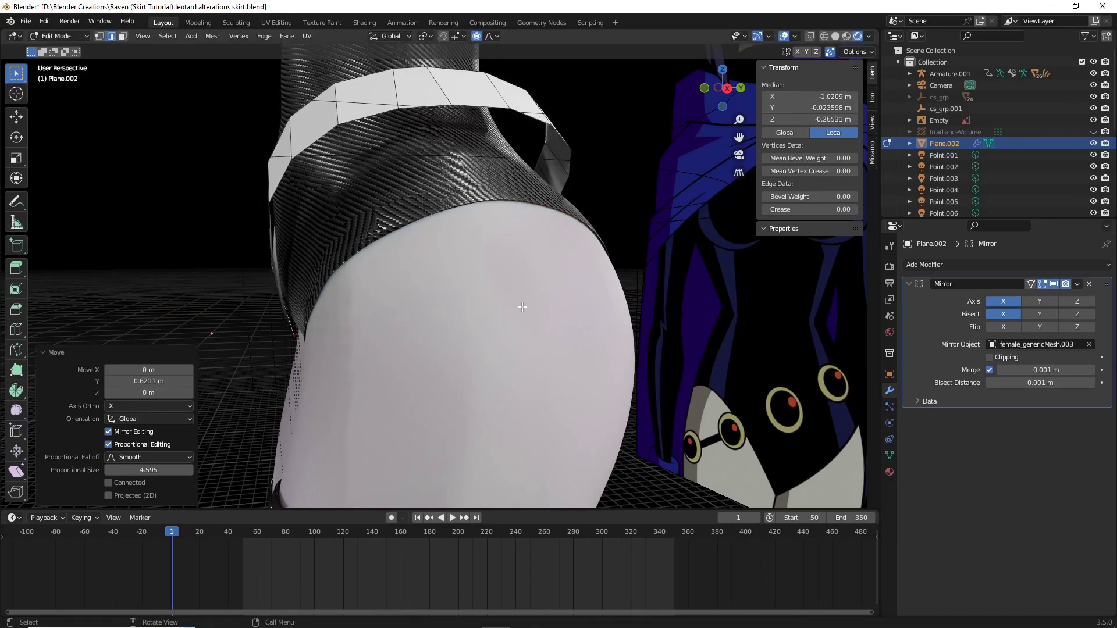
{"action": "middle_click_drag", "start_coordinate": [522, 306], "coordinate": [660, 216]}
Step: Select a waistband edge and move it with smooth proportional falloff
{"action": "left_click", "coordinate": [626, 228]}
{"action": "middle_click_drag", "start_coordinate": [743, 128], "coordinate": [645, 232]}
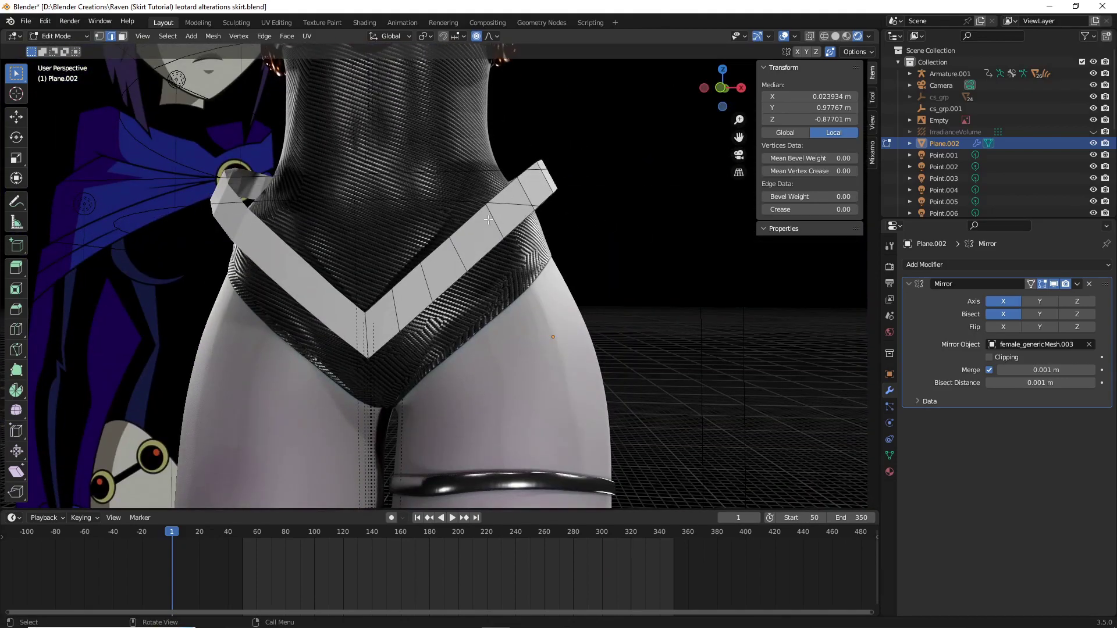
{"action": "key", "text": "g"}
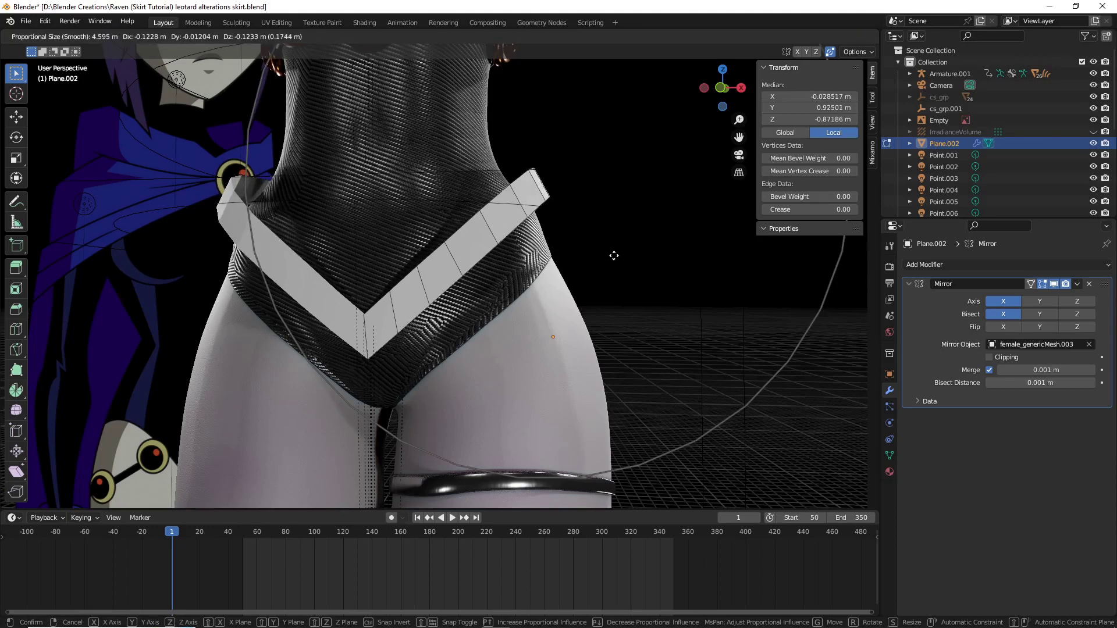
{"action": "scroll", "coordinate": [598, 264], "scroll_direction": "down", "scroll_amount": 7}
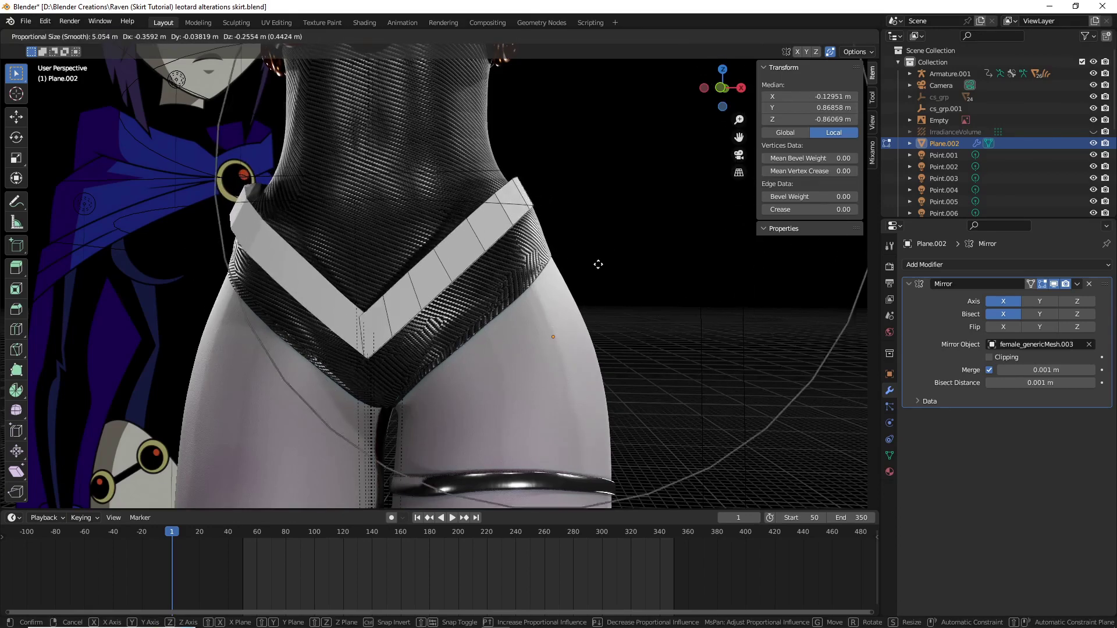
{"action": "left_click", "coordinate": [600, 262]}
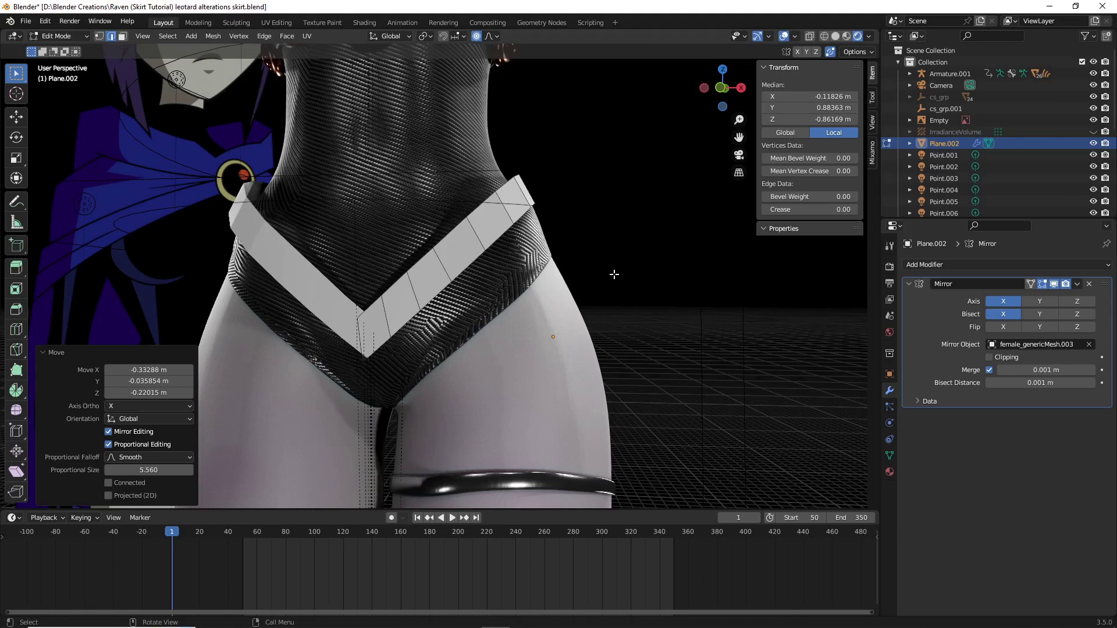
{"action": "key", "text": "g"}
{"action": "key", "text": "Escape"}
{"action": "key", "text": "r"}
{"action": "scroll", "coordinate": [611, 253], "scroll_direction": "up", "scroll_amount": 14}
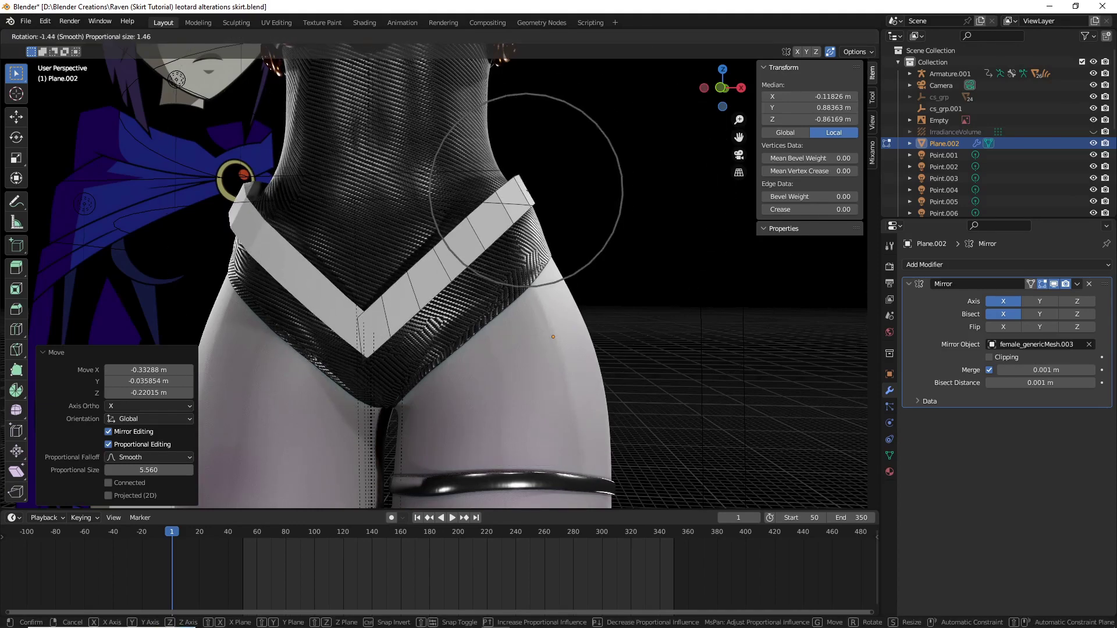
{"action": "key", "text": "Escape"}
Step: Bend the band with a proportional rotation, then shift its vertices
{"action": "middle_click_drag", "start_coordinate": [452, 314], "coordinate": [465, 329]}
{"action": "scroll", "coordinate": [560, 381], "scroll_direction": "up", "scroll_amount": 3}
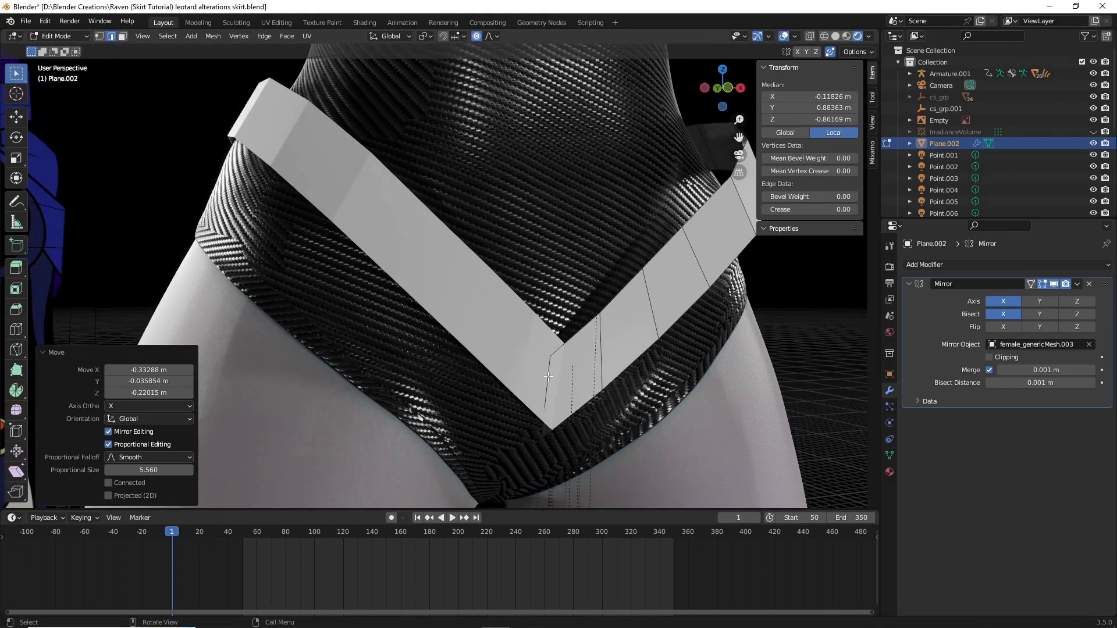
{"action": "scroll", "coordinate": [548, 376], "scroll_direction": "down", "scroll_amount": 8}
{"action": "middle_click_drag", "start_coordinate": [566, 289], "coordinate": [649, 306]}
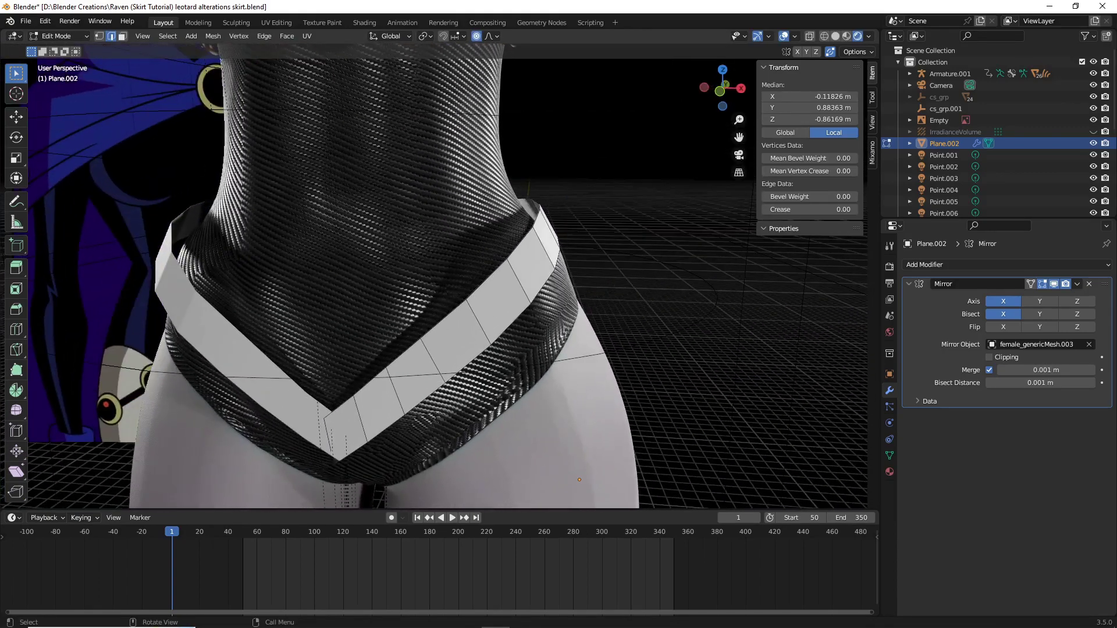
{"action": "key", "text": "r"}
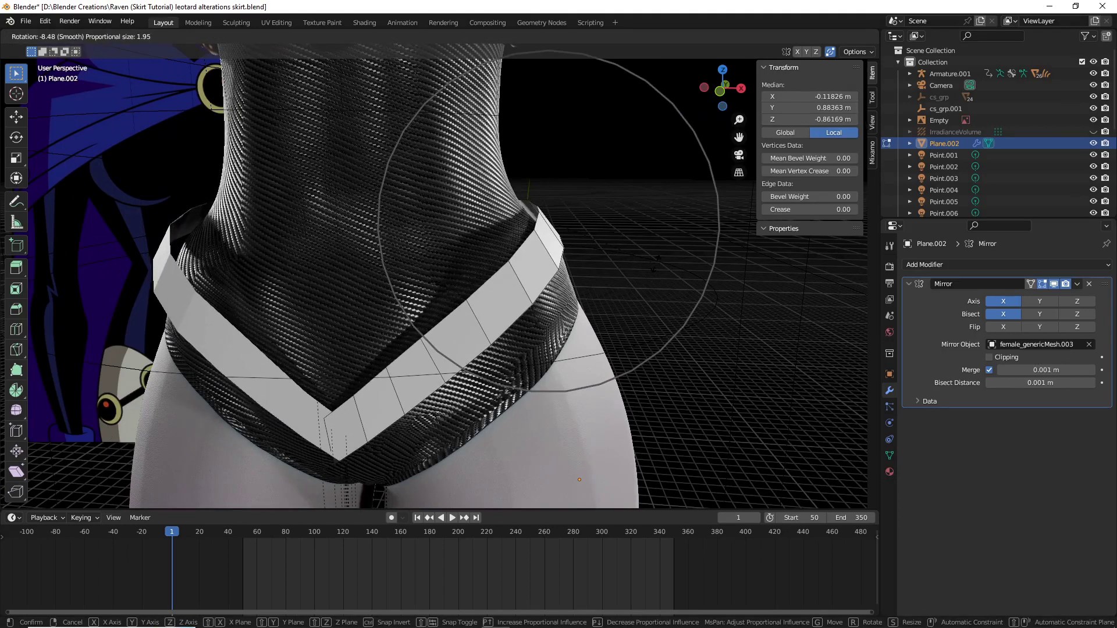
{"action": "scroll", "coordinate": [651, 263], "scroll_direction": "up", "scroll_amount": 3}
{"action": "left_click", "coordinate": [652, 263]}
{"action": "key", "text": "g"}
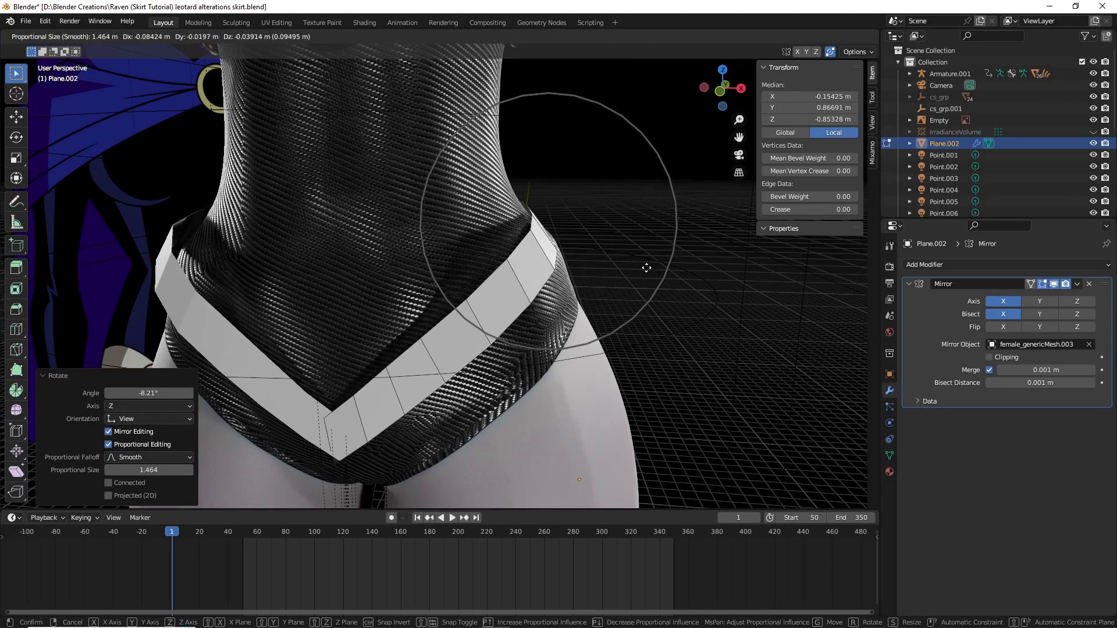
{"action": "left_click", "coordinate": [646, 268]}
Step: Nudge the band slightly and move its front vertices closer to the hips
{"action": "key", "text": "r"}
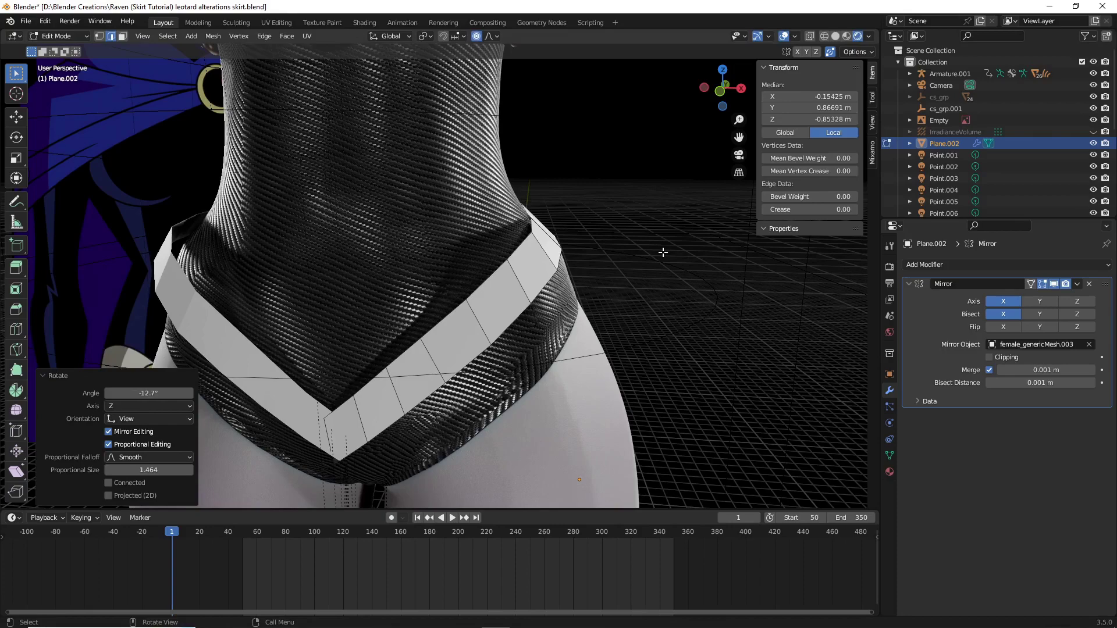
{"action": "key", "text": "g"}
{"action": "left_click", "coordinate": [656, 245]}
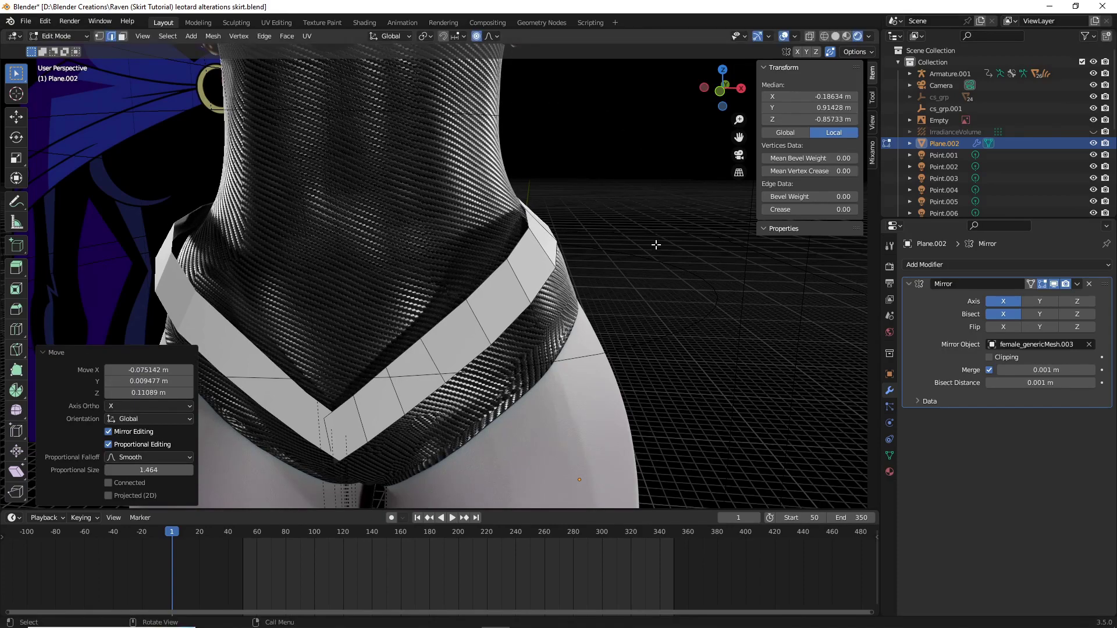
{"action": "middle_click_drag", "start_coordinate": [543, 261], "coordinate": [690, 293]}
{"action": "key", "text": "g"}
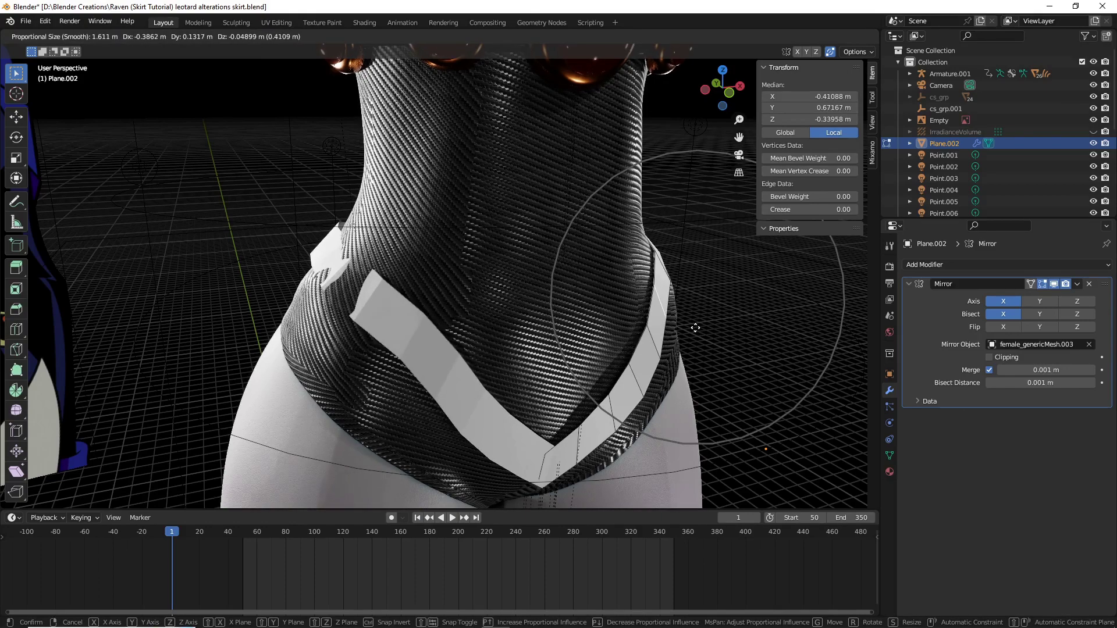
{"action": "left_click", "coordinate": [705, 339]}
Step: Fine-tune the waistband with small moves and a slight tilt, the last 0.0123 m on X
{"action": "middle_click_drag", "start_coordinate": [705, 339], "coordinate": [668, 289]}
{"action": "key", "text": "g"}
{"action": "left_click", "coordinate": [721, 285]}
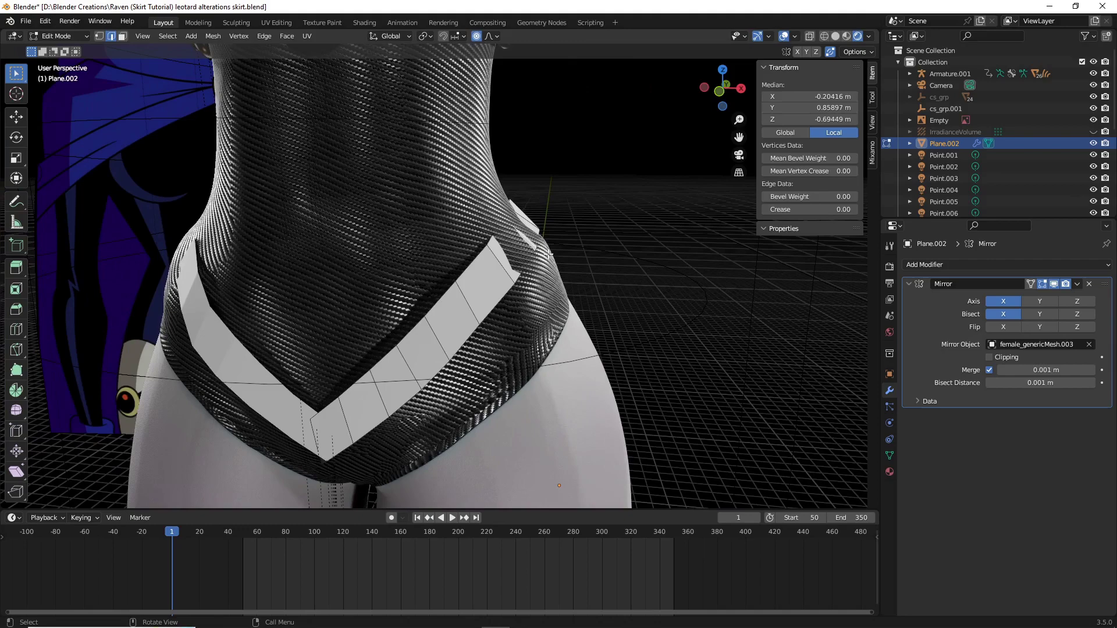
{"action": "middle_click_drag", "start_coordinate": [549, 254], "coordinate": [591, 242]}
{"action": "key", "text": "g"}
{"action": "left_click", "coordinate": [596, 240]}
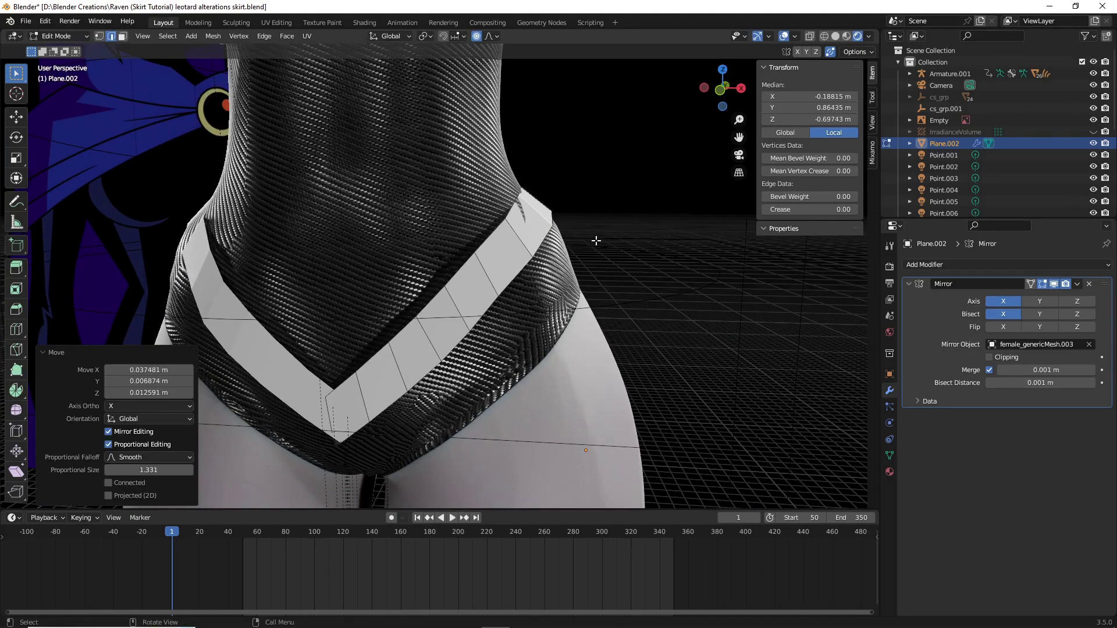
{"action": "key", "text": "r"}
{"action": "left_click", "coordinate": [597, 245]}
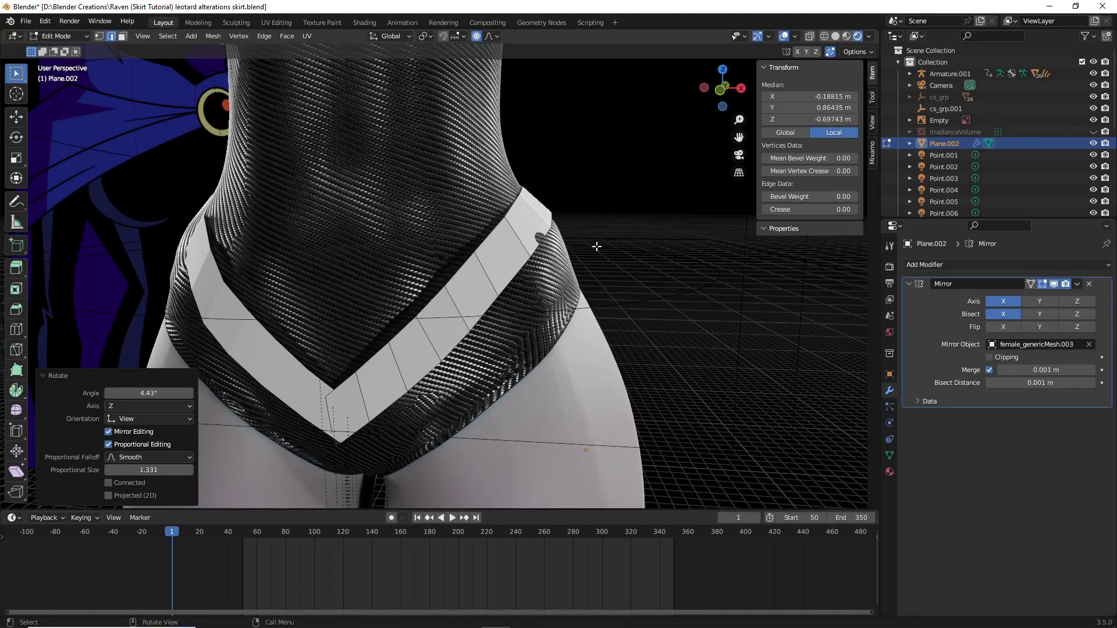
Step: Nudge the band slightly and bring the rear of the waistband into view
{"action": "key", "text": "g"}
{"action": "left_click", "coordinate": [596, 247]}
{"action": "middle_click_drag", "start_coordinate": [596, 247], "coordinate": [634, 252]}
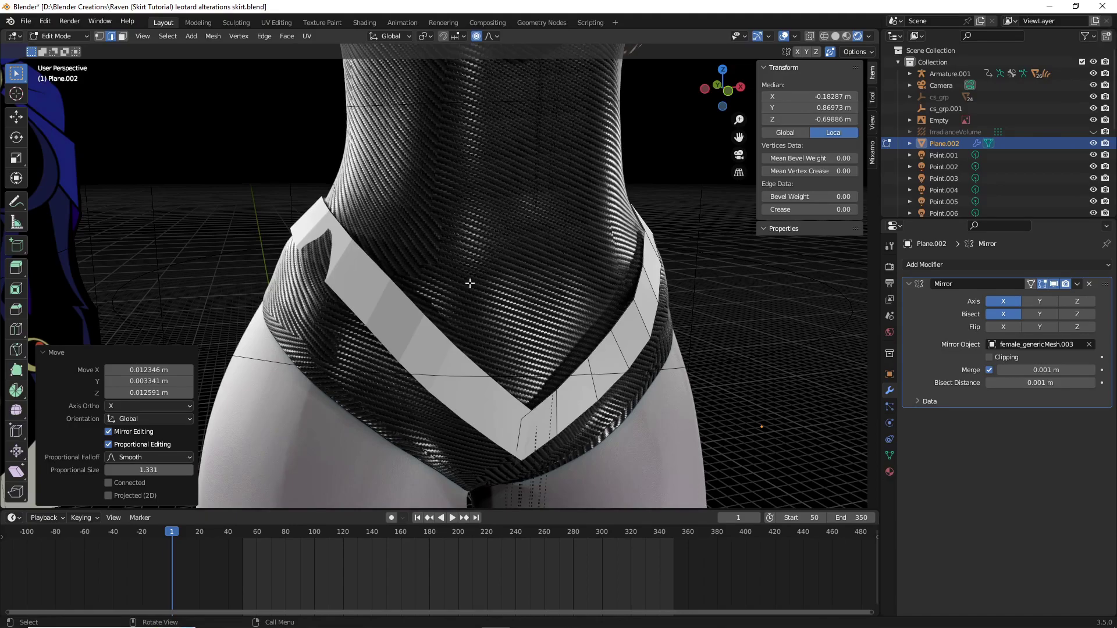
{"action": "middle_click_drag", "start_coordinate": [470, 283], "coordinate": [258, 342]}
{"action": "scroll", "coordinate": [352, 232], "scroll_direction": "up", "scroll_amount": 2}
{"action": "left_click_drag", "start_coordinate": [738, 137], "coordinate": [686, 167]}
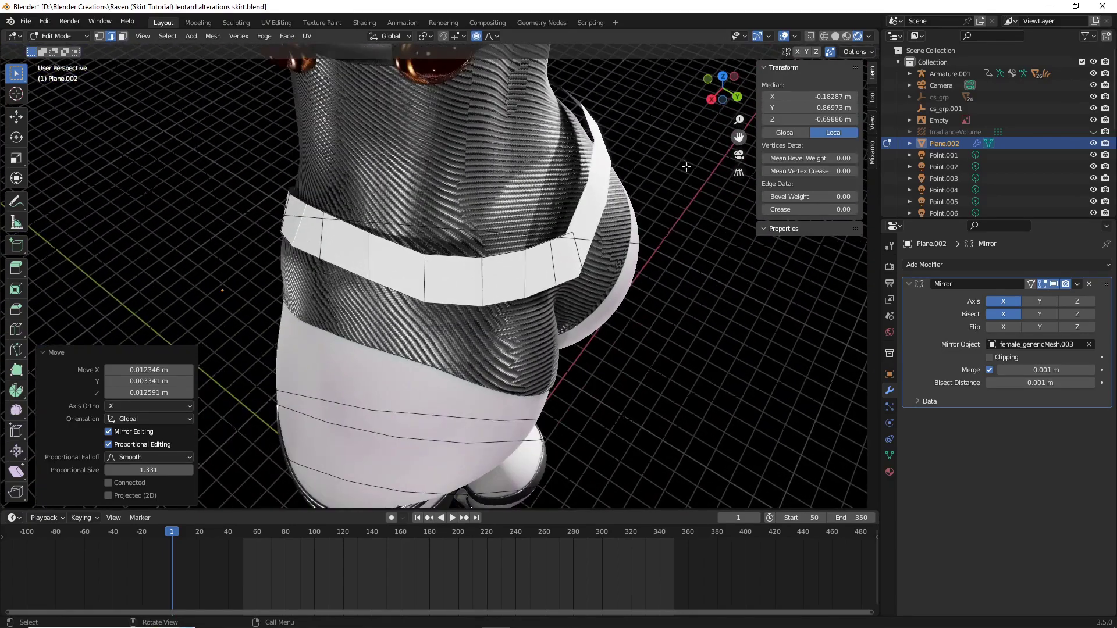
{"action": "scroll", "coordinate": [547, 302], "scroll_direction": "up", "scroll_amount": 2}
{"action": "middle_click_drag", "start_coordinate": [532, 320], "coordinate": [532, 364]}
Step: Select a rear band edge, shift it along Y and tilt it around X
{"action": "left_click", "coordinate": [619, 277]}
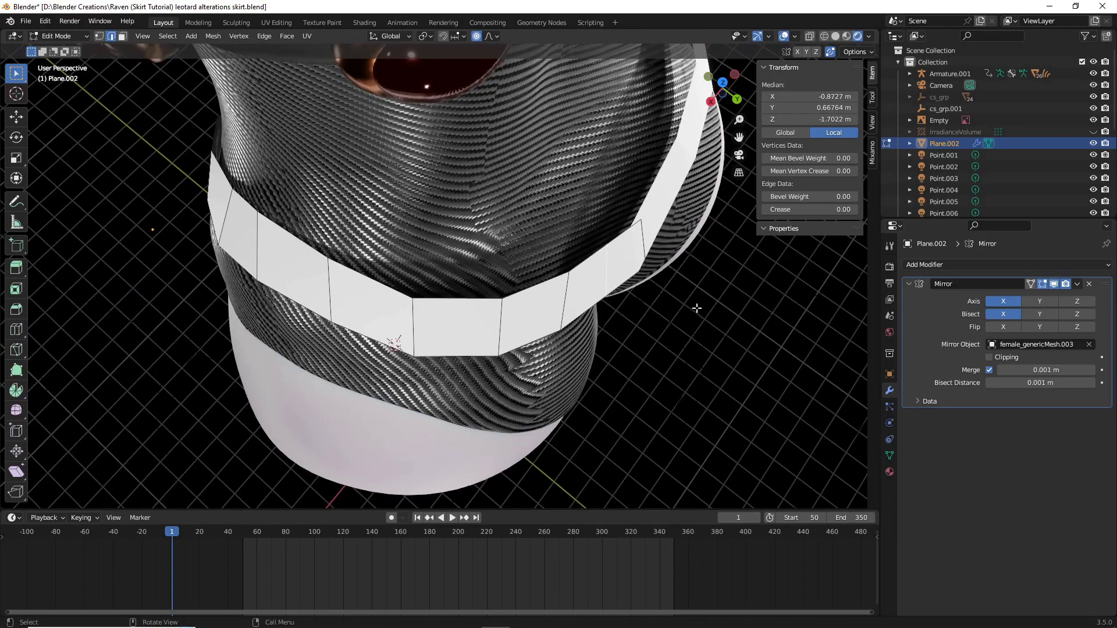
{"action": "middle_click_drag", "start_coordinate": [661, 263], "coordinate": [648, 309]}
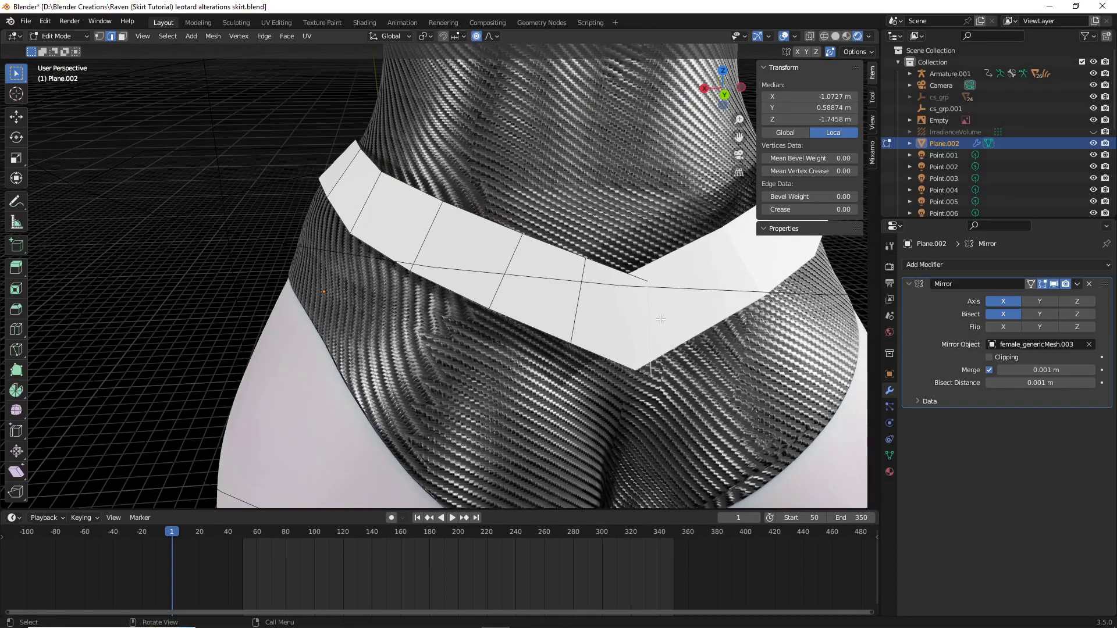
{"action": "scroll", "coordinate": [648, 308], "scroll_direction": "up", "scroll_amount": 1}
{"action": "middle_click_drag", "start_coordinate": [688, 352], "coordinate": [695, 358]}
{"action": "key", "text": "g"}
{"action": "key", "text": "y"}
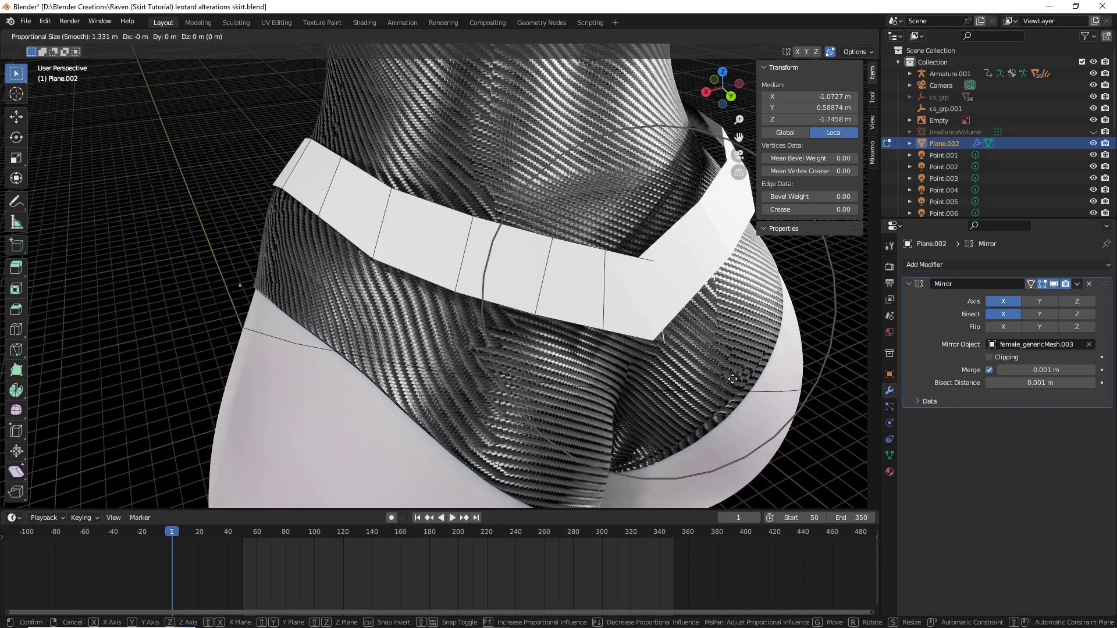
{"action": "left_click", "coordinate": [703, 361]}
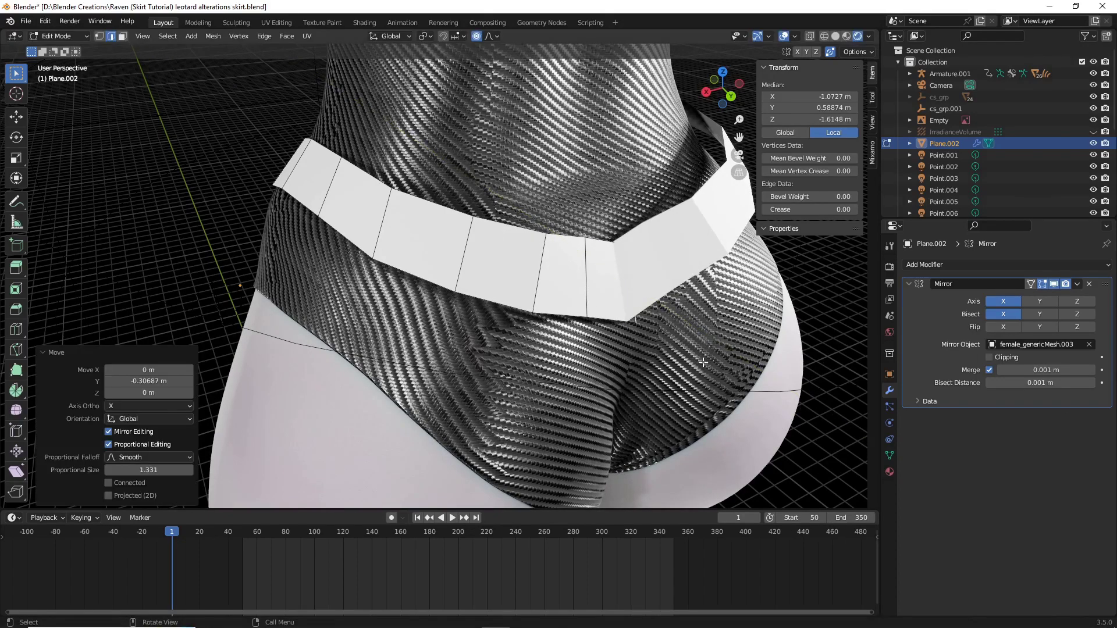
{"action": "key", "text": "r"}
{"action": "key", "text": "x"}
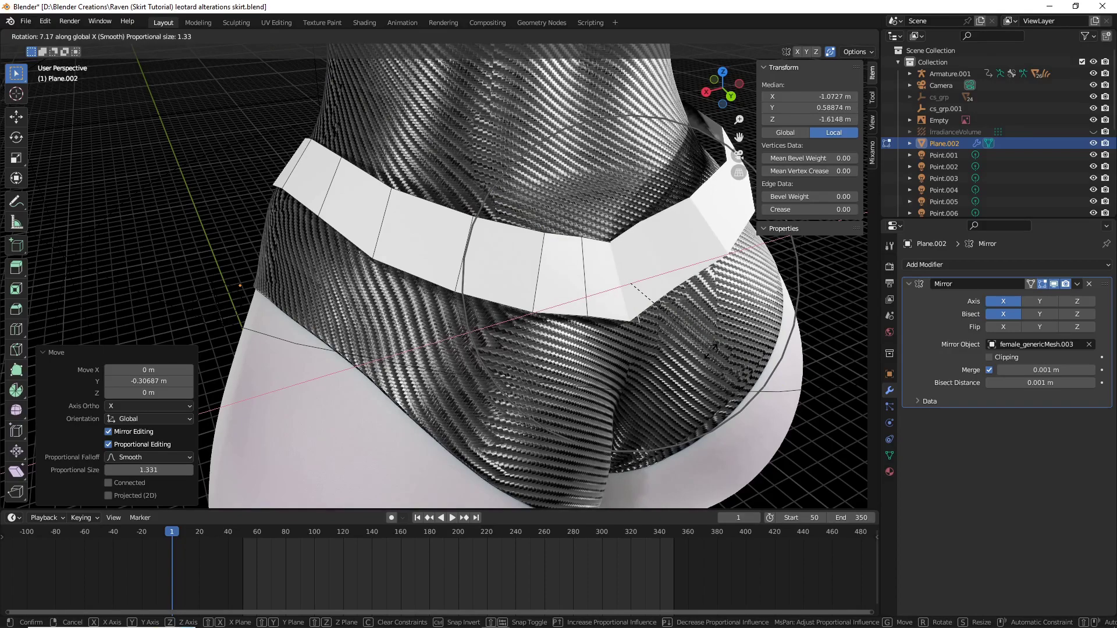
{"action": "left_click", "coordinate": [711, 351]}
Step: Reposition the band's rear edge with several moves, cancelling one rotation attempt
{"action": "middle_click_drag", "start_coordinate": [711, 351], "coordinate": [592, 278]}
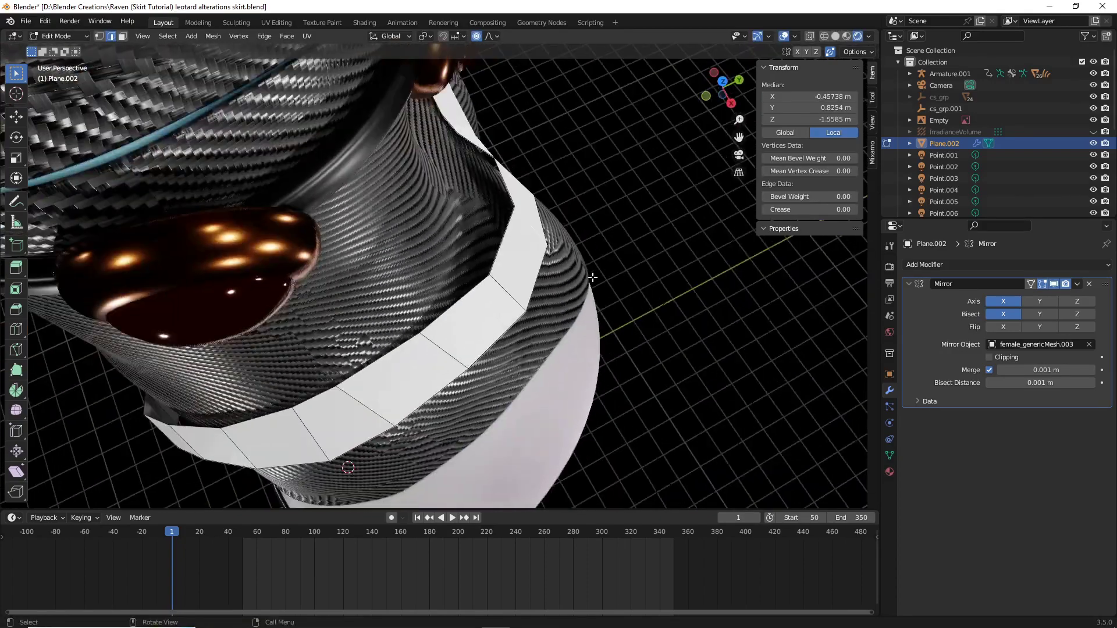
{"action": "key", "text": "g"}
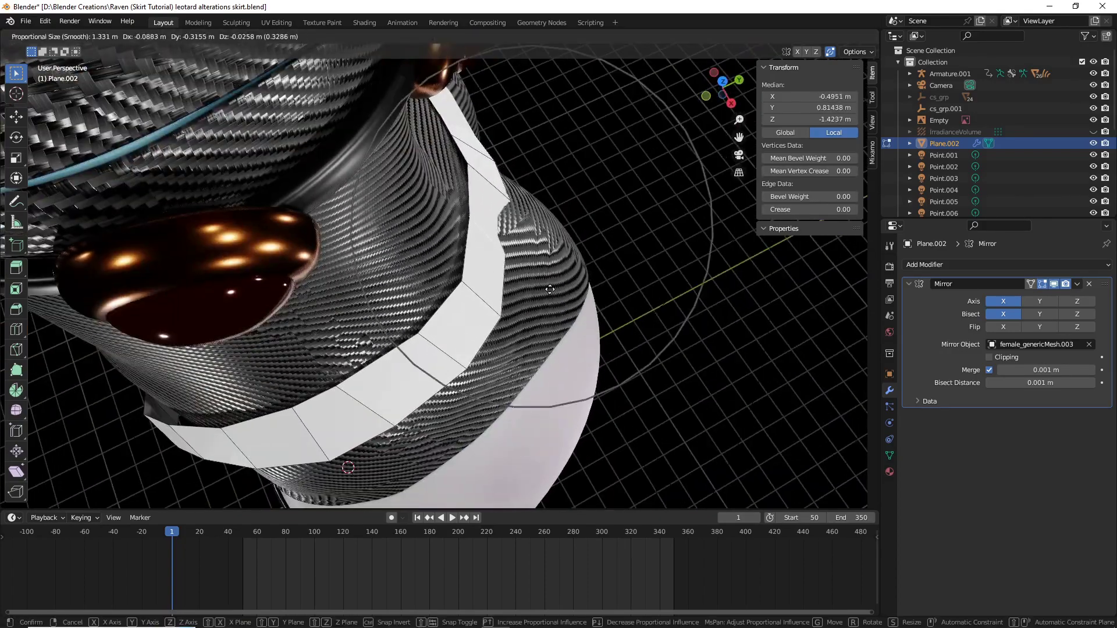
{"action": "left_click", "coordinate": [555, 289]}
{"action": "middle_click_drag", "start_coordinate": [616, 312], "coordinate": [430, 284]}
{"action": "key", "text": "r"}
{"action": "key", "text": "Escape"}
{"action": "key", "text": "g"}
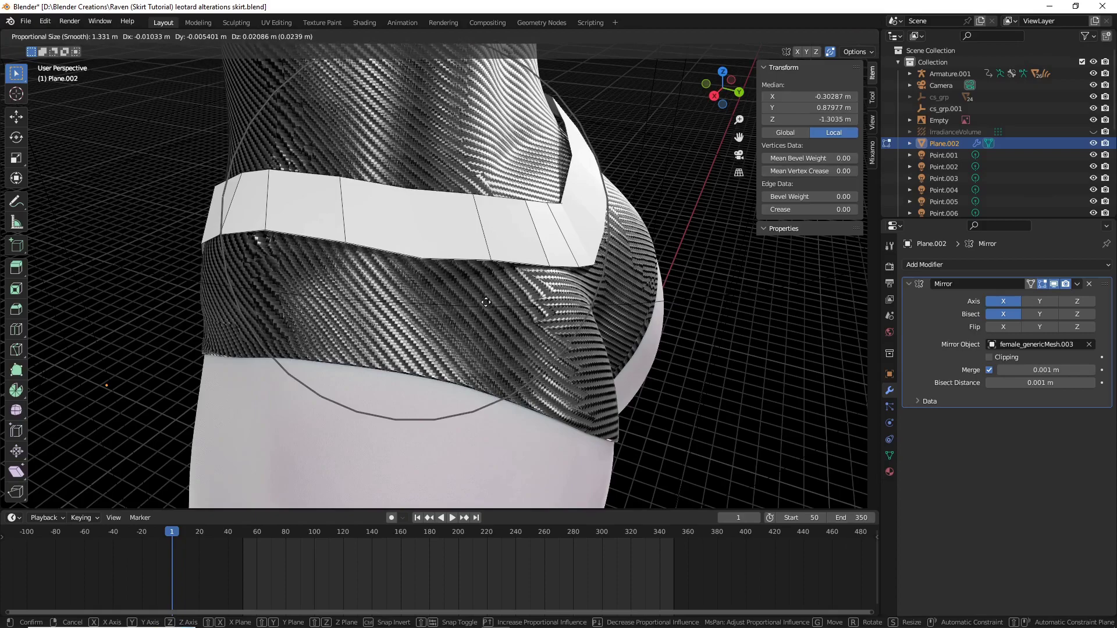
{"action": "scroll", "coordinate": [485, 295], "scroll_direction": "up", "scroll_amount": 1}
{"action": "left_click", "coordinate": [484, 296]}
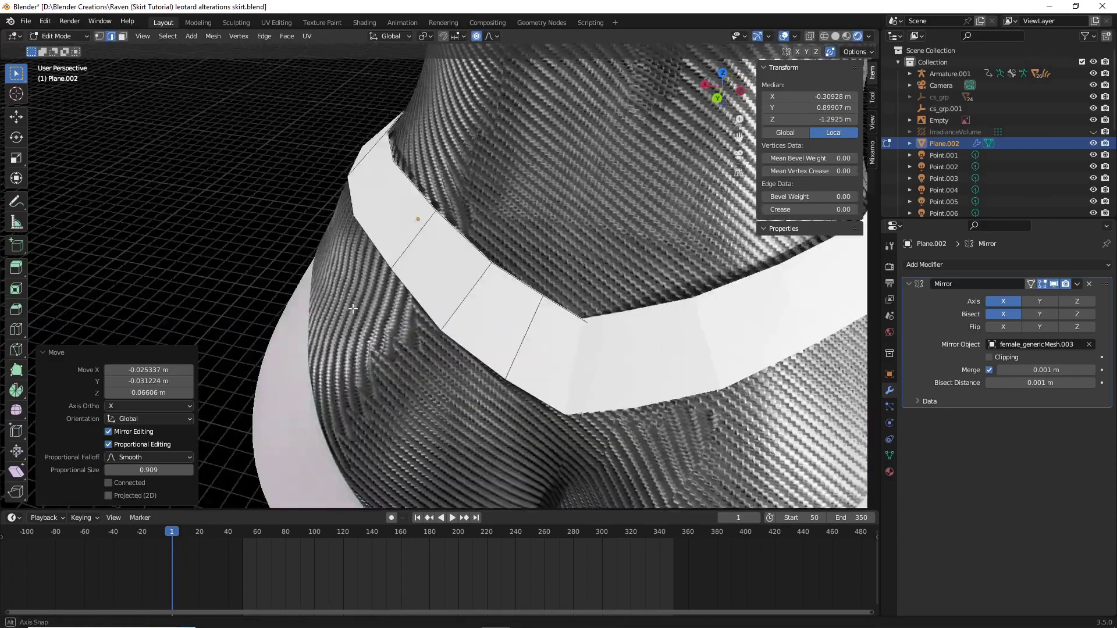
{"action": "middle_click_drag", "start_coordinate": [484, 296], "coordinate": [612, 291]}
{"action": "left_click", "coordinate": [457, 297]}
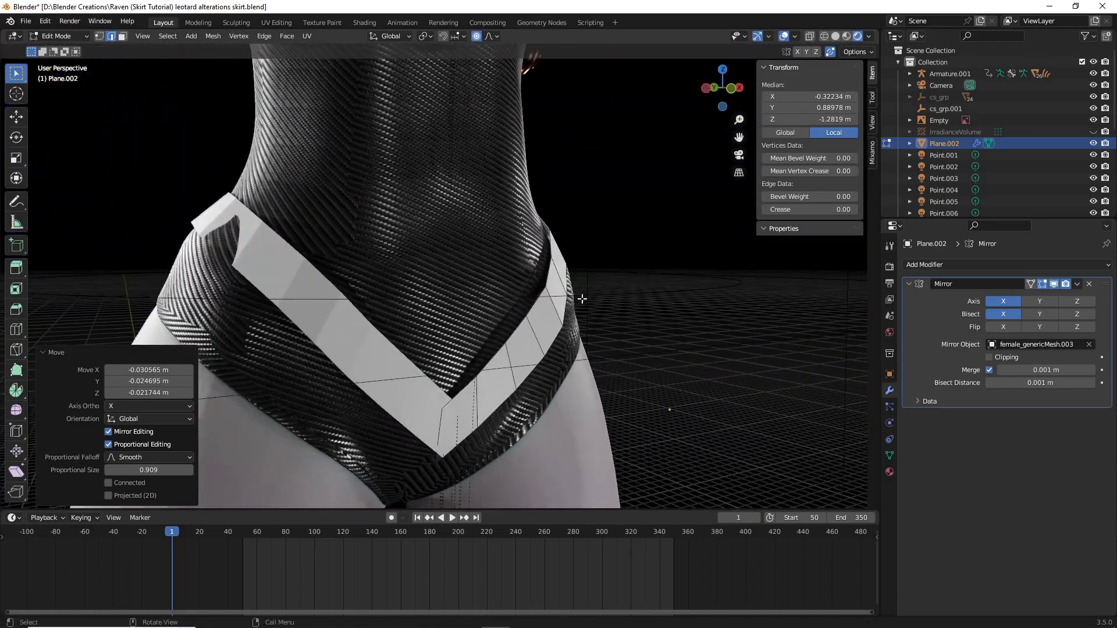
Step: Move and rotate the band's end edge with soft proportional falloff
{"action": "scroll", "coordinate": [619, 285], "scroll_direction": "up", "scroll_amount": 3}
{"action": "left_click", "coordinate": [631, 274]}
{"action": "middle_click_drag", "start_coordinate": [655, 329], "coordinate": [696, 295]}
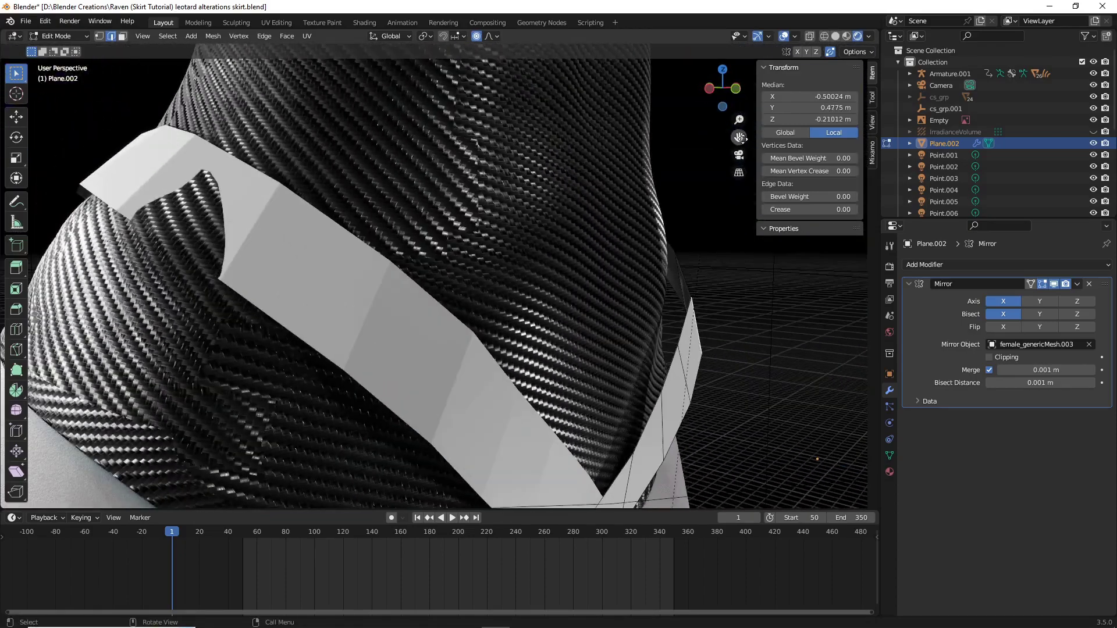
{"action": "left_click_drag", "start_coordinate": [739, 138], "coordinate": [515, 88]}
{"action": "middle_click_drag", "start_coordinate": [700, 264], "coordinate": [710, 272]}
{"action": "key", "text": "g"}
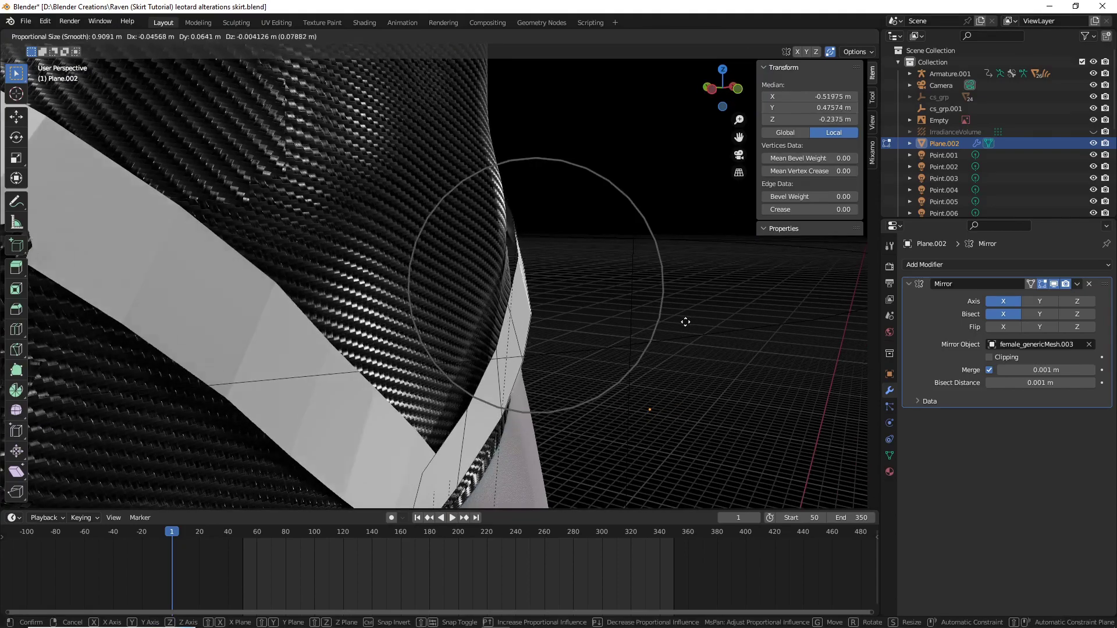
{"action": "left_click", "coordinate": [668, 320]}
{"action": "middle_click_drag", "start_coordinate": [665, 320], "coordinate": [538, 366]}
{"action": "key", "text": "r"}
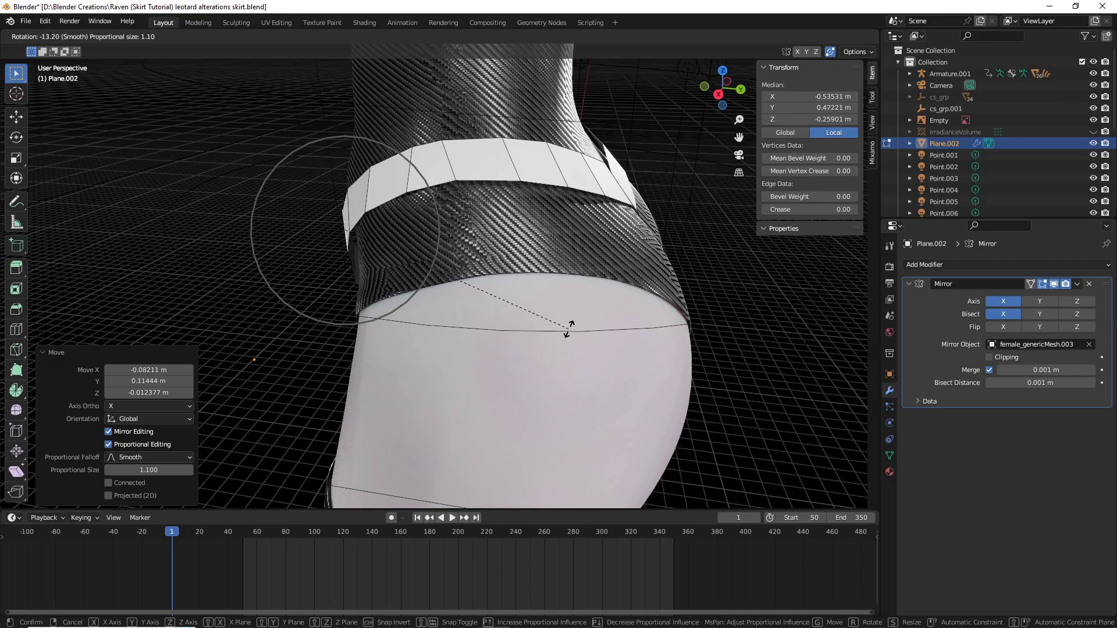
{"action": "left_click", "coordinate": [568, 327]}
{"action": "mouse_move", "coordinate": [569, 327]}
{"action": "middle_mouse_down"}
{"action": "mouse_move", "coordinate": [735, 302]}
{"action": "mouse_move", "coordinate": [578, 312]}
{"action": "middle_mouse_up"}
Step: Shift the end edge and the next band edge into place with smooth falloff
{"action": "key", "text": "g"}
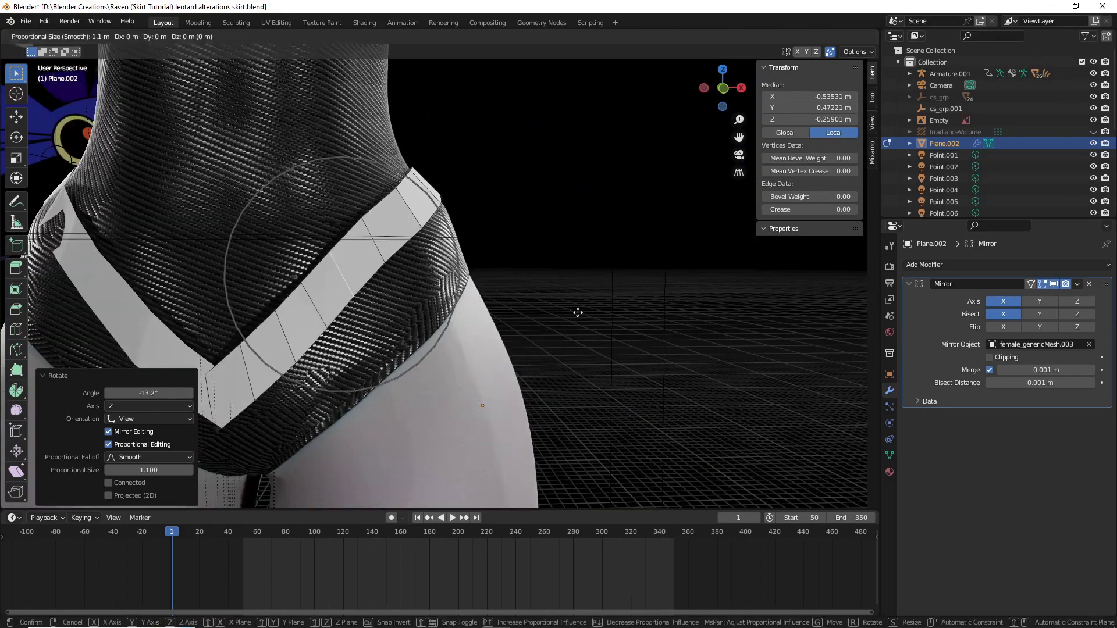
{"action": "right_click", "coordinate": [579, 323]}
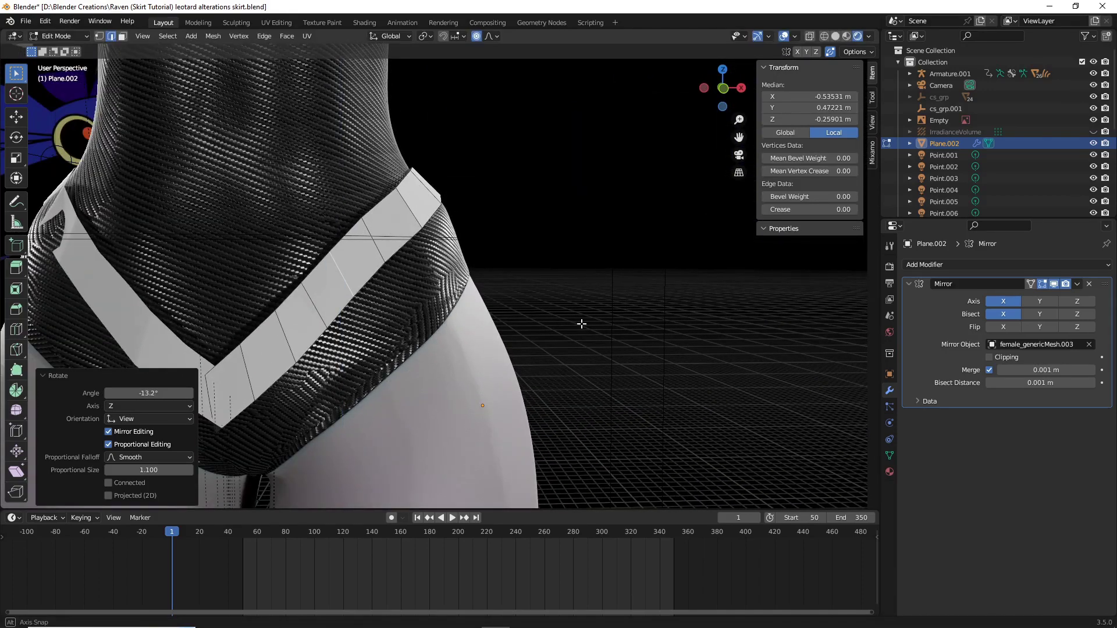
{"action": "key", "text": "g"}
{"action": "left_click", "coordinate": [548, 314]}
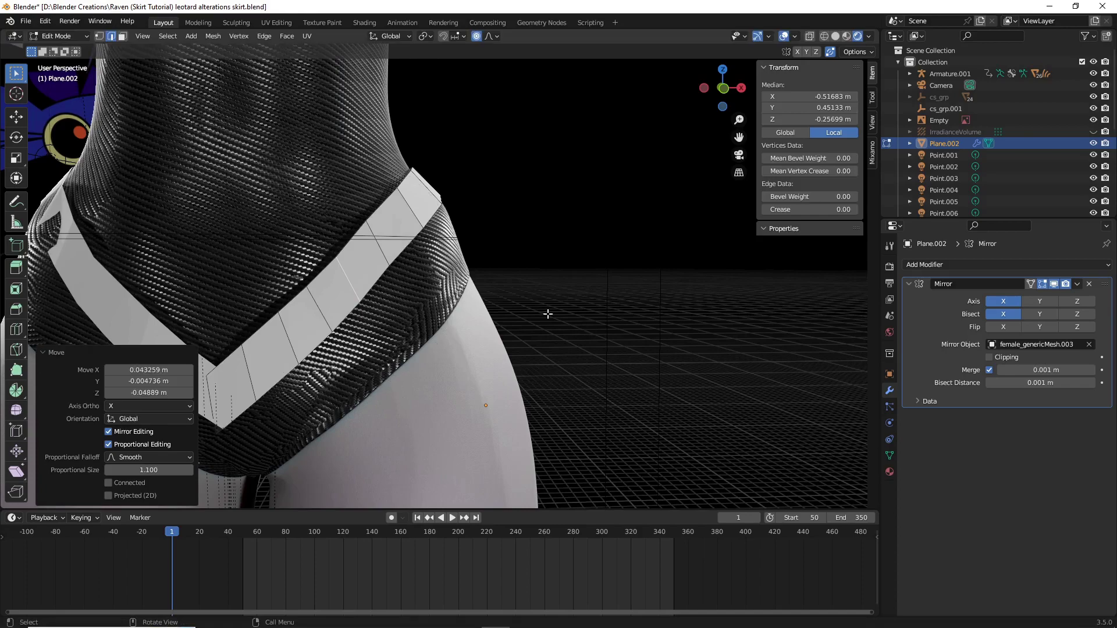
{"action": "left_click", "coordinate": [370, 236]}
{"action": "key", "text": "g"}
{"action": "right_click", "coordinate": [498, 287]}
{"action": "key", "text": "g"}
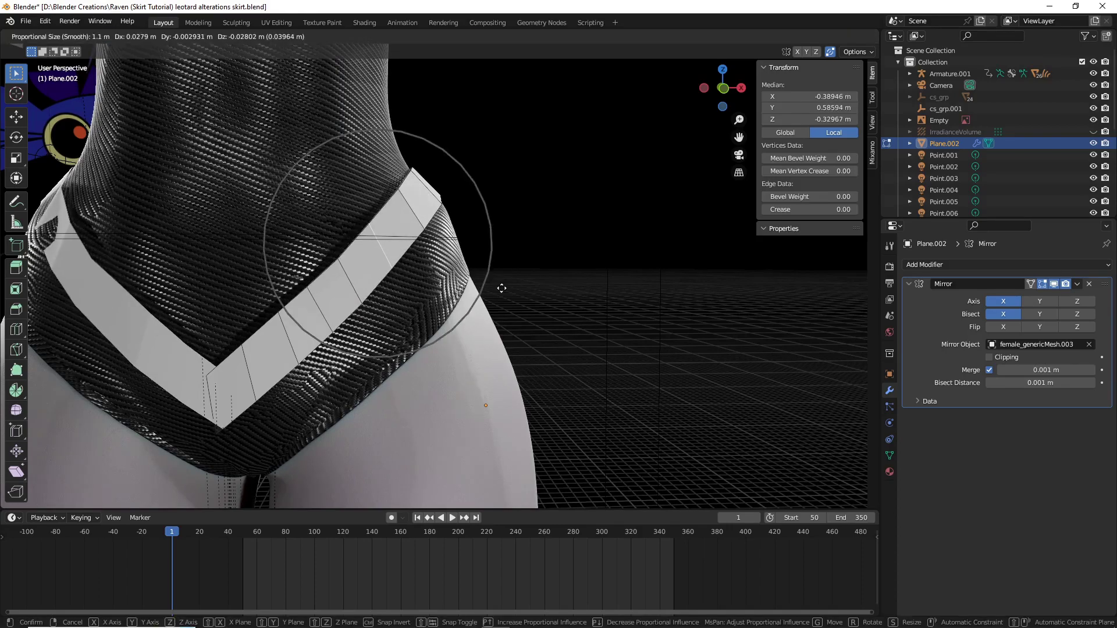
{"action": "left_click", "coordinate": [500, 289]}
Step: Return to Object Mode and clear the selection
{"action": "middle_click_drag", "start_coordinate": [501, 325], "coordinate": [795, 294]}
{"action": "scroll", "coordinate": [795, 295], "scroll_direction": "down", "scroll_amount": 5}
{"action": "middle_click_drag", "start_coordinate": [546, 295], "coordinate": [652, 294]}
{"action": "key", "text": "Tab"}
{"action": "left_click", "coordinate": [651, 295]}
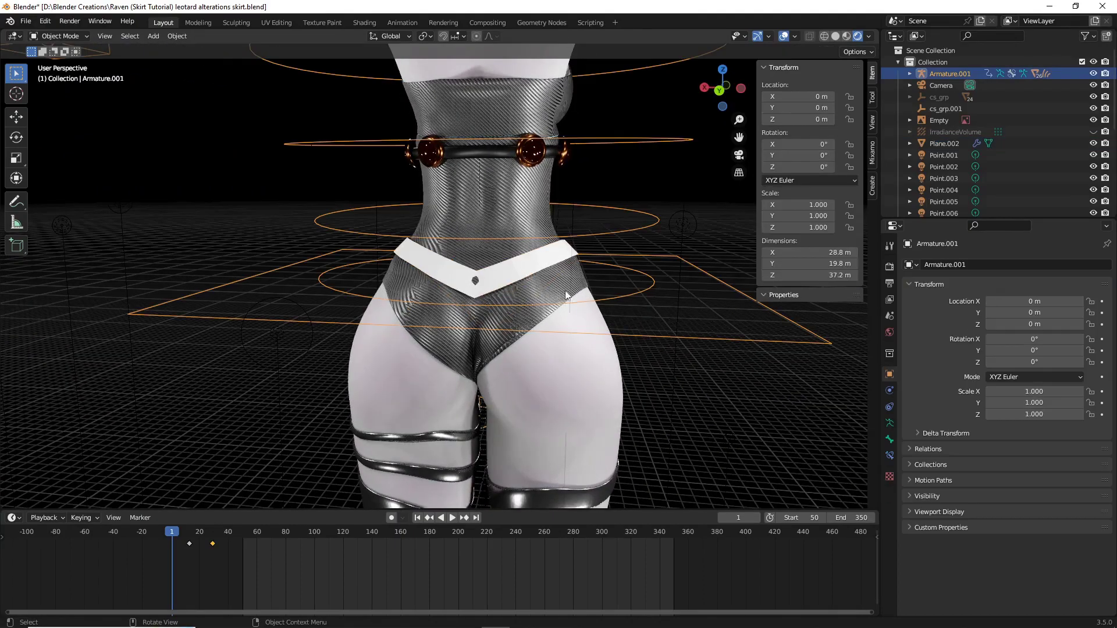
{"action": "middle_click_drag", "start_coordinate": [567, 296], "coordinate": [405, 317]}
{"action": "key", "text": "alt+a"}
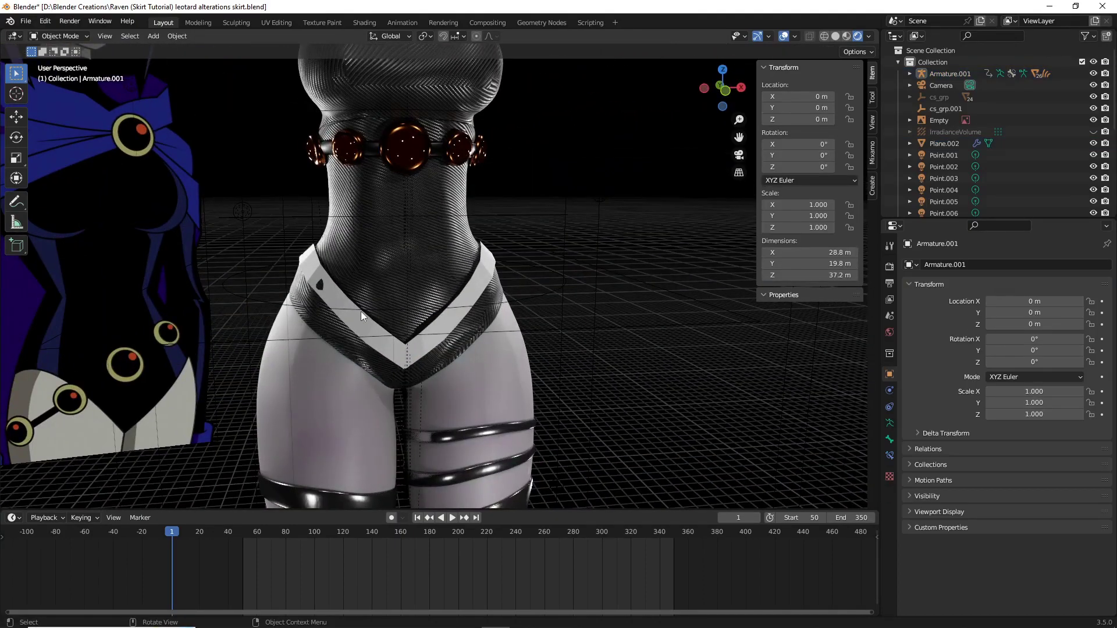
Step: Select the white band Plane.002 and open its Mirror modifier options
{"action": "middle_click_drag", "start_coordinate": [410, 364], "coordinate": [570, 304]}
{"action": "left_click", "coordinate": [544, 286]}
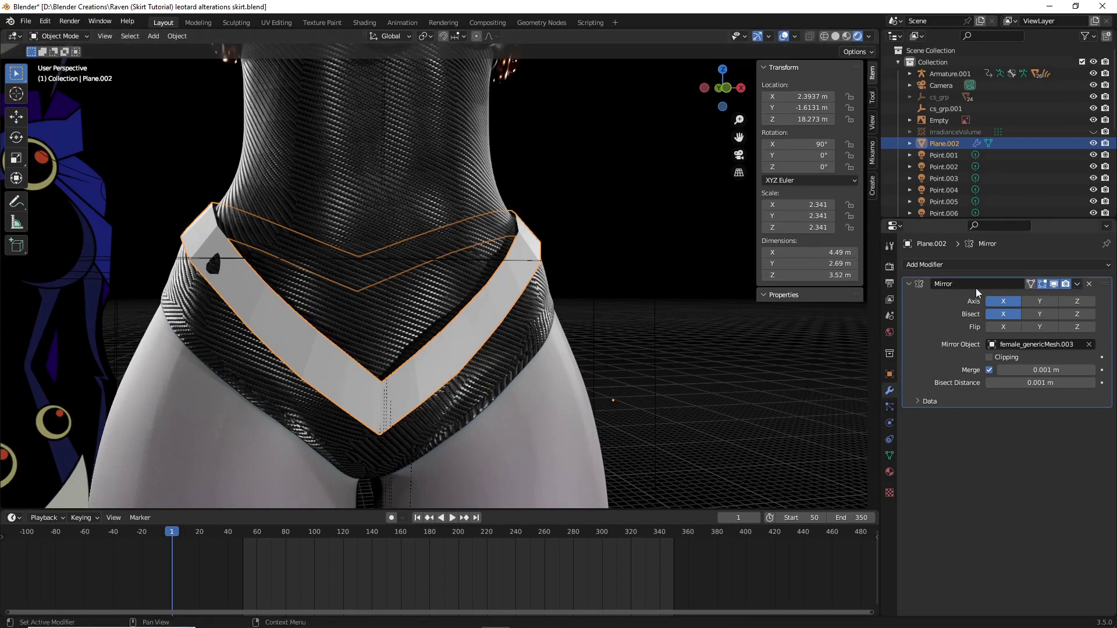
{"action": "left_click", "coordinate": [1077, 283]}
Step: Apply the Mirror modifier on Plane.002 and enter Edit Mode on the band
{"action": "left_click", "coordinate": [1055, 297]}
{"action": "key", "text": "Tab"}
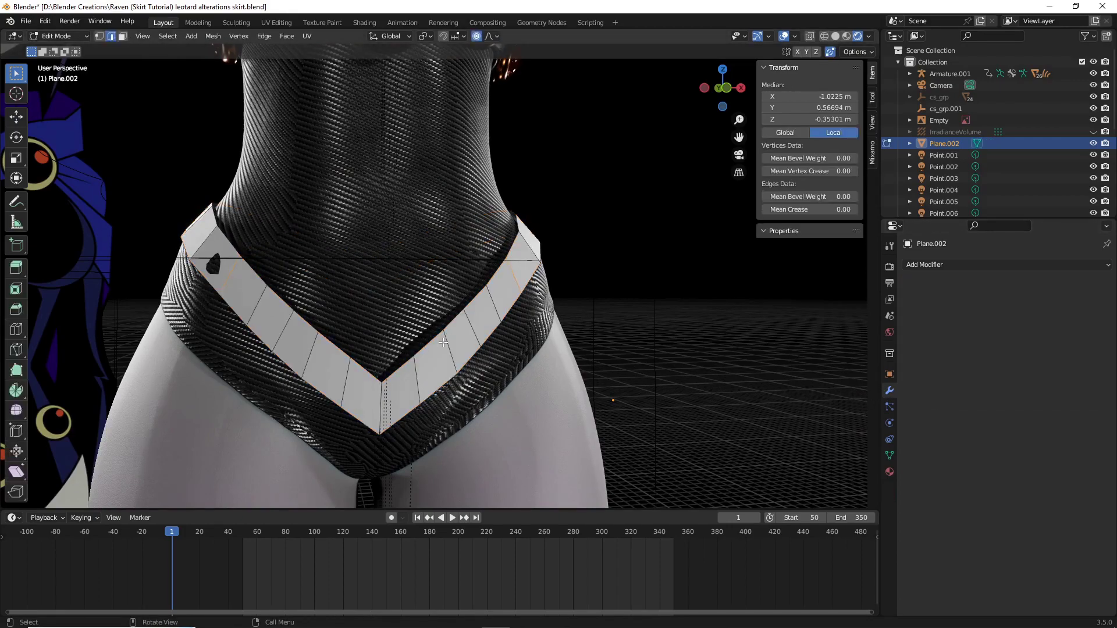
{"action": "middle_click_drag", "start_coordinate": [646, 364], "coordinate": [498, 349]}
{"action": "left_click", "coordinate": [498, 349]}
{"action": "key", "text": "Tab"}
{"action": "key", "text": "Tab"}
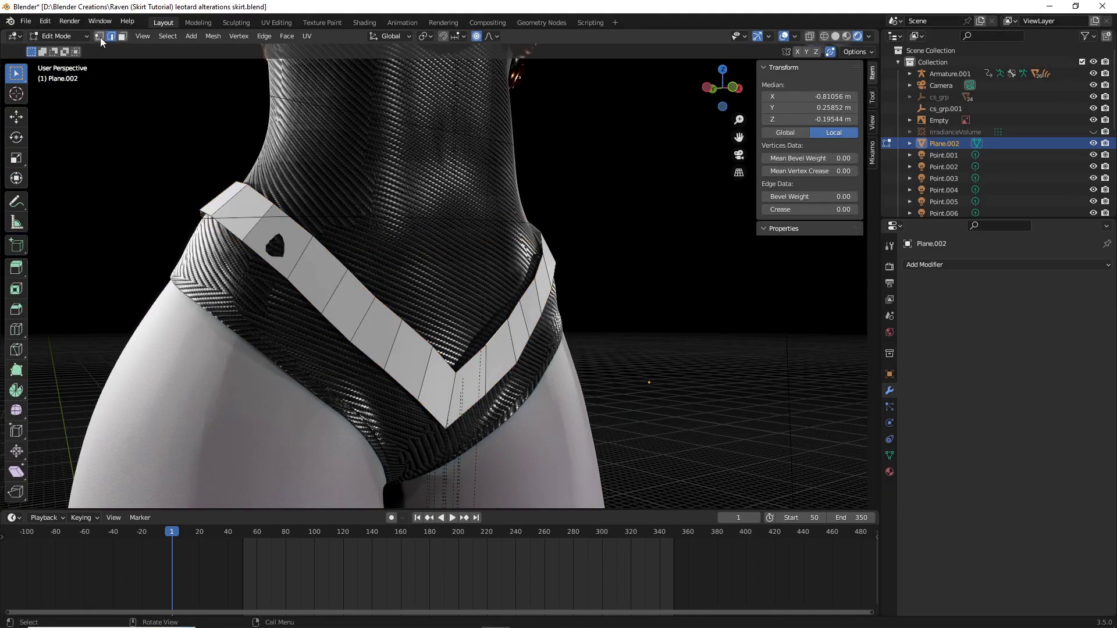
Step: Select the band's front-tip vertex and try several moves, cancelling them to keep its shape
{"action": "middle_click_drag", "start_coordinate": [416, 265], "coordinate": [358, 361]}
{"action": "left_click", "coordinate": [364, 380]}
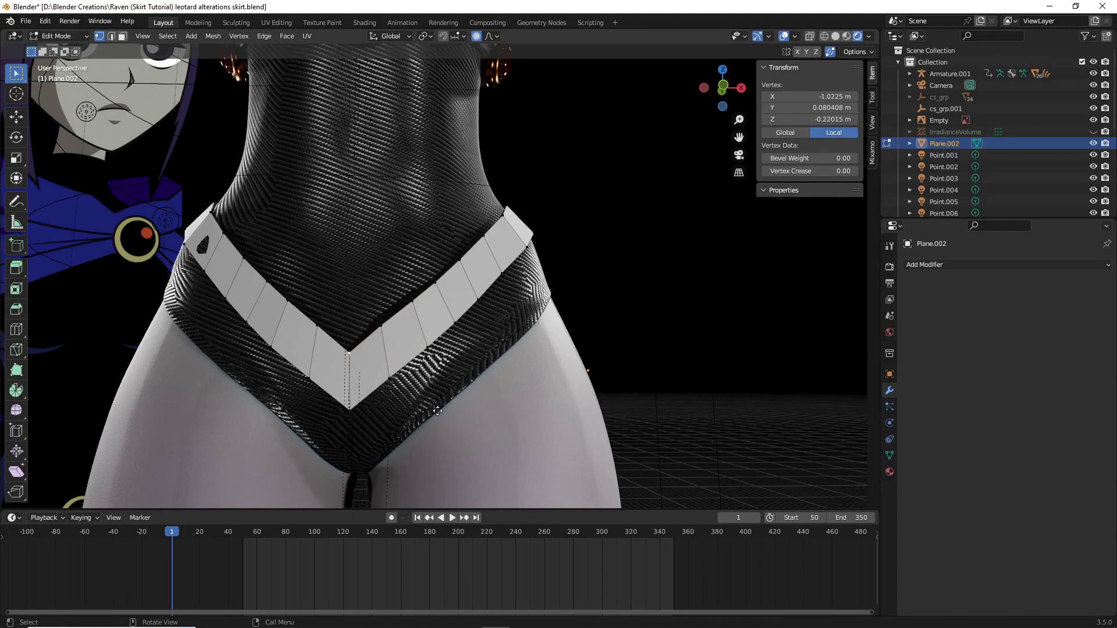
{"action": "key", "text": "g"}
{"action": "right_click", "coordinate": [406, 425]}
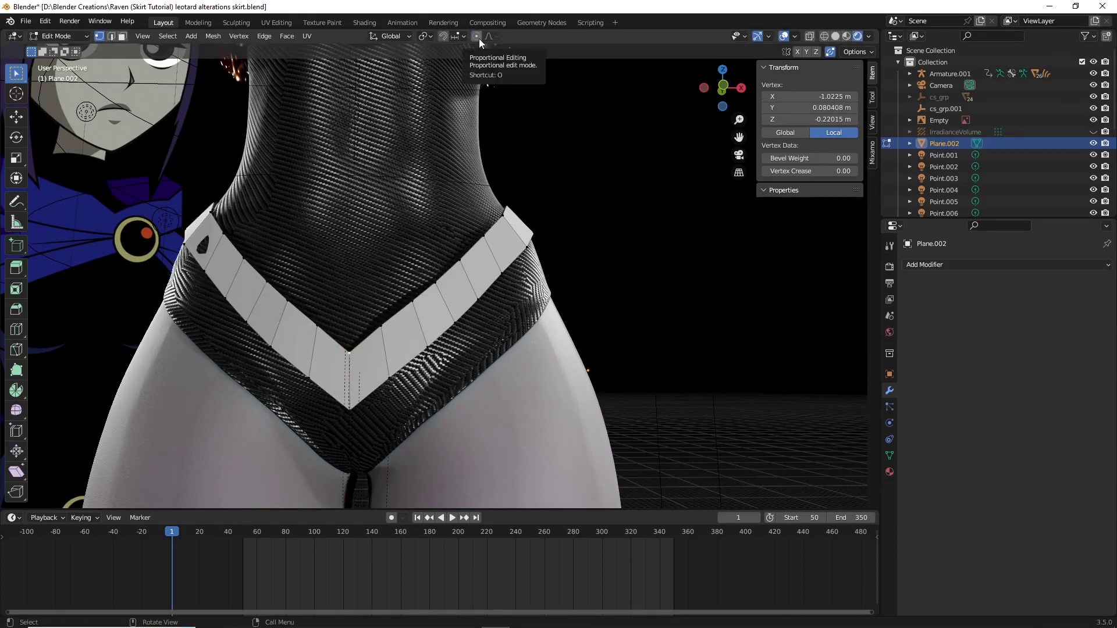
{"action": "middle_click_drag", "start_coordinate": [460, 260], "coordinate": [441, 341]}
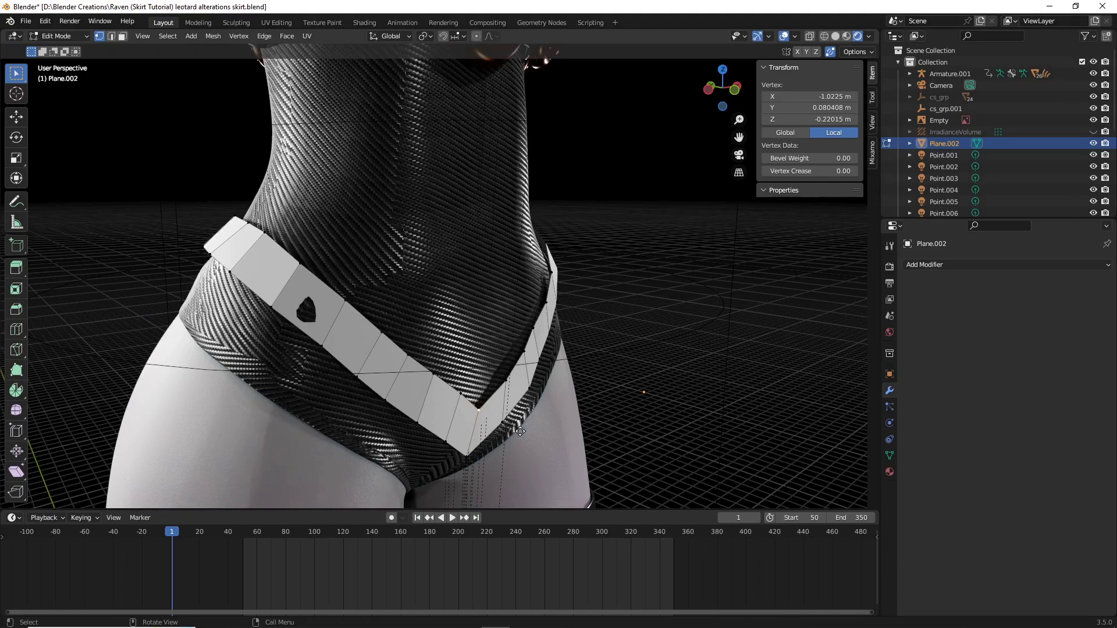
{"action": "key", "text": "g"}
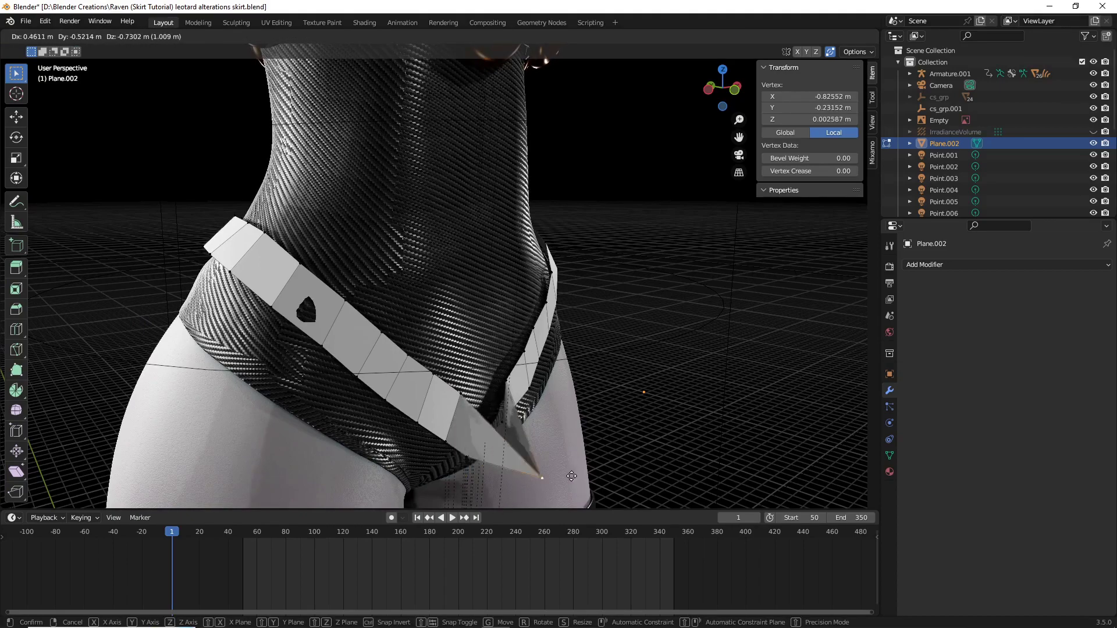
{"action": "left_click", "coordinate": [524, 433]}
{"action": "middle_click_drag", "start_coordinate": [524, 433], "coordinate": [430, 337]}
{"action": "key", "text": "g"}
{"action": "left_click", "coordinate": [591, 449]}
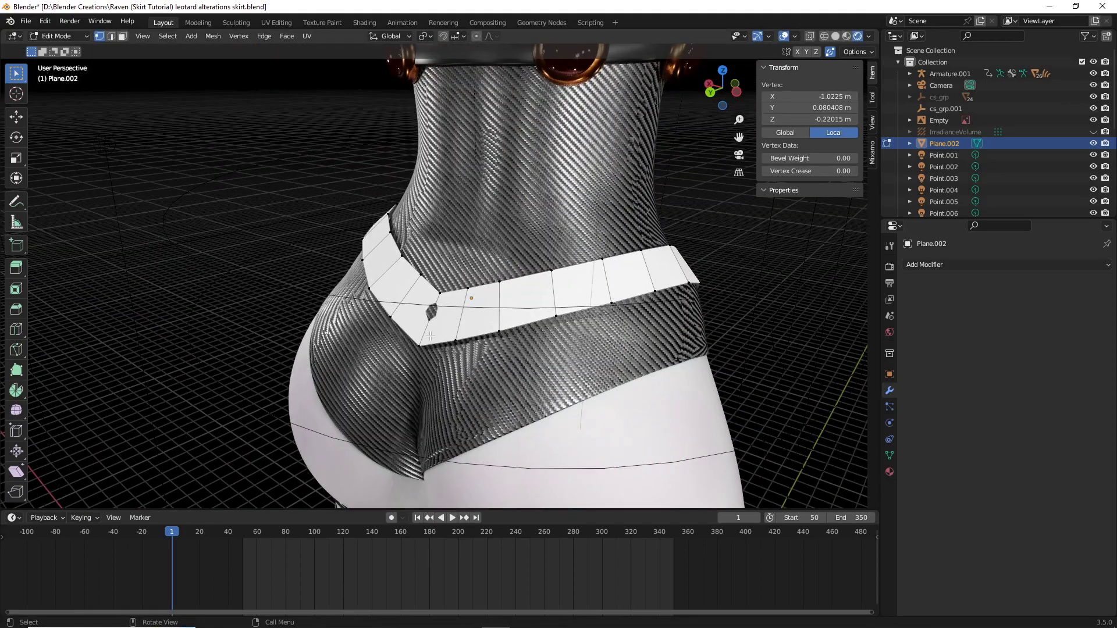
{"action": "key", "text": "g"}
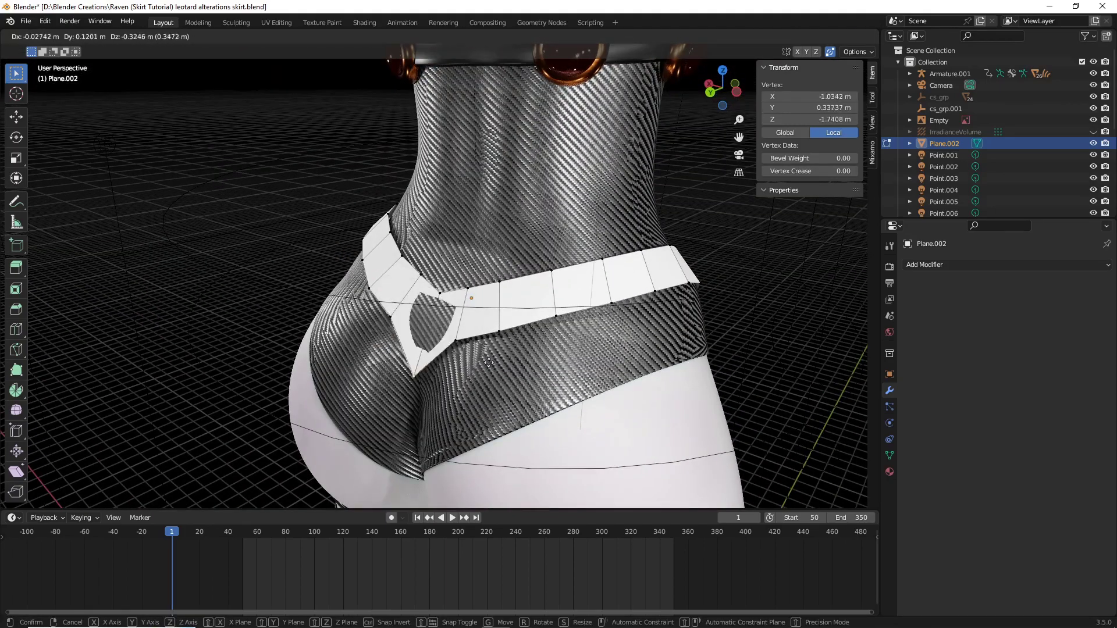
{"action": "right_click", "coordinate": [489, 362]}
{"action": "middle_click_drag", "start_coordinate": [488, 362], "coordinate": [416, 351]}
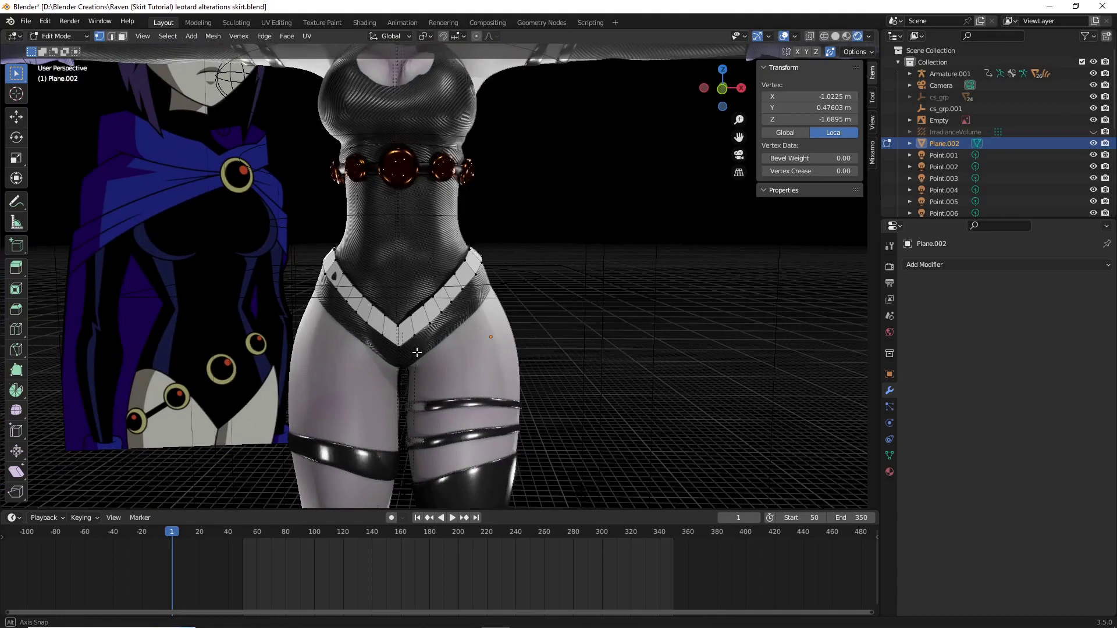
Step: Return to Object Mode and select the white V-shaped band
{"action": "key", "text": "Tab"}
{"action": "left_click", "coordinate": [557, 295]}
{"action": "middle_click_drag", "start_coordinate": [549, 294], "coordinate": [535, 274]}
{"action": "left_click", "coordinate": [530, 261]}
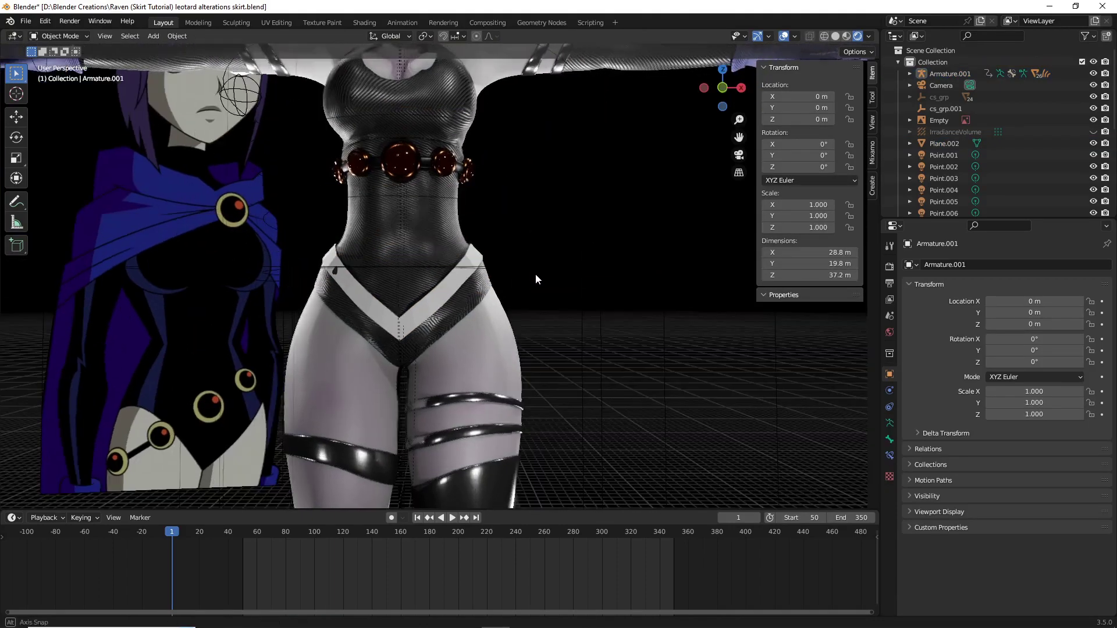
{"action": "scroll", "coordinate": [535, 274], "scroll_direction": "up", "scroll_amount": 1}
{"action": "left_click", "coordinate": [454, 294]}
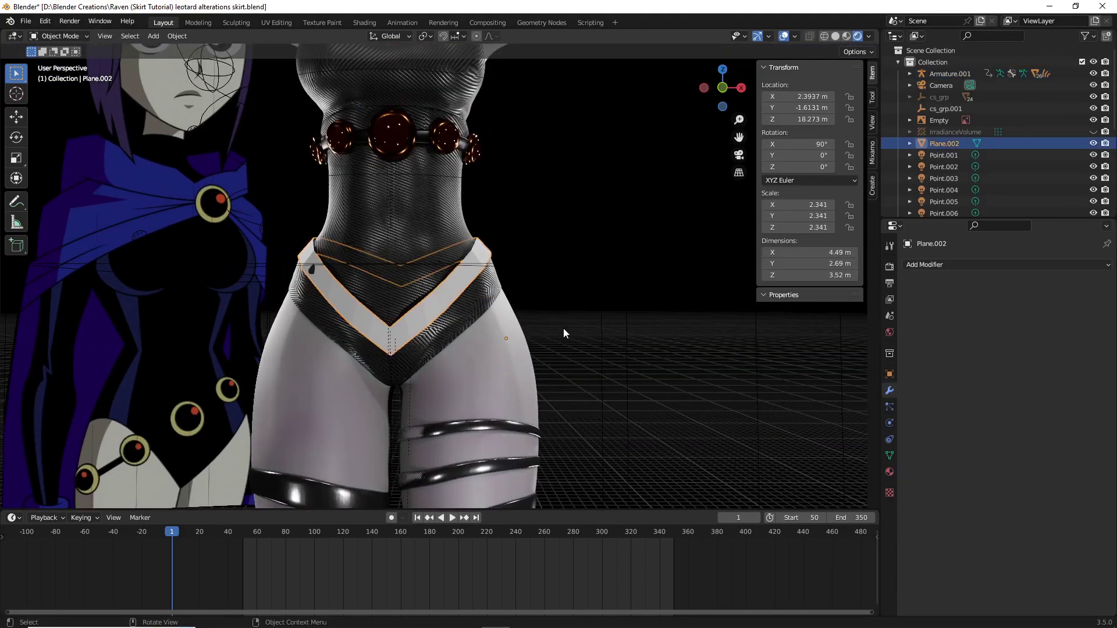
Step: Add a centred lengthwise edge loop to the band with Ctrl+R
{"action": "left_click", "coordinate": [919, 265]}
{"action": "key", "text": "Tab"}
{"action": "scroll", "coordinate": [493, 340], "scroll_direction": "up", "scroll_amount": 2}
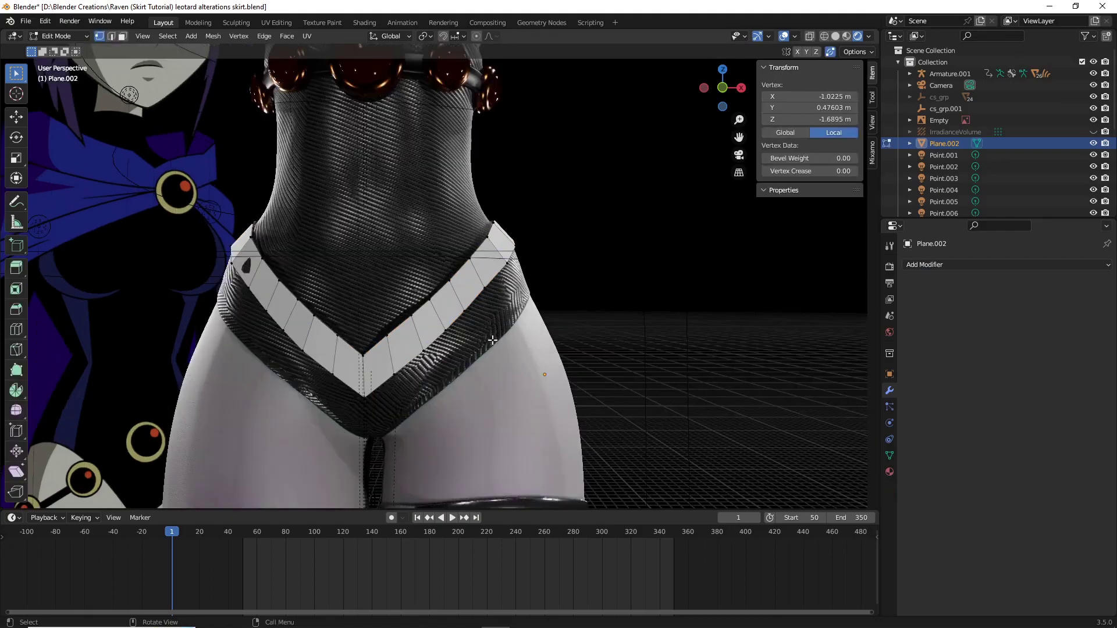
{"action": "key", "text": "ctrl+r"}
{"action": "left_click", "coordinate": [453, 322]}
{"action": "right_click", "coordinate": [538, 324]}
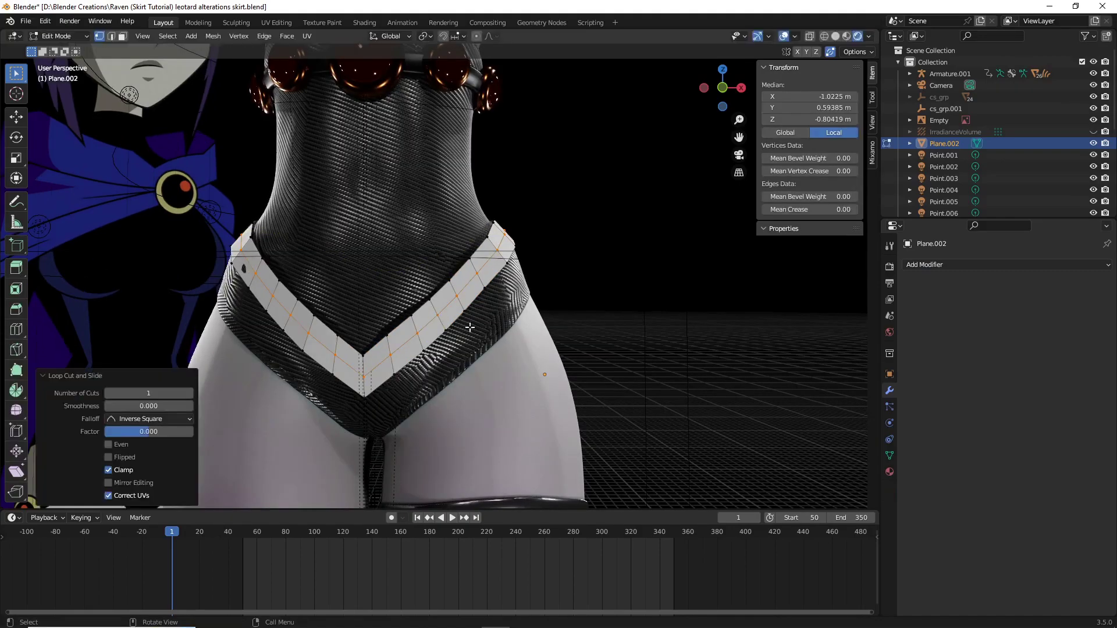
{"action": "mouse_move", "coordinate": [539, 324]}
{"action": "middle_mouse_down"}
{"action": "mouse_move", "coordinate": [563, 355]}
{"action": "mouse_move", "coordinate": [538, 326]}
{"action": "middle_mouse_up"}
{"action": "scroll", "coordinate": [538, 326], "scroll_direction": "down", "scroll_amount": 2}
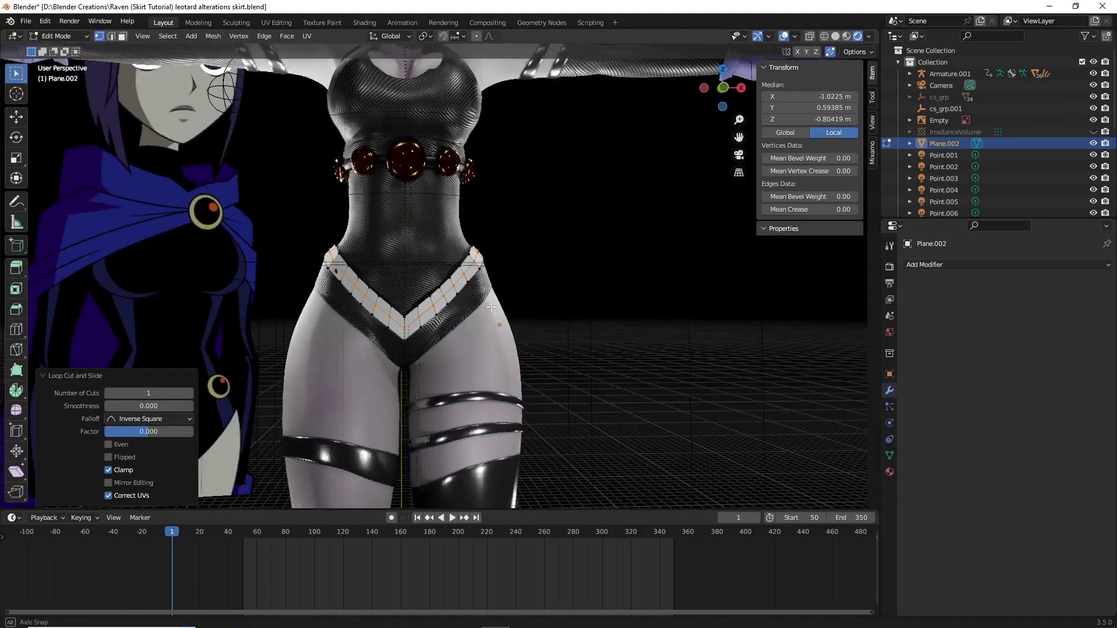
{"action": "key", "text": "Tab"}
Step: Add a Solidify modifier with 0.06 m thickness and shade the band smooth
{"action": "left_click", "coordinate": [971, 265]}
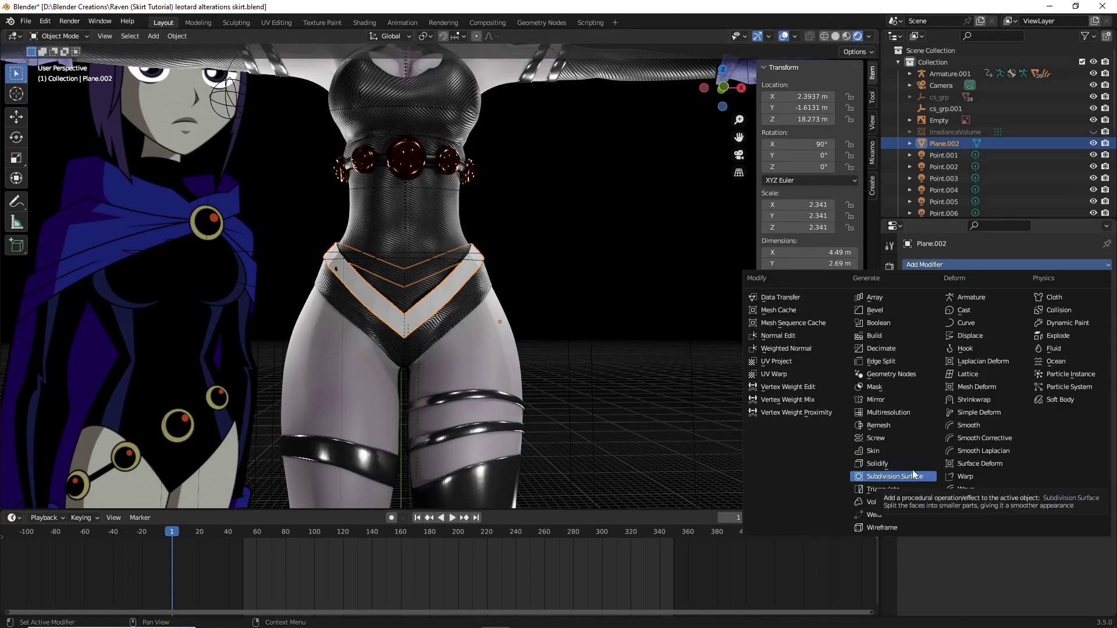
{"action": "left_click", "coordinate": [896, 464]}
{"action": "scroll", "coordinate": [747, 407], "scroll_direction": "up", "scroll_amount": 5}
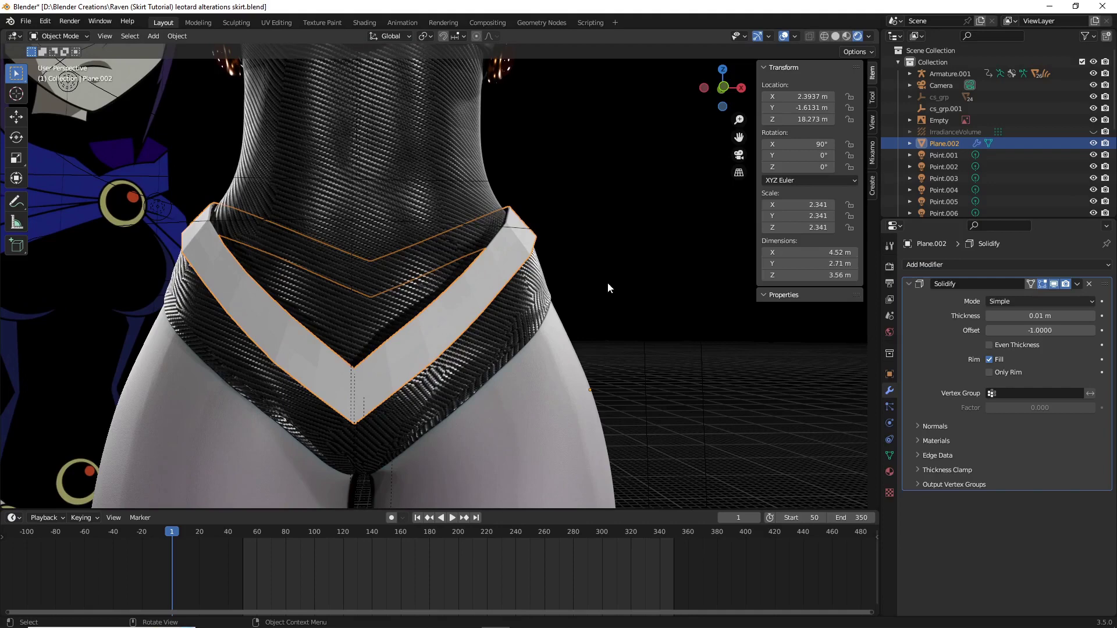
{"action": "right_click", "coordinate": [516, 253]}
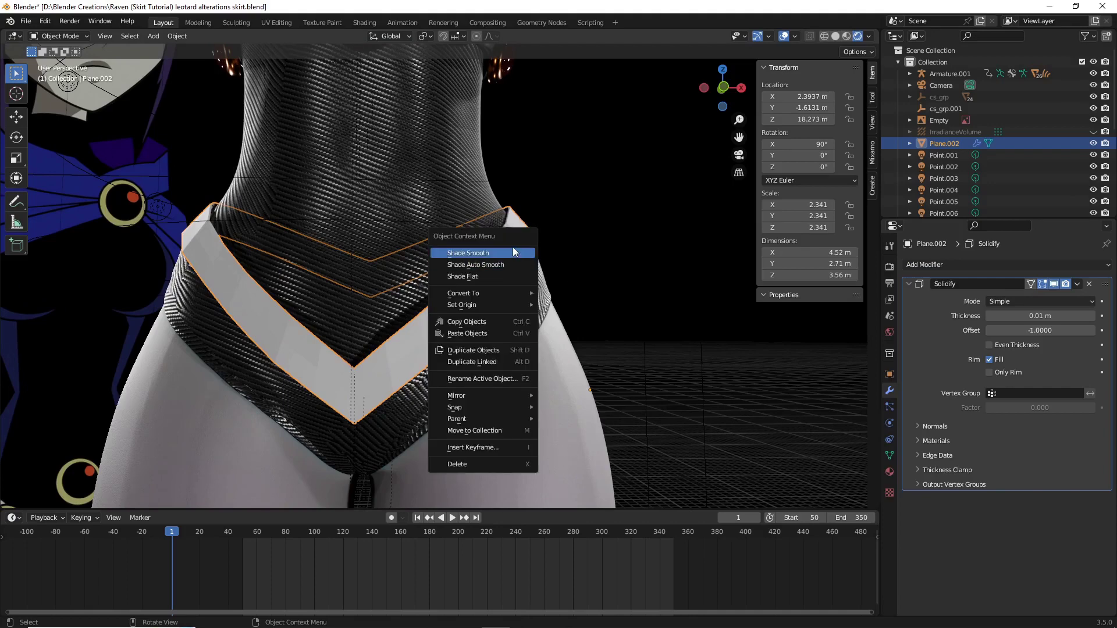
{"action": "left_click", "coordinate": [511, 249]}
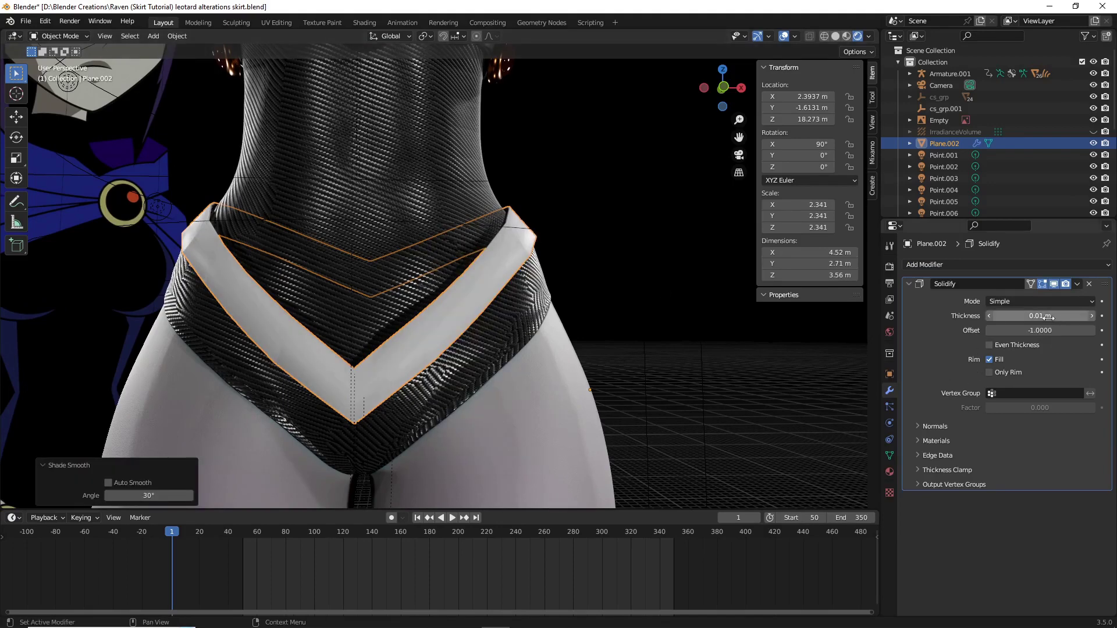
{"action": "left_click_drag", "start_coordinate": [1049, 318], "coordinate": [1062, 318]}
Step: Add a Catmull-Clark Subdivision Surface modifier to the band
{"action": "left_click", "coordinate": [1014, 266]}
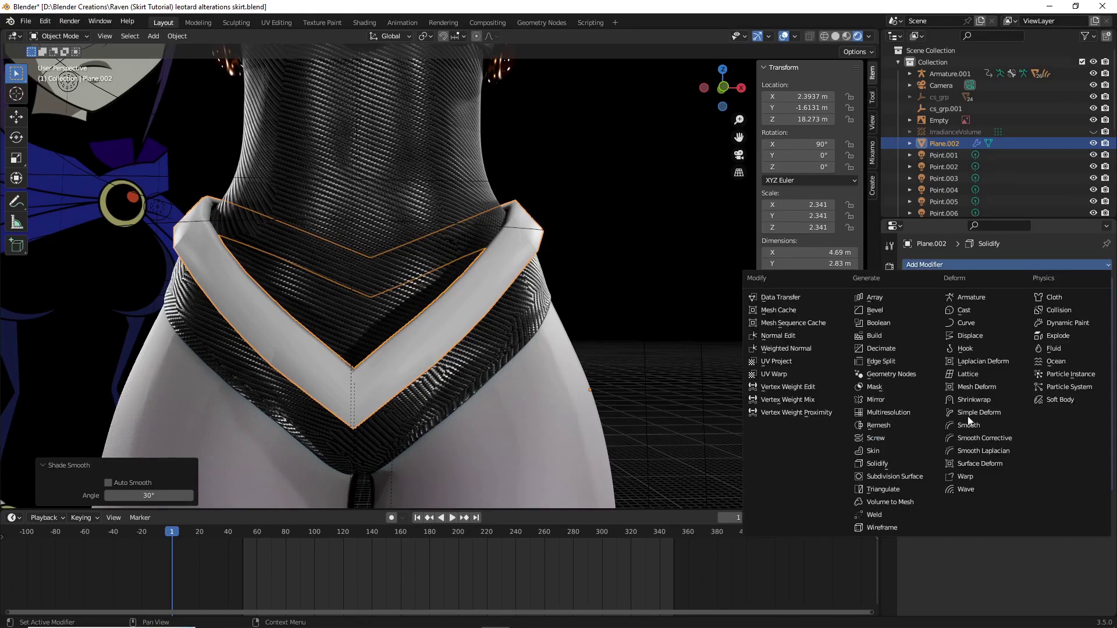
{"action": "left_click", "coordinate": [895, 477]}
{"action": "scroll", "coordinate": [694, 365], "scroll_direction": "down", "scroll_amount": 6}
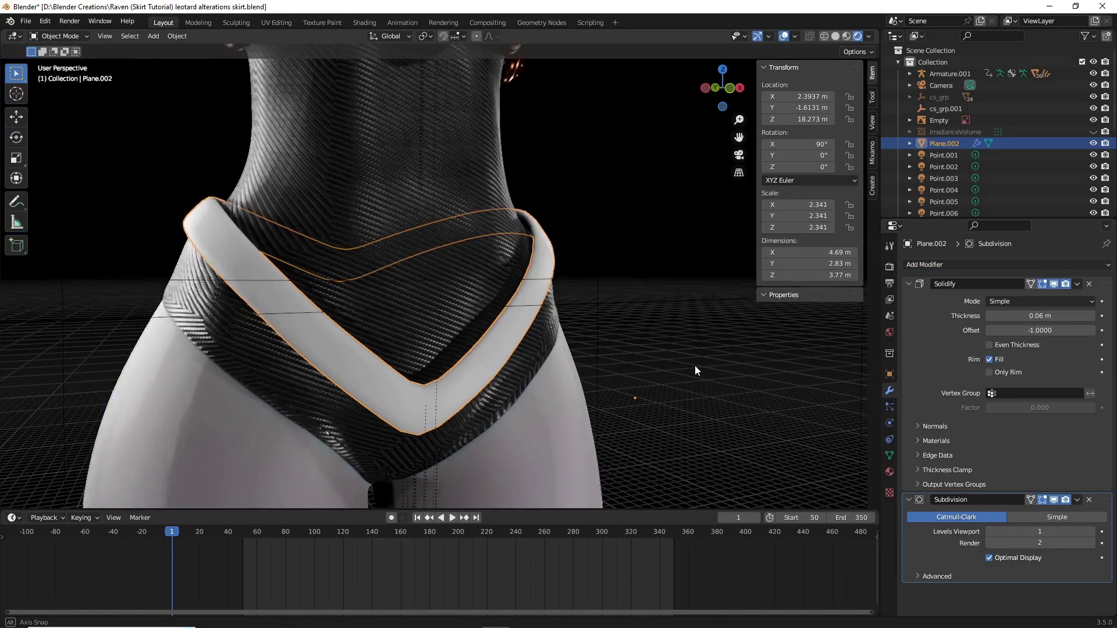
{"action": "middle_click_drag", "start_coordinate": [693, 364], "coordinate": [658, 385]}
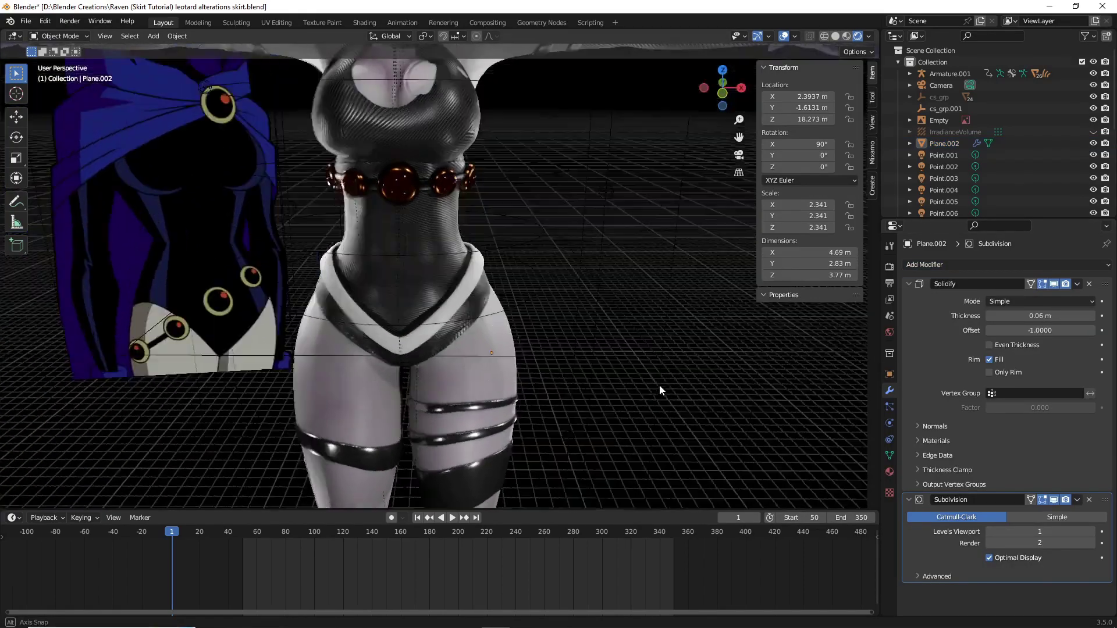
{"action": "scroll", "coordinate": [663, 381], "scroll_direction": "up", "scroll_amount": 6}
{"action": "scroll", "coordinate": [686, 383], "scroll_direction": "down", "scroll_amount": 5}
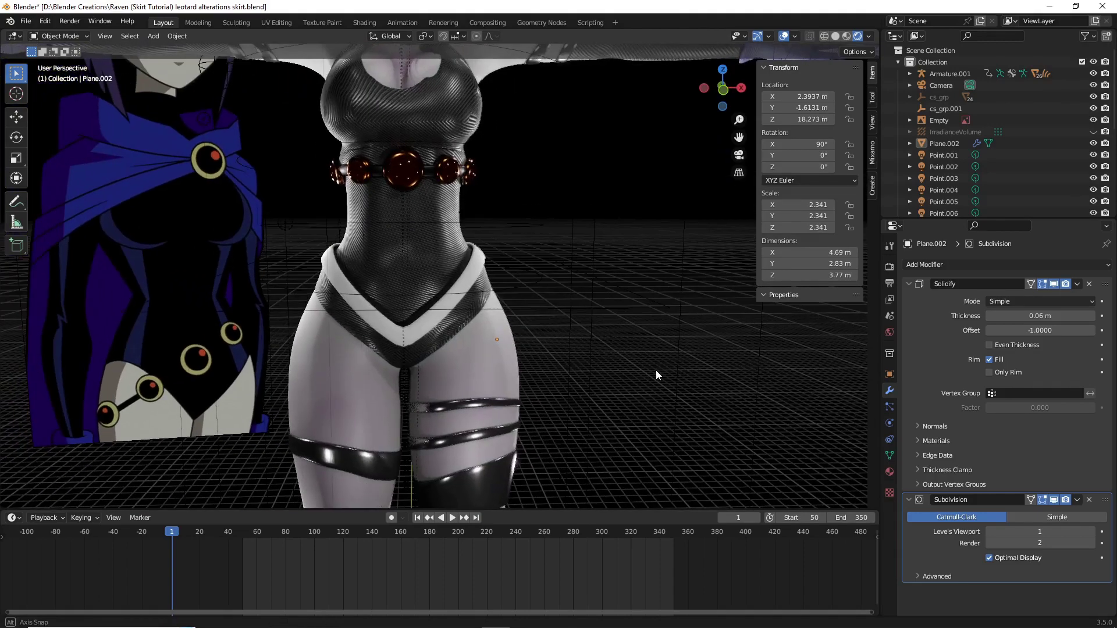
{"action": "left_click", "coordinate": [476, 307]}
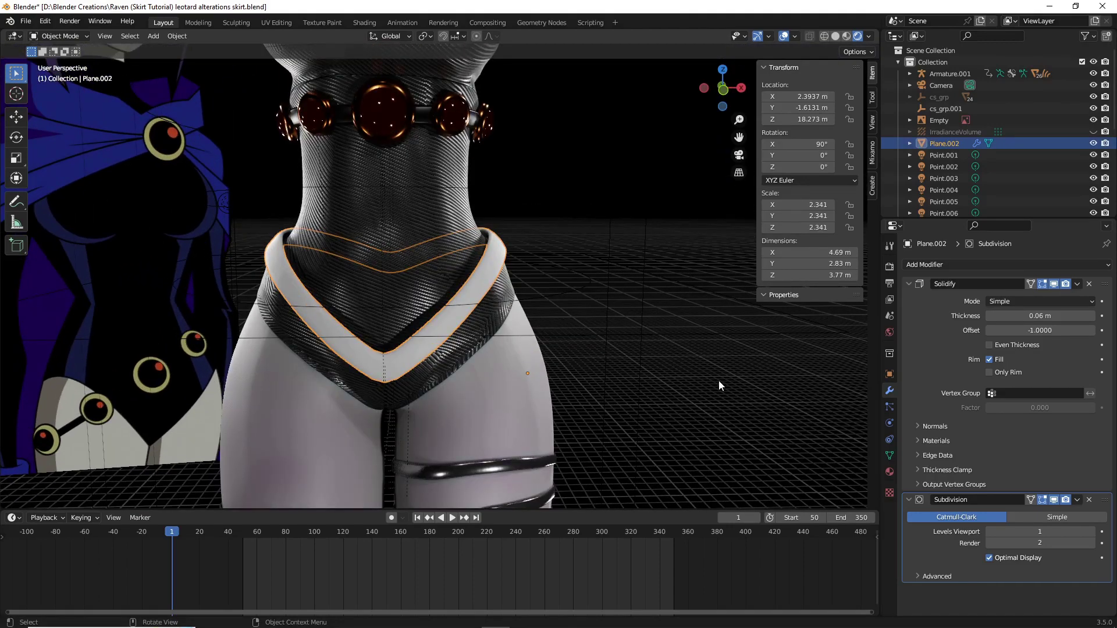
Step: Shade Plane.002 smooth, set its origin to geometry, and give it a first resize
{"action": "right_click", "coordinate": [476, 314]}
{"action": "left_click", "coordinate": [476, 314]}
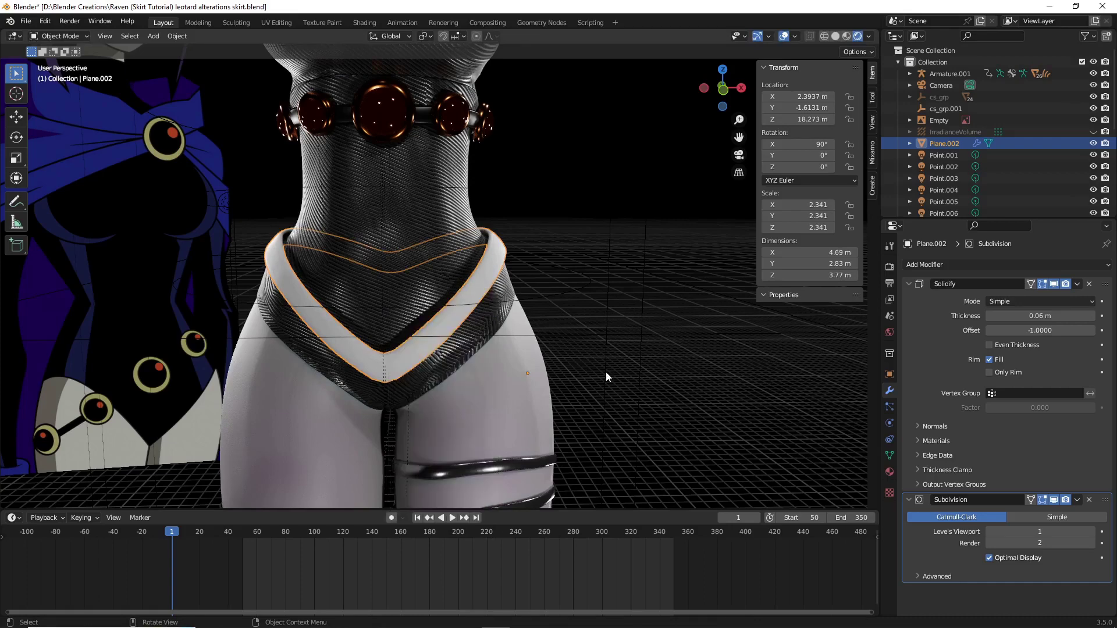
{"action": "right_click", "coordinate": [446, 321]}
{"action": "mouse_move", "coordinate": [441, 372]}
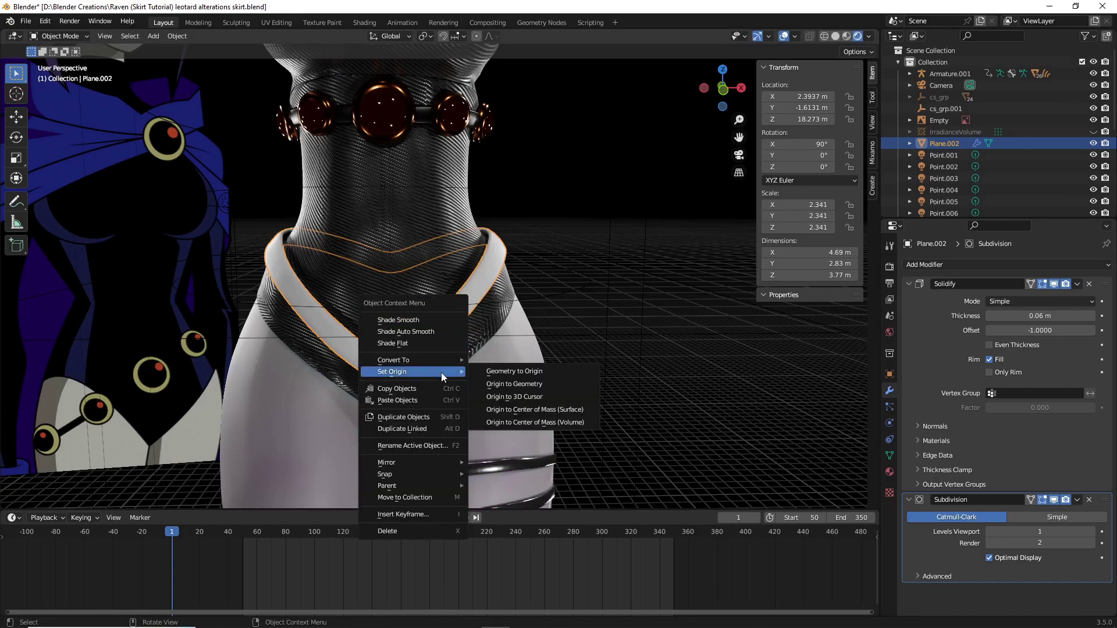
{"action": "left_click", "coordinate": [539, 389]}
{"action": "key", "text": "s"}
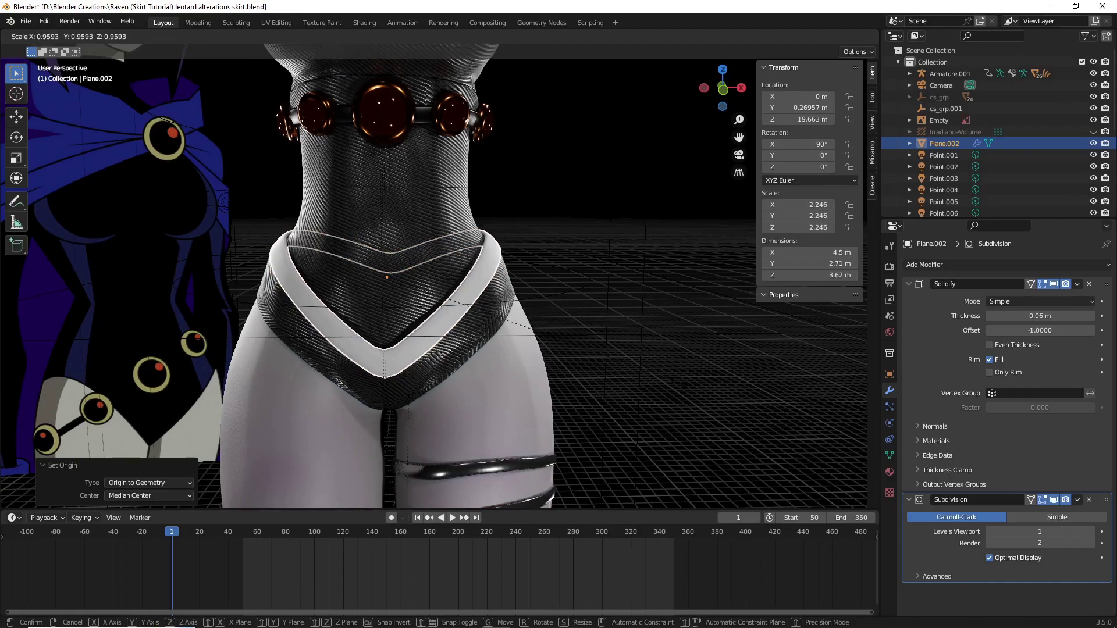
{"action": "key", "text": "Return"}
Step: Enlarge the band to about 1.035 scale and lower it slightly along Z
{"action": "middle_click_drag", "start_coordinate": [581, 384], "coordinate": [806, 374]}
{"action": "left_click", "coordinate": [693, 350]}
{"action": "middle_click_drag", "start_coordinate": [628, 367], "coordinate": [700, 346]}
{"action": "scroll", "coordinate": [641, 347], "scroll_direction": "down", "scroll_amount": 5}
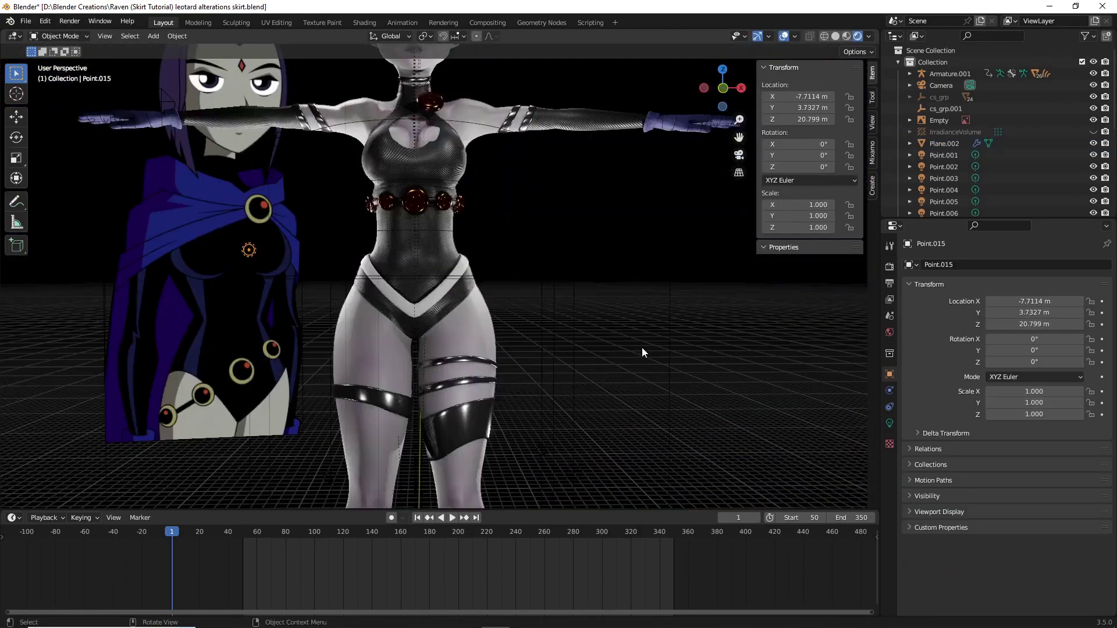
{"action": "scroll", "coordinate": [629, 350], "scroll_direction": "down", "scroll_amount": 4}
{"action": "scroll", "coordinate": [617, 354], "scroll_direction": "up", "scroll_amount": 6}
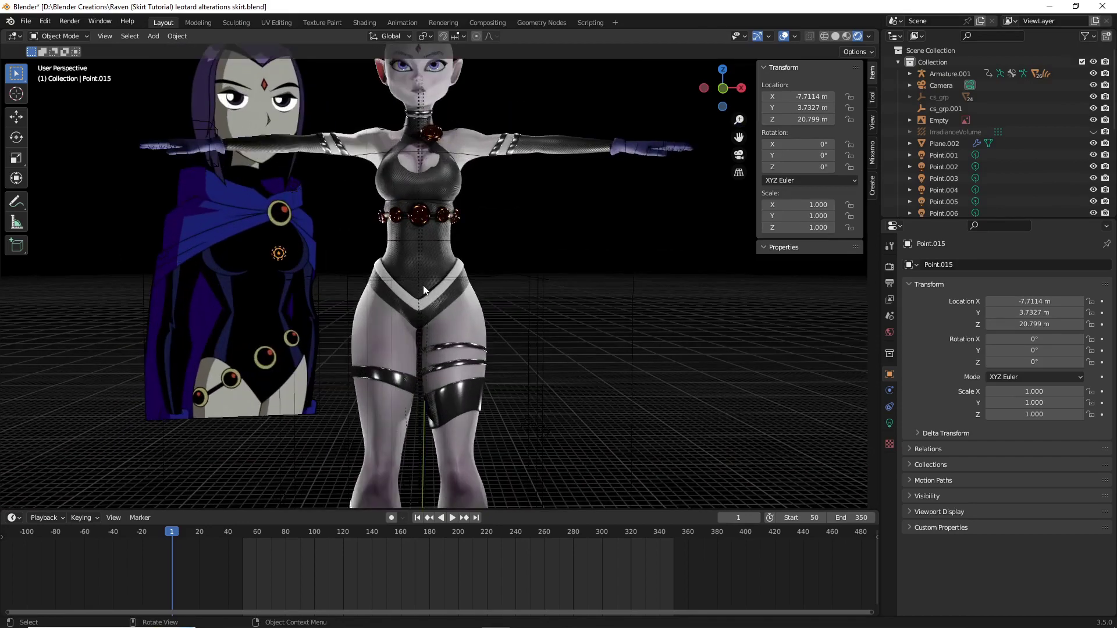
{"action": "left_click", "coordinate": [424, 289]}
{"action": "scroll", "coordinate": [549, 335], "scroll_direction": "up", "scroll_amount": 3}
{"action": "key", "text": "s"}
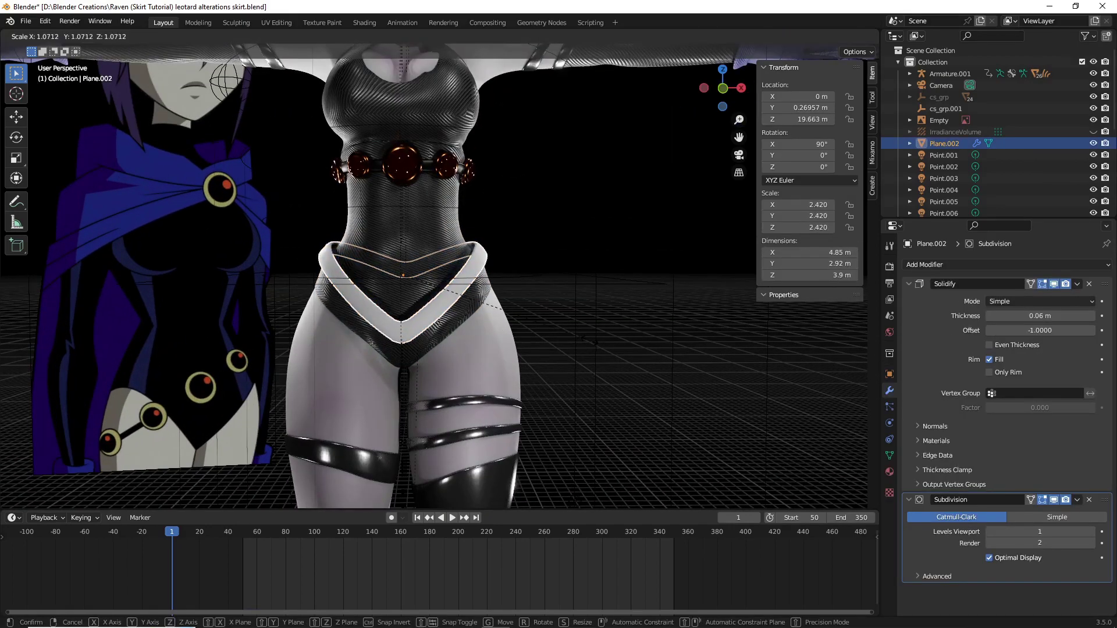
{"action": "left_click", "coordinate": [589, 340]}
{"action": "key", "text": "g"}
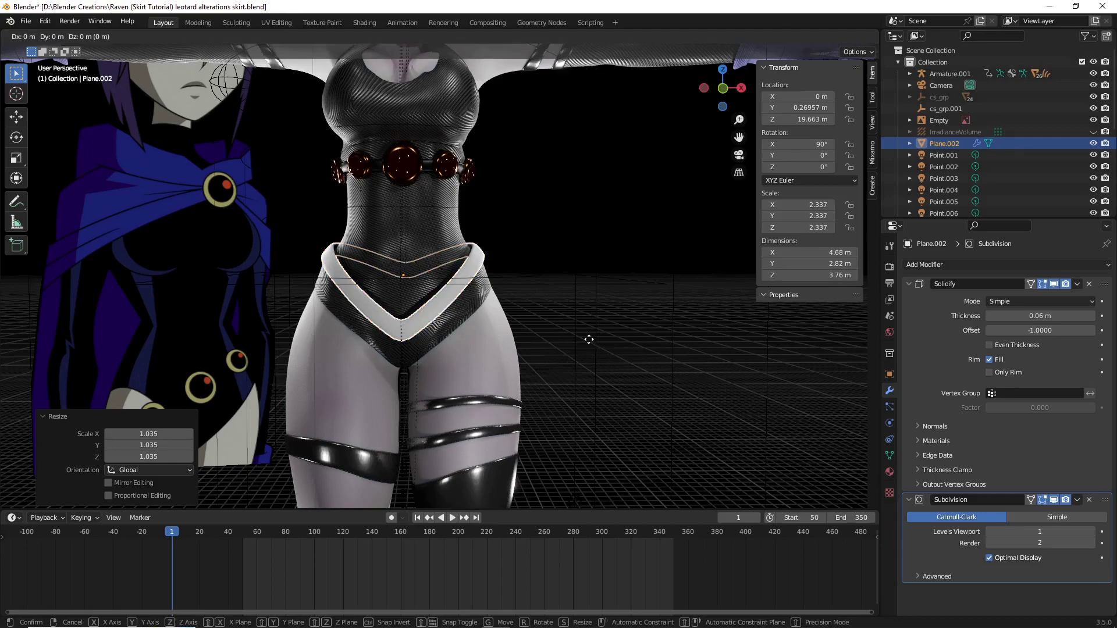
{"action": "key", "text": "z"}
{"action": "left_click", "coordinate": [586, 343]}
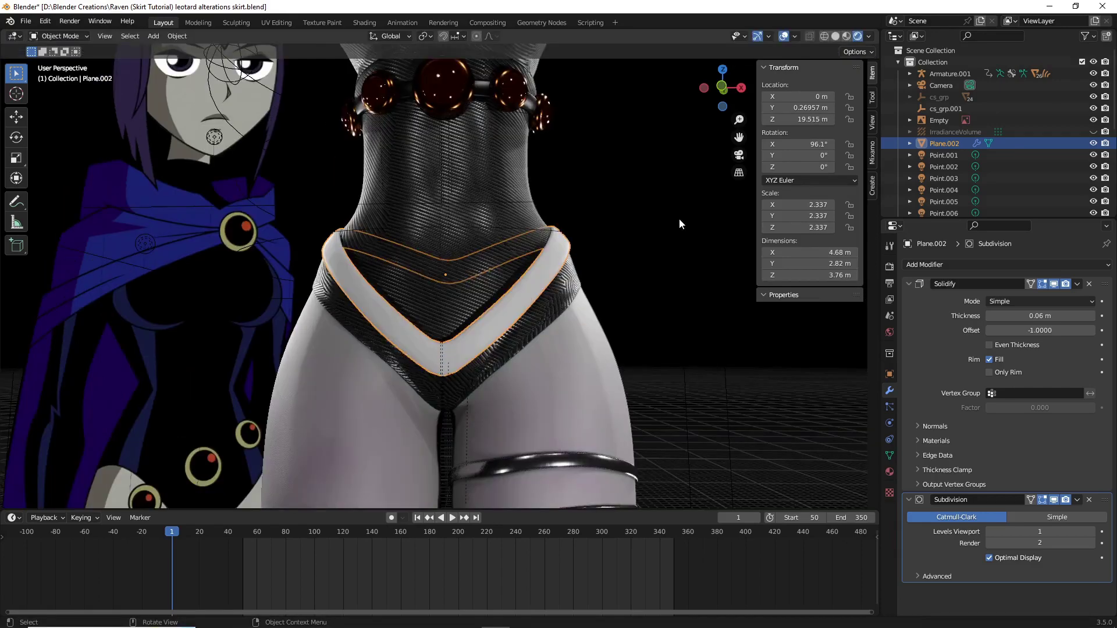
Step: Parent Plane.002 to Armature.001 using Armature Deform
{"action": "left_click", "coordinate": [679, 219]}
{"action": "left_click", "coordinate": [632, 312]}
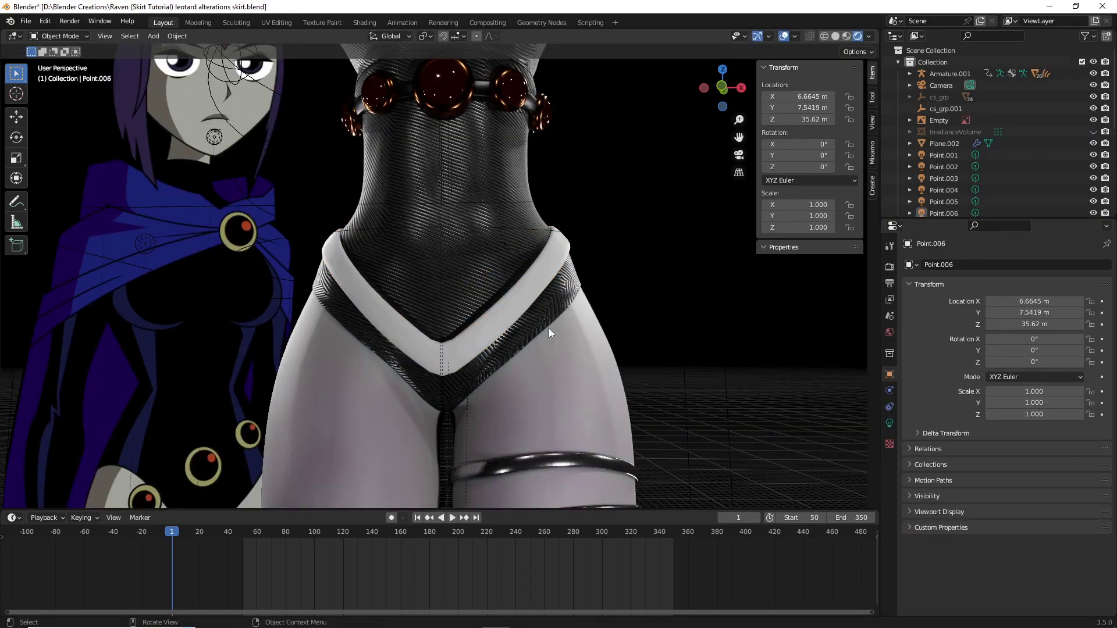
{"action": "middle_click_drag", "start_coordinate": [549, 328], "coordinate": [547, 348]}
{"action": "left_click", "coordinate": [551, 270]}
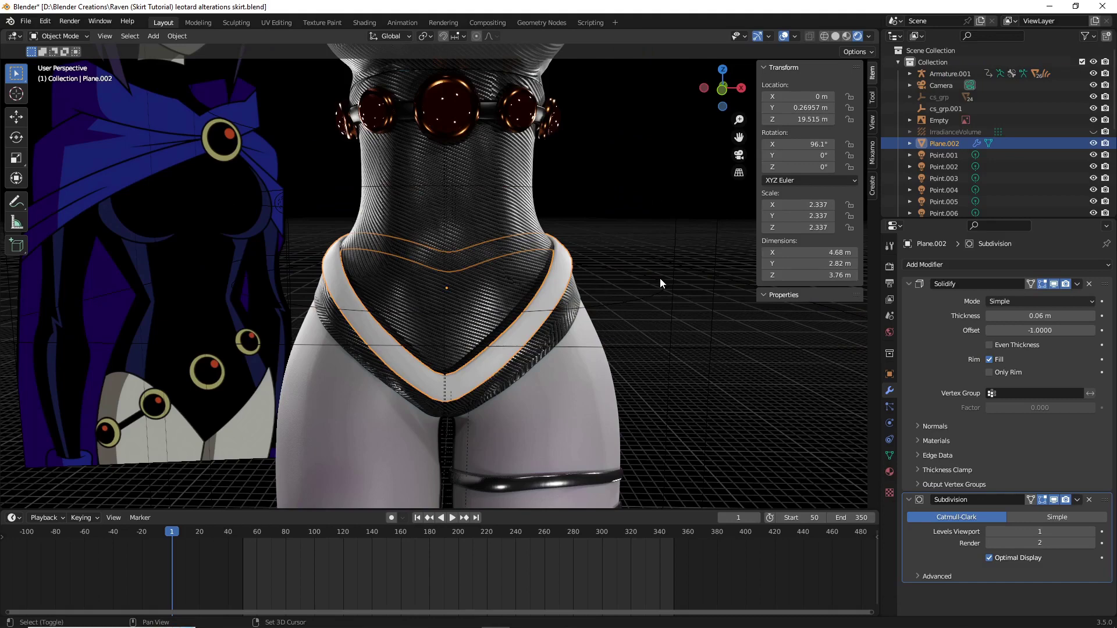
{"action": "left_click", "coordinate": [588, 259], "text": "shift"}
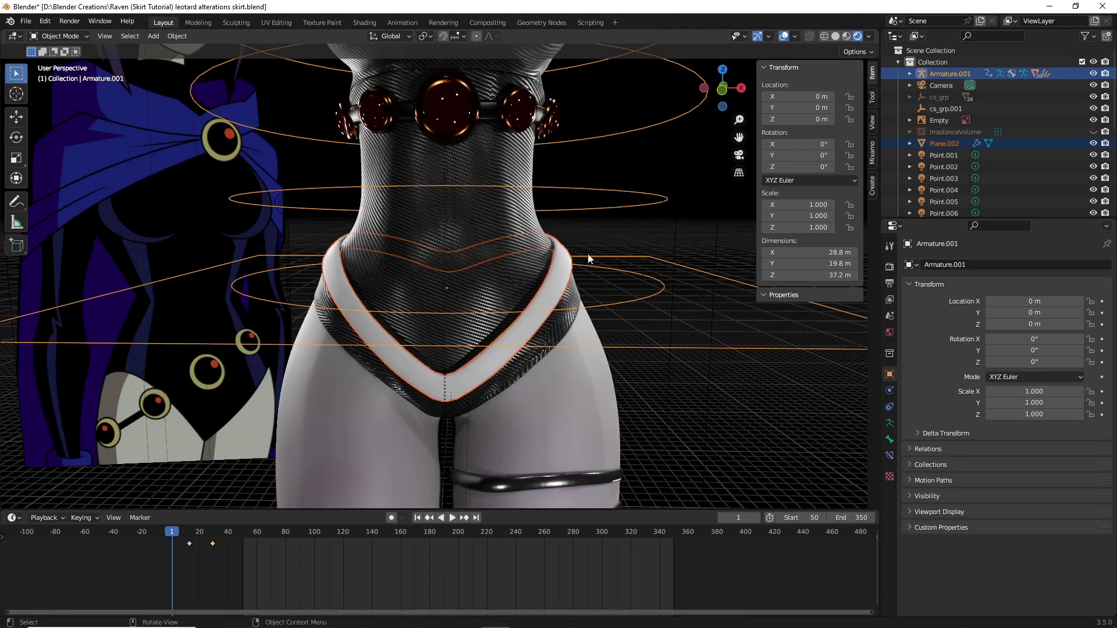
{"action": "right_click", "coordinate": [537, 235]}
{"action": "mouse_move", "coordinate": [519, 351]}
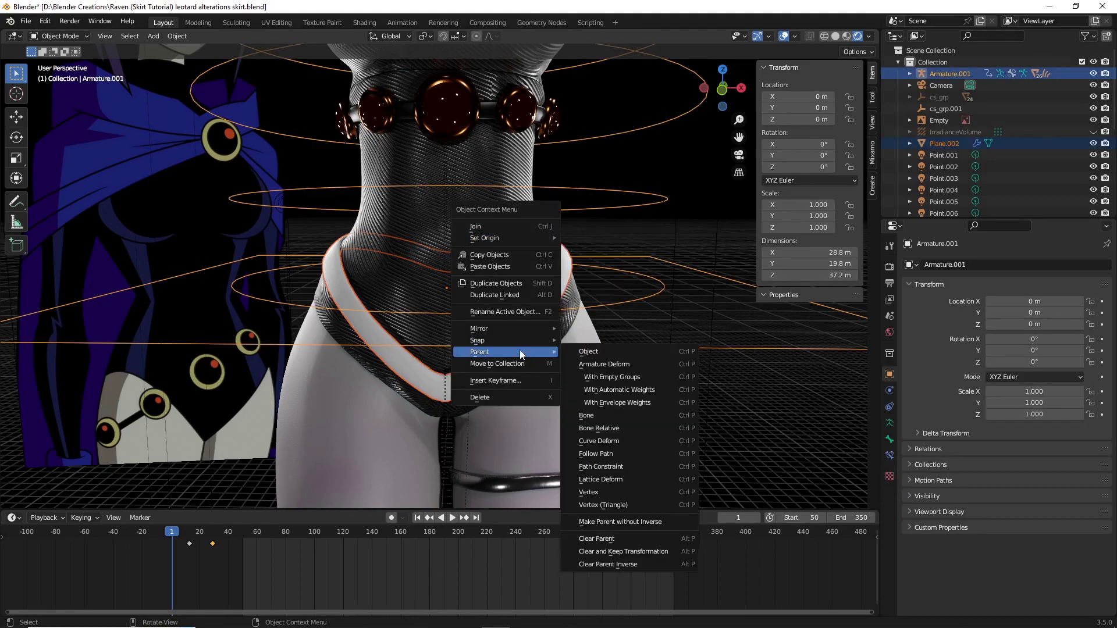
{"action": "left_click", "coordinate": [616, 364]}
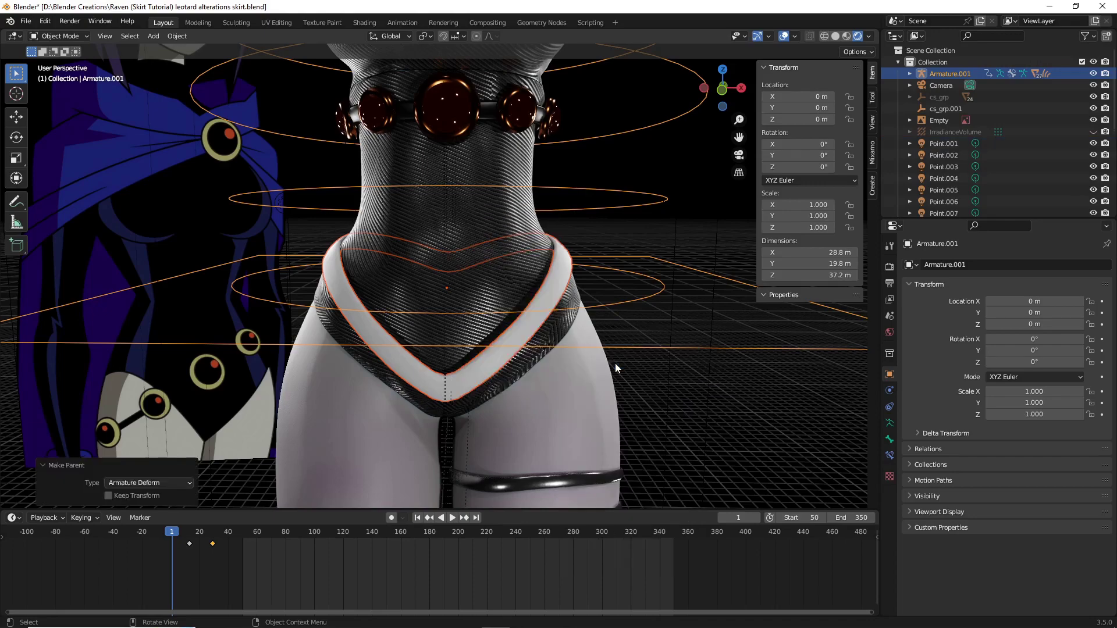
{"action": "scroll", "coordinate": [615, 364], "scroll_direction": "down", "scroll_amount": 5}
{"action": "left_click", "coordinate": [613, 359]}
{"action": "scroll", "coordinate": [393, 304], "scroll_direction": "up", "scroll_amount": 2}
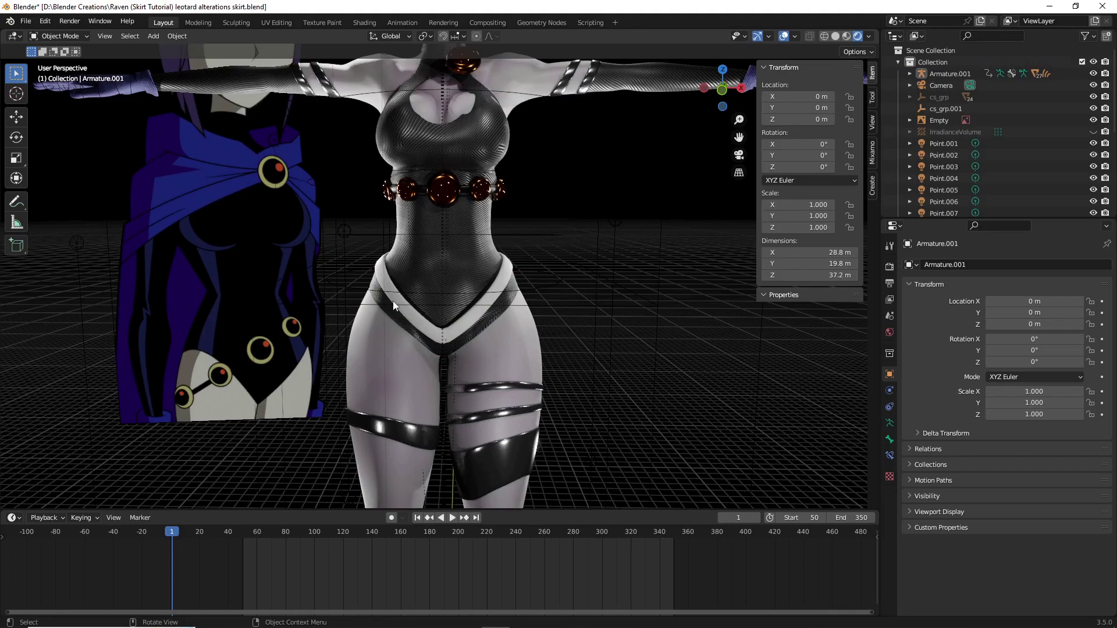
Step: Select the body, then the band Plane.002 as active, and switch to Weight Paint mode
{"action": "left_click", "coordinate": [528, 352]}
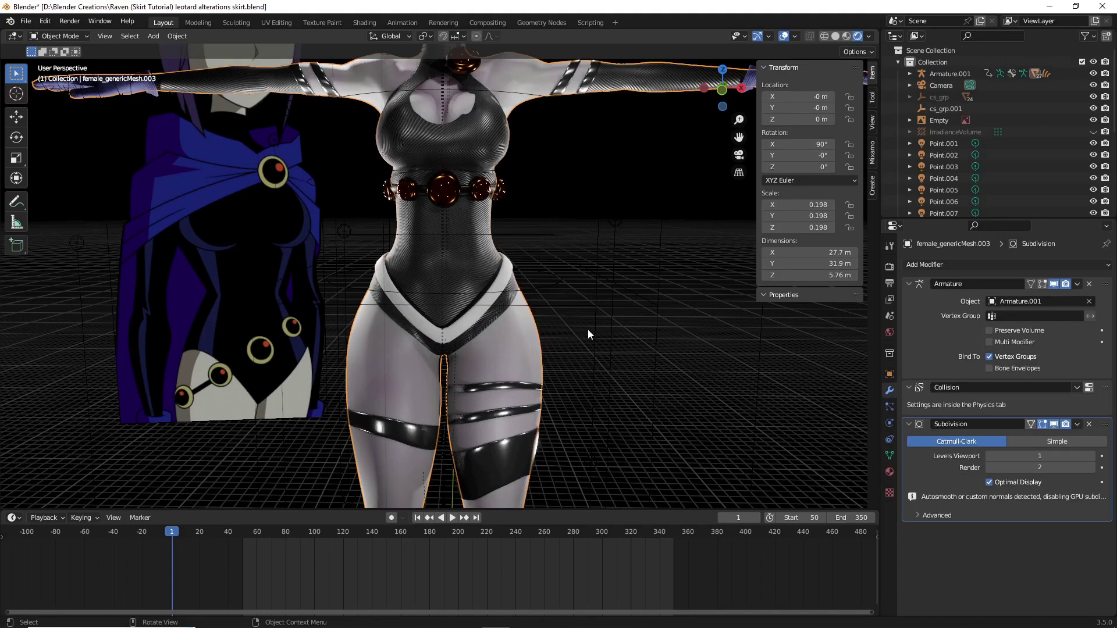
{"action": "scroll", "coordinate": [569, 314], "scroll_direction": "up", "scroll_amount": 3}
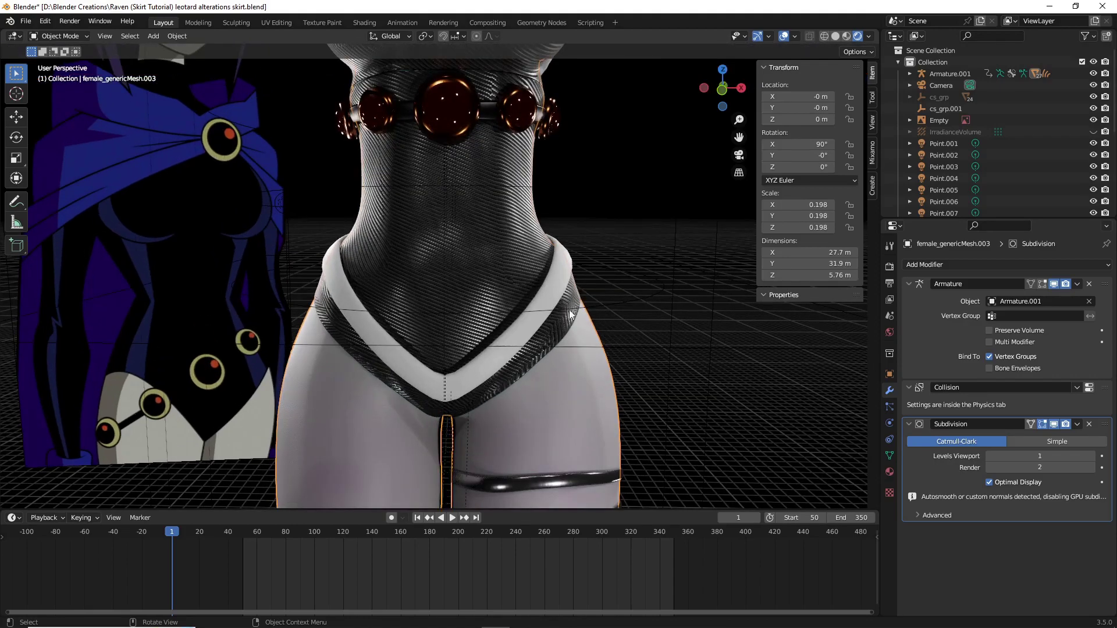
{"action": "left_click", "coordinate": [564, 253]}
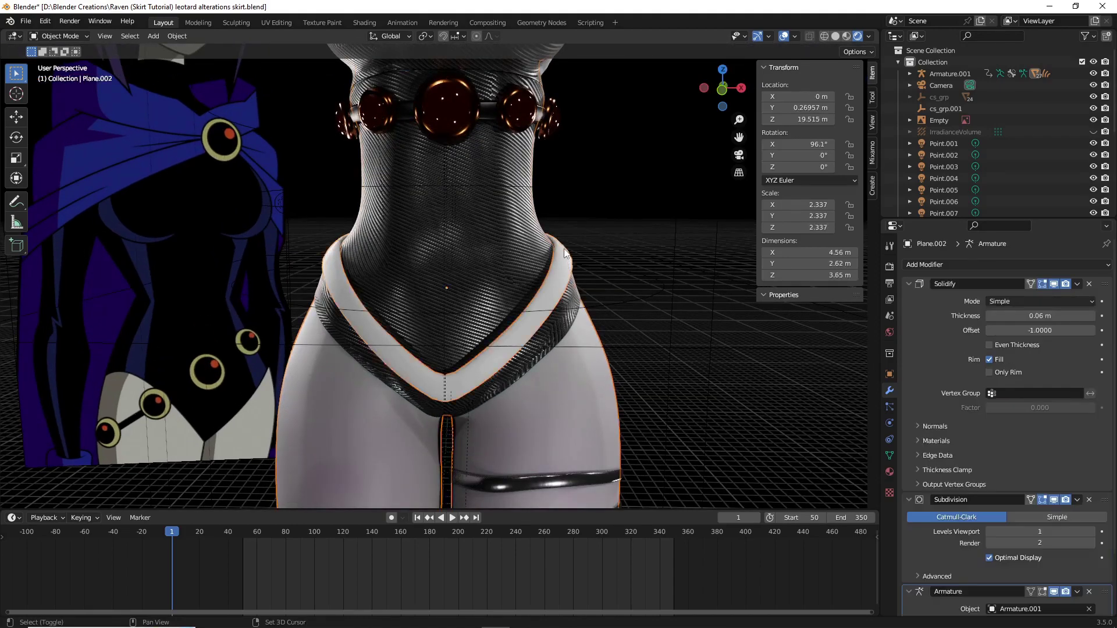
{"action": "left_click", "coordinate": [54, 37]}
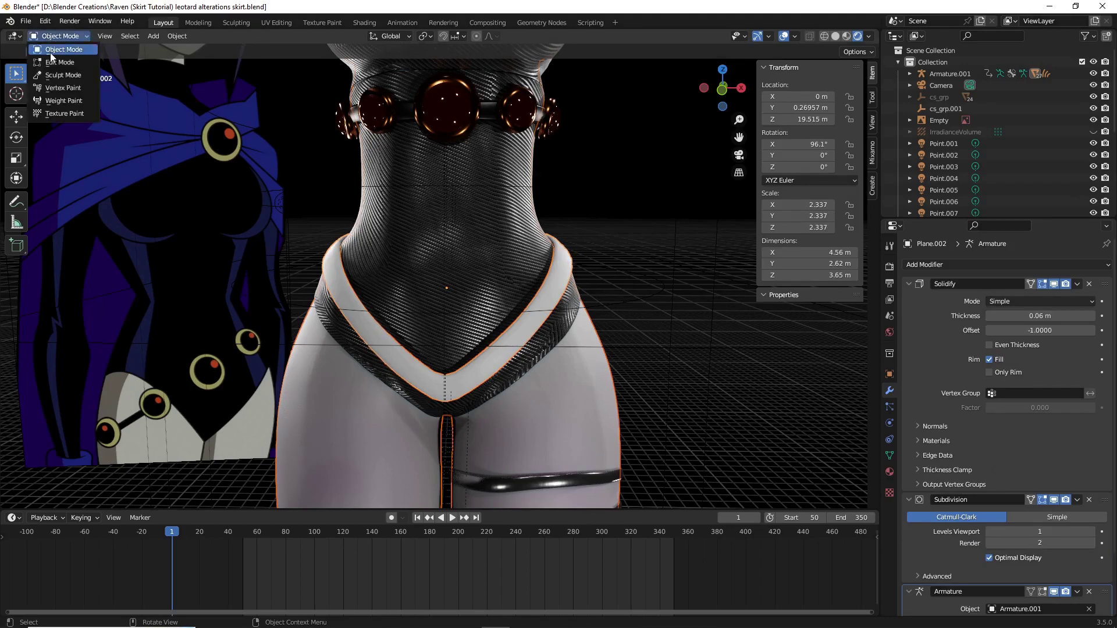
{"action": "left_click", "coordinate": [76, 102]}
Step: Transfer the body's weights to the band, with Source Layers matched By Name
{"action": "left_click", "coordinate": [159, 36]}
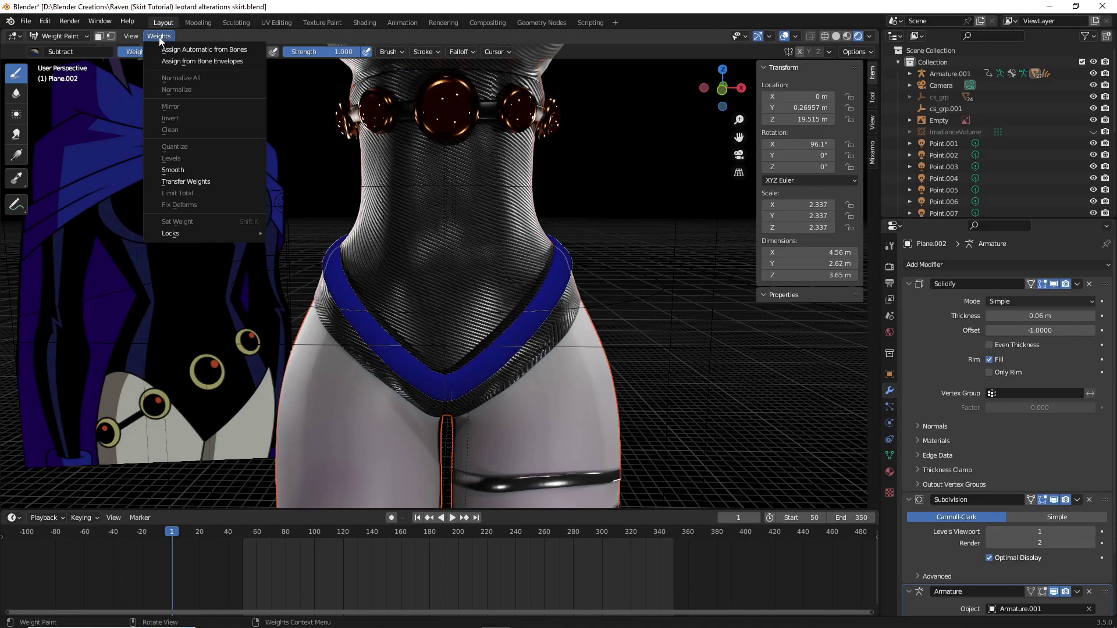
{"action": "left_click", "coordinate": [44, 38]}
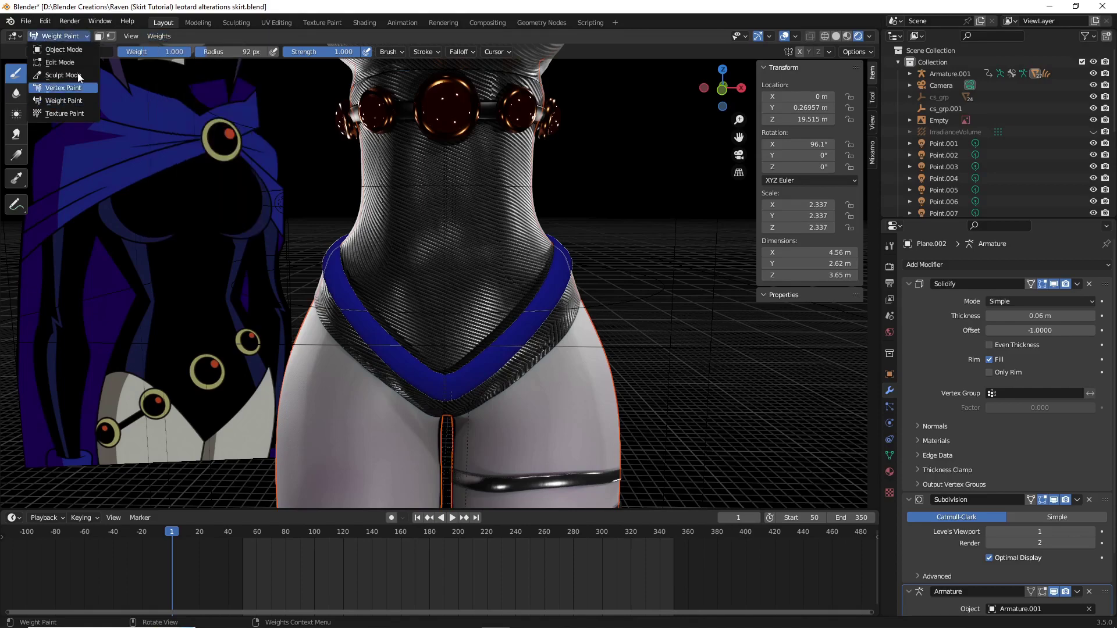
{"action": "mouse_move", "coordinate": [161, 39]}
{"action": "left_click", "coordinate": [178, 182]}
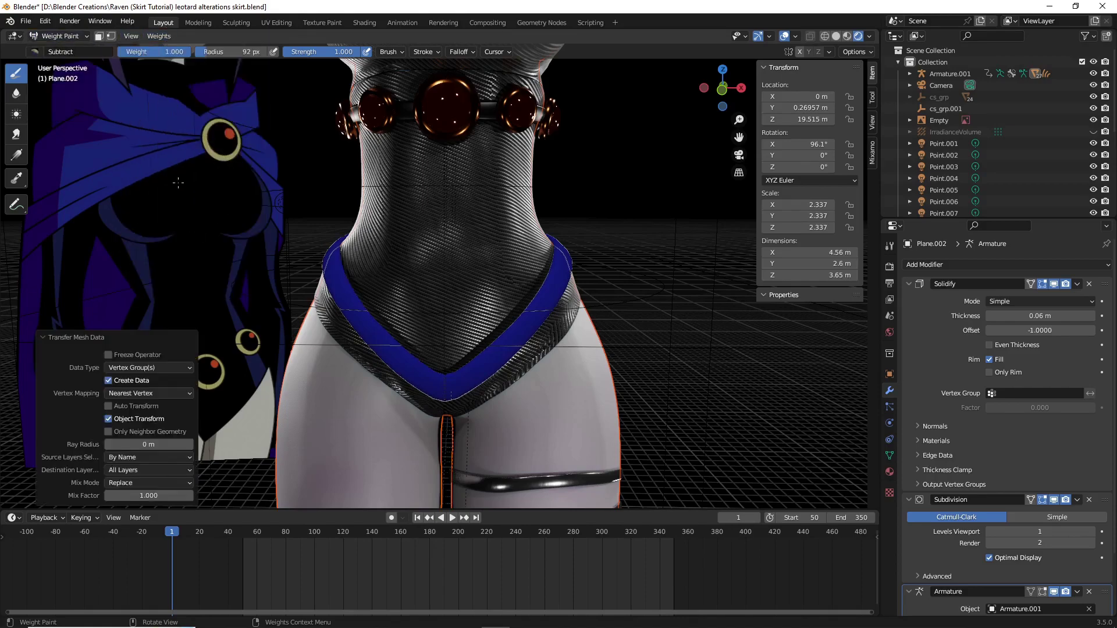
{"action": "middle_click_drag", "start_coordinate": [452, 303], "coordinate": [123, 476]}
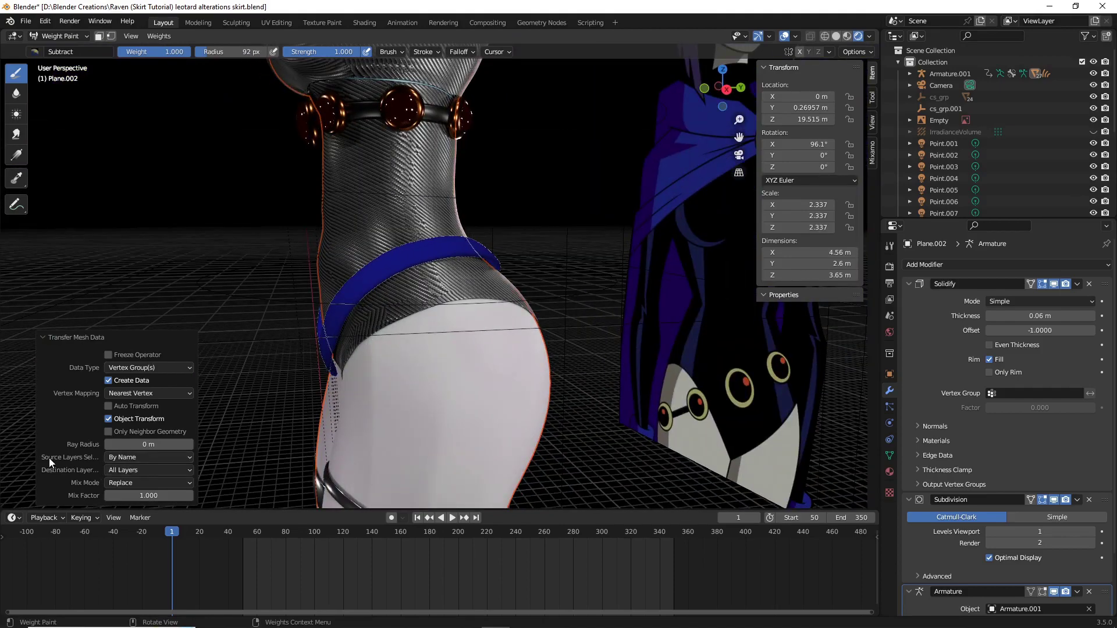
{"action": "left_click", "coordinate": [127, 459]}
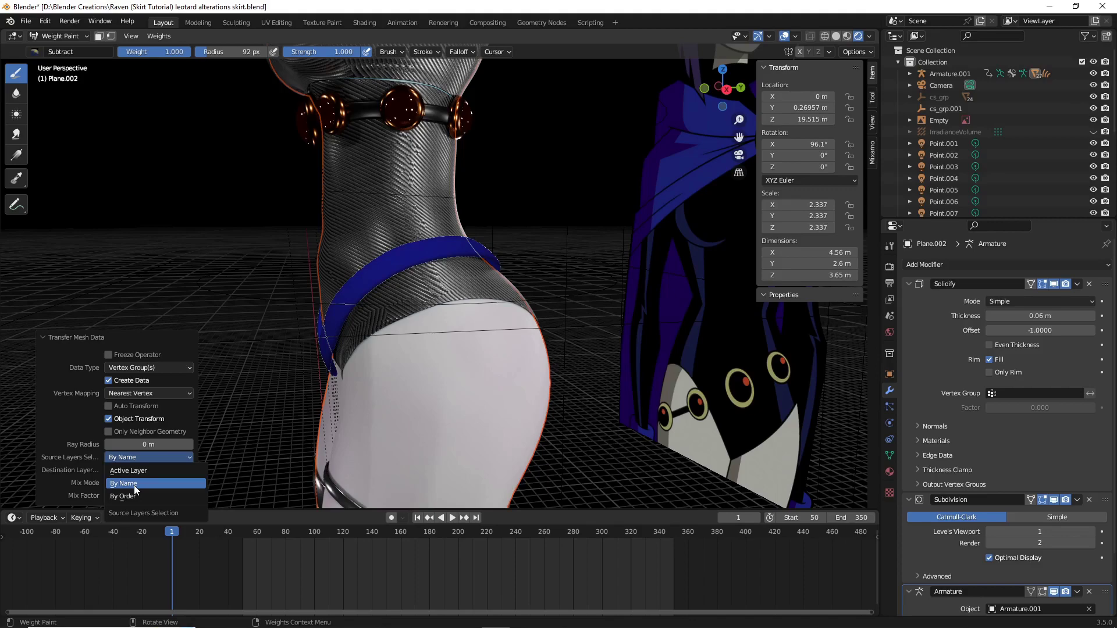
{"action": "left_click", "coordinate": [134, 485]}
{"action": "middle_click_drag", "start_coordinate": [188, 317], "coordinate": [231, 319]}
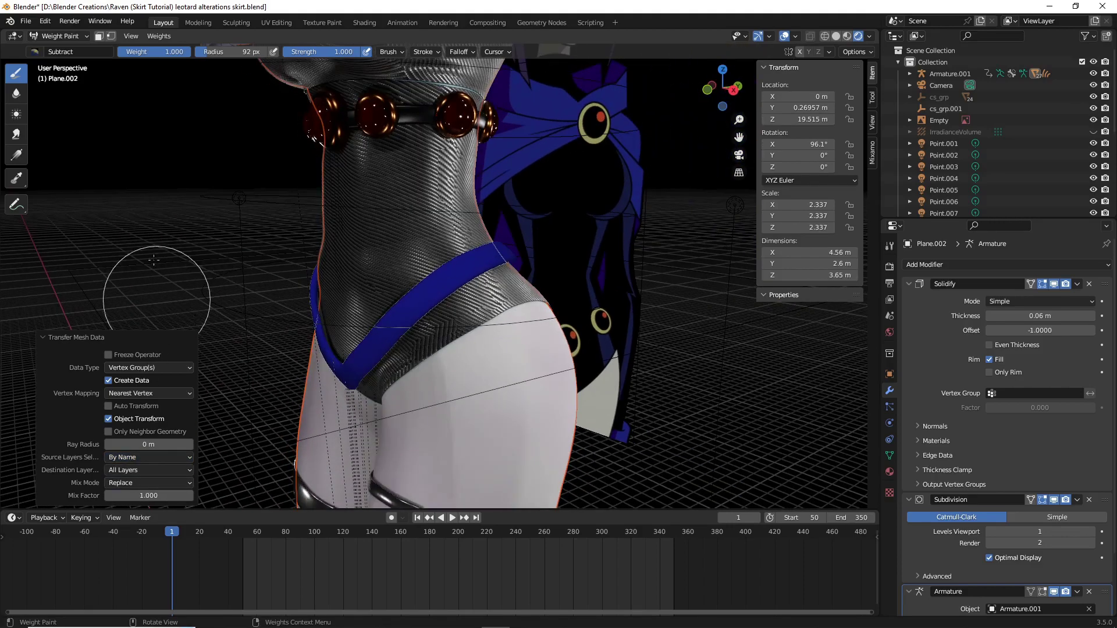
Step: Leave weight painting and return to Object Mode
{"action": "left_click", "coordinate": [60, 37]}
{"action": "left_click", "coordinate": [63, 50]}
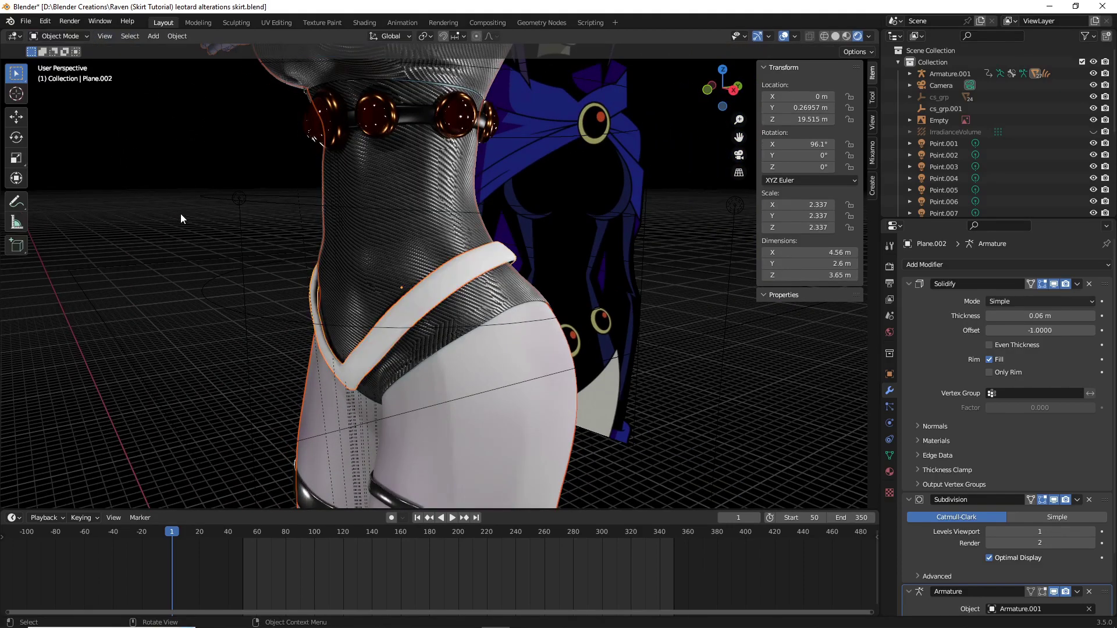
{"action": "scroll", "coordinate": [182, 215], "scroll_direction": "down", "scroll_amount": 5}
{"action": "middle_click_drag", "start_coordinate": [211, 233], "coordinate": [266, 491]}
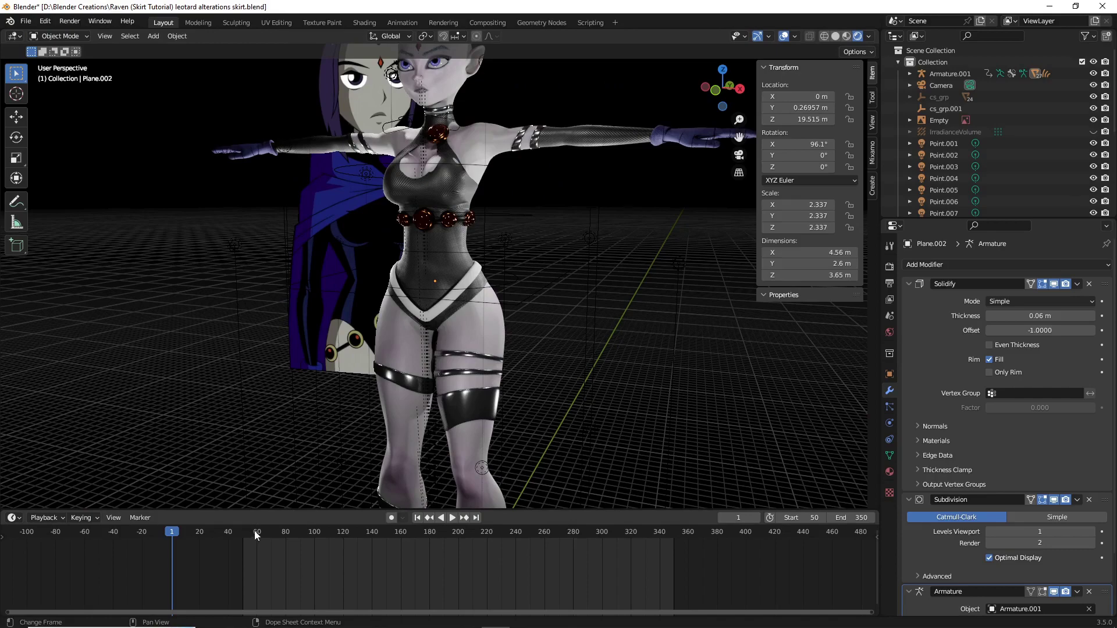
Step: Jump the timeline to frame 57 and inspect the hip band from below, behind and above
{"action": "left_click_drag", "start_coordinate": [253, 530], "coordinate": [251, 528]}
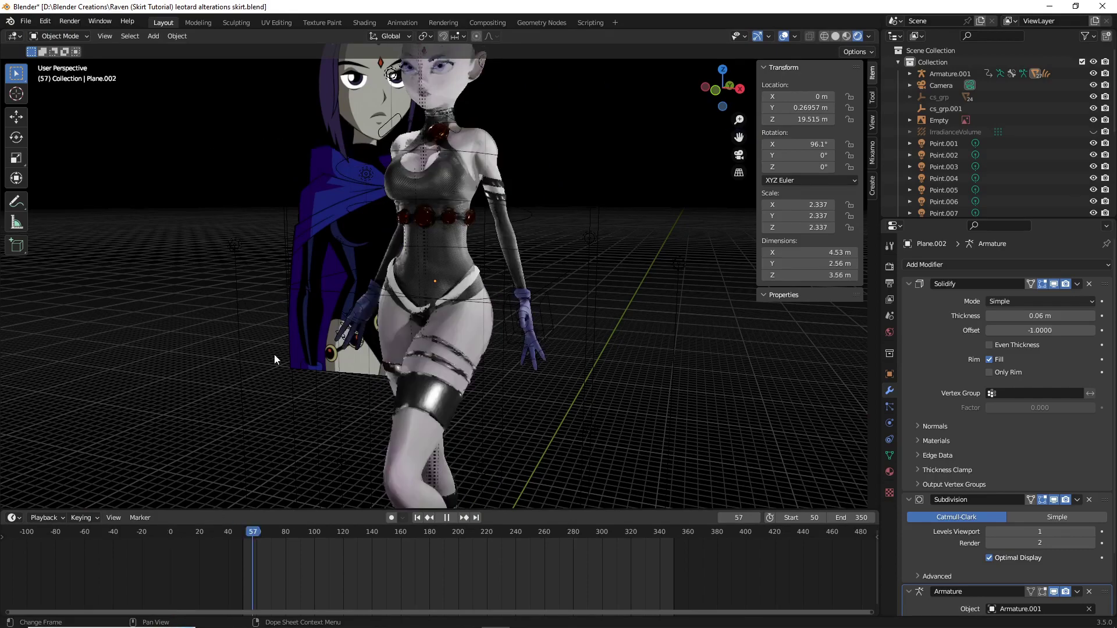
{"action": "scroll", "coordinate": [274, 355], "scroll_direction": "up", "scroll_amount": 6}
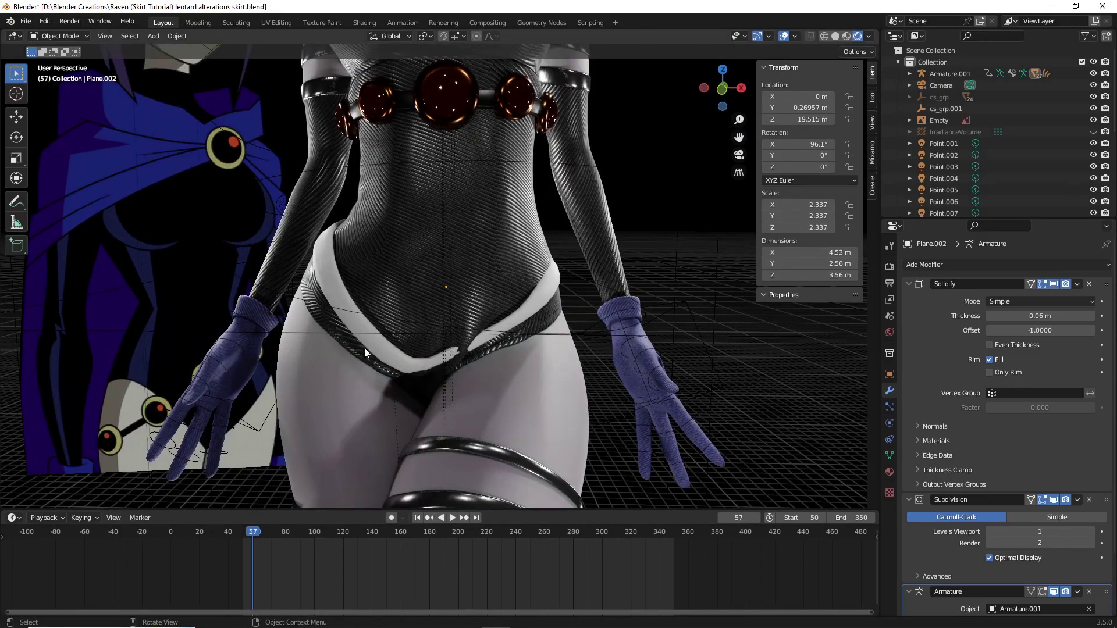
{"action": "middle_click_drag", "start_coordinate": [364, 348], "coordinate": [441, 344]}
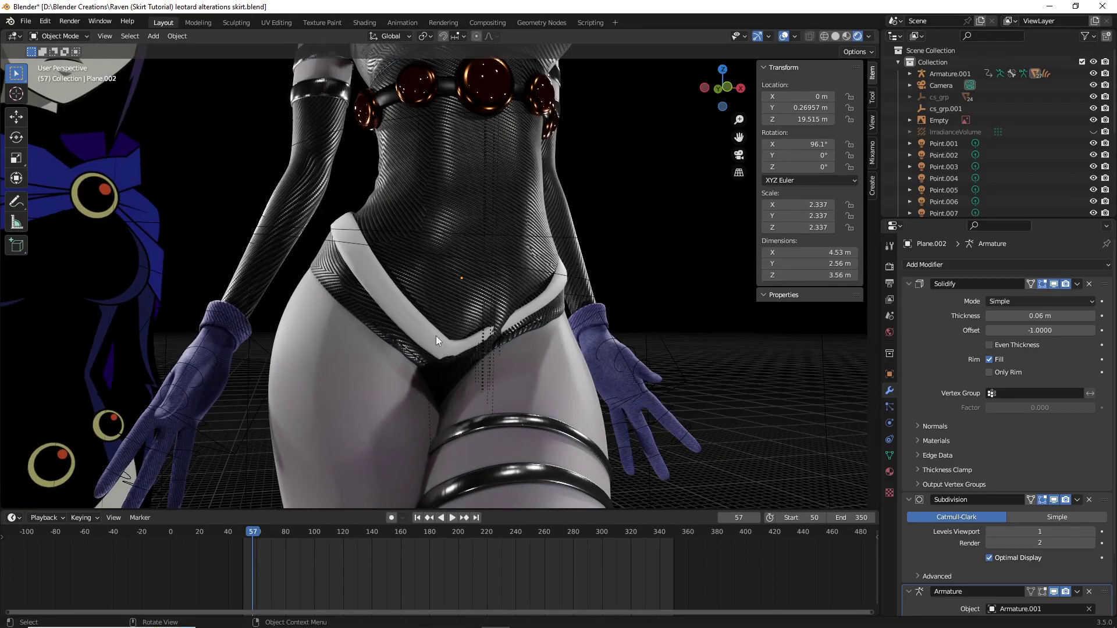
{"action": "scroll", "coordinate": [436, 338], "scroll_direction": "up", "scroll_amount": 4}
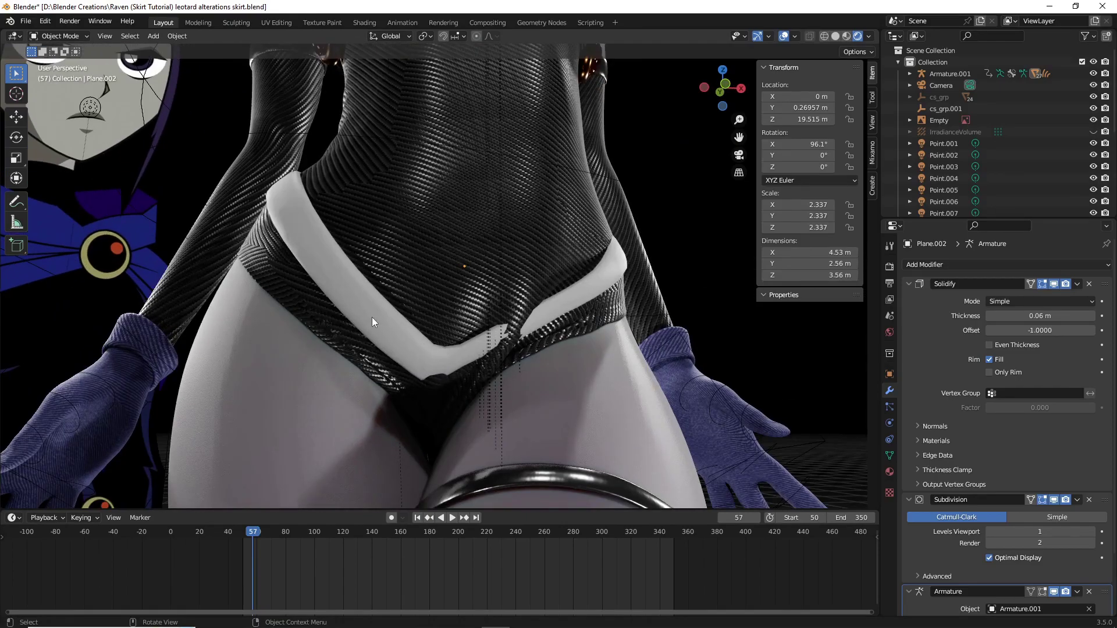
{"action": "middle_click_drag", "start_coordinate": [372, 317], "coordinate": [406, 329]}
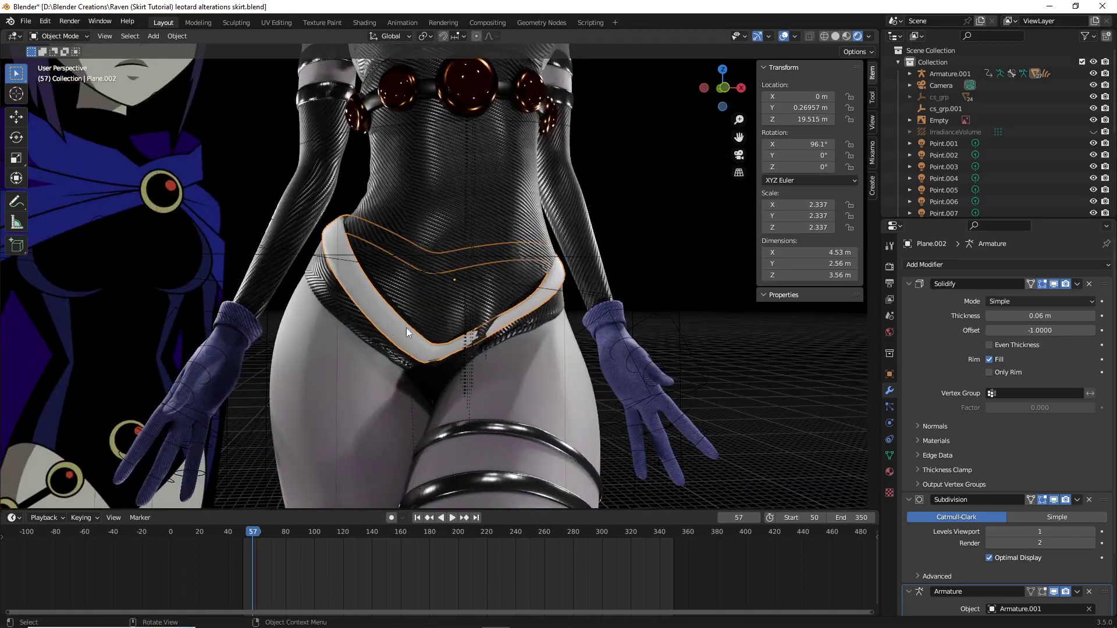
{"action": "scroll", "coordinate": [620, 344], "scroll_direction": "down", "scroll_amount": 3}
{"action": "middle_click_drag", "start_coordinate": [612, 344], "coordinate": [617, 355]}
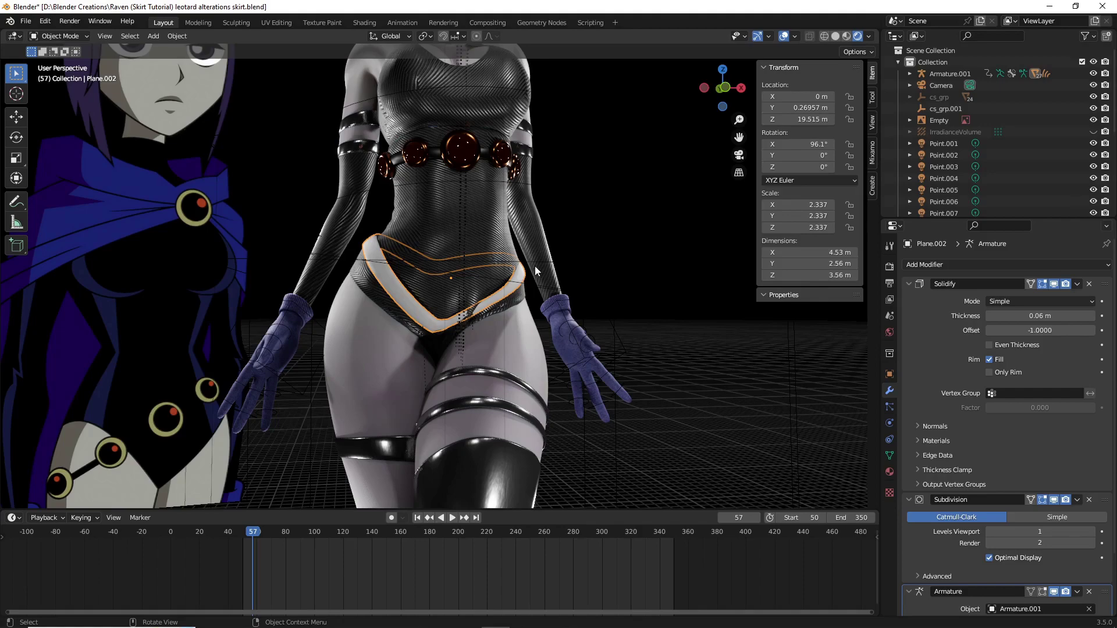
{"action": "scroll", "coordinate": [632, 337], "scroll_direction": "up", "scroll_amount": 2}
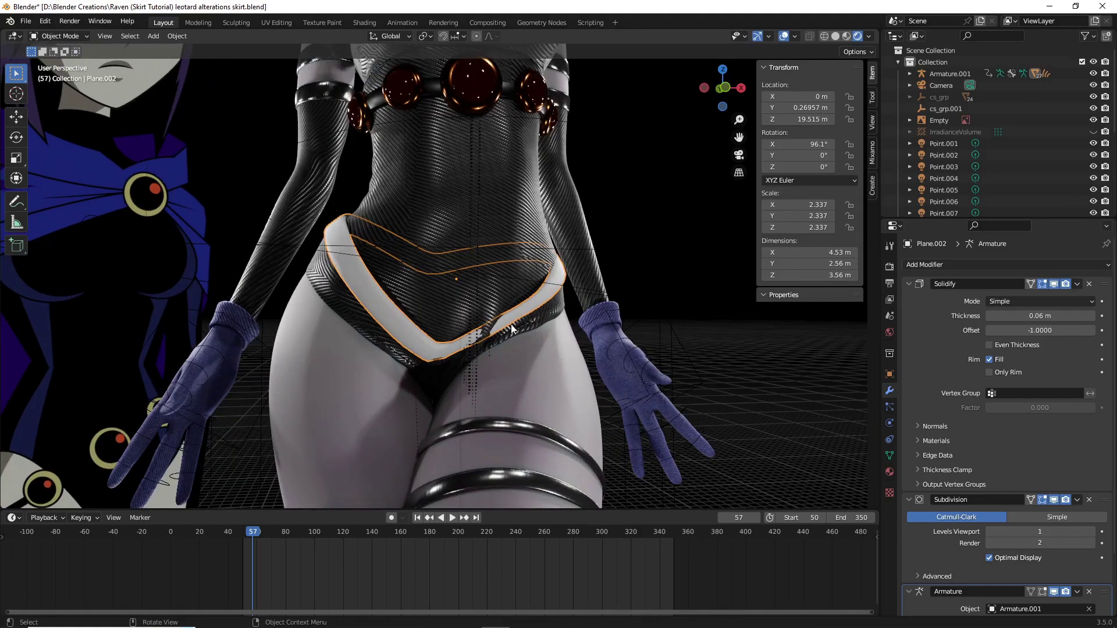
Step: Delete the LeftUpLeg and RightUpLeg vertex groups from the band, then check it from both sides
{"action": "scroll", "coordinate": [511, 323], "scroll_direction": "up", "scroll_amount": 1}
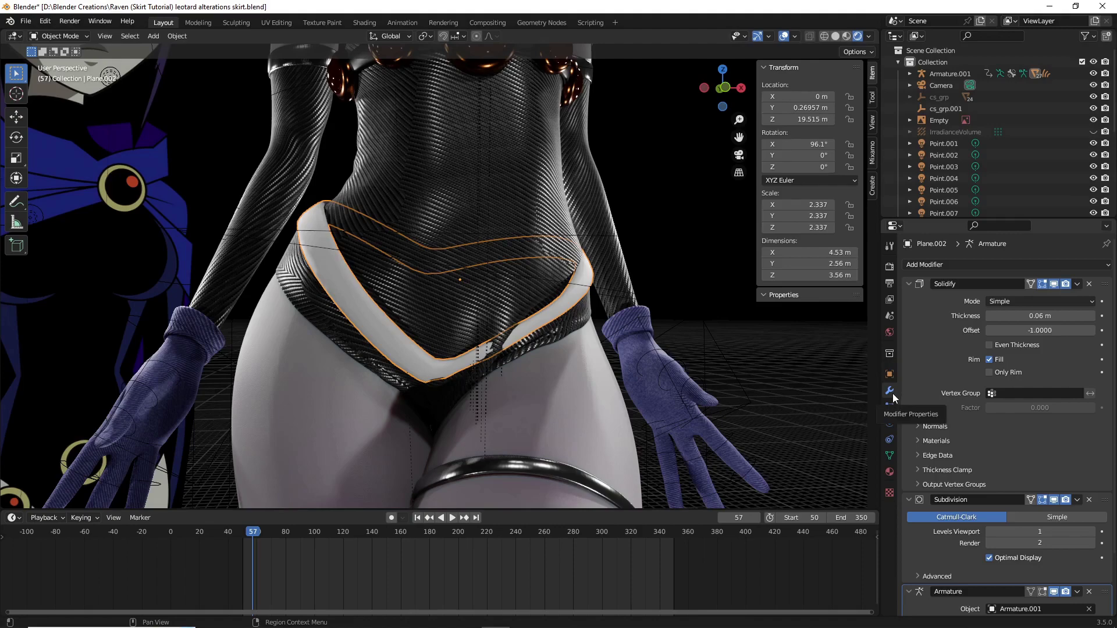
{"action": "left_click", "coordinate": [888, 457]}
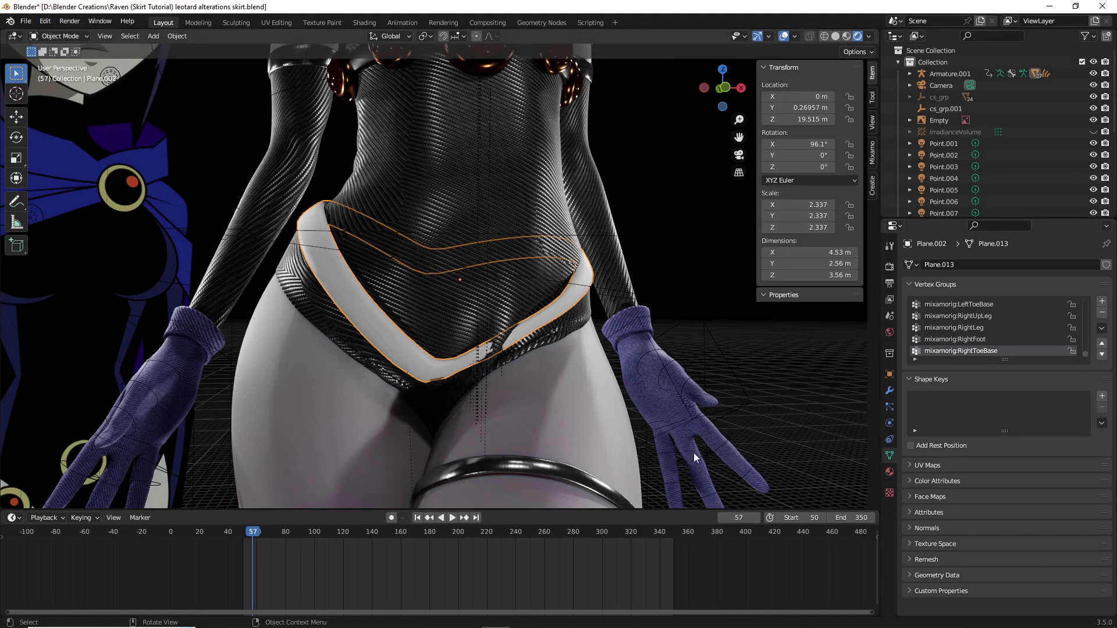
{"action": "scroll", "coordinate": [959, 343], "scroll_direction": "up", "scroll_amount": 1}
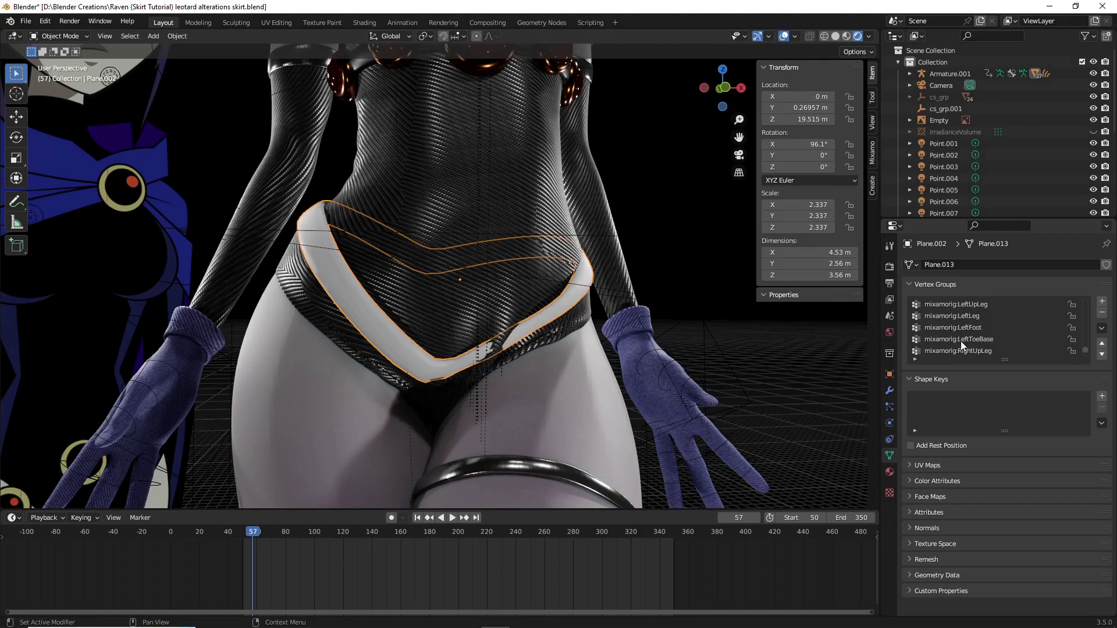
{"action": "left_click", "coordinate": [963, 305]}
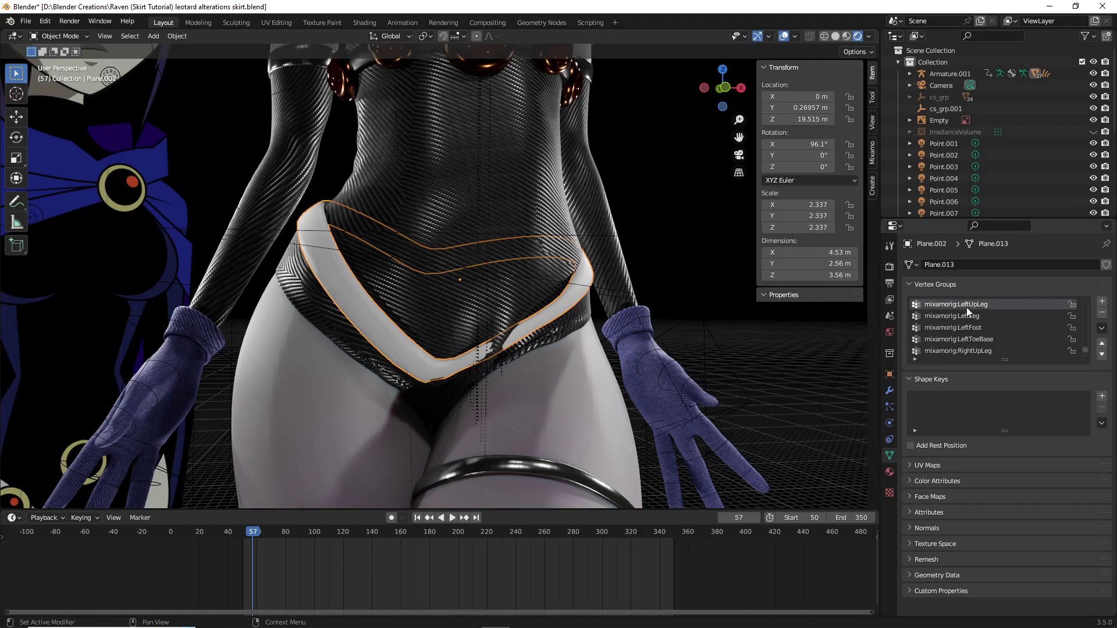
{"action": "left_click", "coordinate": [1102, 313]}
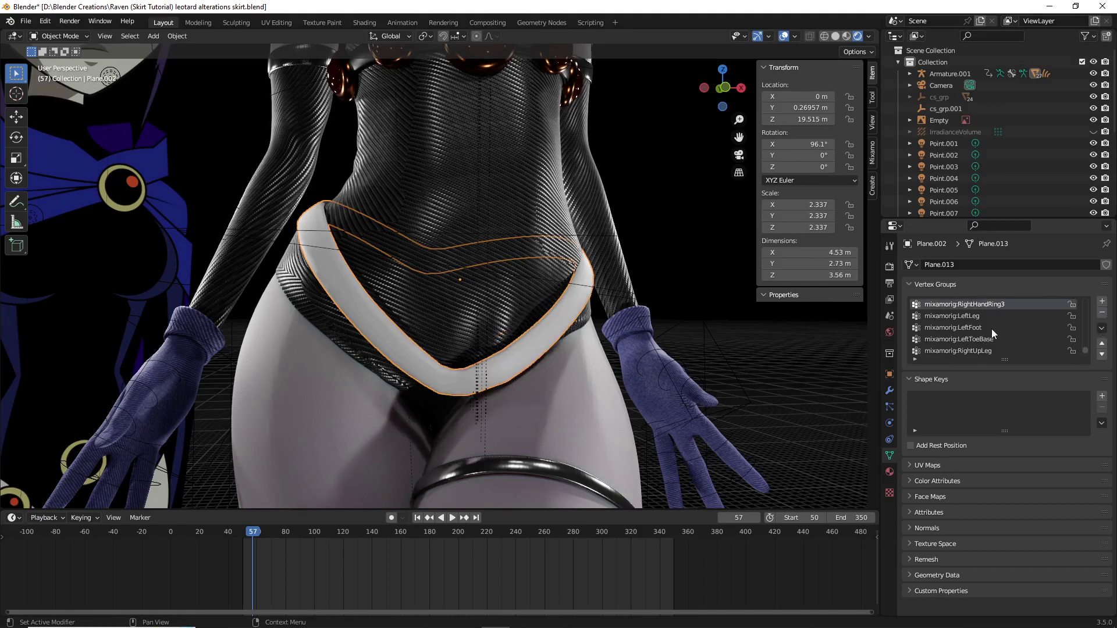
{"action": "left_click", "coordinate": [977, 350]}
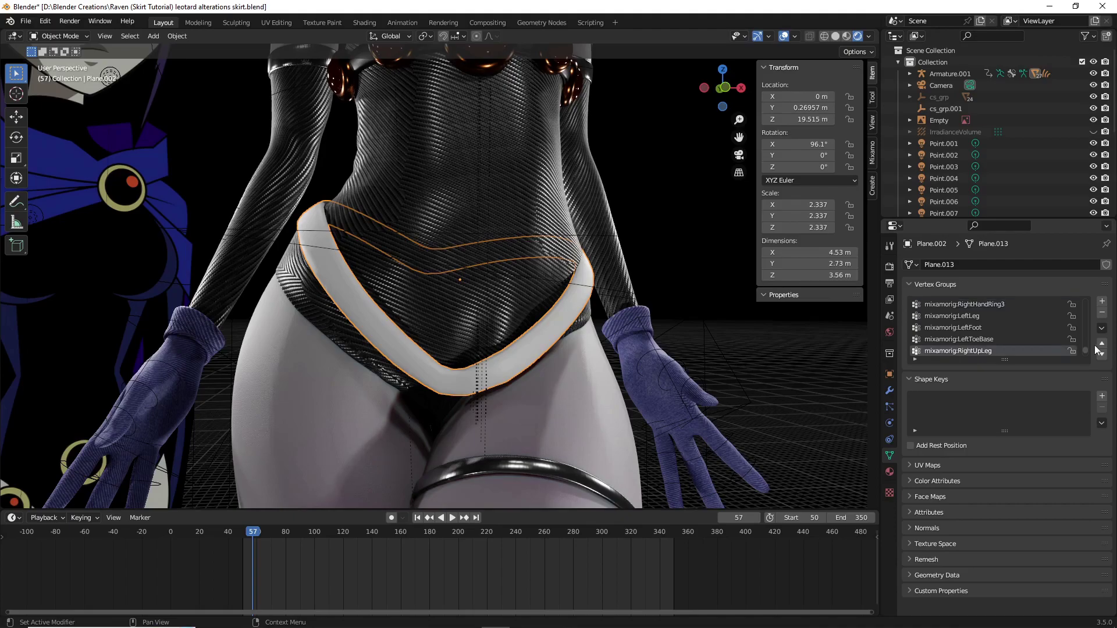
{"action": "left_click", "coordinate": [1101, 314]}
{"action": "middle_click_drag", "start_coordinate": [640, 368], "coordinate": [623, 389]}
{"action": "scroll", "coordinate": [633, 363], "scroll_direction": "down", "scroll_amount": 5}
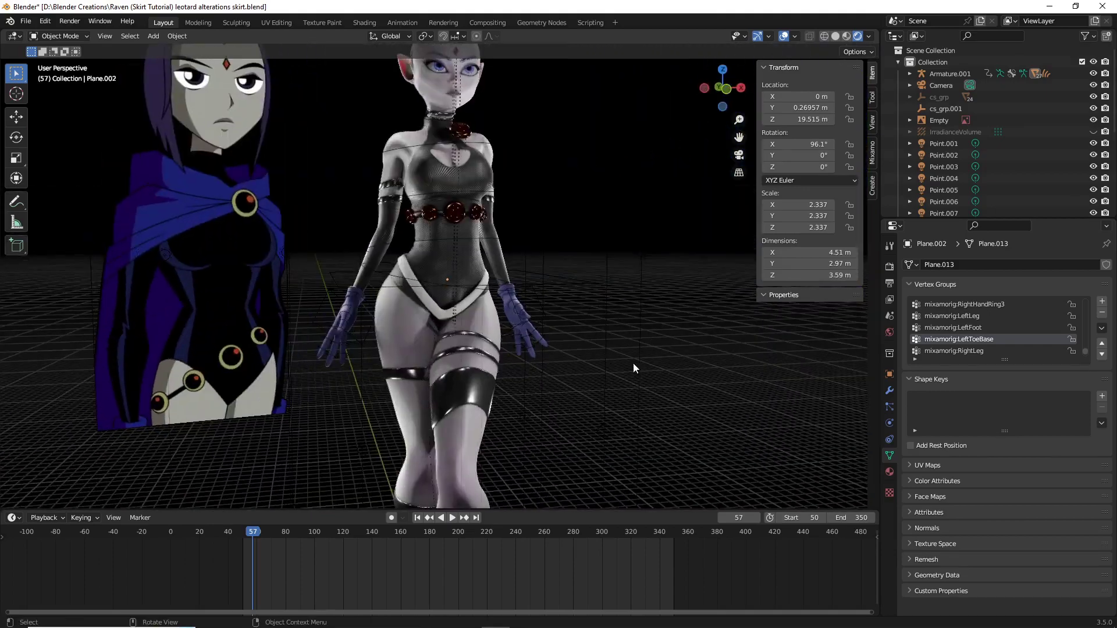
{"action": "scroll", "coordinate": [628, 362], "scroll_direction": "up", "scroll_amount": 7}
{"action": "middle_click_drag", "start_coordinate": [489, 405], "coordinate": [421, 403]}
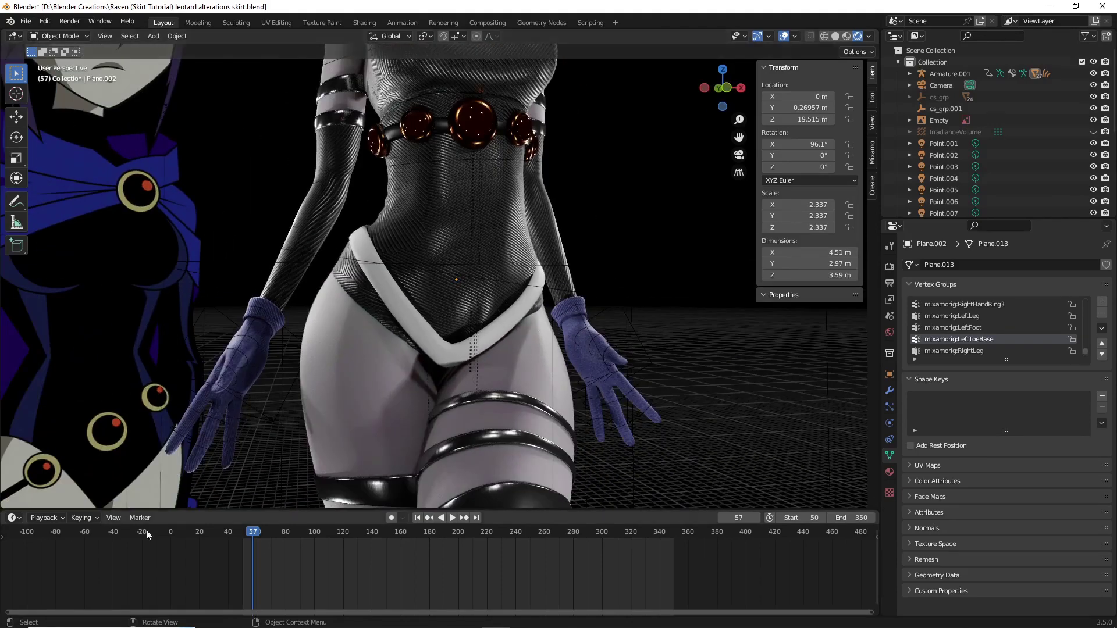
Step: Return the timeline to frame 0 and enter Edit Mode on the waistband
{"action": "left_click", "coordinate": [166, 533]}
{"action": "key", "text": "space"}
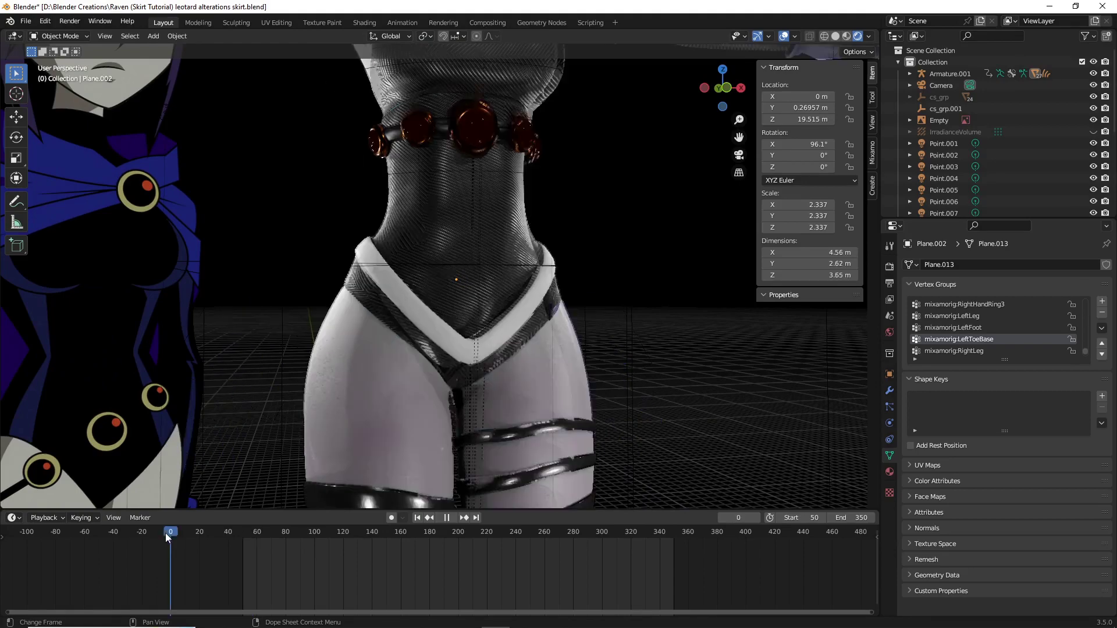
{"action": "middle_click_drag", "start_coordinate": [462, 412], "coordinate": [440, 406]}
{"action": "scroll", "coordinate": [439, 406], "scroll_direction": "down", "scroll_amount": 2}
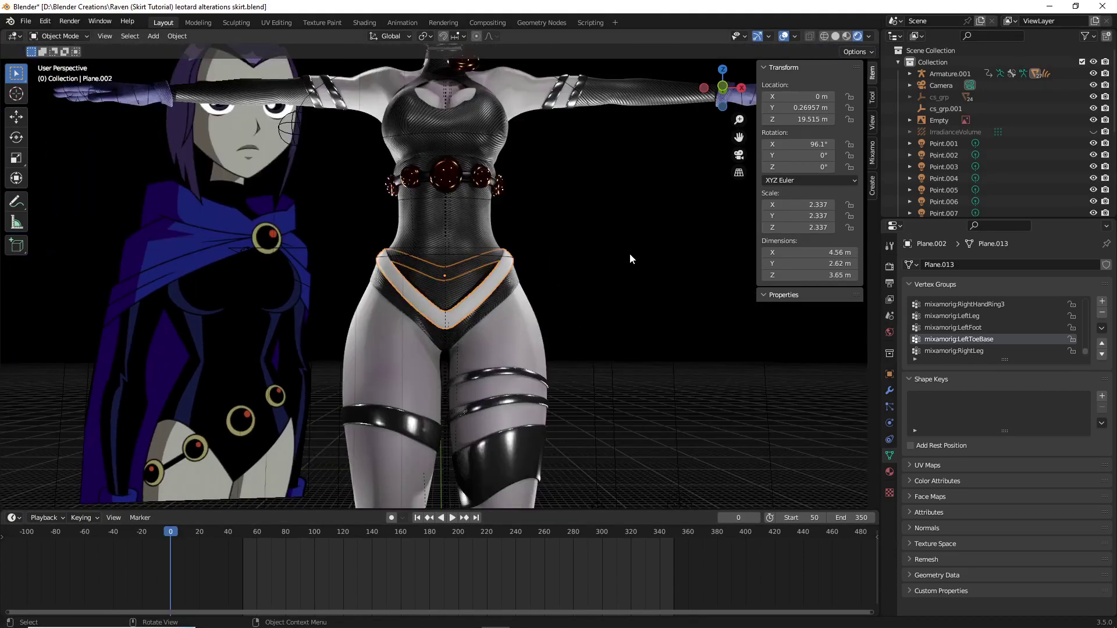
{"action": "key", "text": "Tab"}
Step: Clear the old selection and Alt-select the edge loop along the band's top edge
{"action": "scroll", "coordinate": [553, 279], "scroll_direction": "up", "scroll_amount": 2}
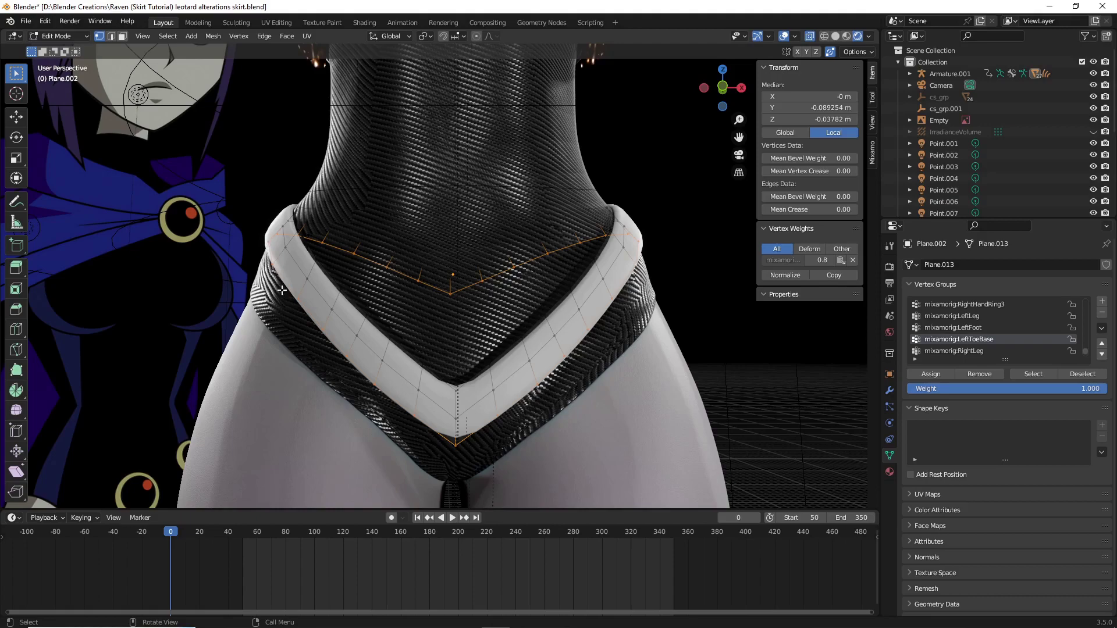
{"action": "middle_click_drag", "start_coordinate": [311, 305], "coordinate": [317, 302]}
{"action": "scroll", "coordinate": [318, 302], "scroll_direction": "up", "scroll_amount": 1}
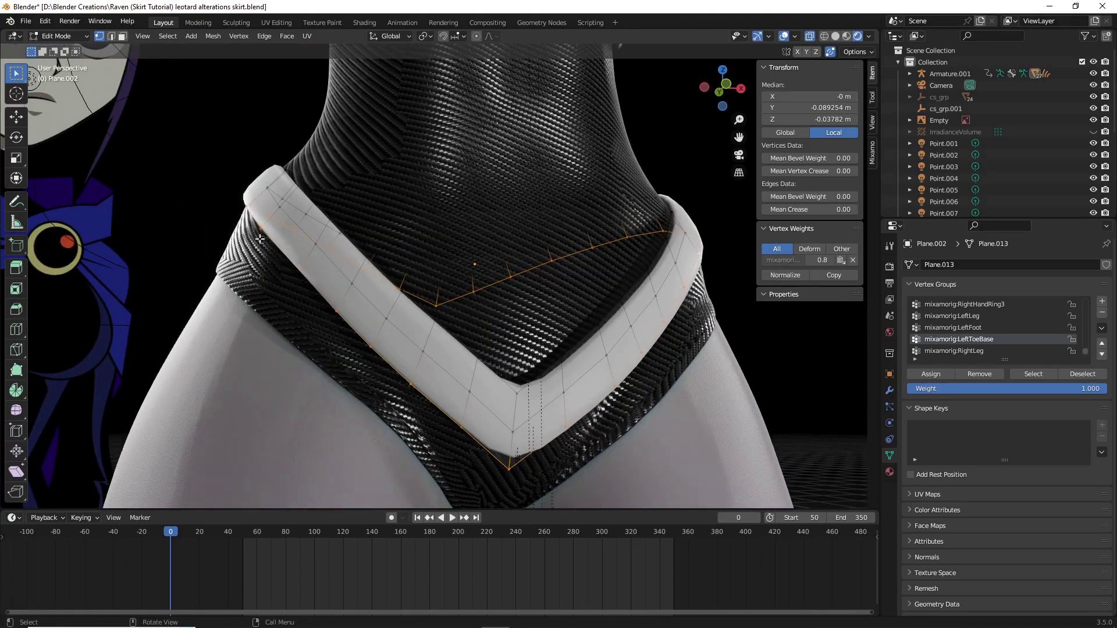
{"action": "left_click", "coordinate": [543, 459]}
{"action": "left_click", "coordinate": [509, 469]}
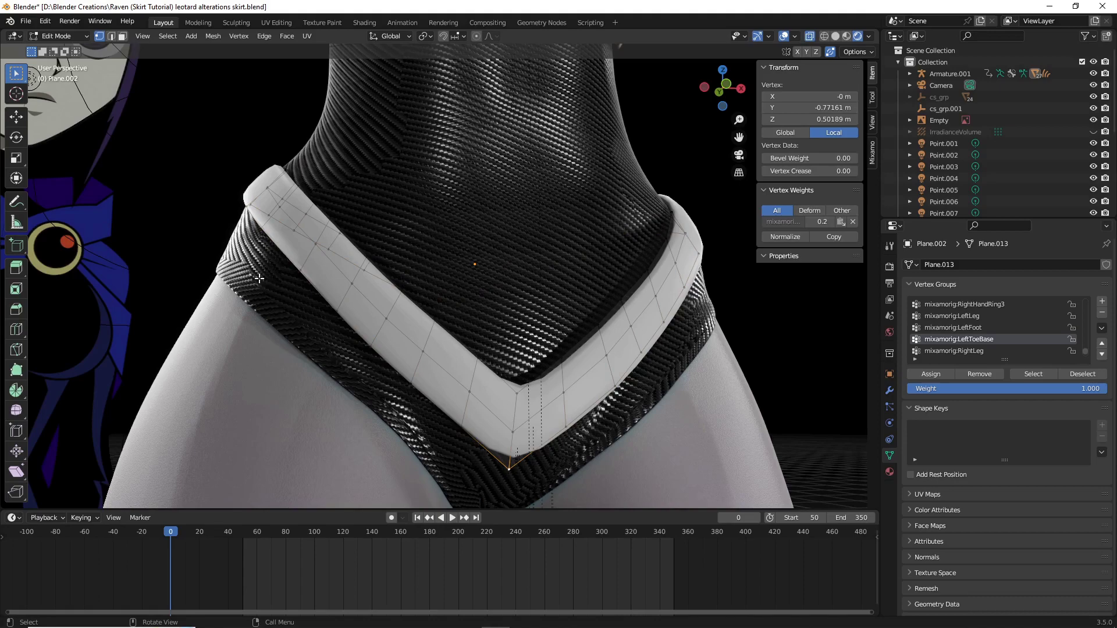
{"action": "left_click", "coordinate": [251, 205], "text": "alt"}
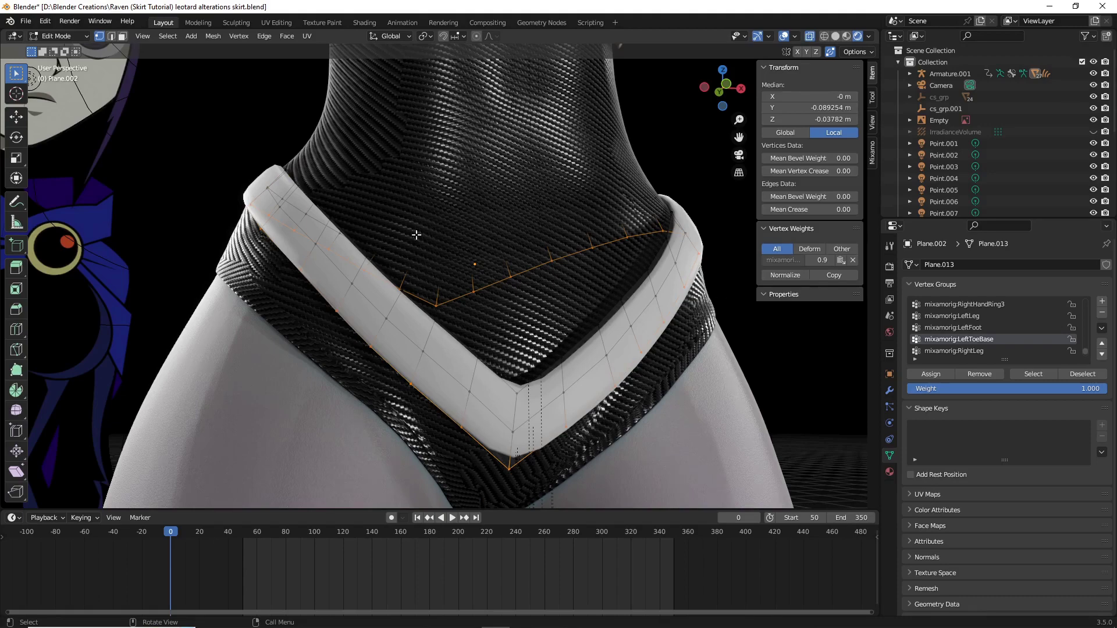
{"action": "scroll", "coordinate": [546, 411], "scroll_direction": "down", "scroll_amount": 5}
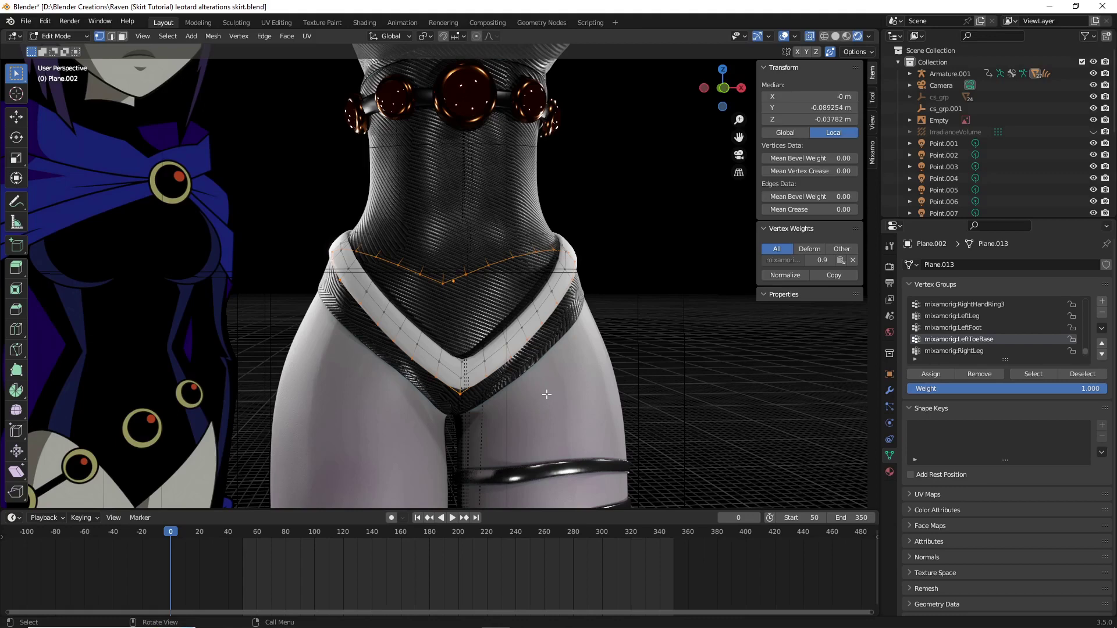
Step: Duplicate the top edge loop in place and separate it into its own object, Plane.007
{"action": "key", "text": "g"}
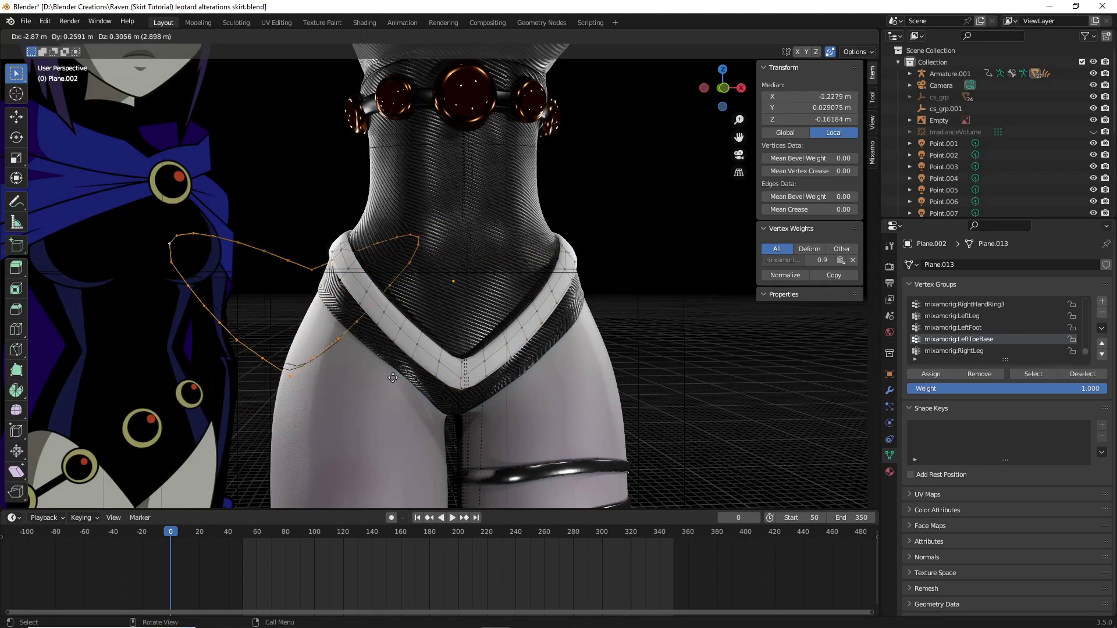
{"action": "key", "text": "Escape"}
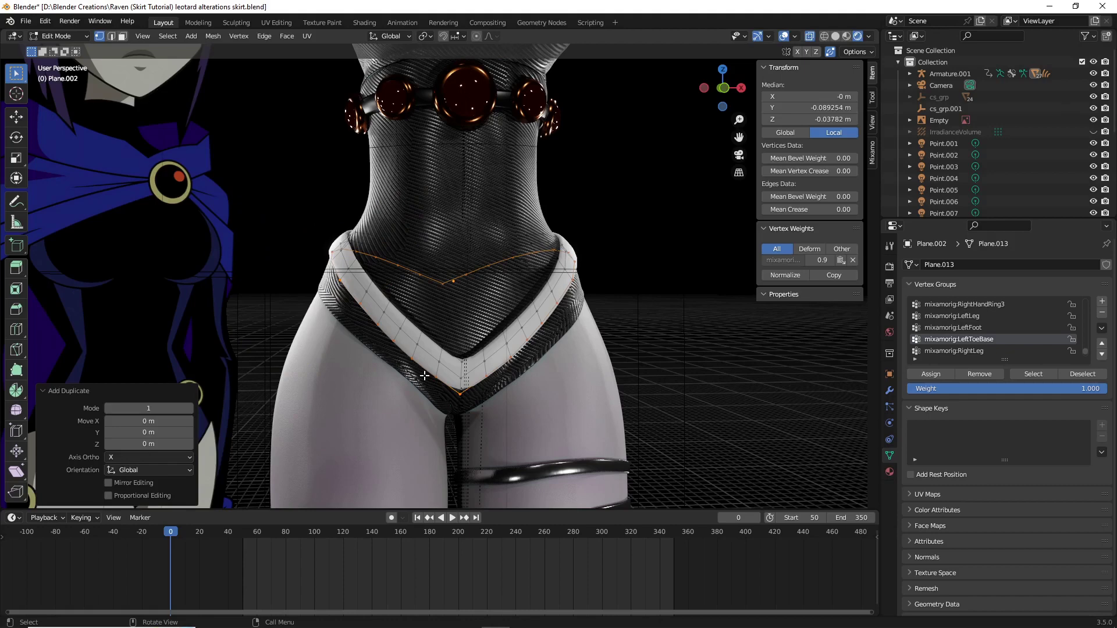
{"action": "key", "text": "p"}
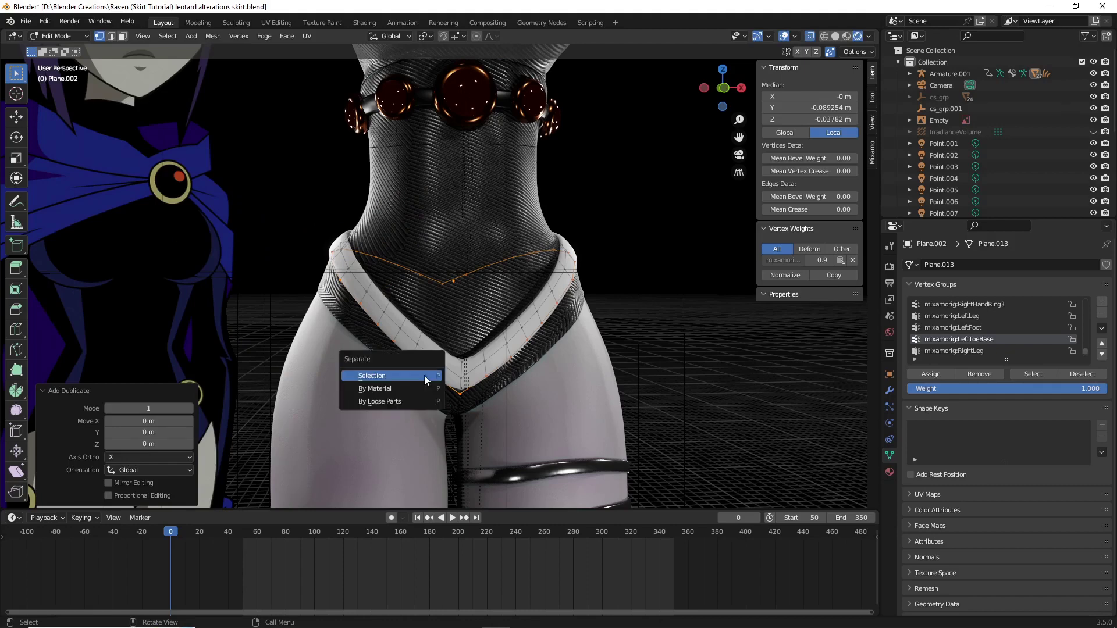
{"action": "left_click", "coordinate": [424, 375]}
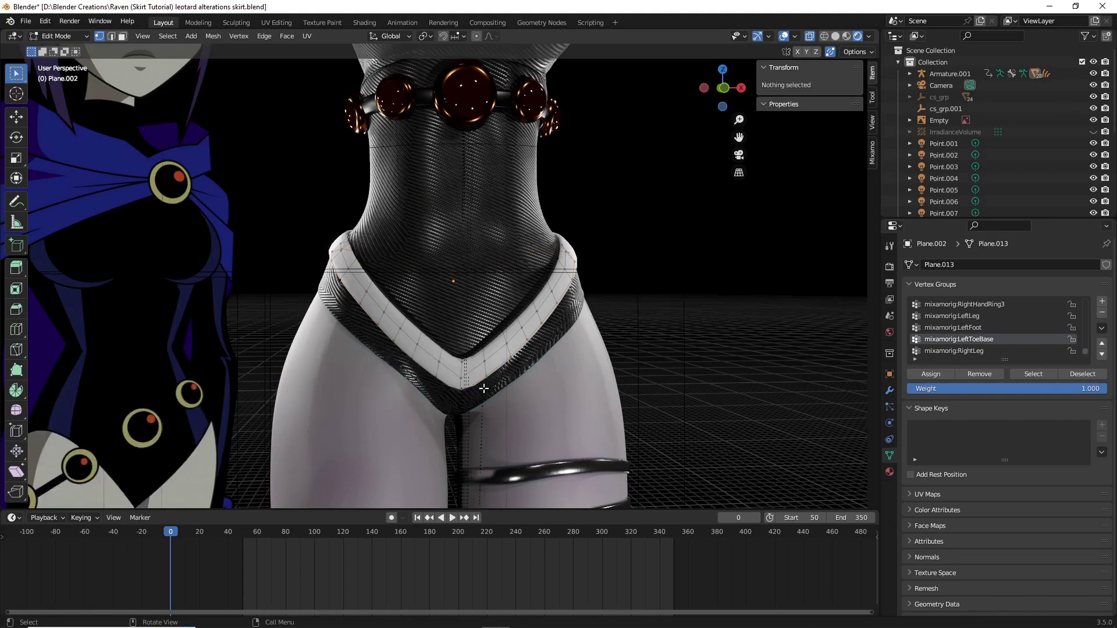
{"action": "key", "text": "Tab"}
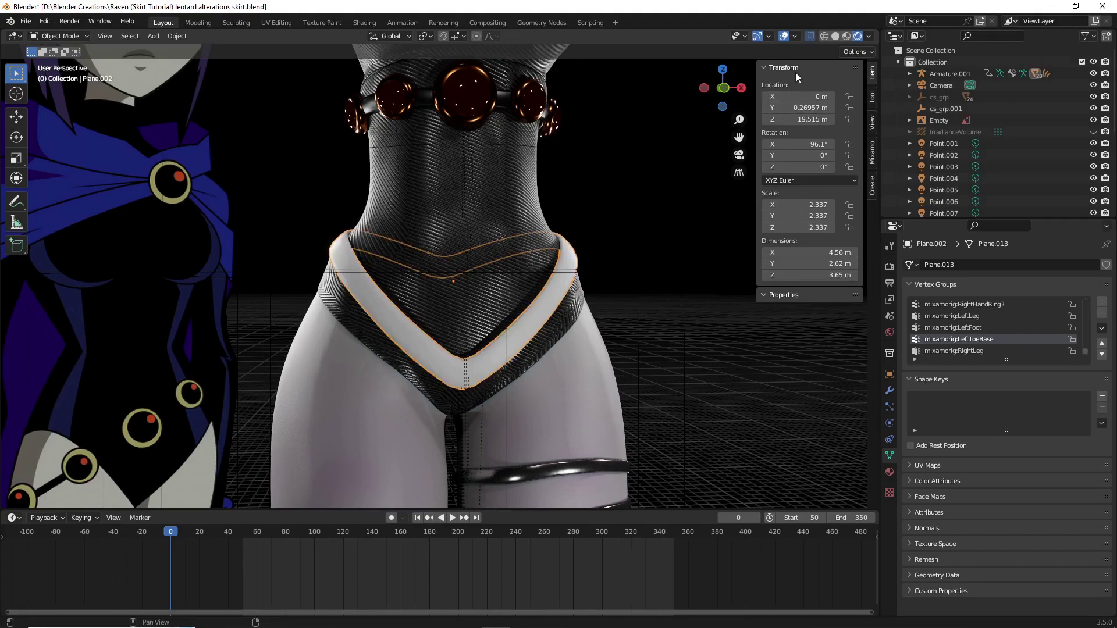
Step: Switch to solid shading and select the separated loop Plane.007 at the hips
{"action": "left_click", "coordinate": [835, 36]}
{"action": "middle_click_drag", "start_coordinate": [639, 311], "coordinate": [636, 278]}
{"action": "scroll", "coordinate": [636, 278], "scroll_direction": "up", "scroll_amount": 2}
{"action": "left_click", "coordinate": [502, 355]}
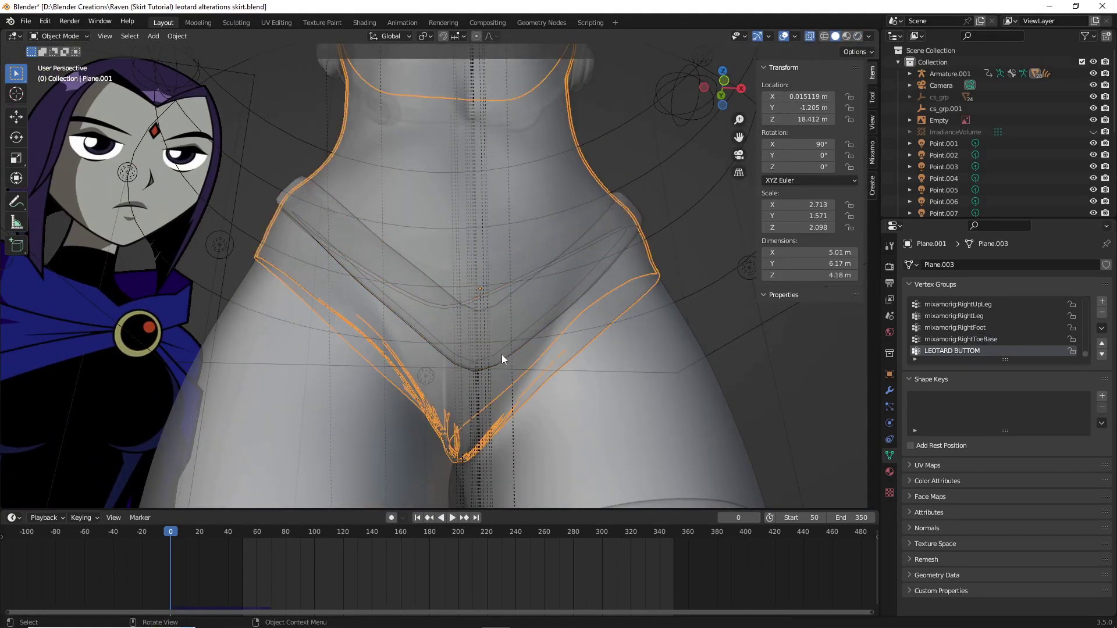
{"action": "left_click", "coordinate": [501, 349]}
{"action": "left_click", "coordinate": [500, 348]}
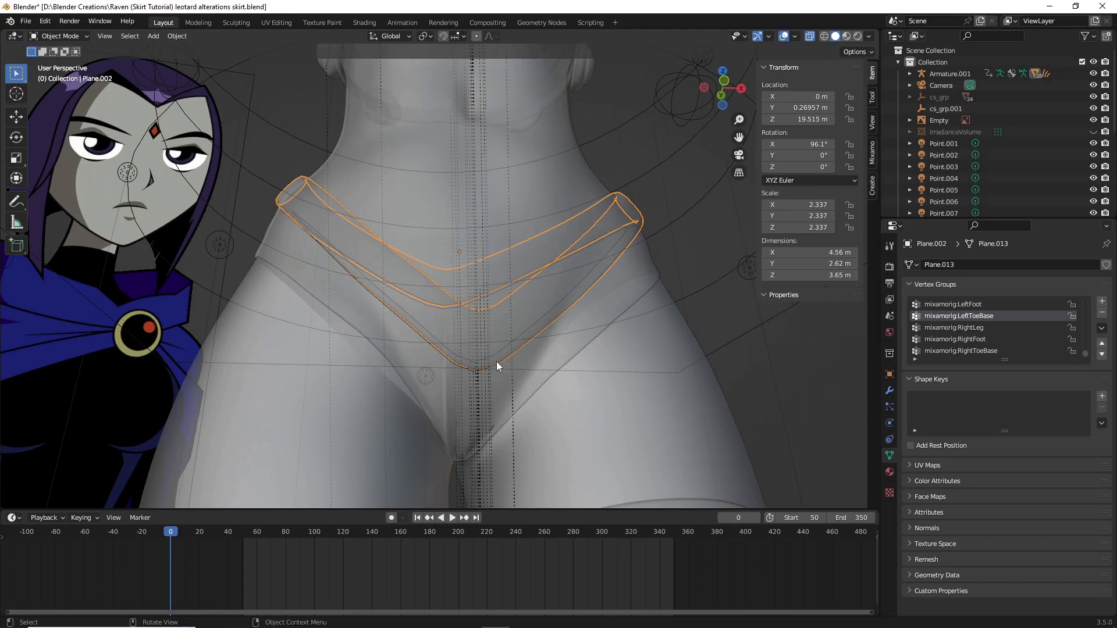
{"action": "left_click", "coordinate": [497, 362]}
{"action": "middle_click_drag", "start_coordinate": [496, 361], "coordinate": [519, 385]}
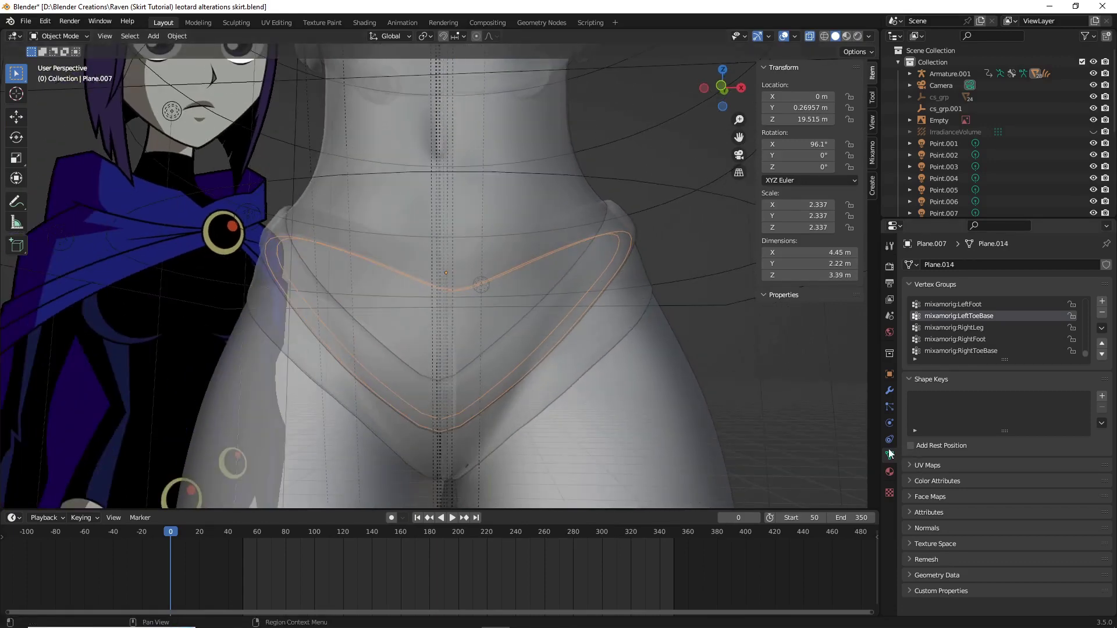
Step: Remove Plane.007's Solidify and Subdivision modifiers, leaving only Armature
{"action": "left_click", "coordinate": [889, 391]}
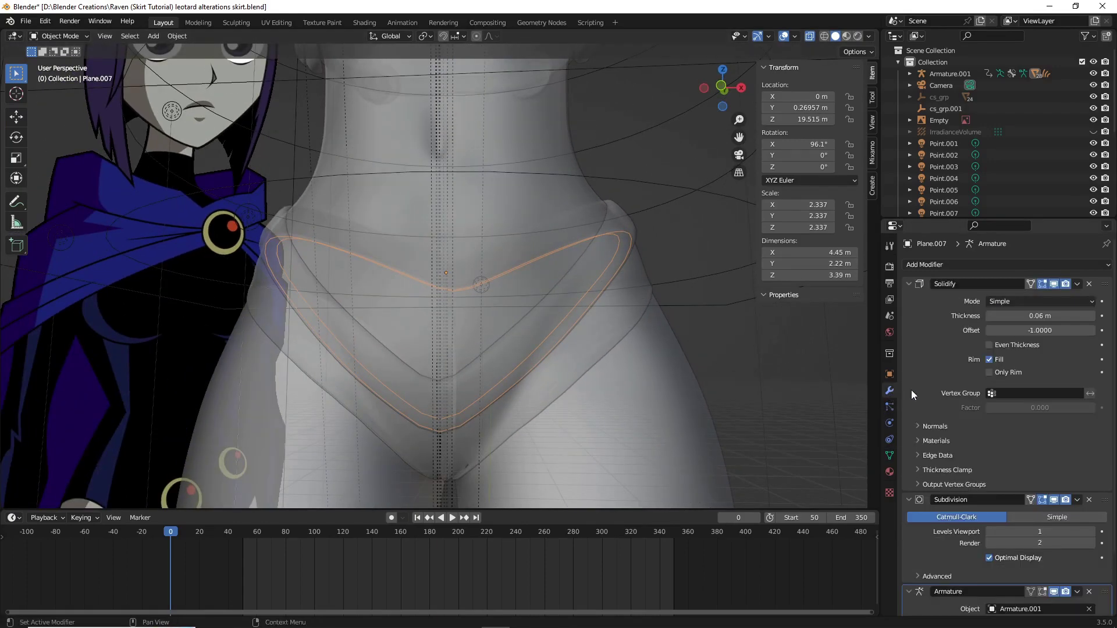
{"action": "left_click", "coordinate": [1088, 284]}
{"action": "left_click", "coordinate": [1089, 284]}
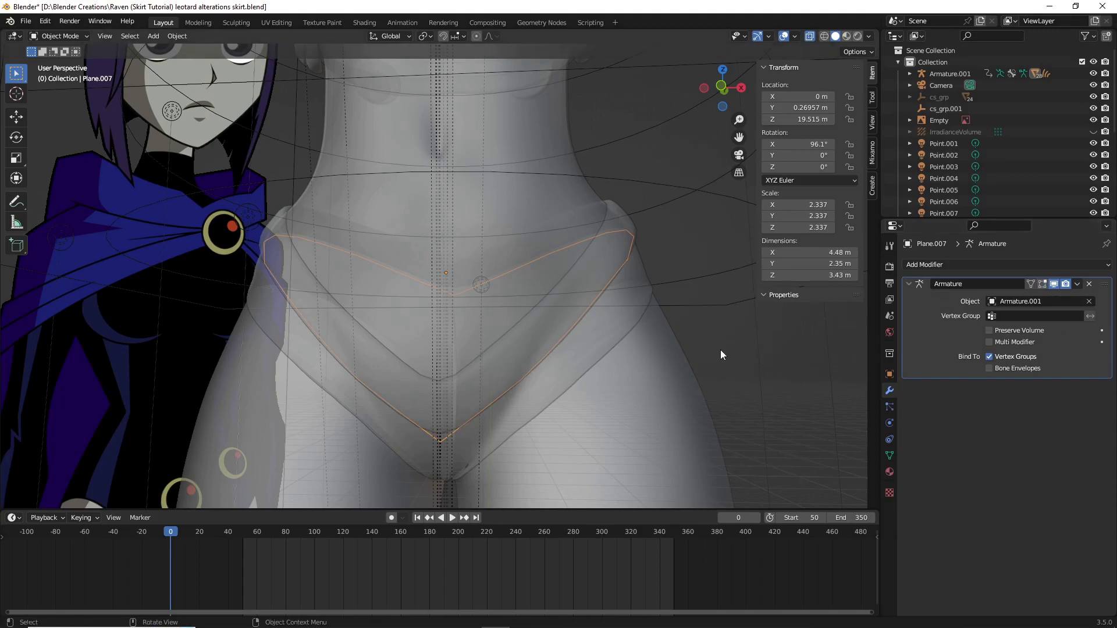
{"action": "scroll", "coordinate": [721, 355], "scroll_direction": "down", "scroll_amount": 2}
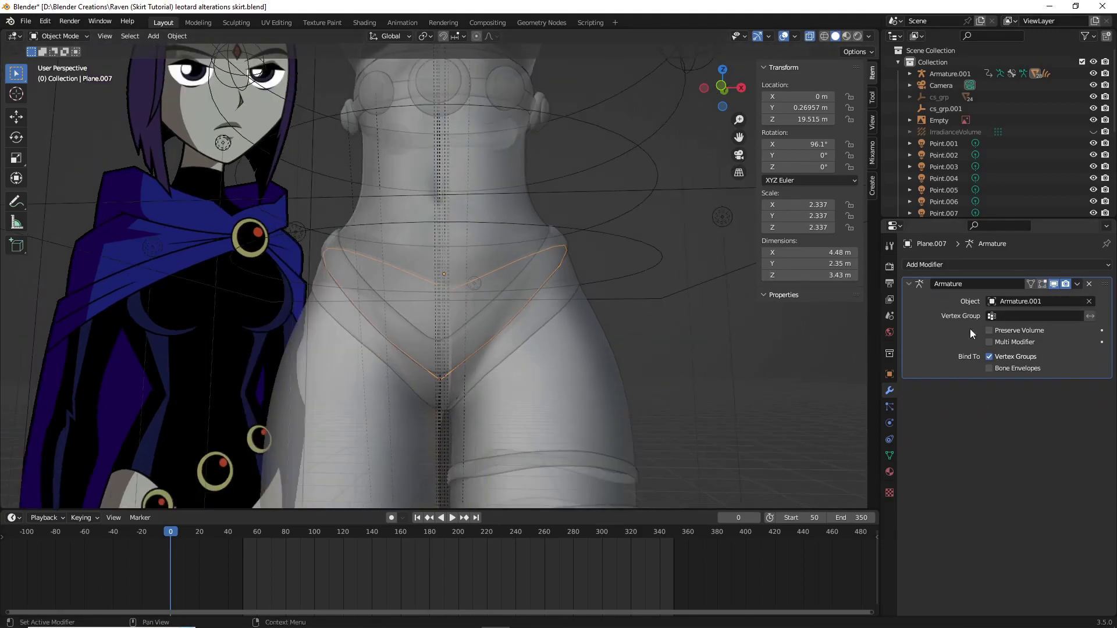
{"action": "scroll", "coordinate": [779, 370], "scroll_direction": "up", "scroll_amount": 4}
Step: Extrude Plane.007's whole loop straight down about 1.13 m to form a skirt panel
{"action": "key", "text": "Tab"}
{"action": "scroll", "coordinate": [597, 273], "scroll_direction": "down", "scroll_amount": 2}
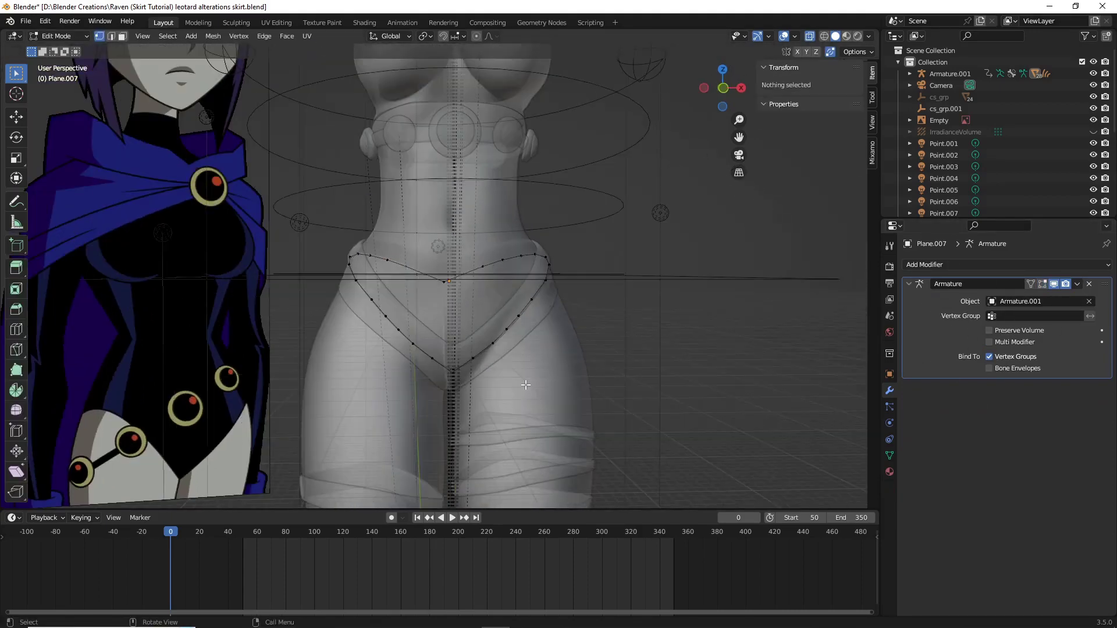
{"action": "key", "text": "a"}
{"action": "key", "text": "e"}
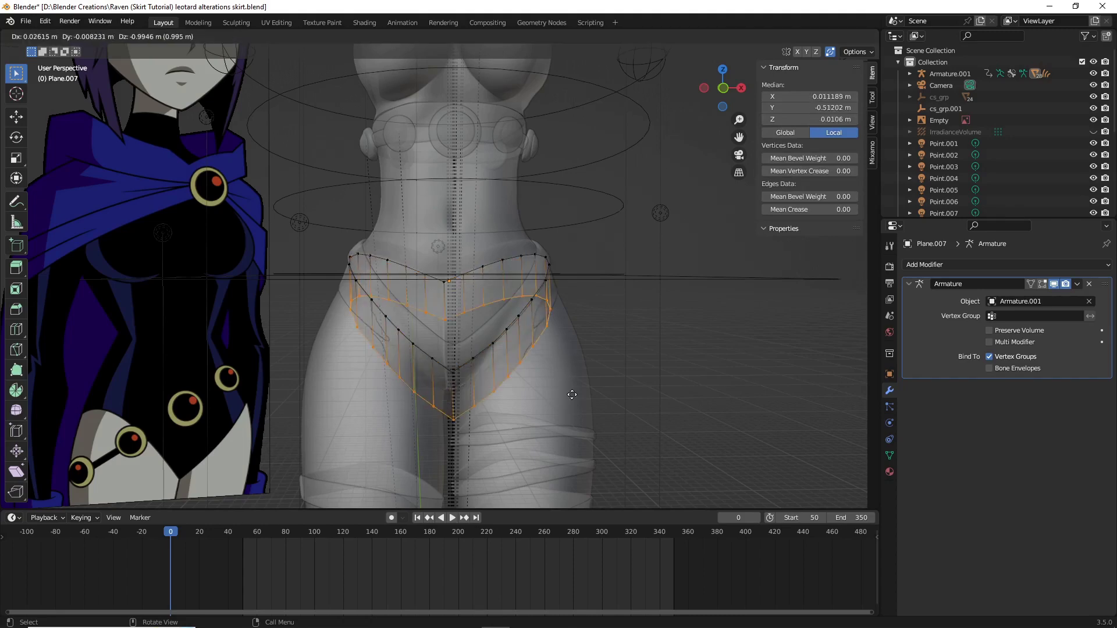
{"action": "key", "text": "s"}
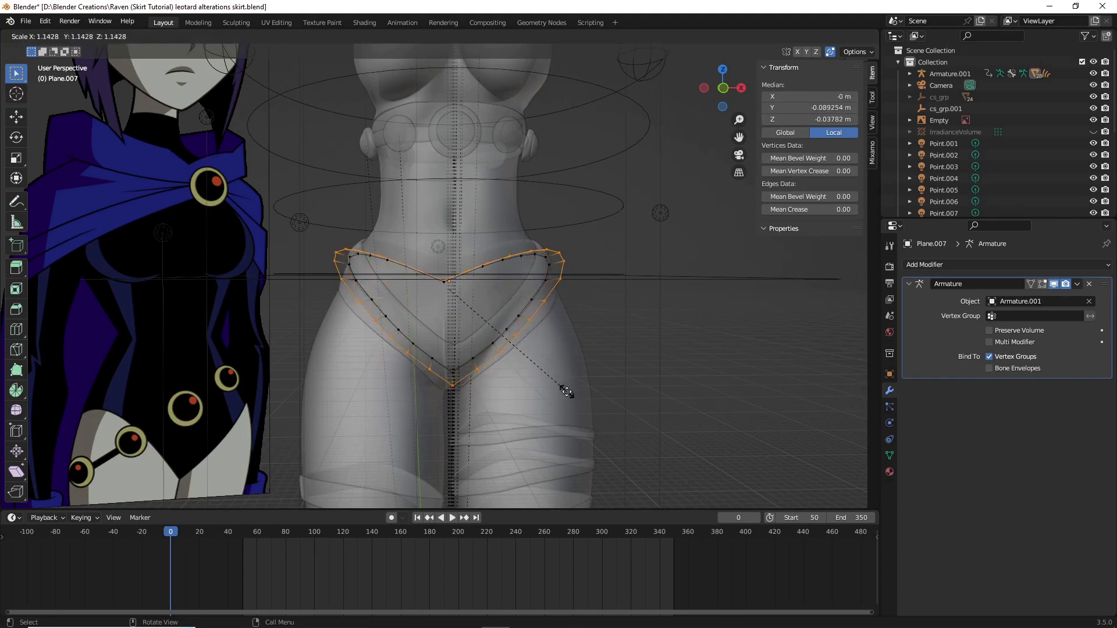
{"action": "key", "text": "Escape"}
{"action": "key", "text": "g"}
{"action": "key", "text": "z"}
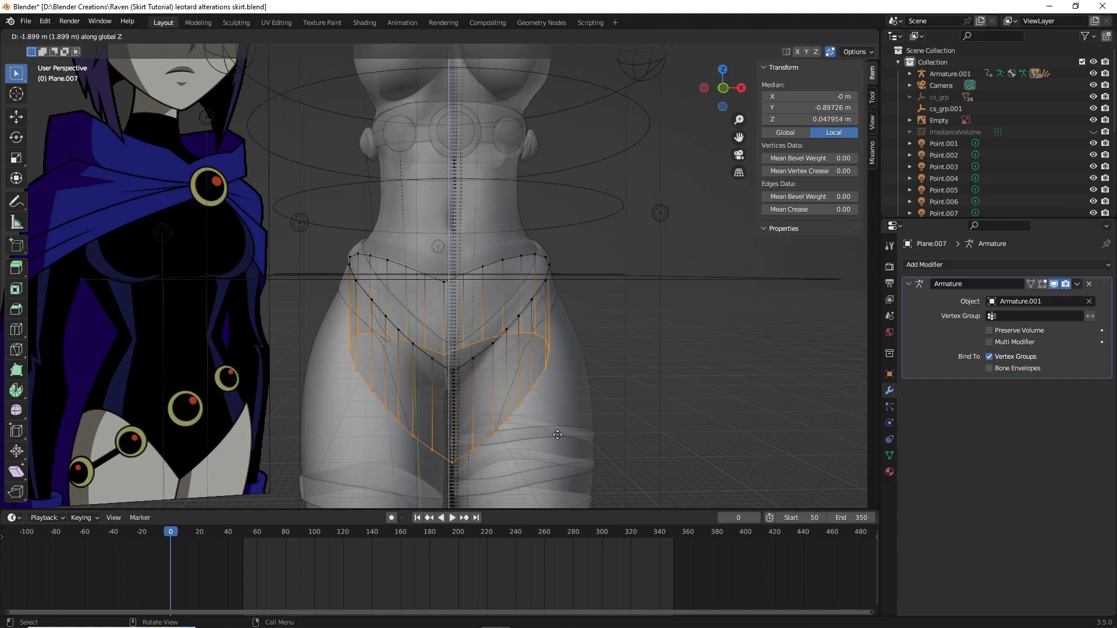
{"action": "left_click", "coordinate": [557, 442]}
{"action": "middle_click_drag", "start_coordinate": [557, 442], "coordinate": [508, 432]}
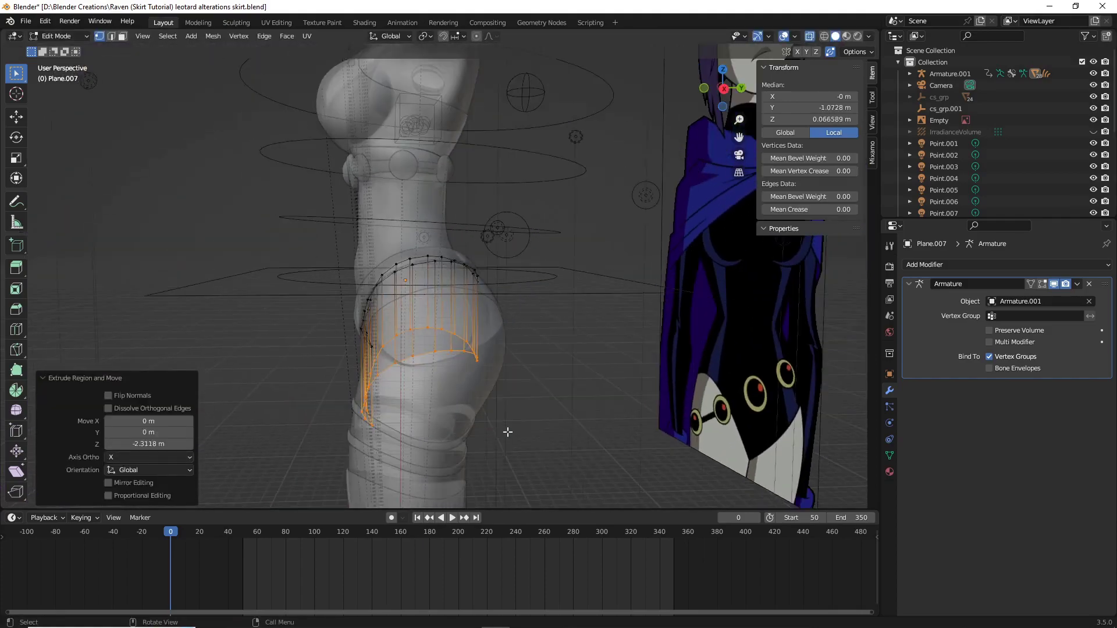
Step: Turn off see-through shading and scale the hem outward to flare the skirt
{"action": "left_click", "coordinate": [810, 38]}
{"action": "middle_click_drag", "start_coordinate": [466, 296], "coordinate": [577, 291]}
{"action": "key", "text": "s"}
{"action": "mouse_move", "coordinate": [562, 399]}
{"action": "middle_mouse_down"}
{"action": "mouse_move", "coordinate": [584, 399]}
{"action": "mouse_move", "coordinate": [523, 403]}
{"action": "mouse_move", "coordinate": [556, 416]}
{"action": "middle_mouse_up"}
{"action": "left_click", "coordinate": [643, 392]}
Step: Shift the hem backward along Y, then raise the selected skirt vertices along Z
{"action": "key", "text": "g"}
{"action": "key", "text": "y"}
{"action": "left_click", "coordinate": [567, 413]}
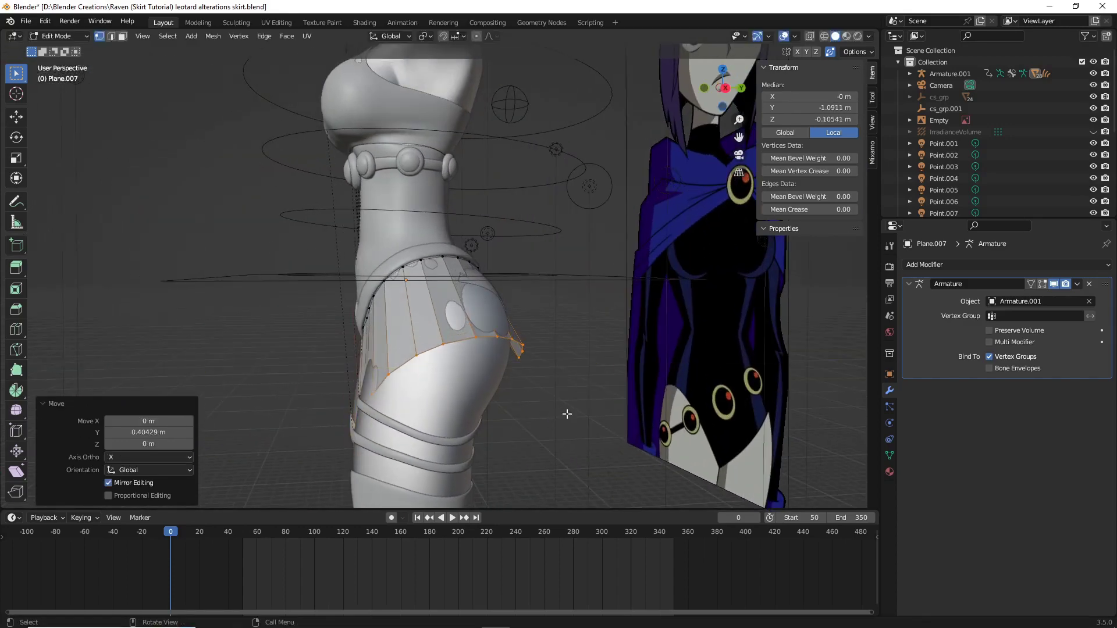
{"action": "middle_click_drag", "start_coordinate": [624, 422], "coordinate": [666, 398]}
{"action": "key", "text": "g"}
{"action": "key", "text": "z"}
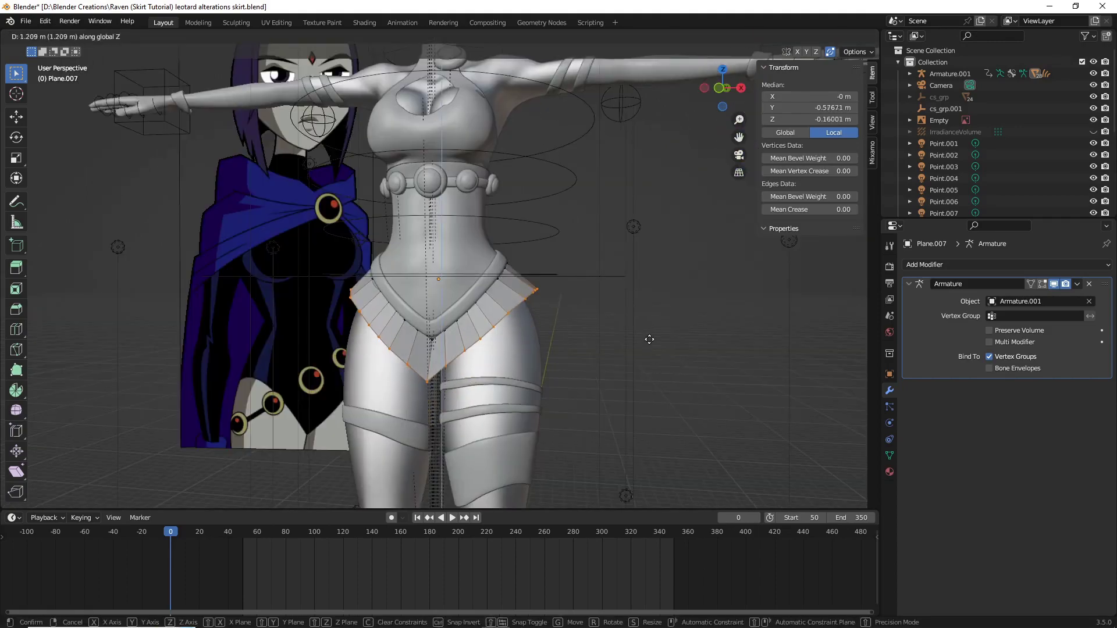
{"action": "left_click", "coordinate": [646, 339]}
{"action": "middle_click_drag", "start_coordinate": [647, 339], "coordinate": [606, 366]}
Step: Tilt the skirt −2.55° on X and move it 0.243 m along Y
{"action": "key", "text": "r"}
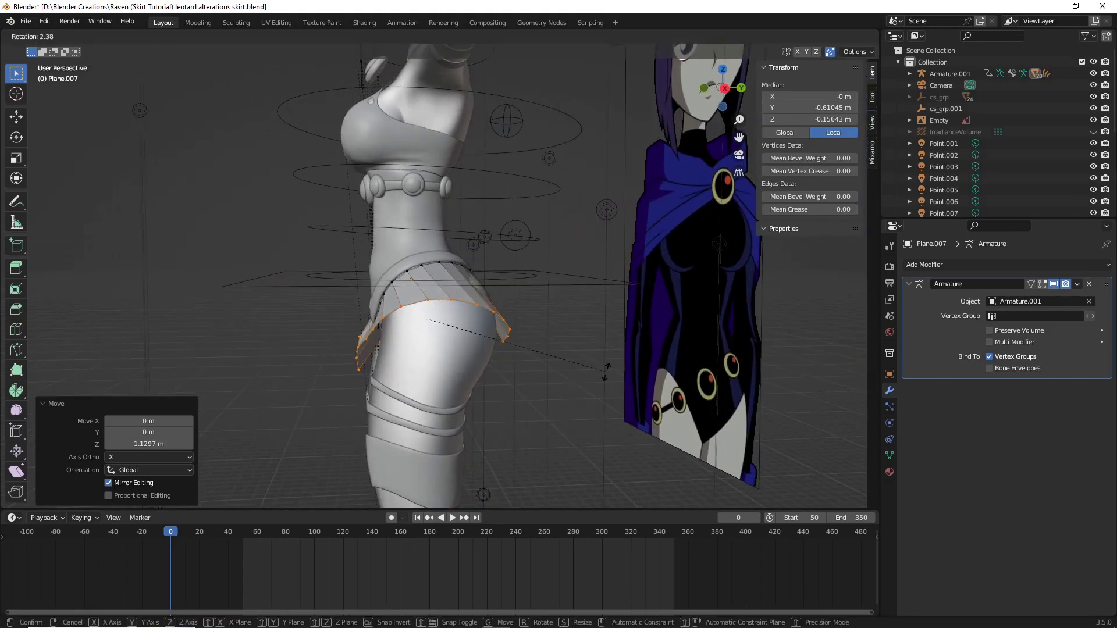
{"action": "left_click", "coordinate": [606, 373]}
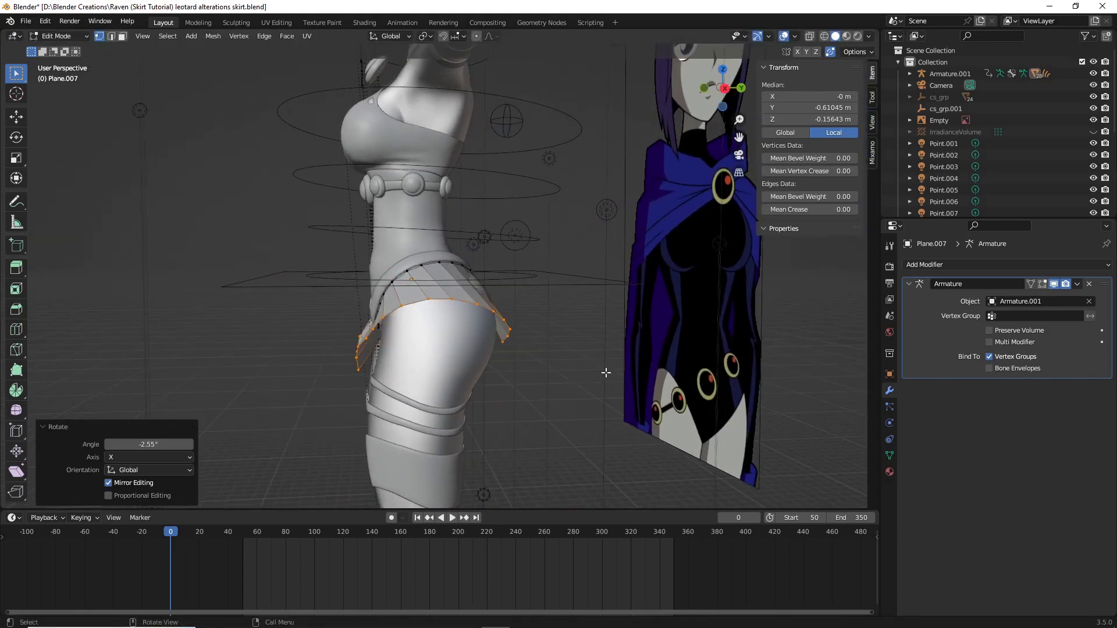
{"action": "key", "text": "g"}
{"action": "key", "text": "y"}
{"action": "left_click", "coordinate": [611, 371]}
{"action": "middle_click_drag", "start_coordinate": [611, 372], "coordinate": [808, 387]}
{"action": "middle_click_drag", "start_coordinate": [500, 366], "coordinate": [610, 383]}
{"action": "scroll", "coordinate": [671, 364], "scroll_direction": "up", "scroll_amount": 2}
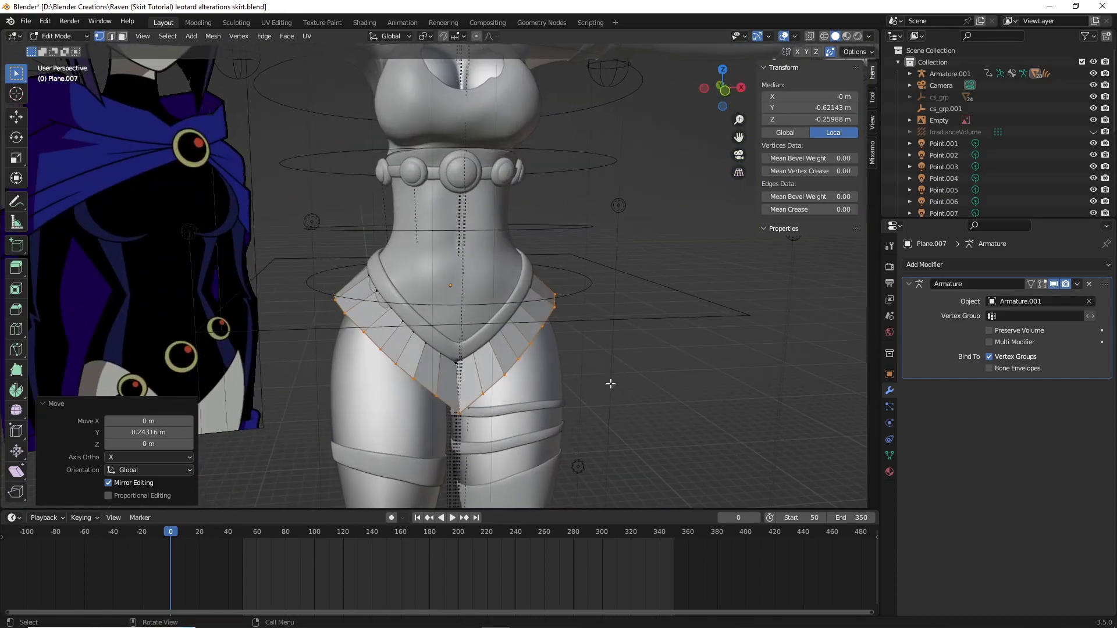
Step: Return to Object Mode and orbit to view the skirt's sides and front
{"action": "left_click_drag", "start_coordinate": [738, 138], "coordinate": [720, 77]}
{"action": "key", "text": "Tab"}
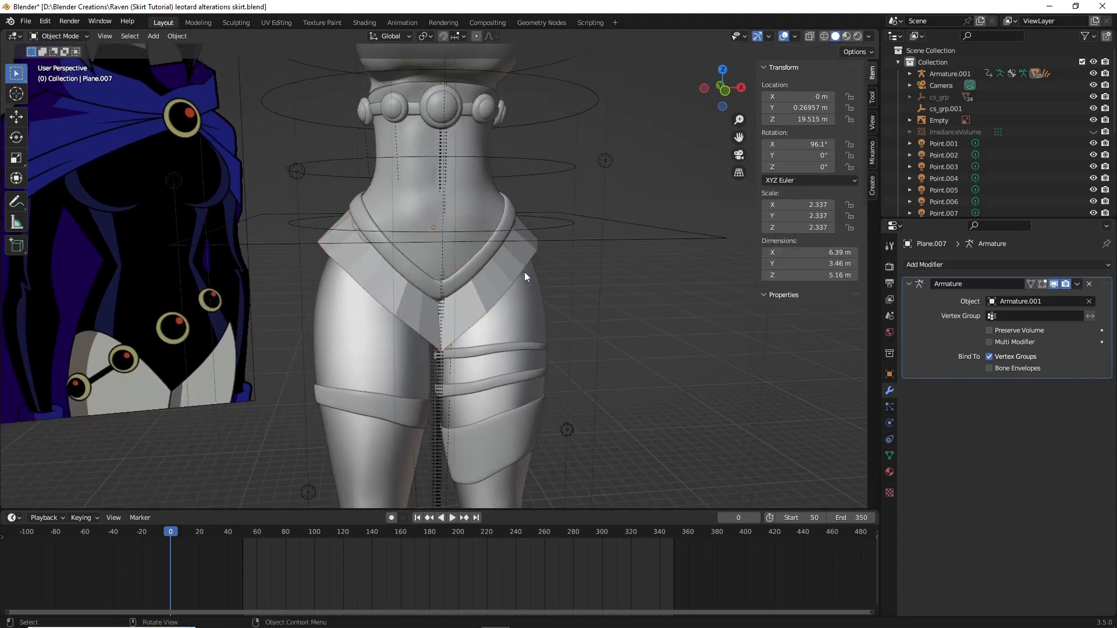
{"action": "middle_click_drag", "start_coordinate": [603, 309], "coordinate": [440, 292]}
{"action": "scroll", "coordinate": [440, 292], "scroll_direction": "up", "scroll_amount": 5}
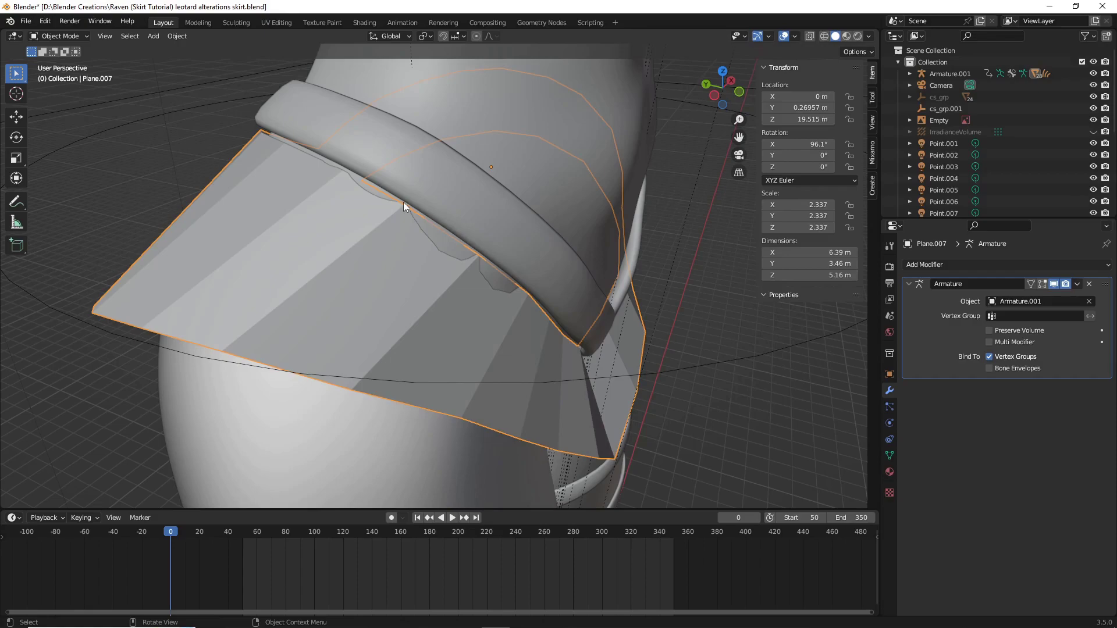
{"action": "mouse_move", "coordinate": [429, 223]}
{"action": "middle_mouse_down"}
{"action": "mouse_move", "coordinate": [494, 256]}
{"action": "mouse_move", "coordinate": [448, 230]}
{"action": "middle_mouse_up"}
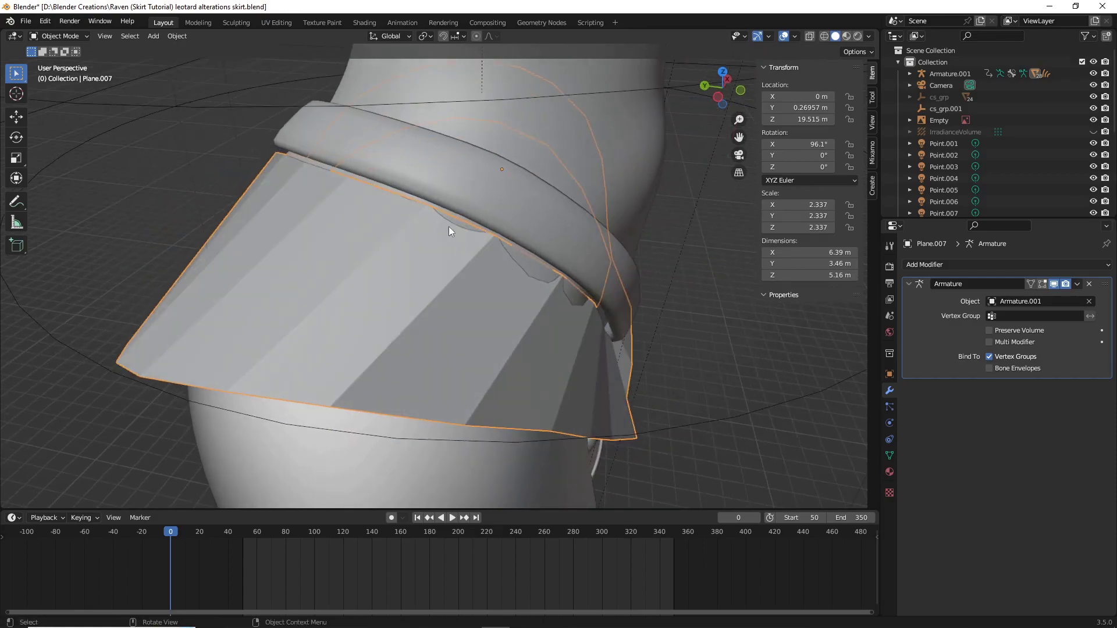
{"action": "left_click", "coordinate": [575, 262]}
{"action": "middle_click_drag", "start_coordinate": [606, 278], "coordinate": [574, 298]}
Step: Select the skirt object Plane.007 and enter Edit Mode on it
{"action": "left_click", "coordinate": [445, 295]}
{"action": "middle_click_drag", "start_coordinate": [444, 295], "coordinate": [698, 343]}
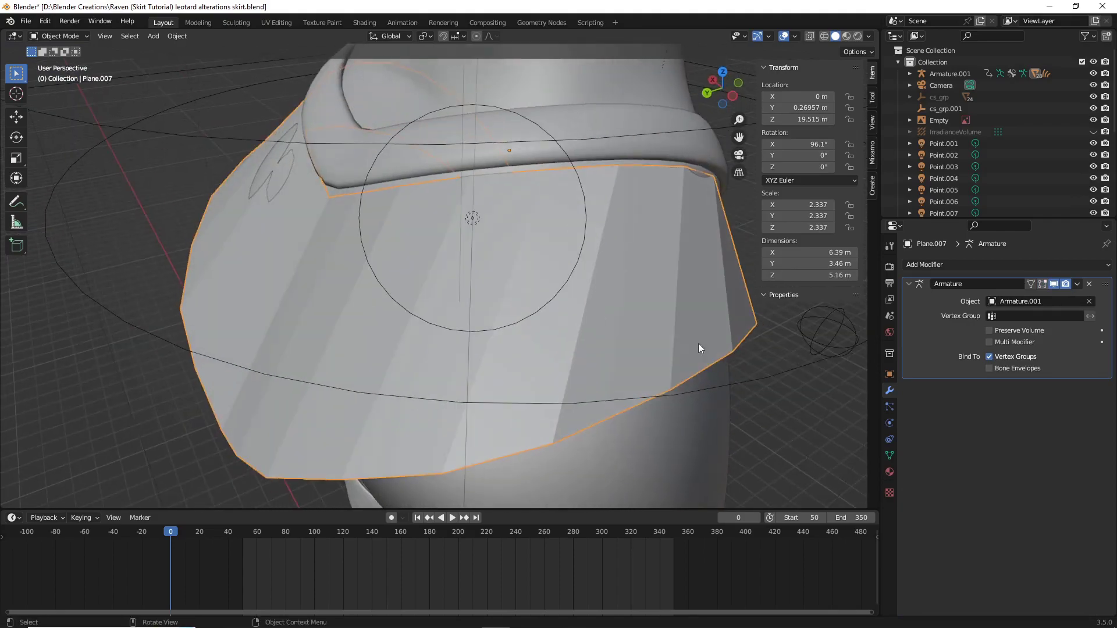
{"action": "scroll", "coordinate": [557, 337], "scroll_direction": "down", "scroll_amount": 3}
{"action": "middle_click_drag", "start_coordinate": [558, 337], "coordinate": [581, 298]}
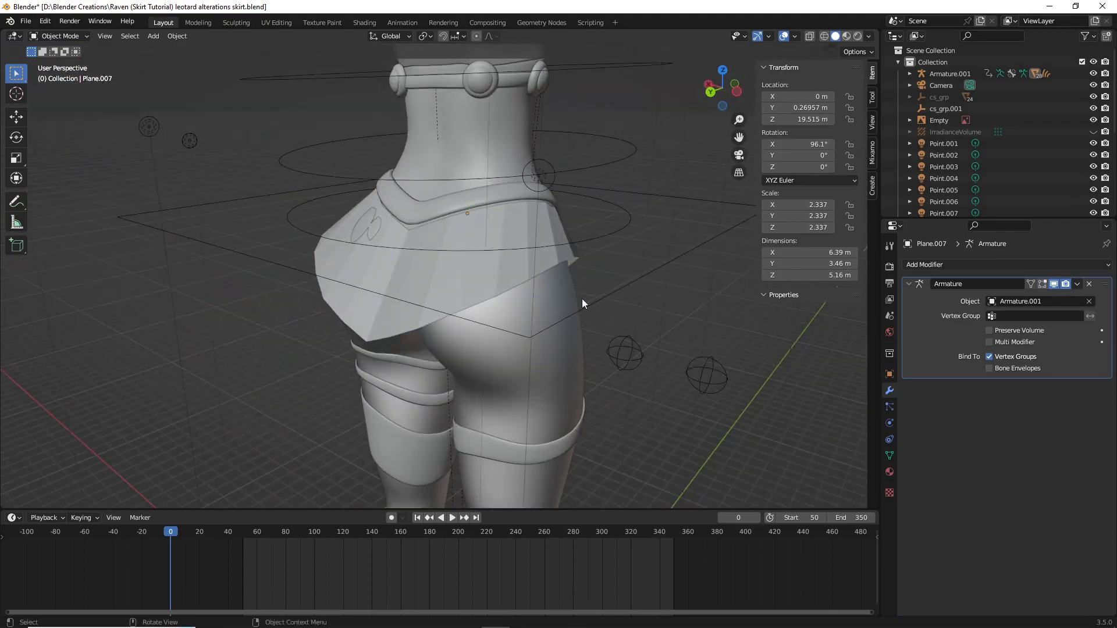
{"action": "scroll", "coordinate": [619, 292], "scroll_direction": "up", "scroll_amount": 3}
{"action": "left_click", "coordinate": [574, 263]}
{"action": "middle_click_drag", "start_coordinate": [652, 211], "coordinate": [536, 287]}
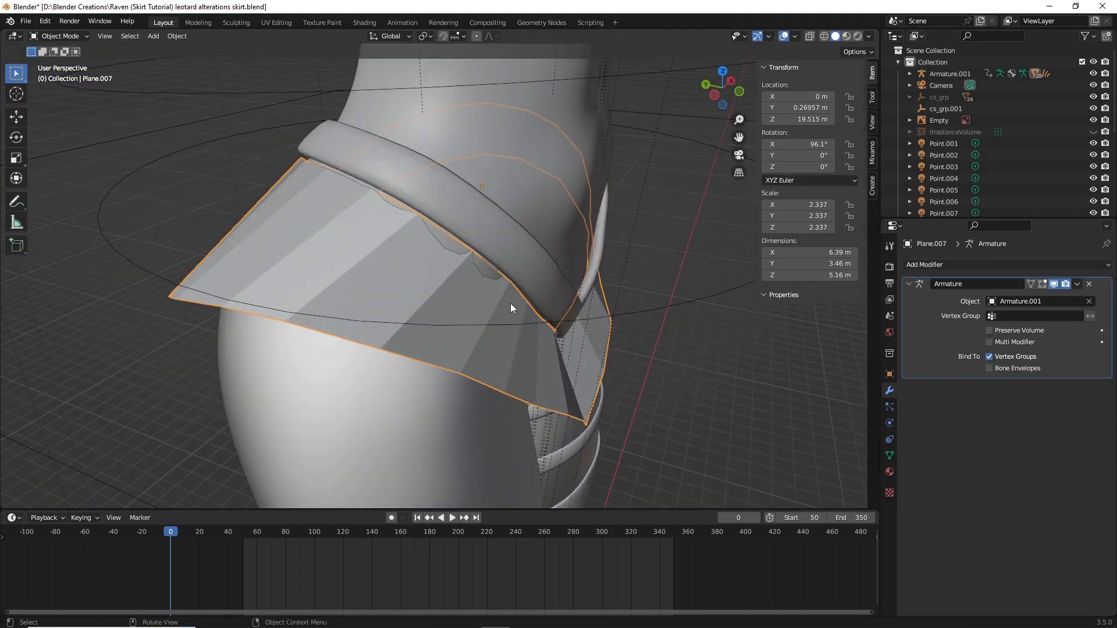
{"action": "key", "text": "Tab"}
Step: Add three evenly centred horizontal edge loops around the skirt with Ctrl+R
{"action": "key", "text": "ctrl+r"}
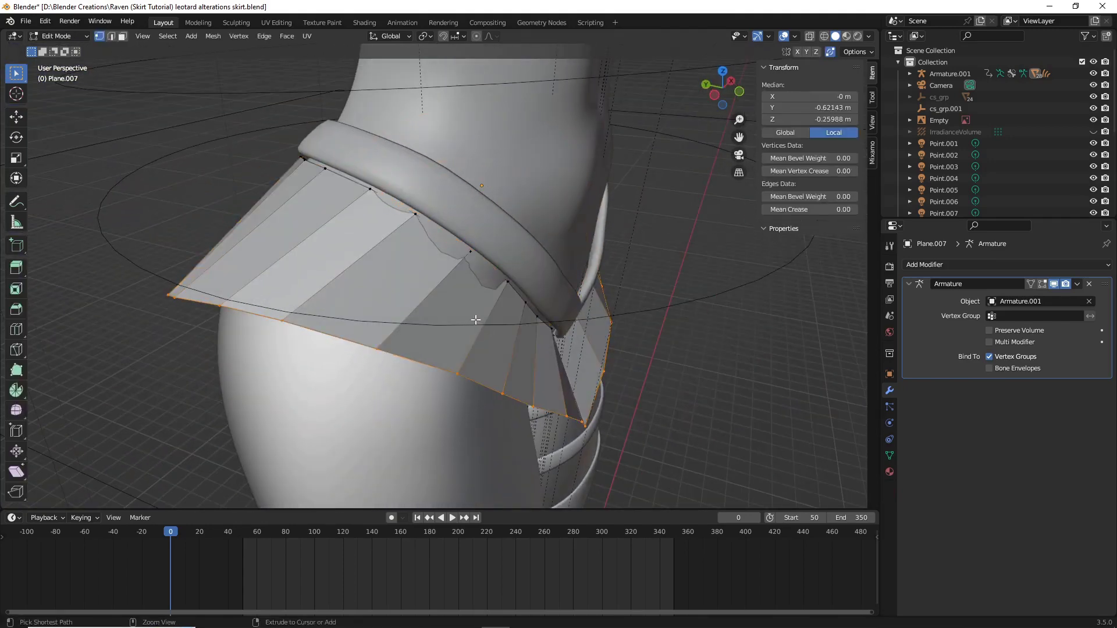
{"action": "middle_click_drag", "start_coordinate": [476, 319], "coordinate": [510, 295]}
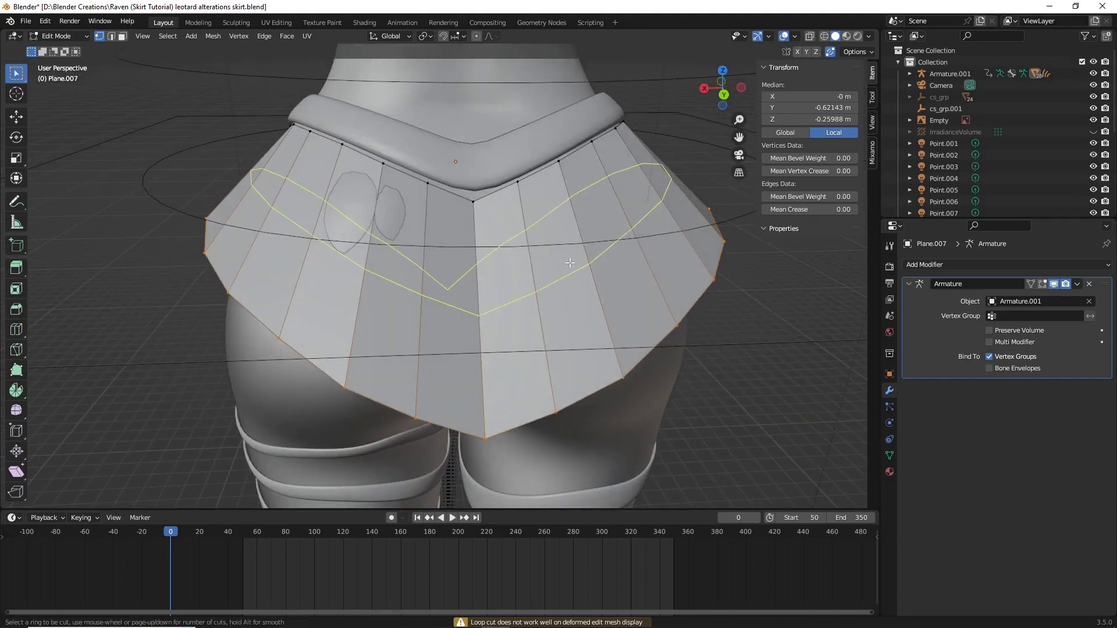
{"action": "scroll", "coordinate": [569, 262], "scroll_direction": "up", "scroll_amount": 2}
{"action": "scroll", "coordinate": [570, 262], "scroll_direction": "up", "scroll_amount": 1}
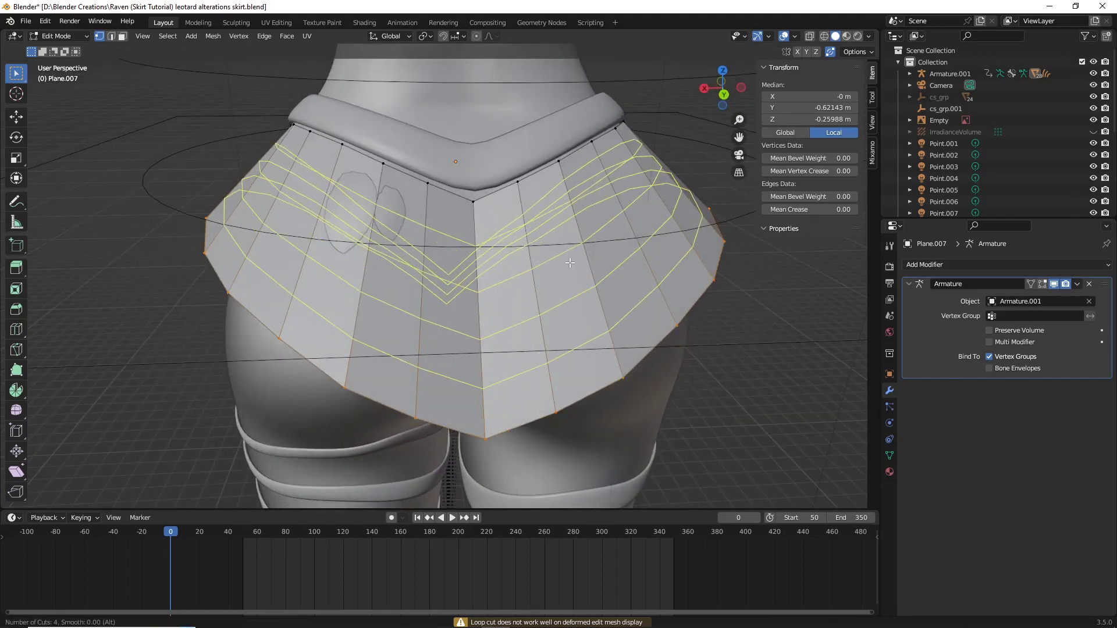
{"action": "scroll", "coordinate": [569, 262], "scroll_direction": "down", "scroll_amount": 1}
{"action": "left_click", "coordinate": [569, 262]}
{"action": "right_click", "coordinate": [571, 262]}
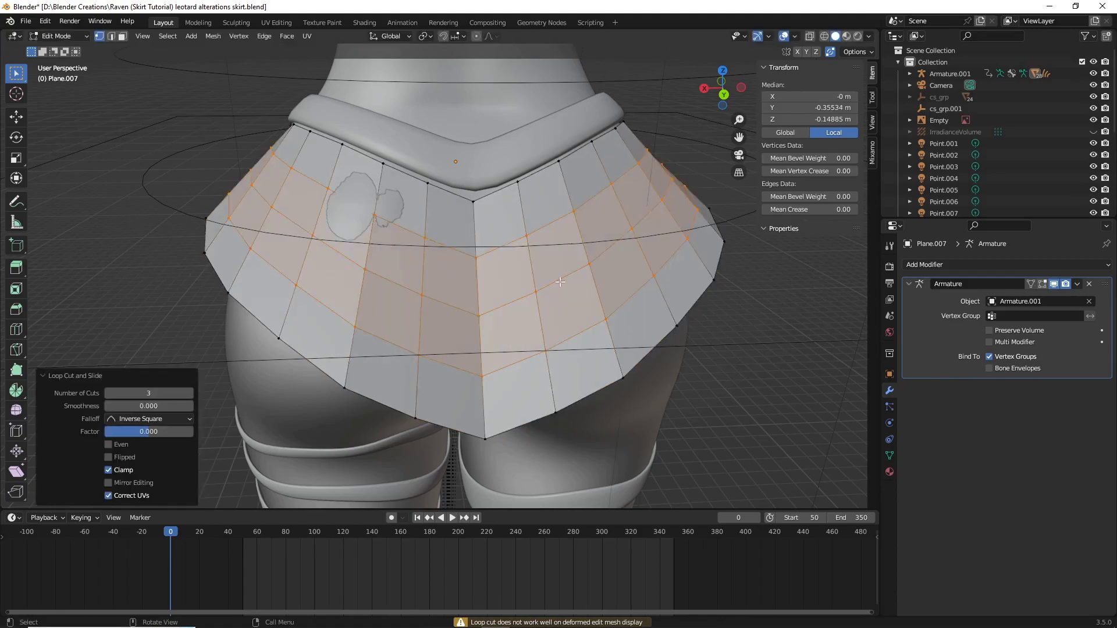
Step: Cut four centred vertical edge loops across the skirt's left panel
{"action": "middle_click_drag", "start_coordinate": [571, 262], "coordinate": [442, 316]}
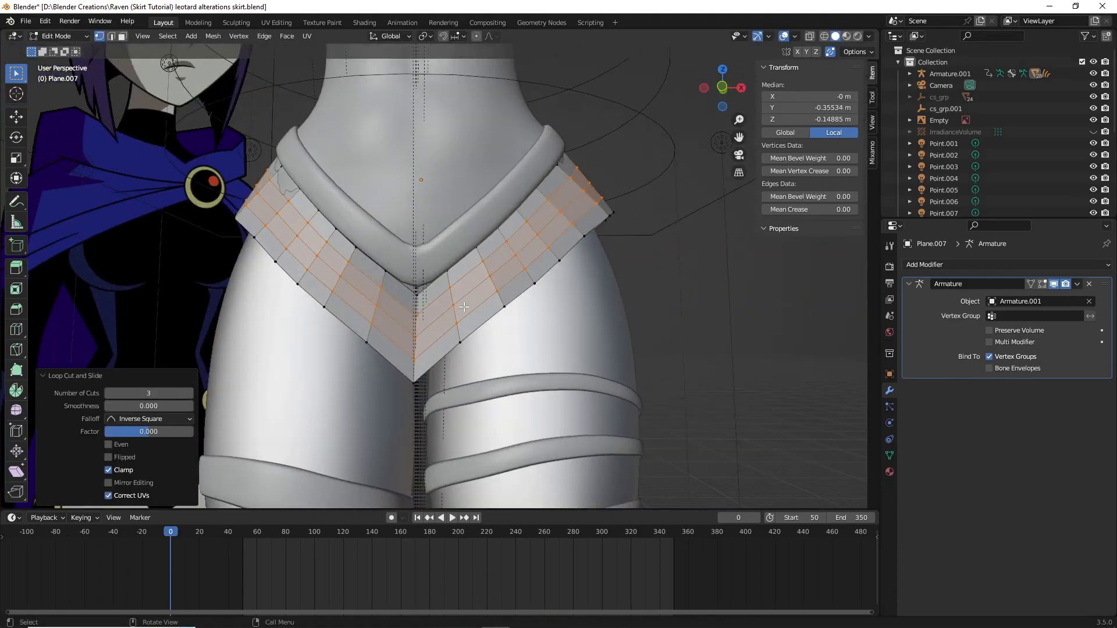
{"action": "key", "text": "g"}
{"action": "key", "text": "g"}
{"action": "right_click", "coordinate": [434, 318]}
{"action": "key", "text": "ctrl+r"}
{"action": "left_click", "coordinate": [404, 321]}
{"action": "right_click", "coordinate": [404, 321]}
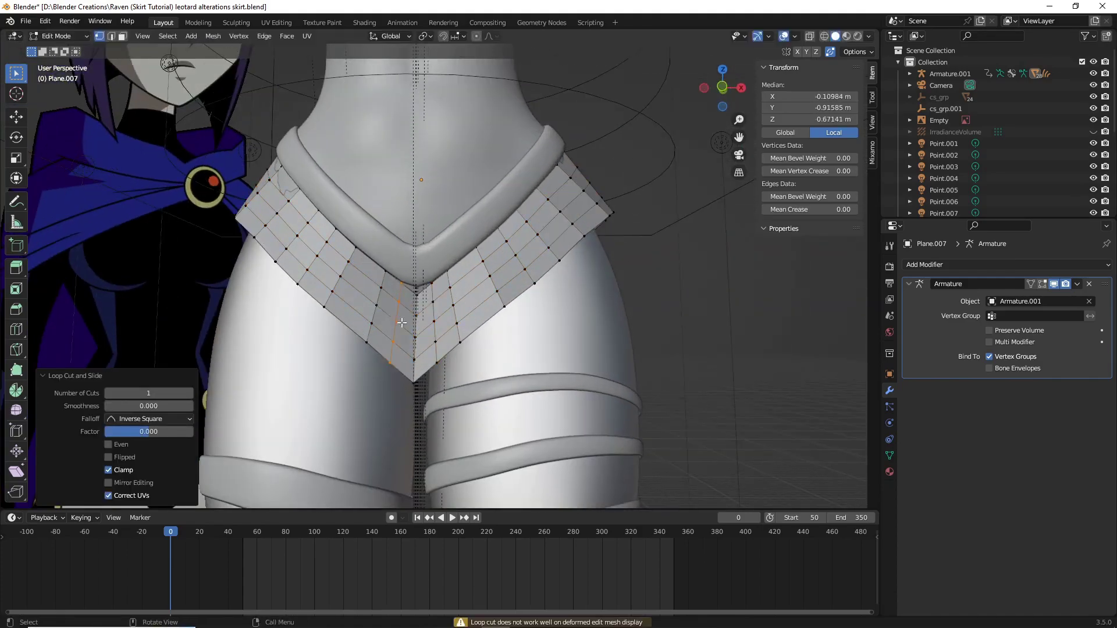
{"action": "key", "text": "ctrl+r"}
{"action": "left_click", "coordinate": [362, 295]}
{"action": "right_click", "coordinate": [360, 294]}
{"action": "key", "text": "ctrl+r"}
{"action": "left_click", "coordinate": [336, 264]}
{"action": "right_click", "coordinate": [334, 262]}
{"action": "key", "text": "ctrl+r"}
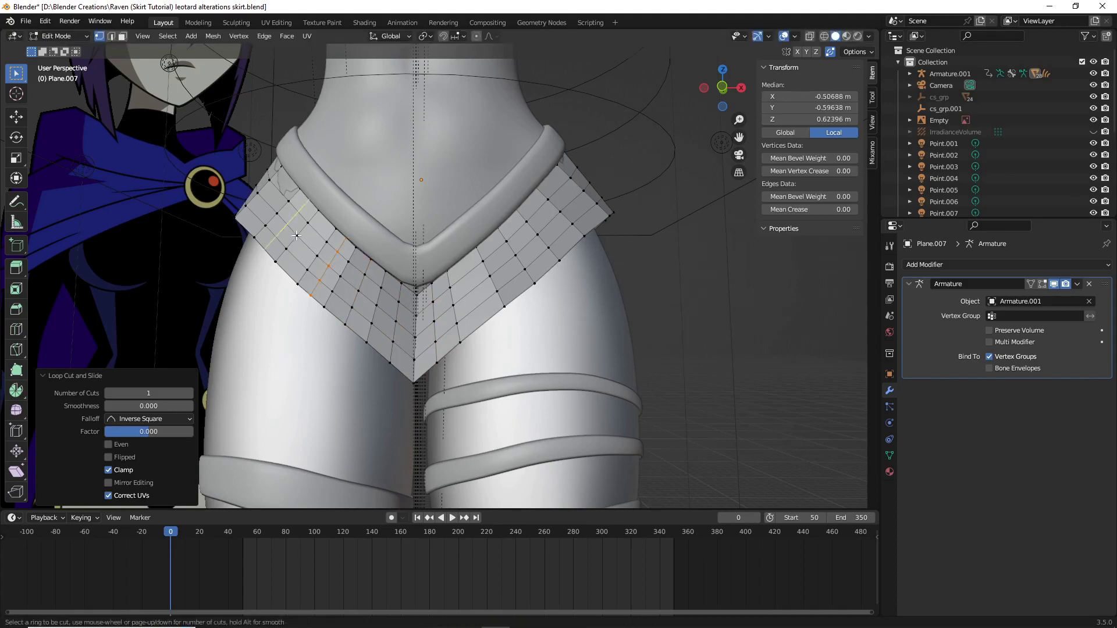
{"action": "left_click", "coordinate": [308, 244]}
{"action": "right_click", "coordinate": [310, 244]}
Step: Cut four centred vertical edge loops across the skirt's right panel
{"action": "key", "text": "ctrl+r"}
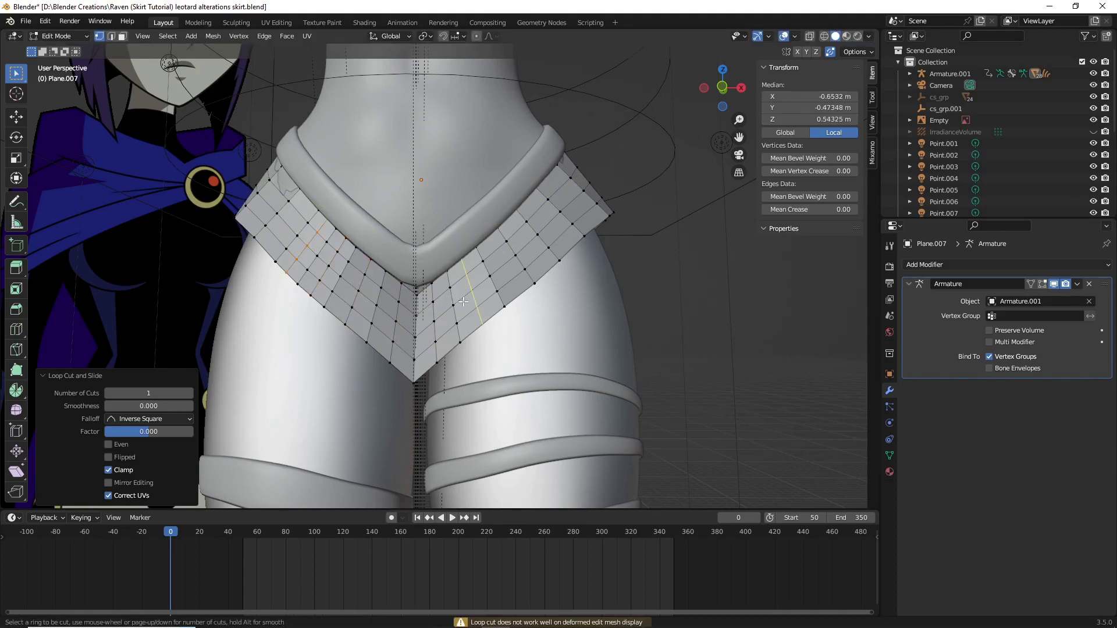
{"action": "left_click", "coordinate": [458, 300]}
{"action": "right_click", "coordinate": [459, 300]}
{"action": "key", "text": "ctrl+r"}
{"action": "left_click", "coordinate": [515, 263]}
{"action": "right_click", "coordinate": [515, 263]}
{"action": "left_click", "coordinate": [539, 262]}
{"action": "right_click", "coordinate": [539, 262]}
{"action": "key", "text": "ctrl+r"}
{"action": "left_click", "coordinate": [552, 235]}
{"action": "right_click", "coordinate": [552, 235]}
Step: Add further vertical loops on the skirt's left and right sides, then view from the front
{"action": "middle_click_drag", "start_coordinate": [550, 237], "coordinate": [575, 234]}
{"action": "key", "text": "ctrl+r"}
{"action": "left_click", "coordinate": [321, 233]}
{"action": "right_click", "coordinate": [321, 233]}
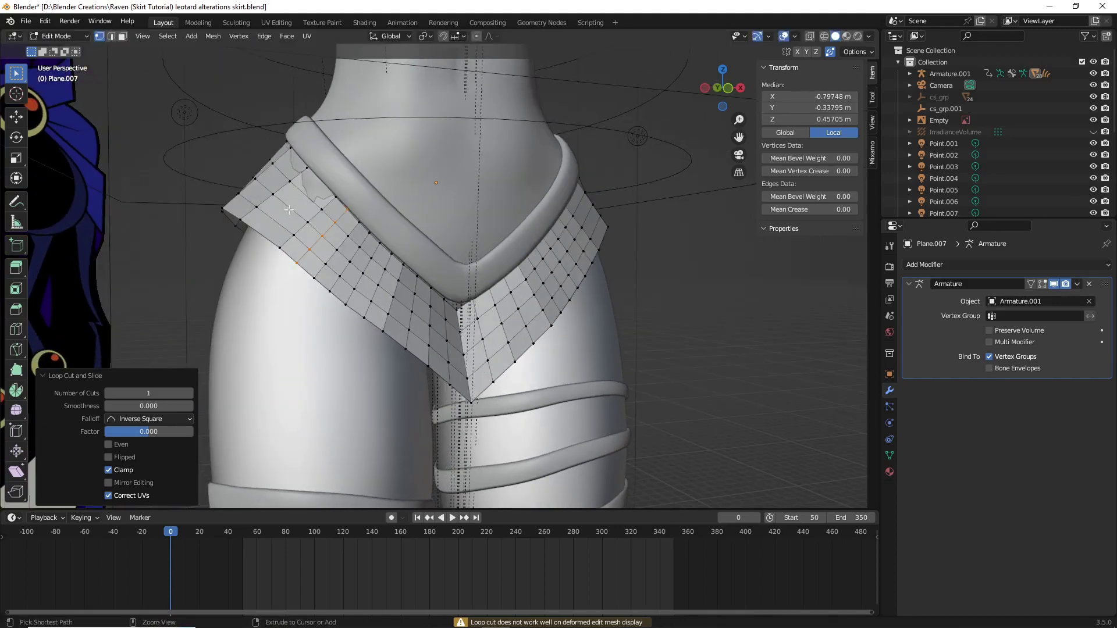
{"action": "middle_click_drag", "start_coordinate": [289, 209], "coordinate": [648, 234]}
{"action": "key", "text": "ctrl+r"}
{"action": "left_click", "coordinate": [503, 218]}
{"action": "left_click", "coordinate": [502, 218]}
{"action": "key", "text": "ctrl+r"}
{"action": "left_click", "coordinate": [502, 219]}
{"action": "right_click", "coordinate": [502, 219]}
{"action": "key", "text": "ctrl+r"}
{"action": "left_click", "coordinate": [406, 245]}
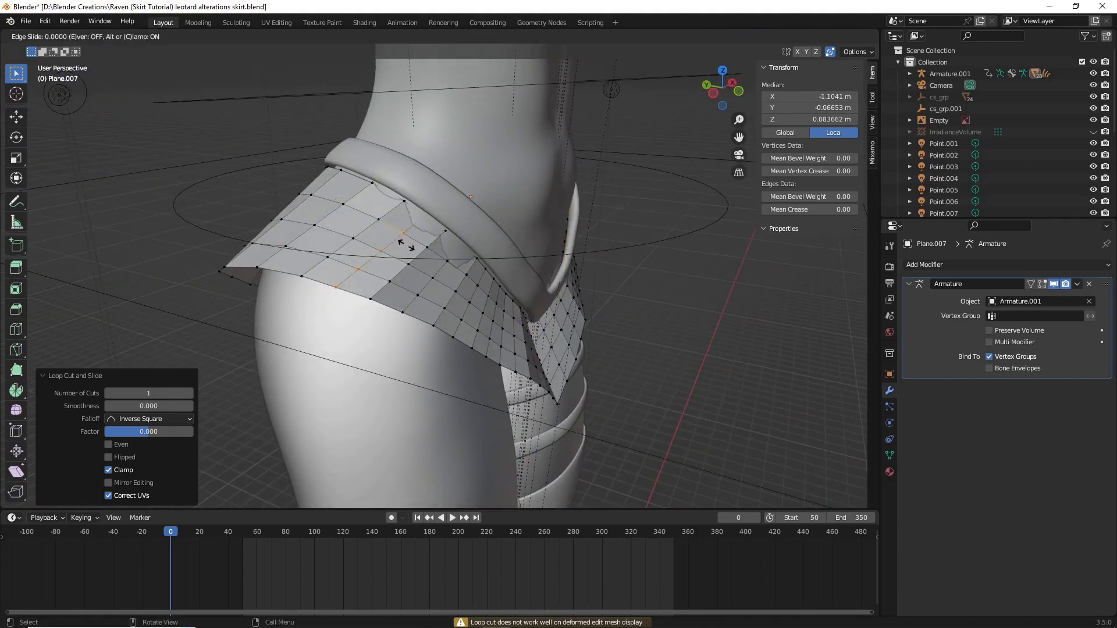
{"action": "left_click", "coordinate": [405, 244]}
{"action": "middle_click_drag", "start_coordinate": [405, 244], "coordinate": [365, 326]}
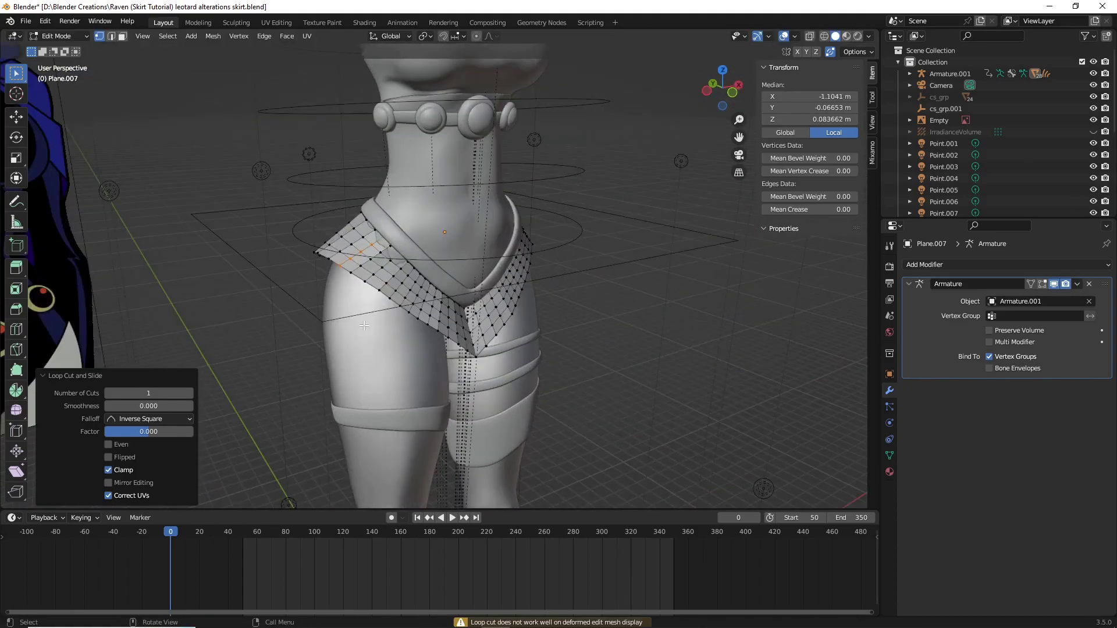
{"action": "middle_click_drag", "start_coordinate": [689, 343], "coordinate": [625, 327]}
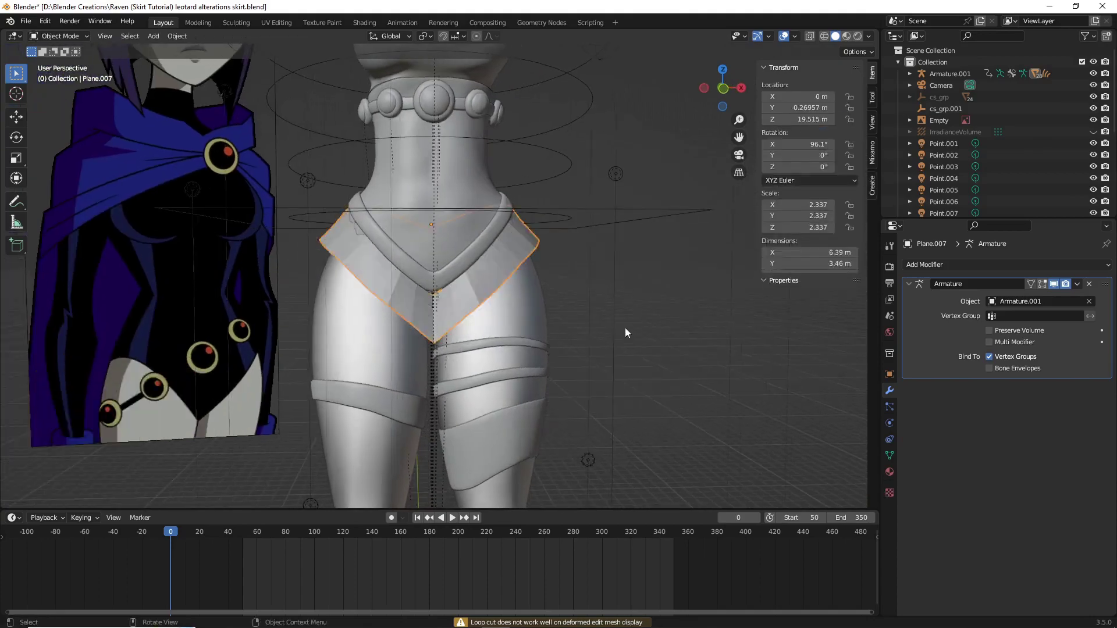
Step: Select all of Plane.007, subdivide it once into a finer grid, and inspect the result
{"action": "key", "text": "a"}
{"action": "right_click", "coordinate": [574, 290]}
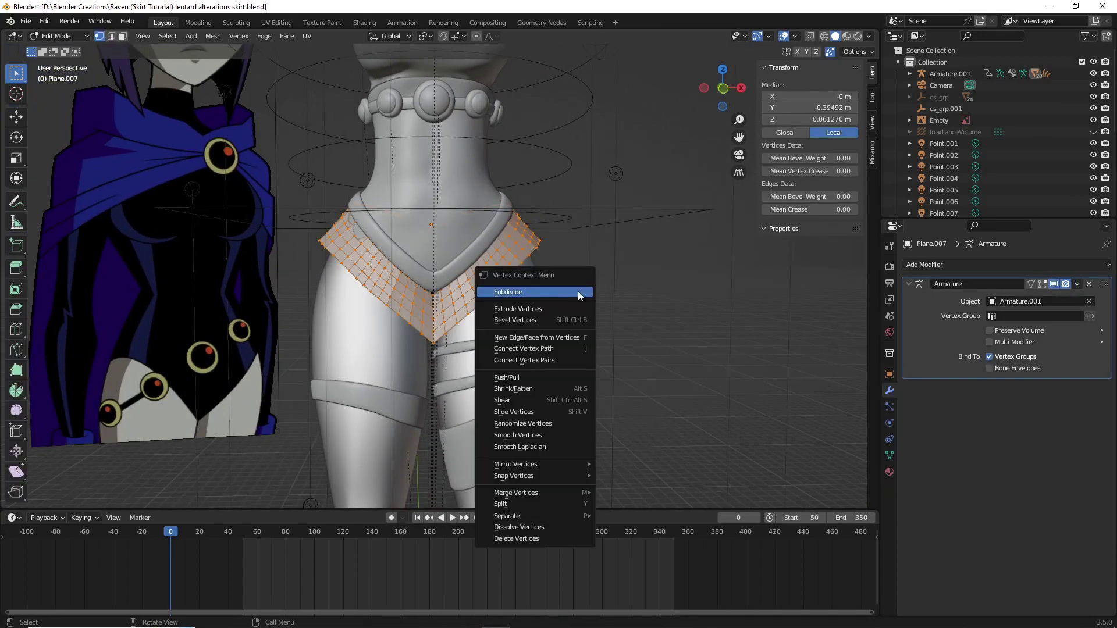
{"action": "left_click", "coordinate": [578, 291]}
{"action": "middle_click_drag", "start_coordinate": [578, 291], "coordinate": [666, 305]}
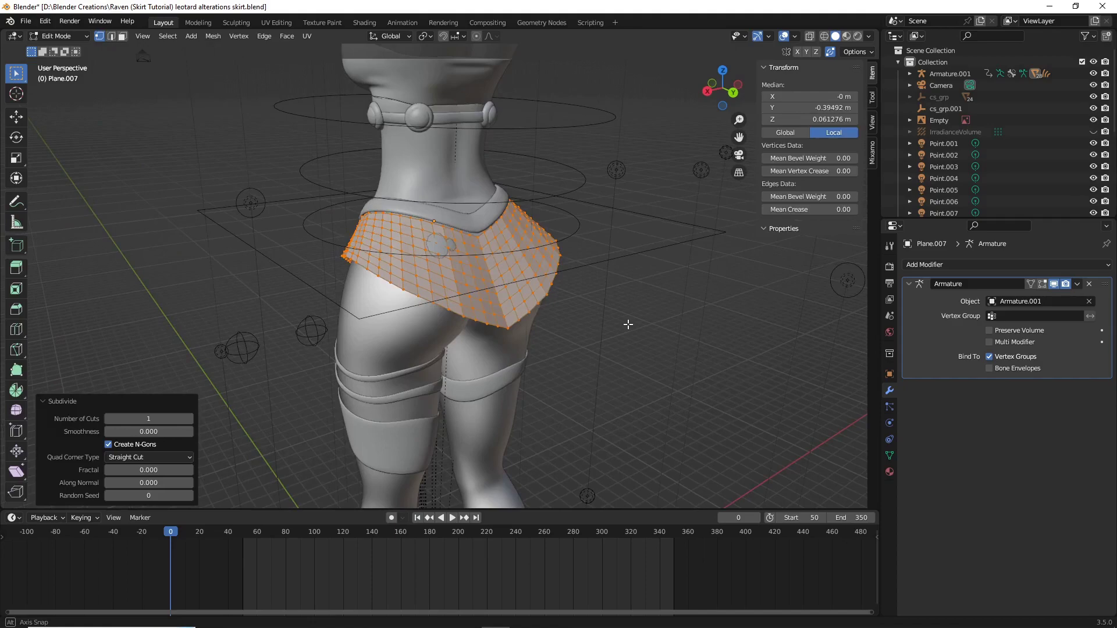
{"action": "key", "text": "Tab"}
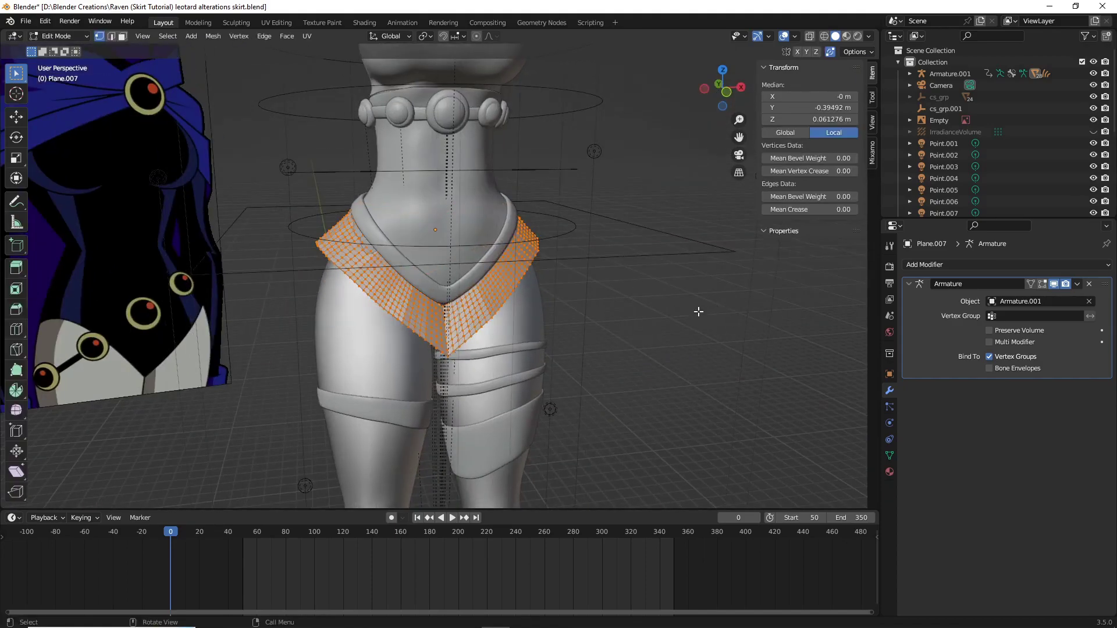
{"action": "scroll", "coordinate": [588, 323], "scroll_direction": "down", "scroll_amount": 3}
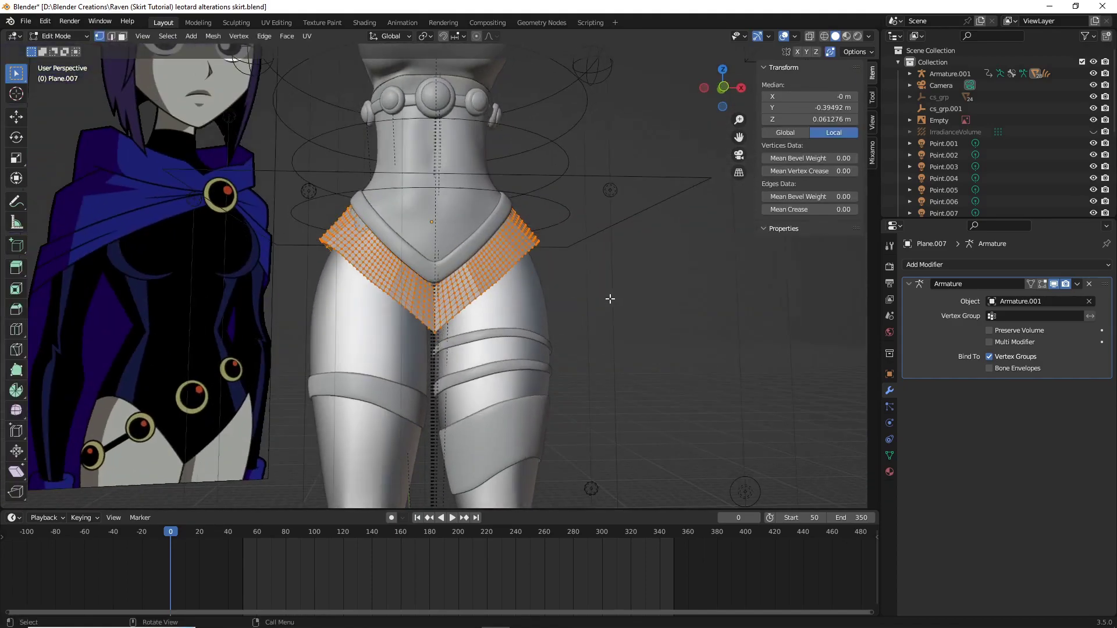
{"action": "scroll", "coordinate": [582, 334], "scroll_direction": "up", "scroll_amount": 5}
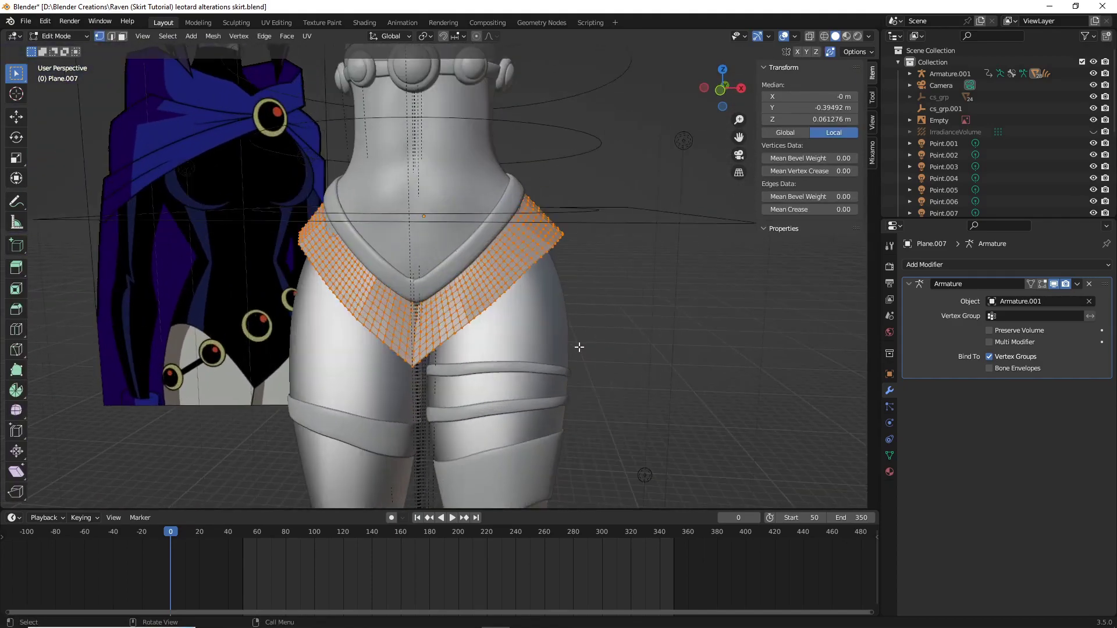
{"action": "scroll", "coordinate": [614, 333], "scroll_direction": "up", "scroll_amount": 2}
{"action": "middle_click_drag", "start_coordinate": [607, 334], "coordinate": [663, 342]}
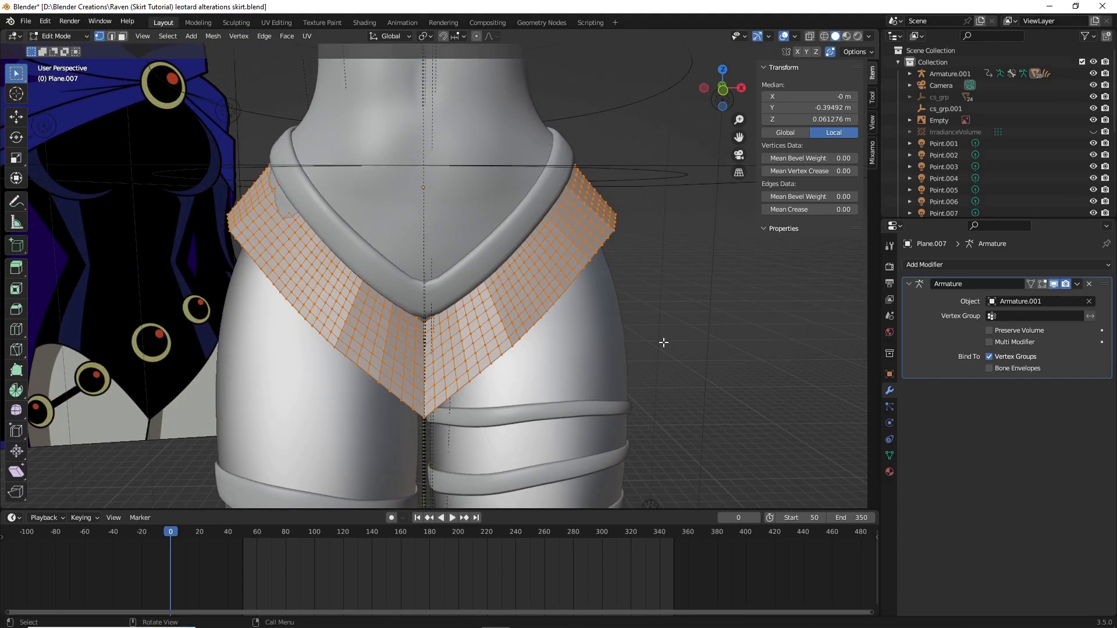
{"action": "key", "text": "Tab"}
Step: Select the skirt object Plane.007 and toggle into Edit Mode
{"action": "left_click", "coordinate": [546, 321]}
{"action": "left_click", "coordinate": [544, 316]}
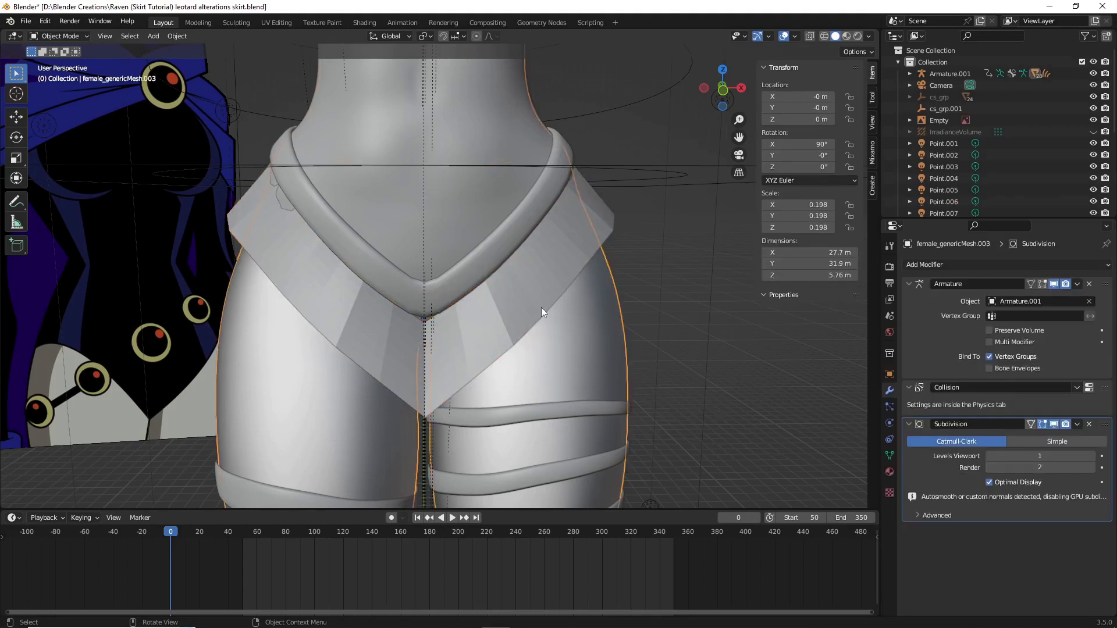
{"action": "left_click", "coordinate": [540, 307]}
{"action": "key", "text": "Tab"}
{"action": "key", "text": "Tab"}
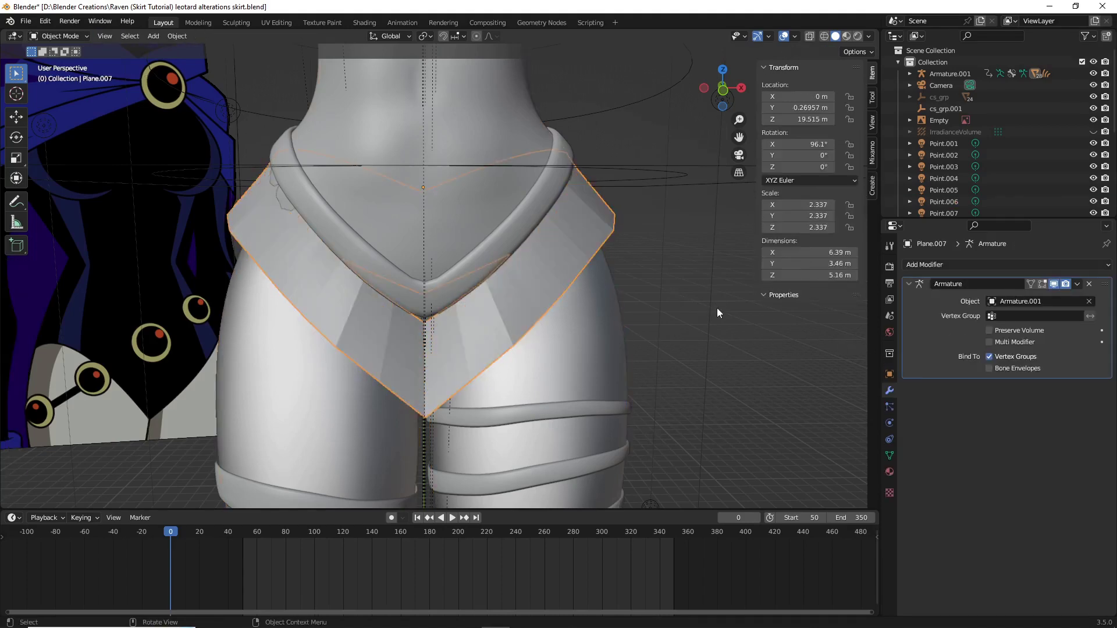
{"action": "left_click", "coordinate": [717, 308]}
{"action": "left_click", "coordinate": [579, 257]}
Step: Add a new vertex group to Plane.007 named 'skirt'
{"action": "left_click", "coordinate": [890, 455]}
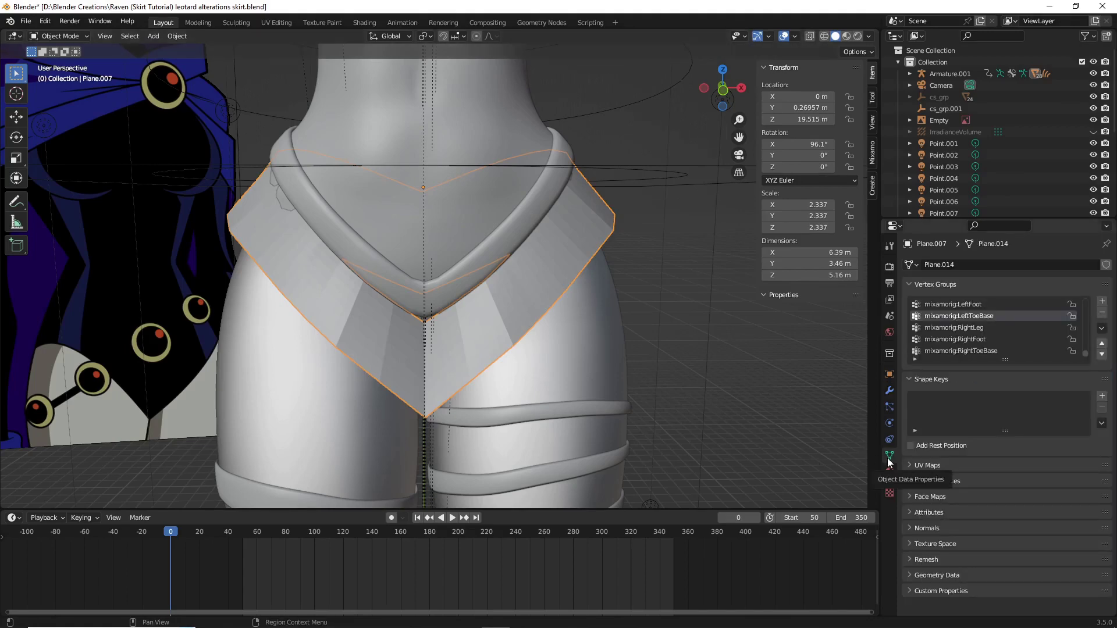
{"action": "left_click", "coordinate": [1102, 301]}
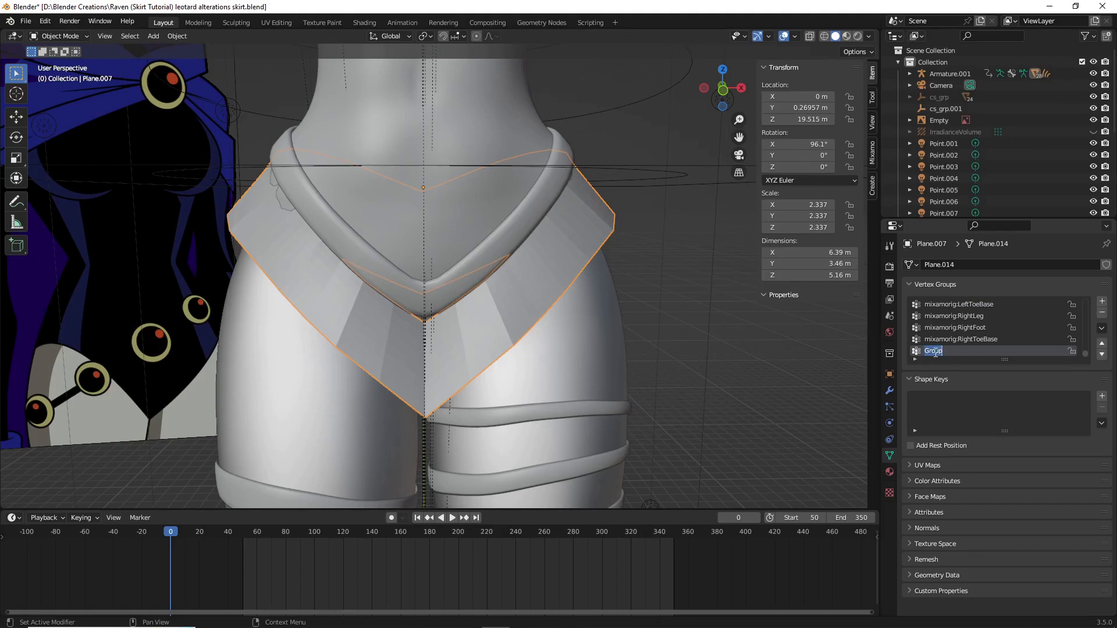
{"action": "type", "text": "skirt"}
Step: Deselect everything, turn on X-ray, and select the skirt's top edge loop
{"action": "key", "text": "Tab"}
{"action": "key", "text": "alt+a"}
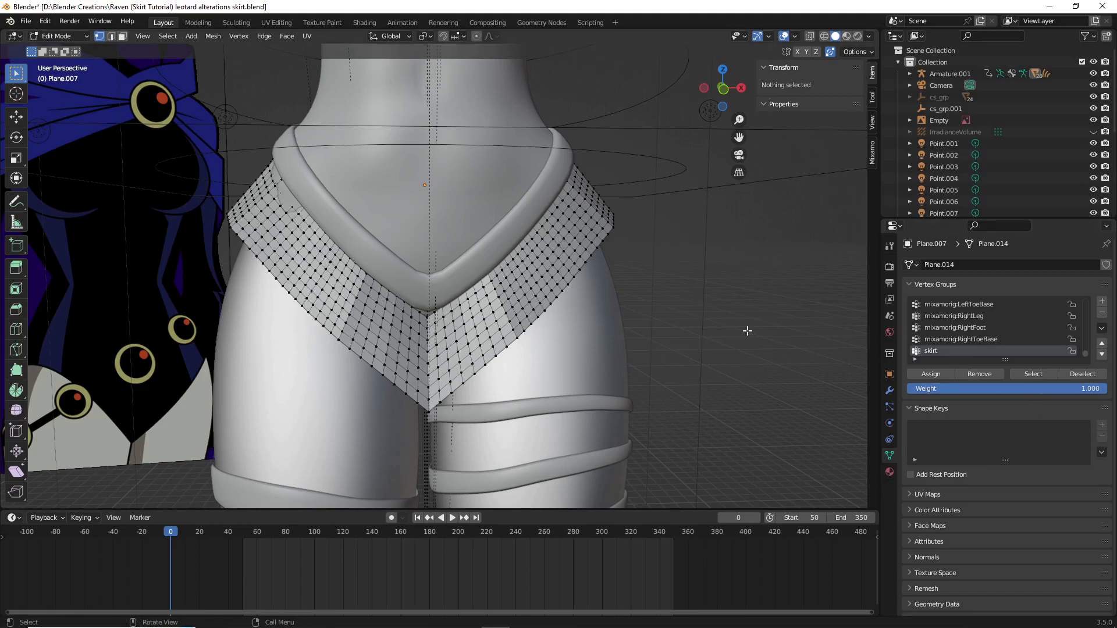
{"action": "key", "text": "alt+z"}
{"action": "mouse_move", "coordinate": [640, 260]}
{"action": "middle_mouse_down"}
{"action": "mouse_move", "coordinate": [630, 142]}
{"action": "mouse_move", "coordinate": [558, 150]}
{"action": "mouse_move", "coordinate": [528, 101]}
{"action": "middle_mouse_up"}
{"action": "left_click", "coordinate": [558, 150], "text": "alt"}
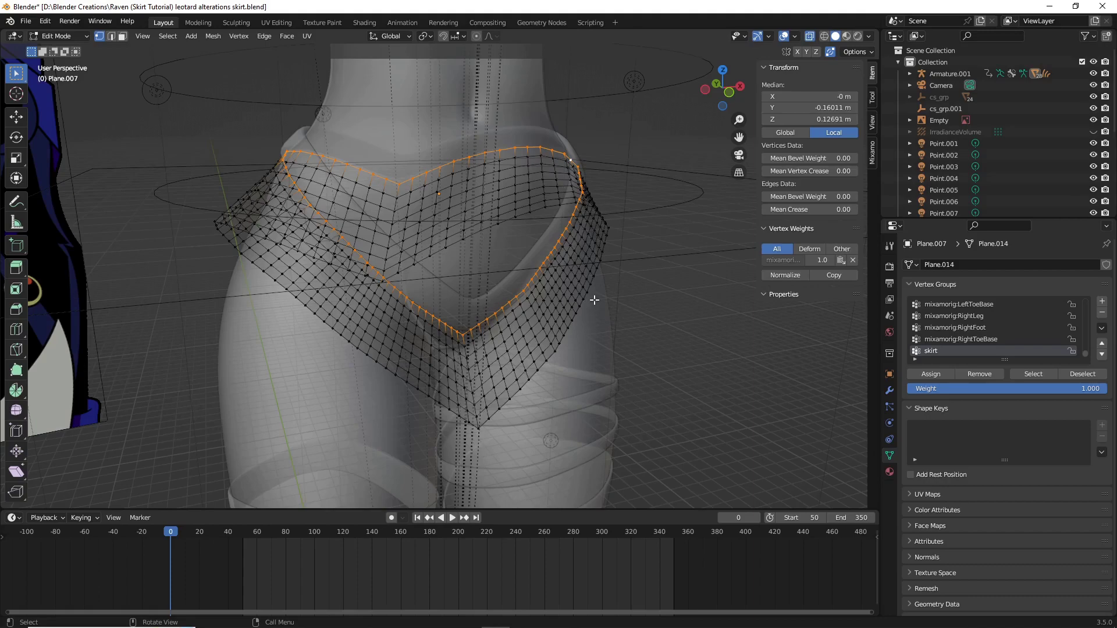
Step: Assign the top-edge vertices to the 'skirt' group at weight 1.0 and return to Object Mode
{"action": "middle_click_drag", "start_coordinate": [617, 308], "coordinate": [606, 306]}
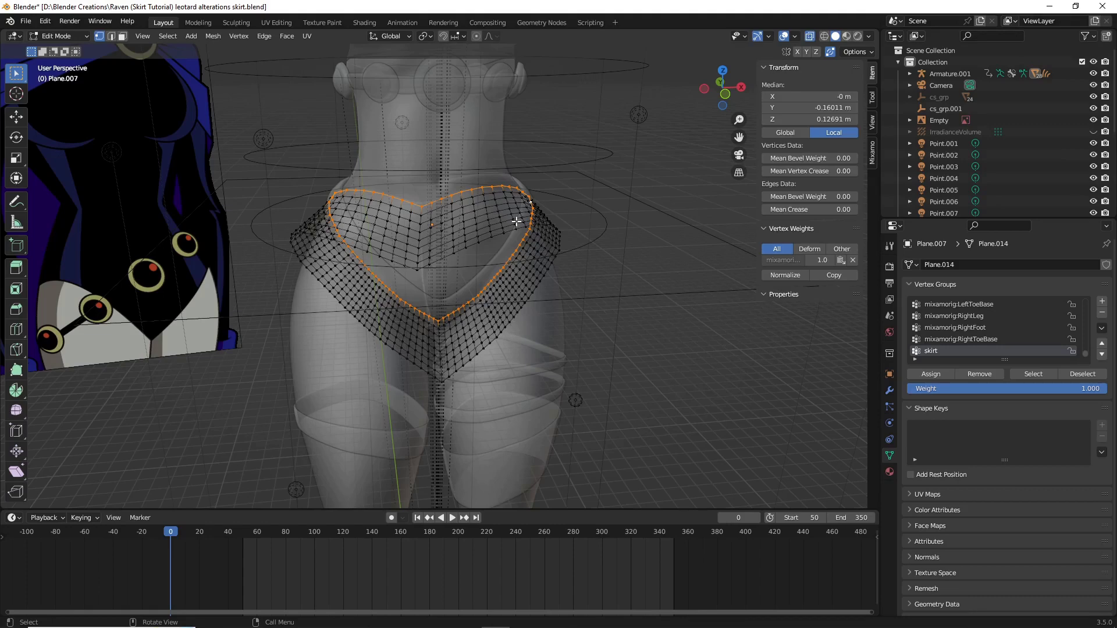
{"action": "scroll", "coordinate": [523, 220], "scroll_direction": "up", "scroll_amount": 4}
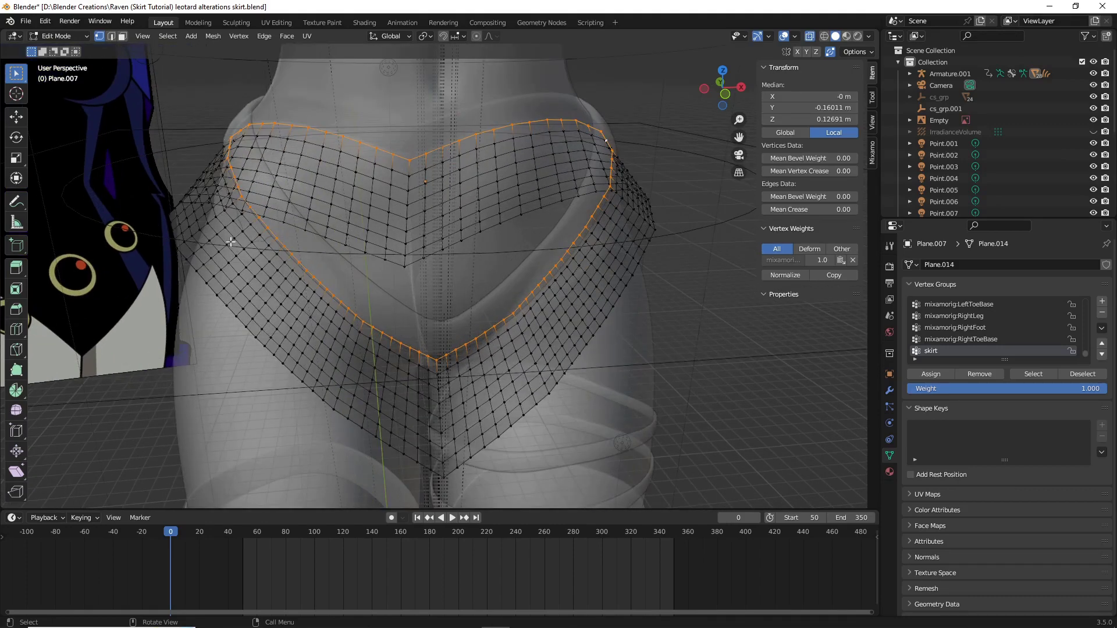
{"action": "scroll", "coordinate": [694, 377], "scroll_direction": "down", "scroll_amount": 2}
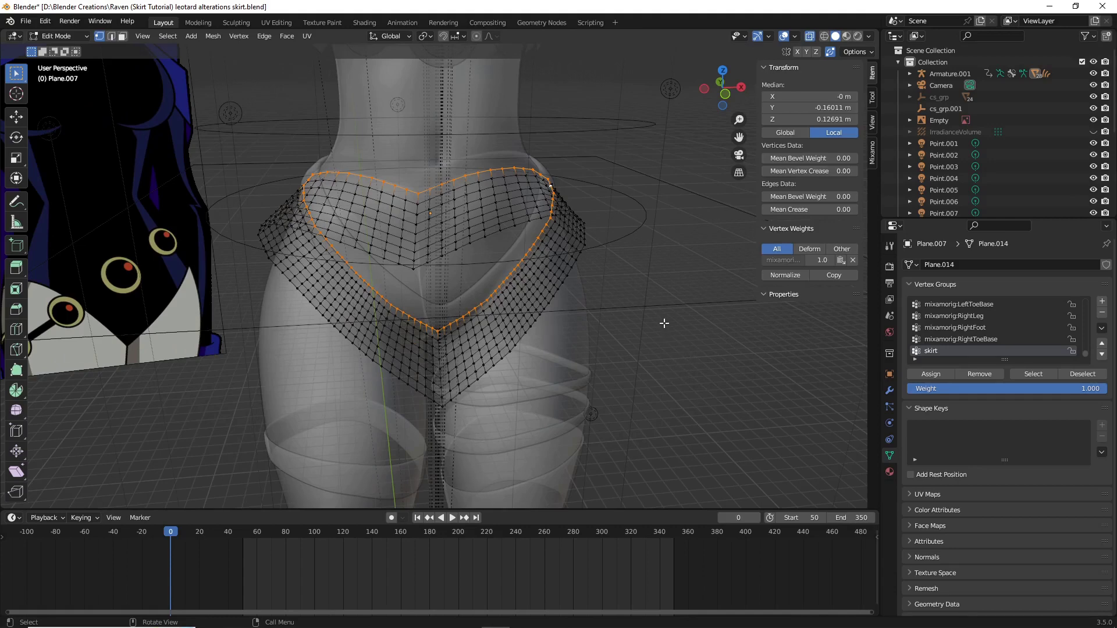
{"action": "left_click", "coordinate": [951, 374]}
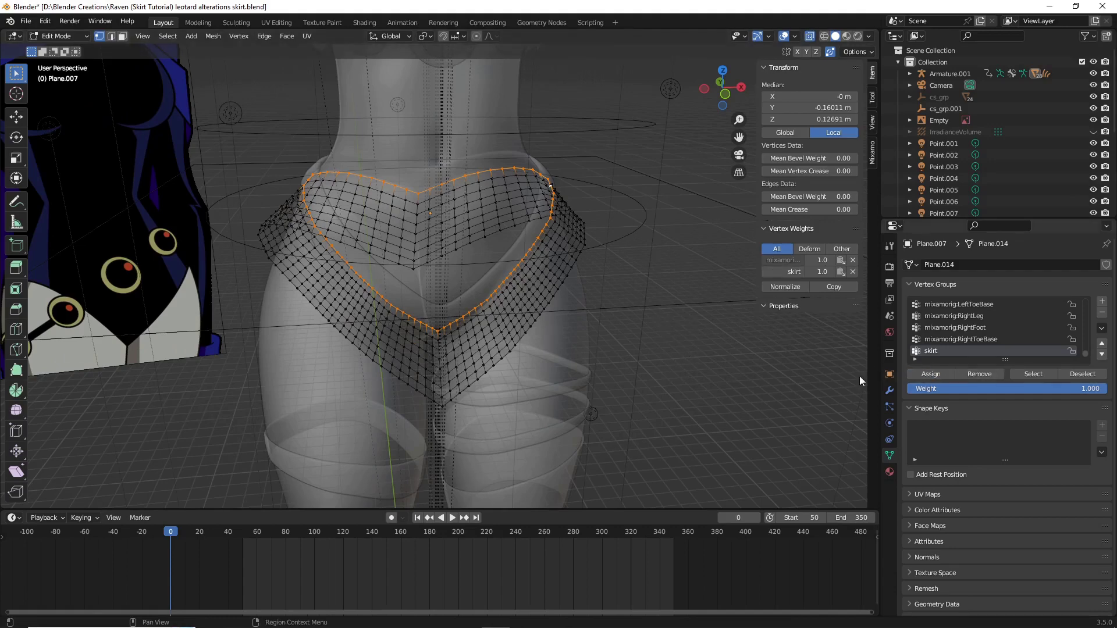
{"action": "scroll", "coordinate": [669, 349], "scroll_direction": "up", "scroll_amount": 2}
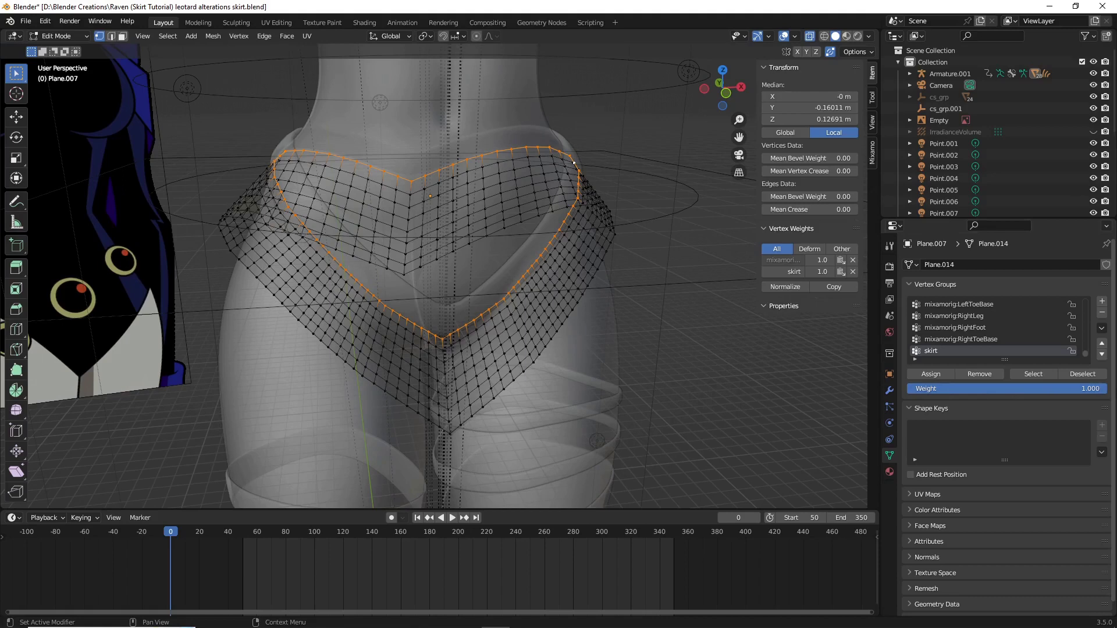
{"action": "scroll", "coordinate": [720, 351], "scroll_direction": "down", "scroll_amount": 2}
{"action": "key", "text": "Tab"}
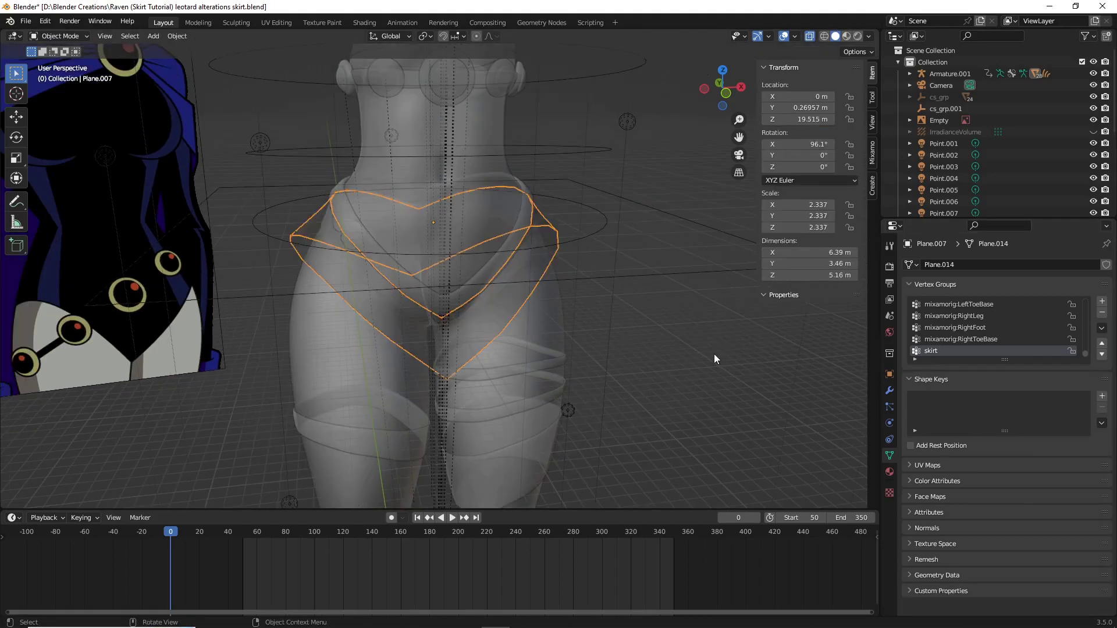
Step: Turn off X-ray and add a Cloth simulation to the skirt using the GOOD CLOTH SETTINGS preset
{"action": "left_click", "coordinate": [594, 326]}
{"action": "left_click", "coordinate": [504, 323]}
{"action": "key", "text": "alt+z"}
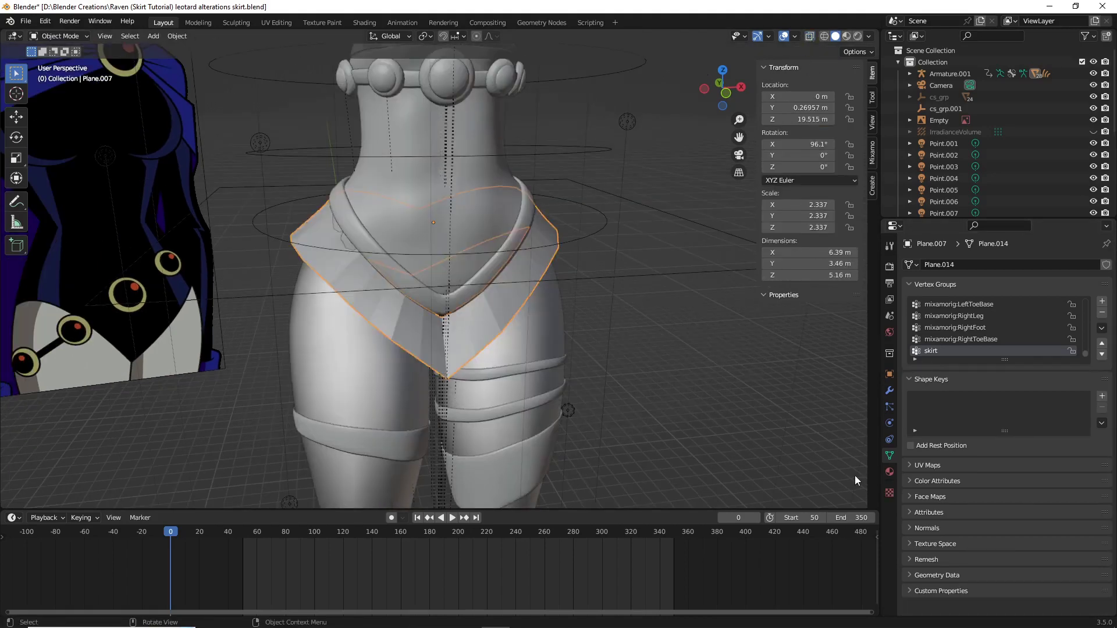
{"action": "left_click", "coordinate": [888, 422]}
{"action": "left_click", "coordinate": [944, 291]}
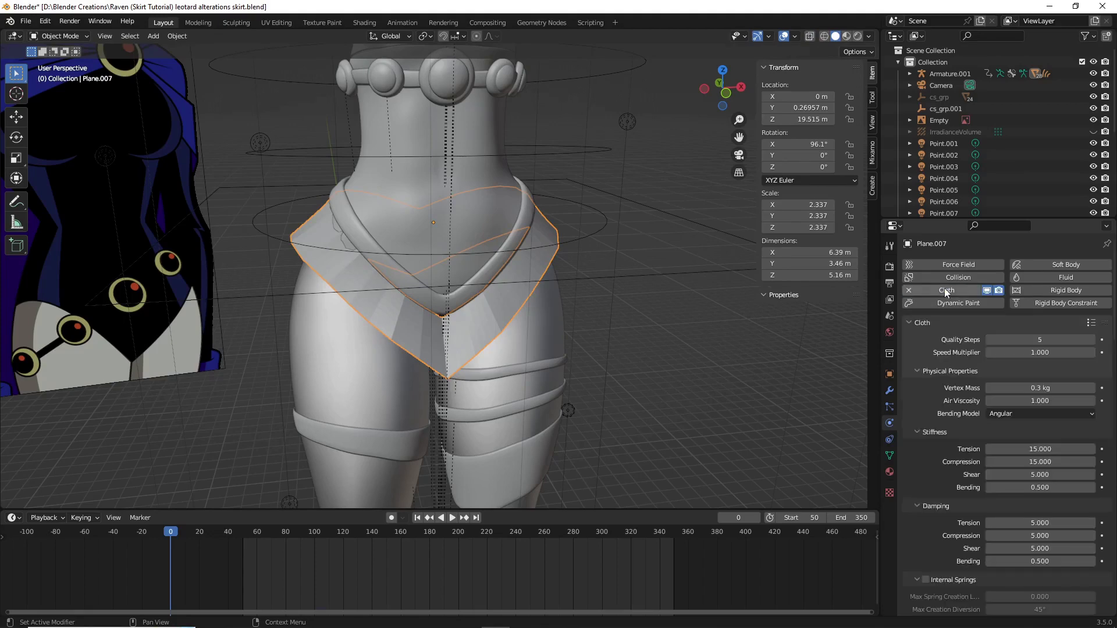
{"action": "left_click", "coordinate": [1091, 325]}
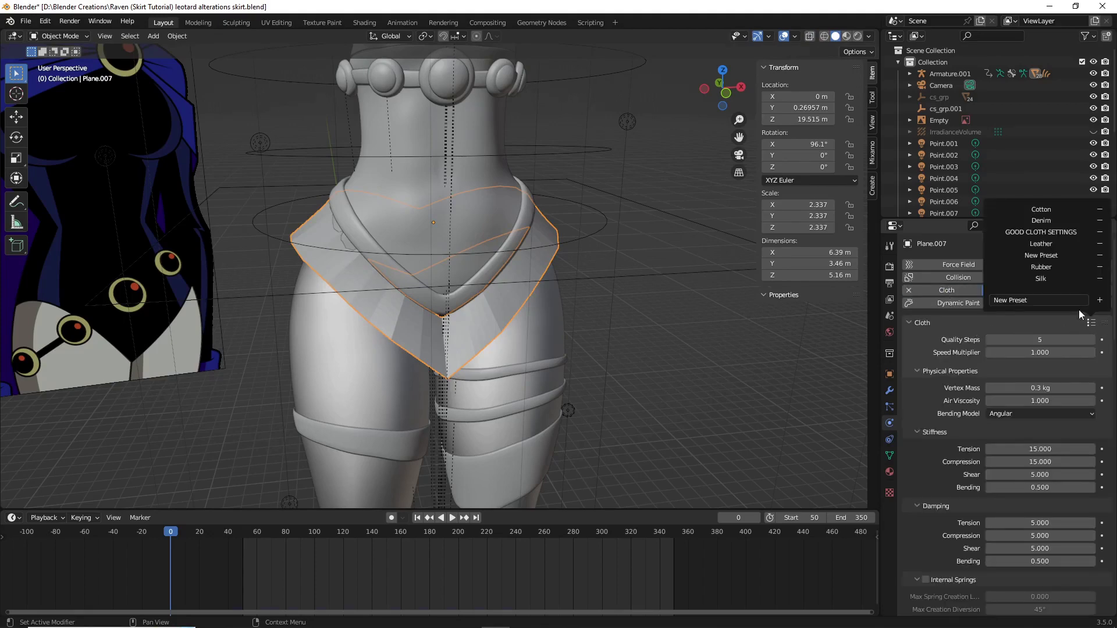
{"action": "left_click", "coordinate": [1047, 230]}
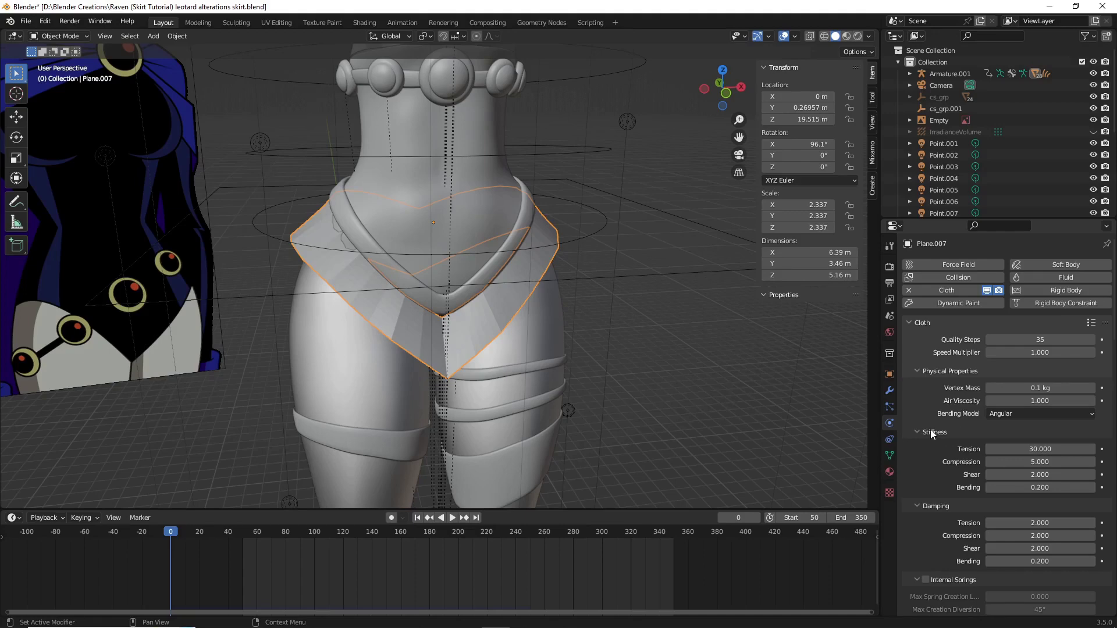
Step: Set the cloth simulation cache End frame to 350
{"action": "scroll", "coordinate": [934, 442], "scroll_direction": "down", "scroll_amount": 4}
{"action": "scroll", "coordinate": [940, 442], "scroll_direction": "down", "scroll_amount": 12}
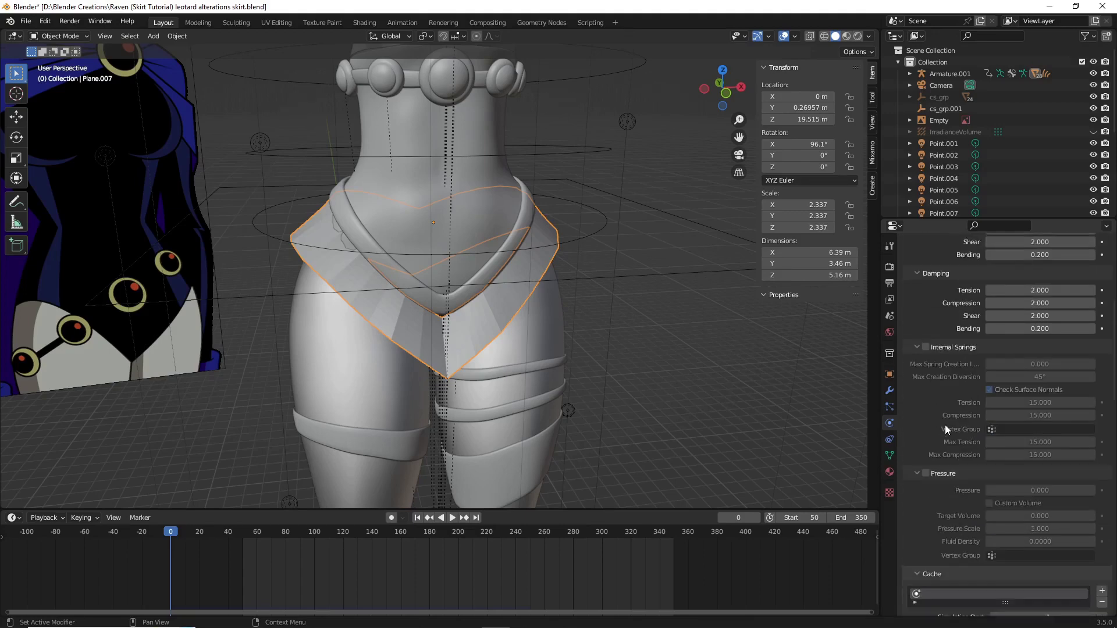
{"action": "left_click", "coordinate": [1040, 489]}
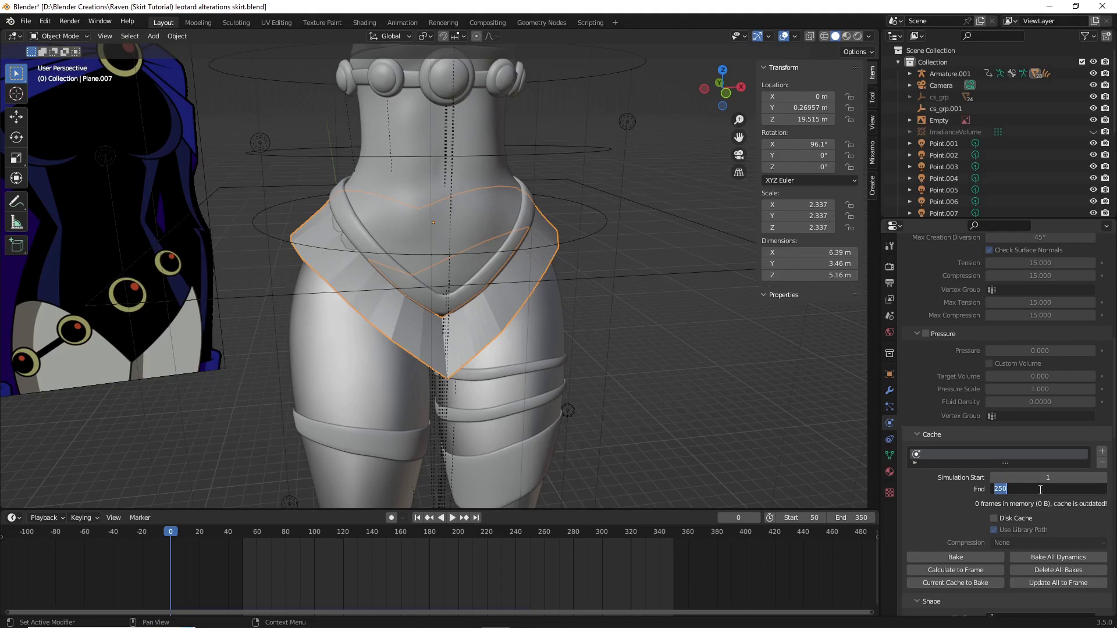
{"action": "type", "text": "350"}
{"action": "key", "text": "Return"}
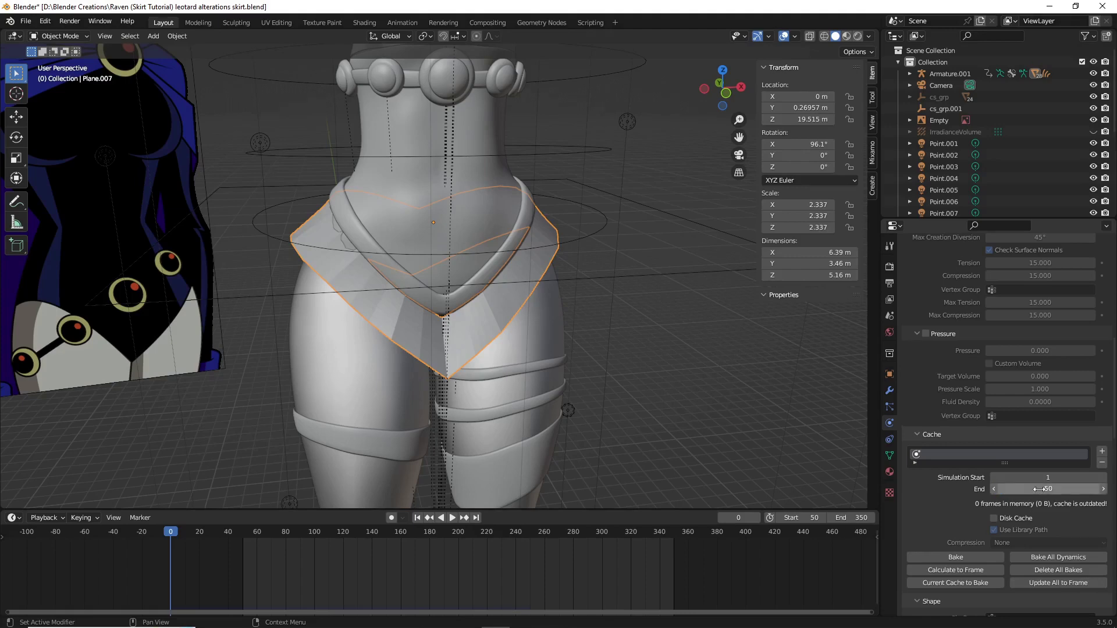
{"action": "scroll", "coordinate": [972, 515], "scroll_direction": "down", "scroll_amount": 9}
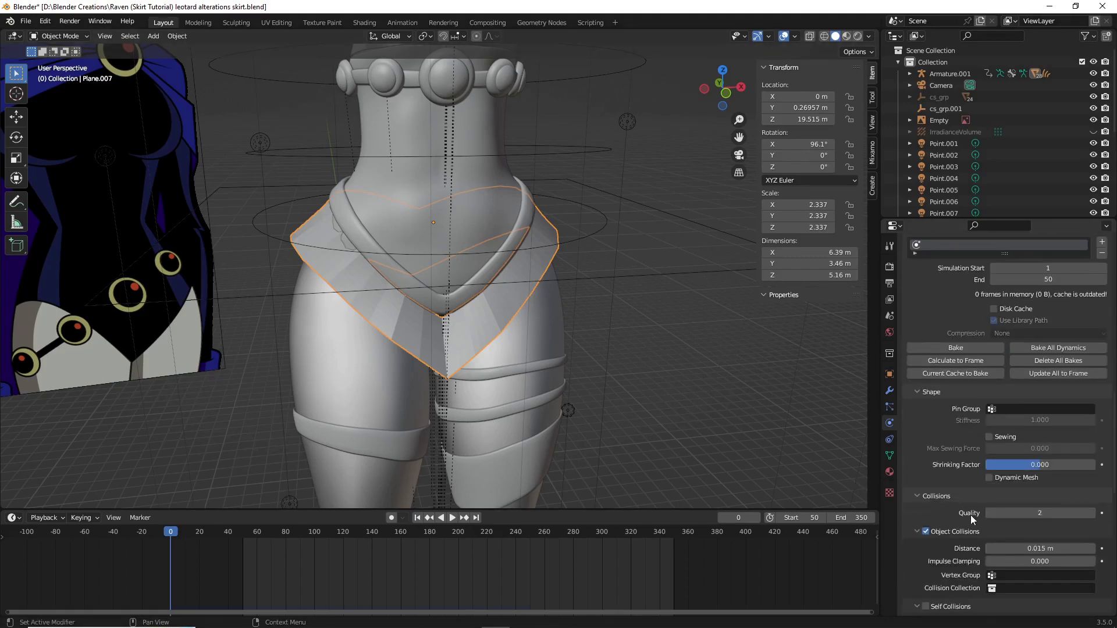
{"action": "scroll", "coordinate": [970, 514], "scroll_direction": "down", "scroll_amount": 3}
{"action": "scroll", "coordinate": [655, 351], "scroll_direction": "up", "scroll_amount": 3}
Step: Compare with the other skirt Plane.001, then reselect Plane.007
{"action": "middle_click_drag", "start_coordinate": [725, 380], "coordinate": [469, 142]}
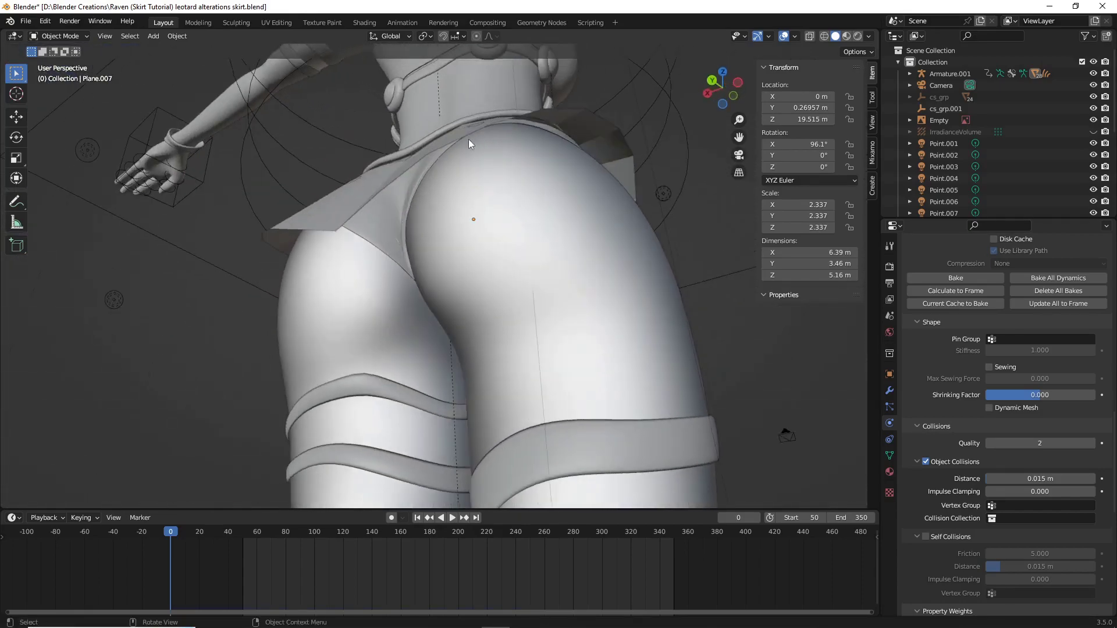
{"action": "left_click", "coordinate": [393, 221]}
{"action": "middle_click_drag", "start_coordinate": [394, 221], "coordinate": [389, 244]}
{"action": "middle_click_drag", "start_coordinate": [520, 170], "coordinate": [431, 238]}
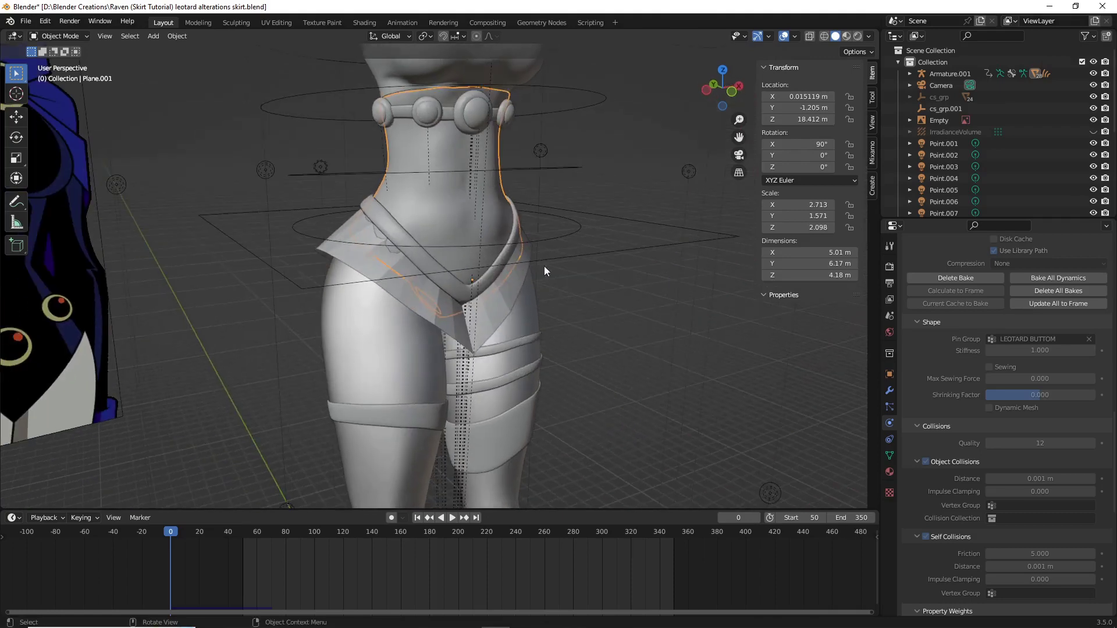
{"action": "middle_click_drag", "start_coordinate": [544, 270], "coordinate": [610, 319]}
{"action": "left_click", "coordinate": [423, 282]}
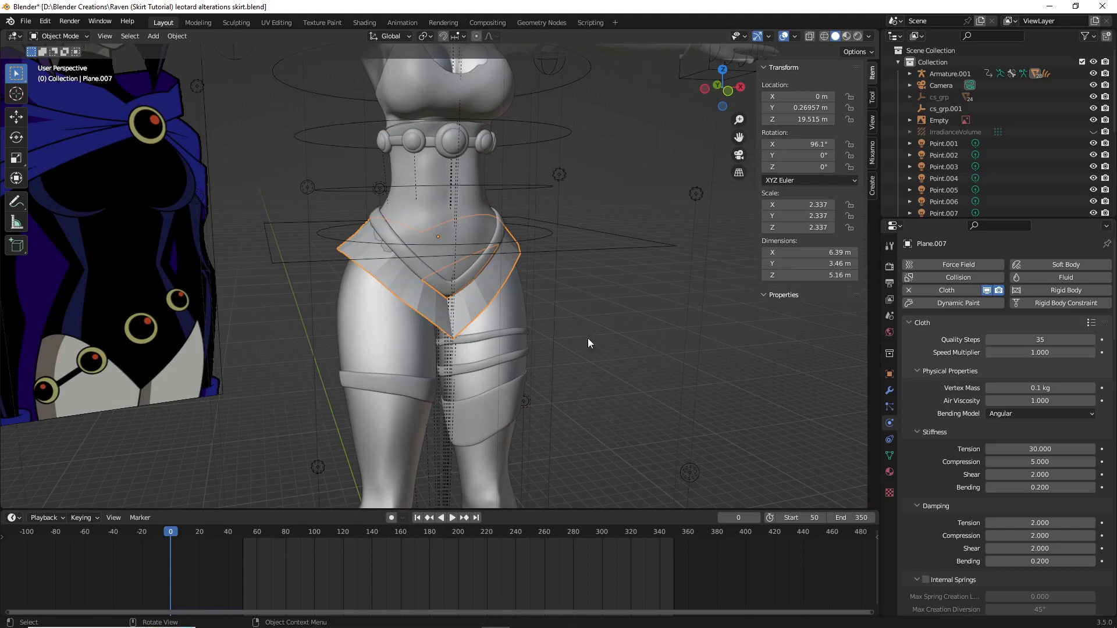
{"action": "middle_click_drag", "start_coordinate": [777, 402], "coordinate": [766, 404]}
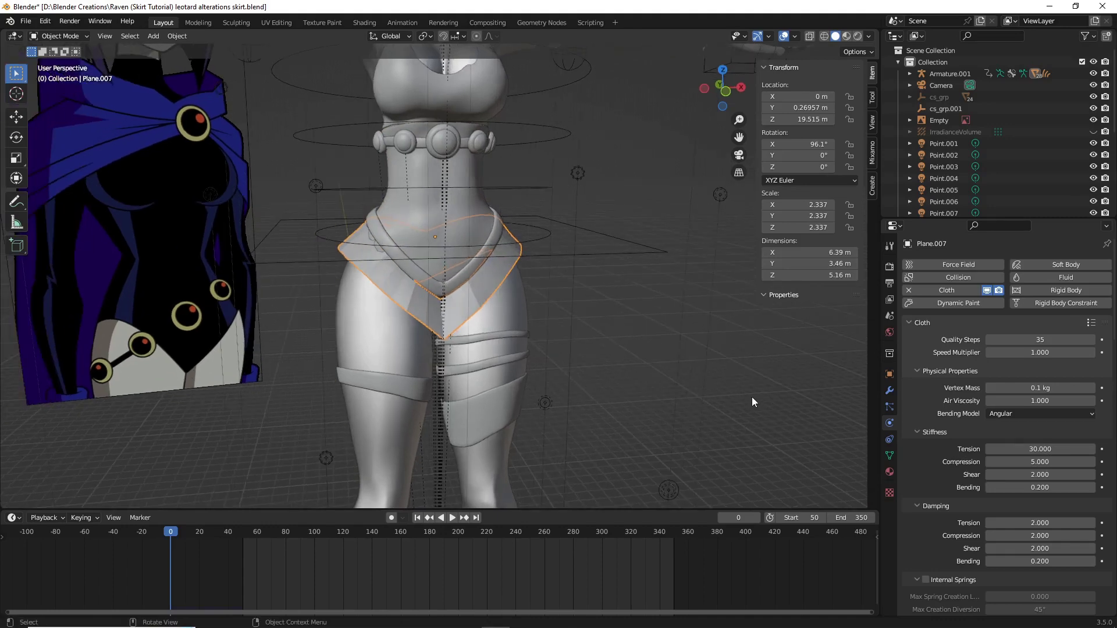
Step: Enable cloth Self Collisions with a distance of 0.001 m
{"action": "scroll", "coordinate": [756, 395], "scroll_direction": "up", "scroll_amount": 3}
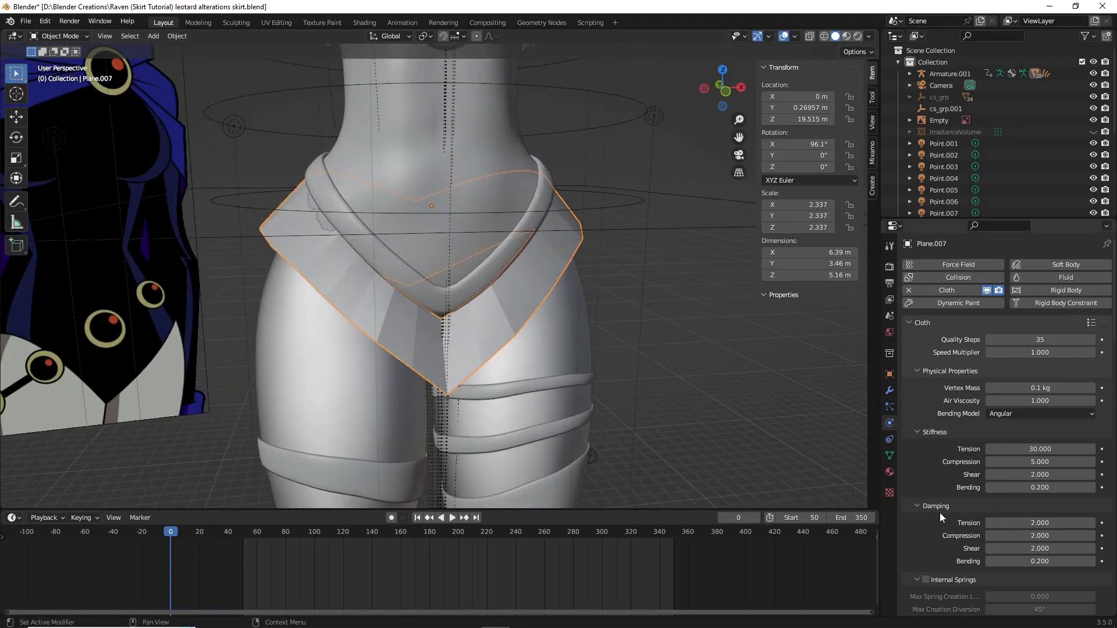
{"action": "scroll", "coordinate": [937, 508], "scroll_direction": "down", "scroll_amount": 15}
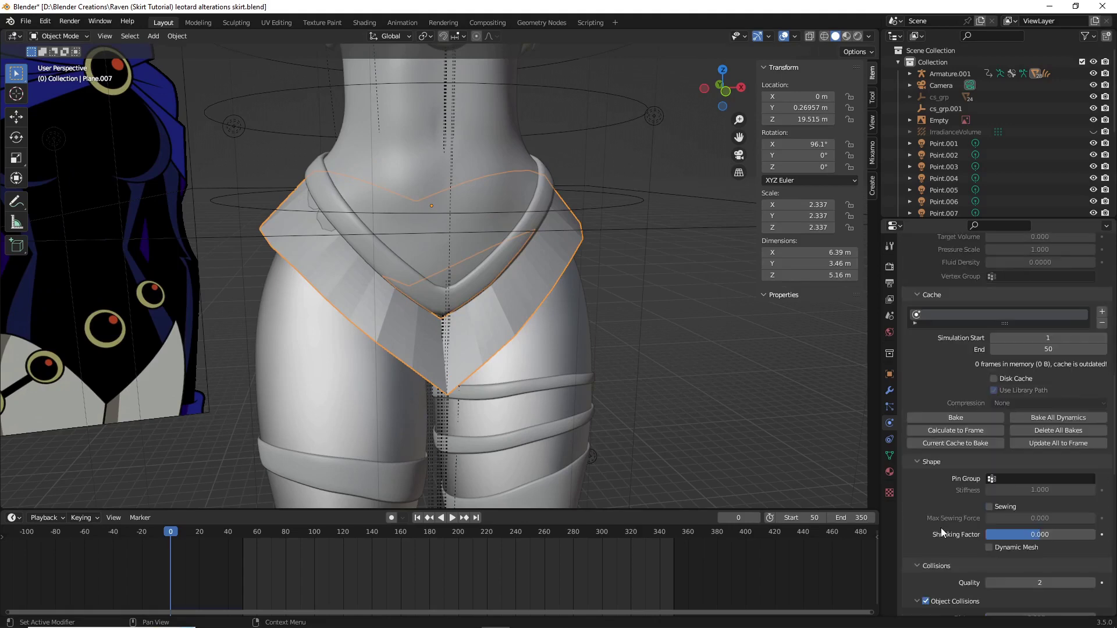
{"action": "scroll", "coordinate": [981, 528], "scroll_direction": "down", "scroll_amount": 2}
{"action": "left_click_drag", "start_coordinate": [1040, 479], "coordinate": [986, 479]}
{"action": "left_click", "coordinate": [926, 536]}
{"action": "double_click", "coordinate": [1040, 566]}
{"action": "type", "text": "0.001"}
{"action": "key", "text": "Return"}
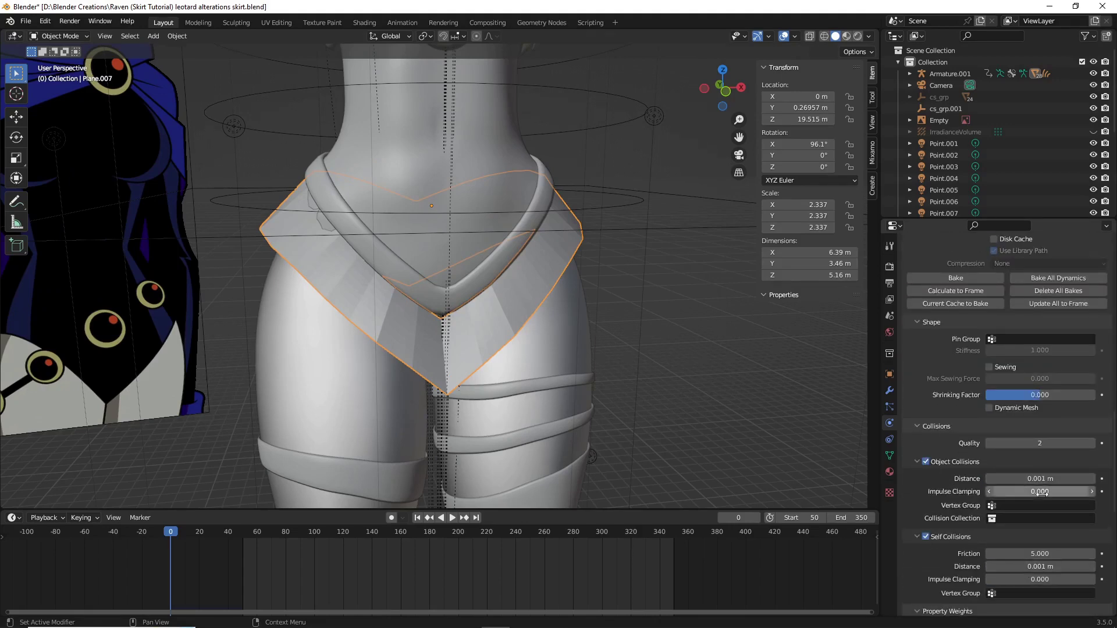
Step: Set the cloth's Object Collisions distance to 0.02 m
{"action": "double_click", "coordinate": [1014, 478]}
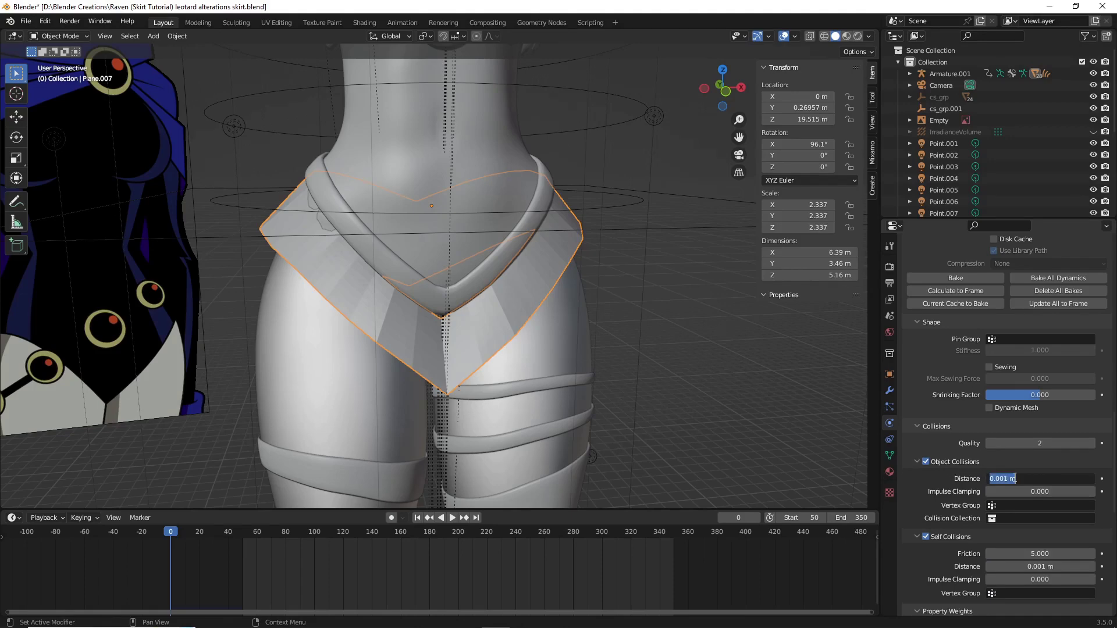
{"action": "type", "text": ".02"}
{"action": "key", "text": "Return"}
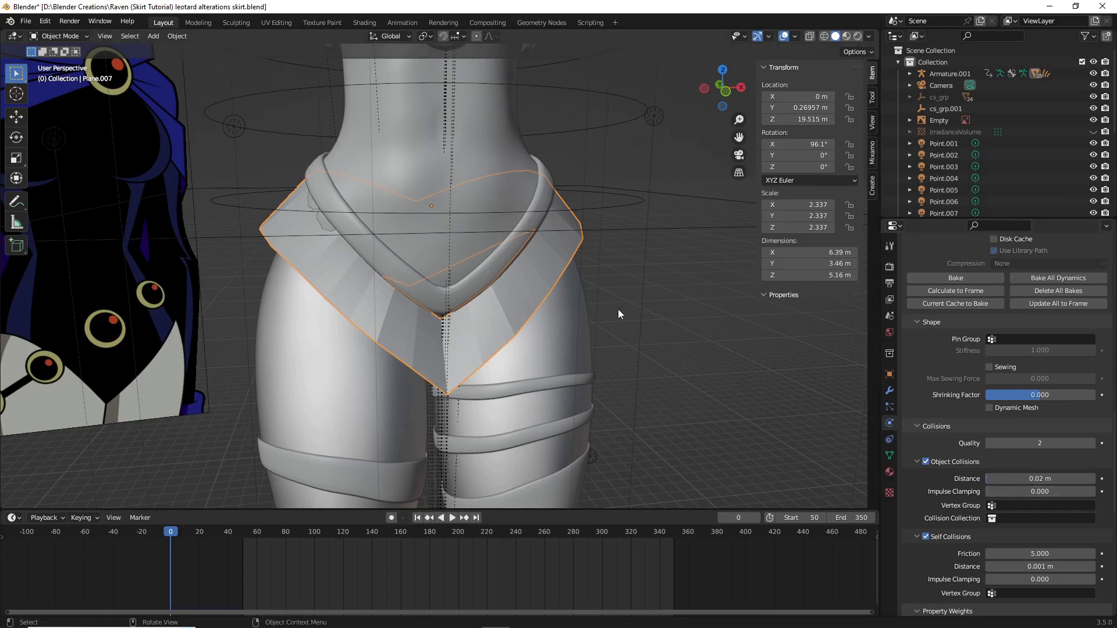
{"action": "middle_click_drag", "start_coordinate": [291, 205], "coordinate": [335, 194]}
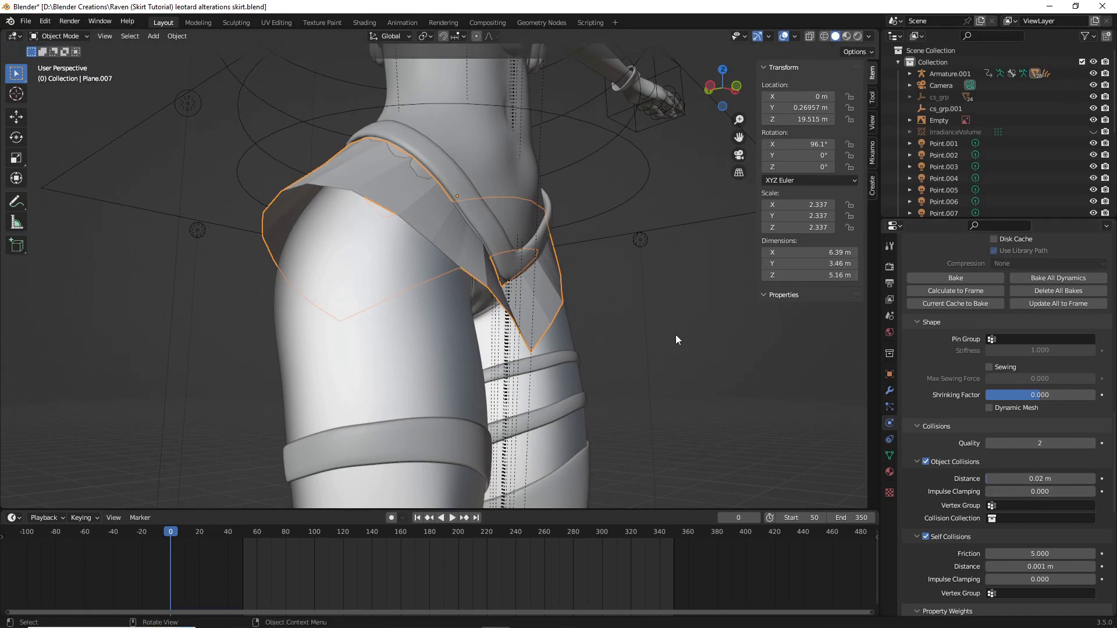
{"action": "middle_click_drag", "start_coordinate": [676, 334], "coordinate": [650, 346]}
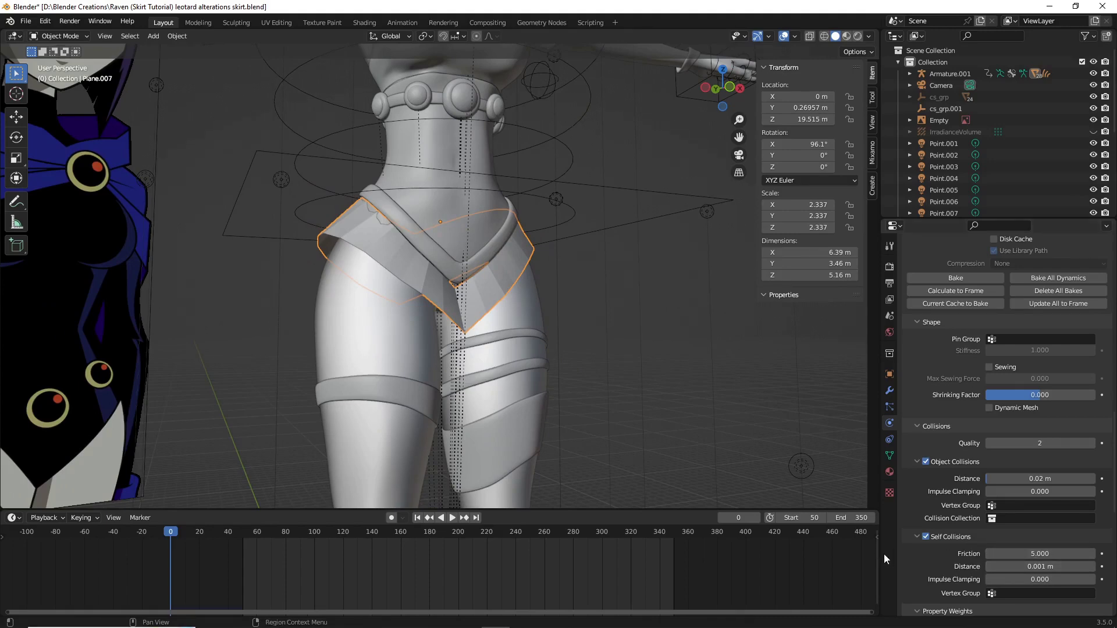
{"action": "scroll", "coordinate": [940, 538], "scroll_direction": "down", "scroll_amount": 8}
Step: Set the cloth's Field Weights gravity to 5
{"action": "left_click", "coordinate": [1019, 547]}
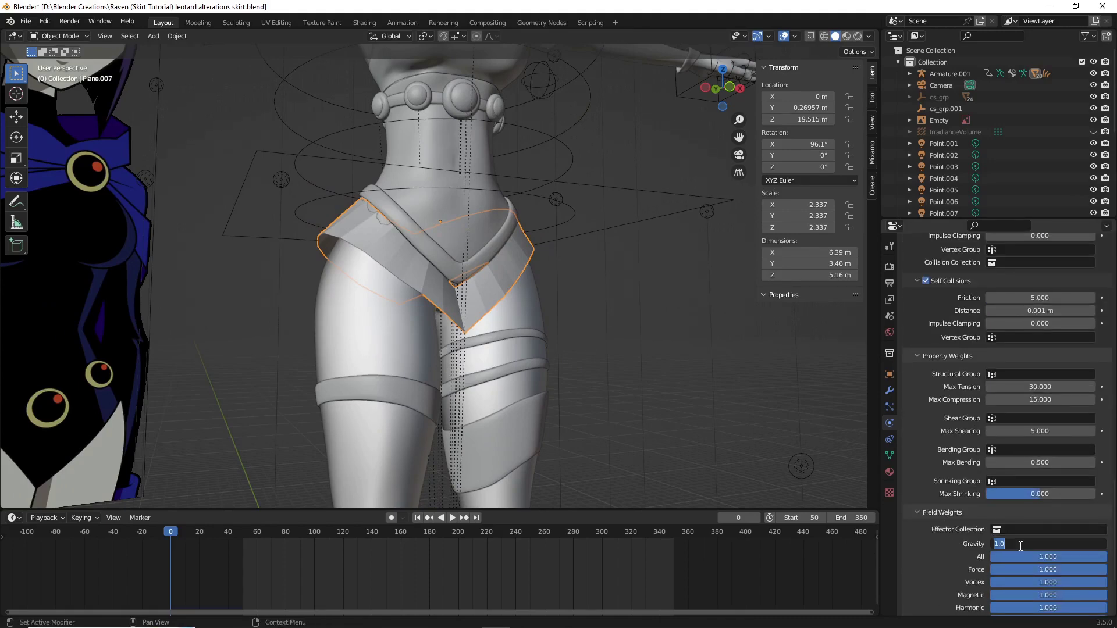
{"action": "type", "text": "5"}
{"action": "key", "text": "Return"}
{"action": "scroll", "coordinate": [1019, 545], "scroll_direction": "up", "scroll_amount": 8}
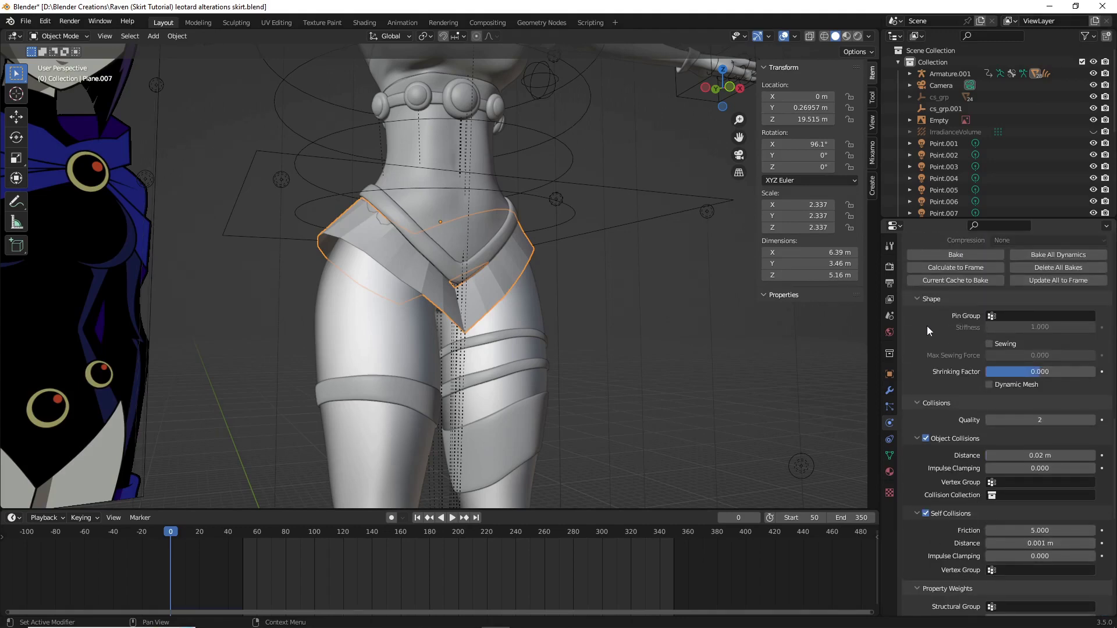
{"action": "middle_click_drag", "start_coordinate": [778, 379], "coordinate": [777, 386]}
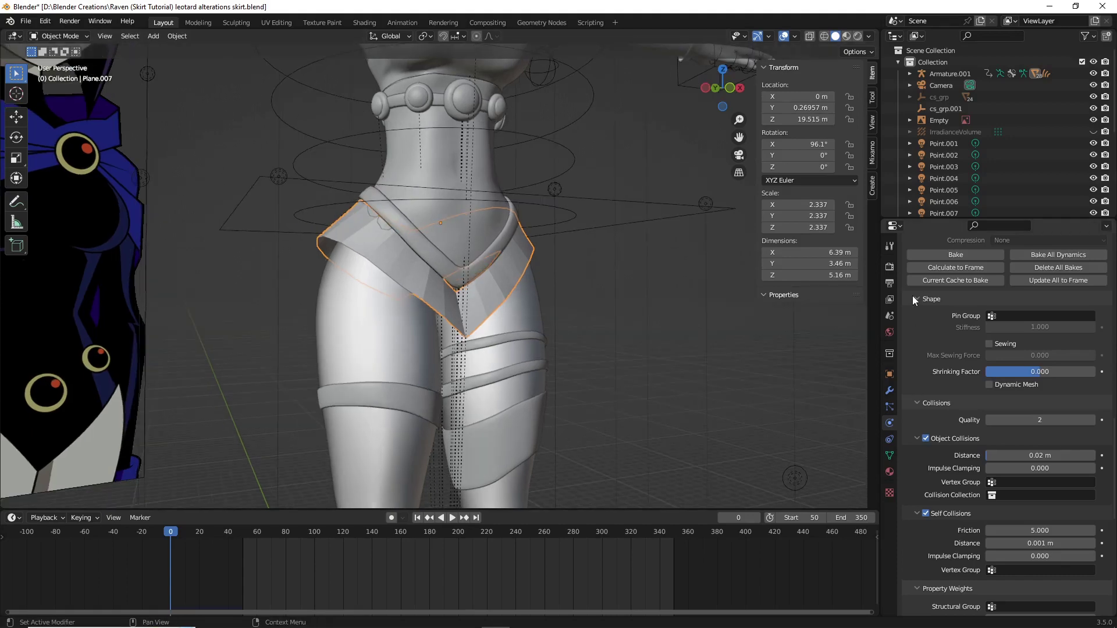
Step: Choose 'skirt' as the cloth's Pin Group to anchor its top edge
{"action": "left_click", "coordinate": [993, 318]}
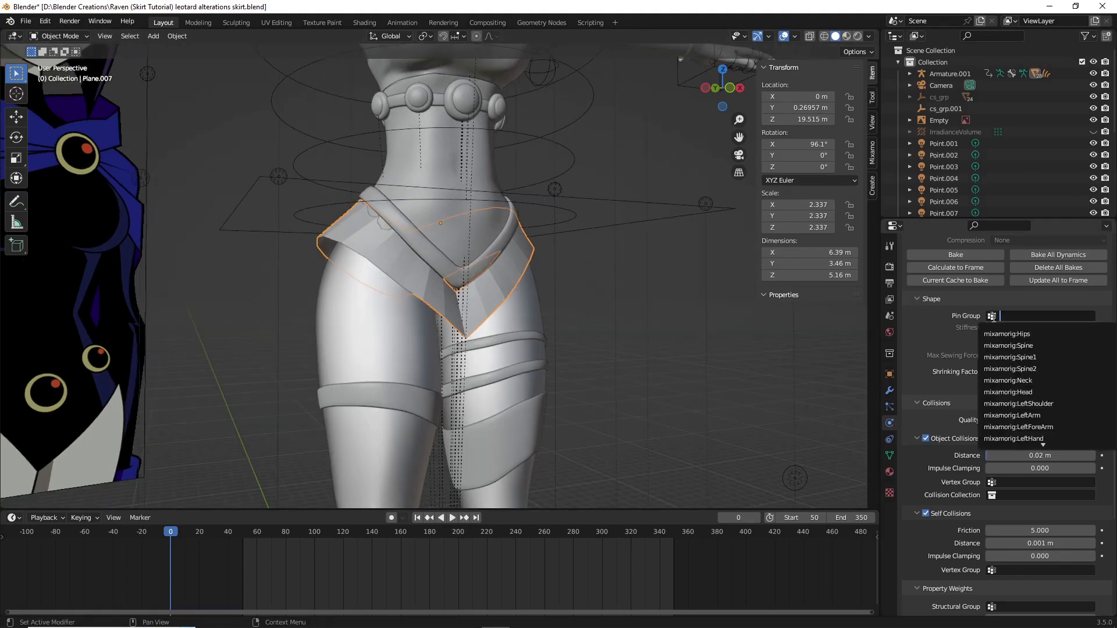
{"action": "scroll", "coordinate": [1023, 425], "scroll_direction": "down", "scroll_amount": 20}
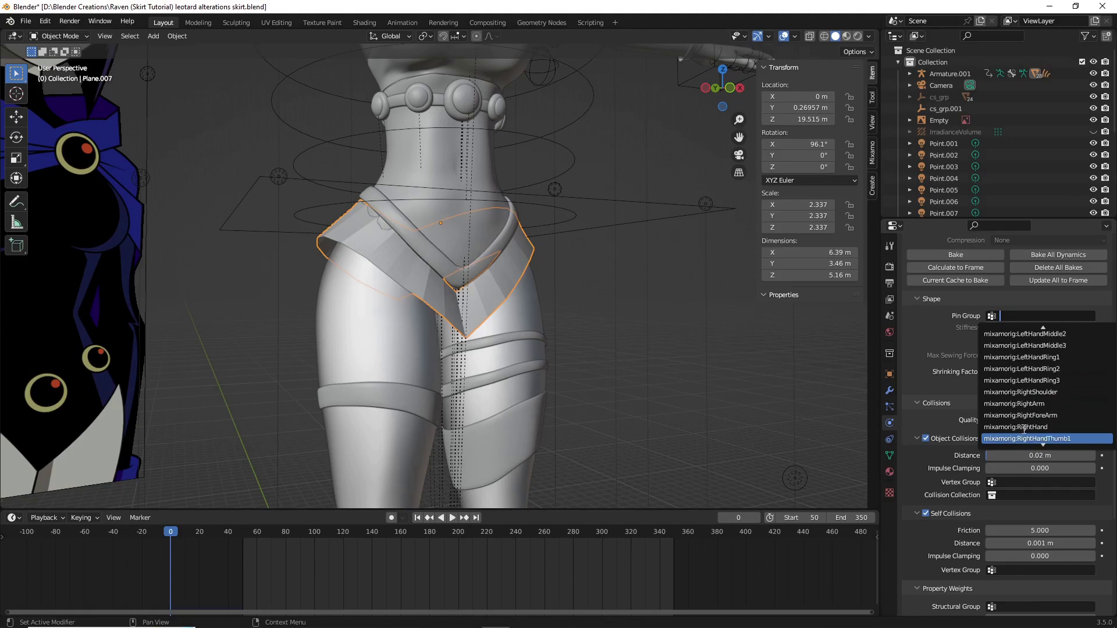
{"action": "scroll", "coordinate": [1018, 435], "scroll_direction": "down", "scroll_amount": 4}
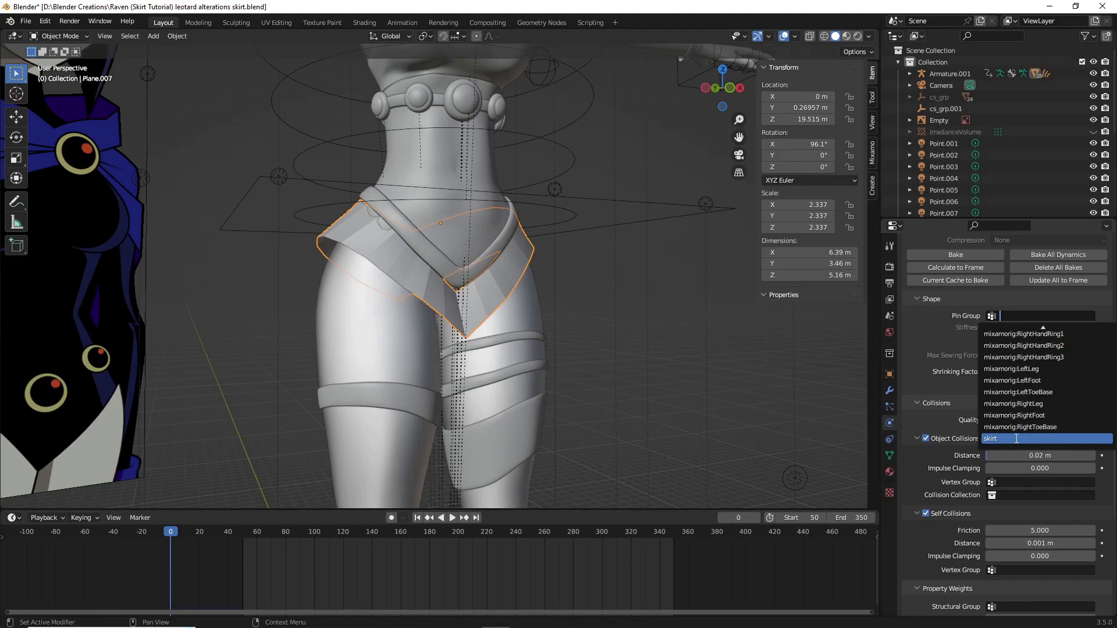
{"action": "left_click", "coordinate": [1015, 438]}
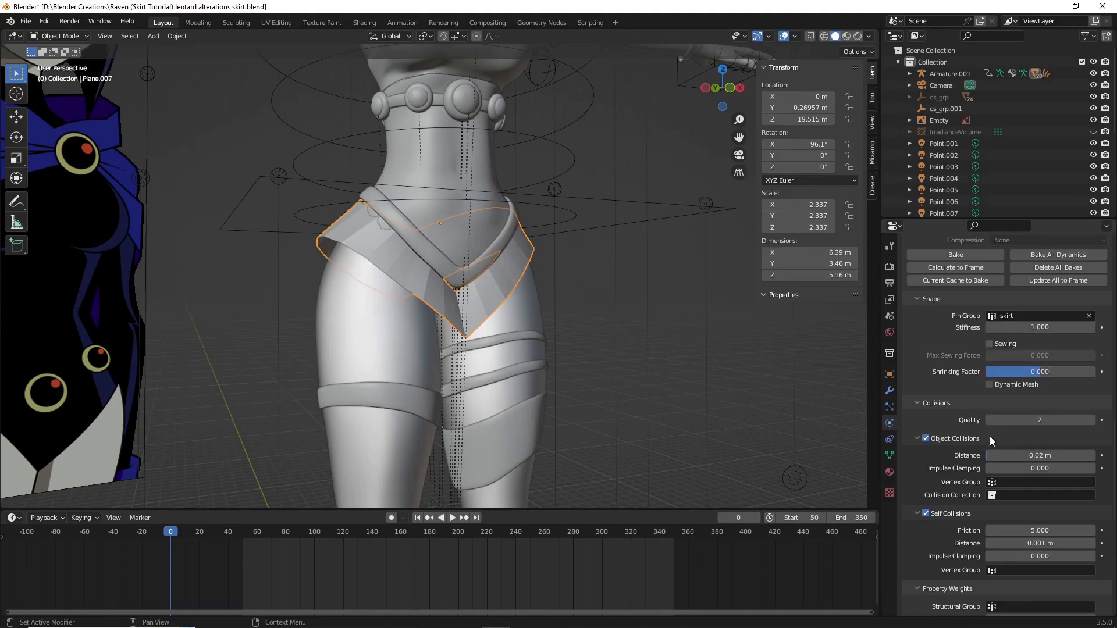
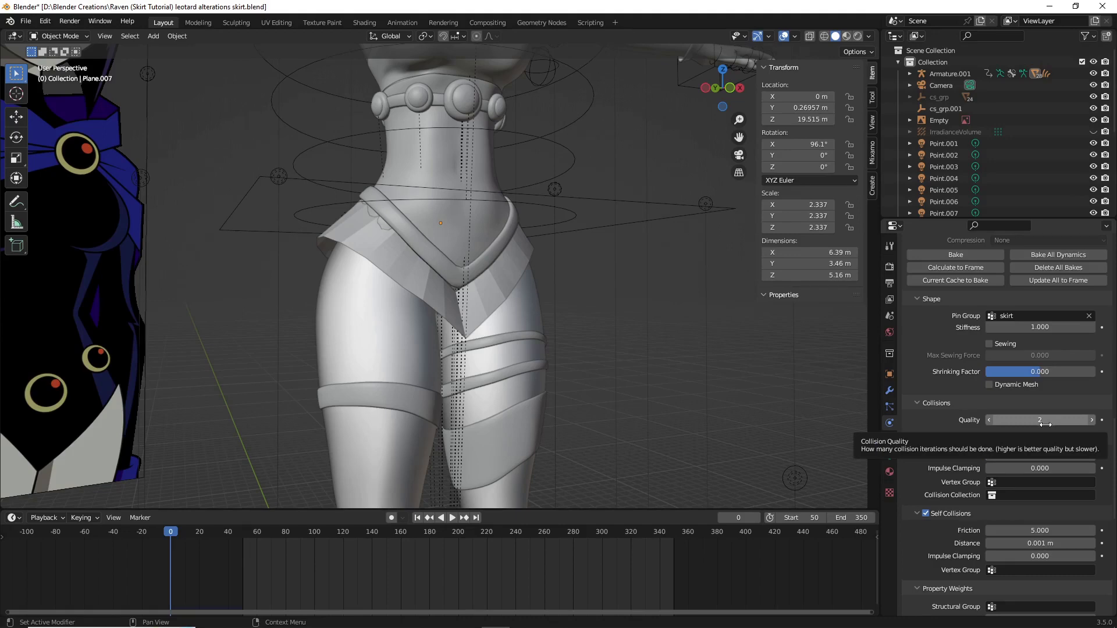
Step: Set the cloth collision Quality to 12
{"action": "left_click", "coordinate": [1045, 420]}
{"action": "type", "text": "12"}
{"action": "key", "text": "Return"}
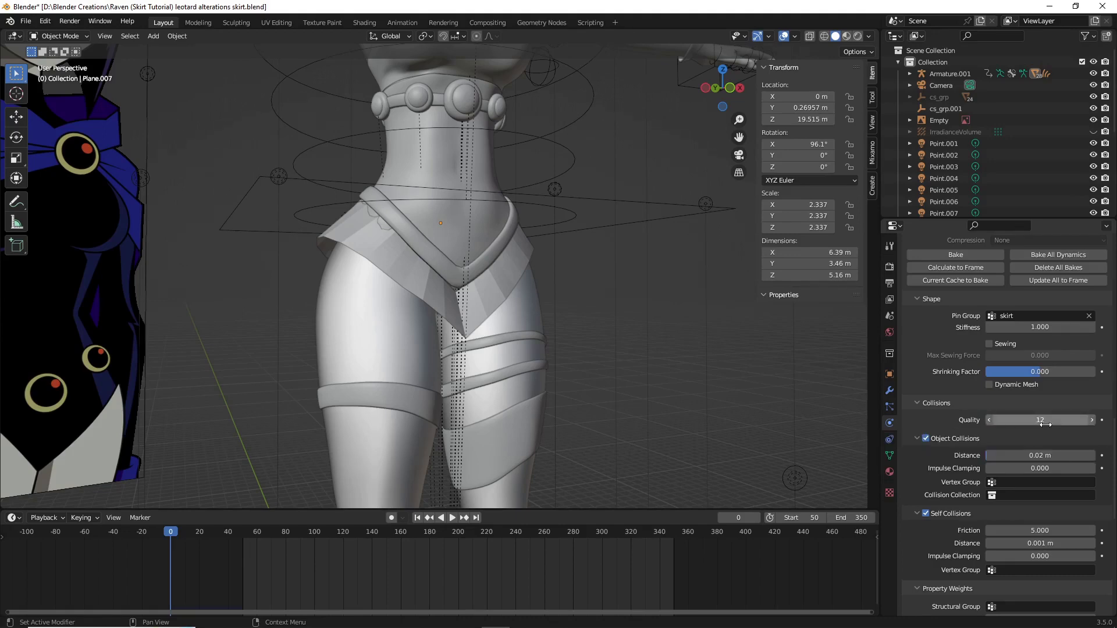
Step: Orbit to a front view and select the skirt plane
{"action": "scroll", "coordinate": [601, 322], "scroll_direction": "up", "scroll_amount": 5}
{"action": "middle_click_drag", "start_coordinate": [566, 344], "coordinate": [536, 348]}
{"action": "left_click", "coordinate": [539, 321]}
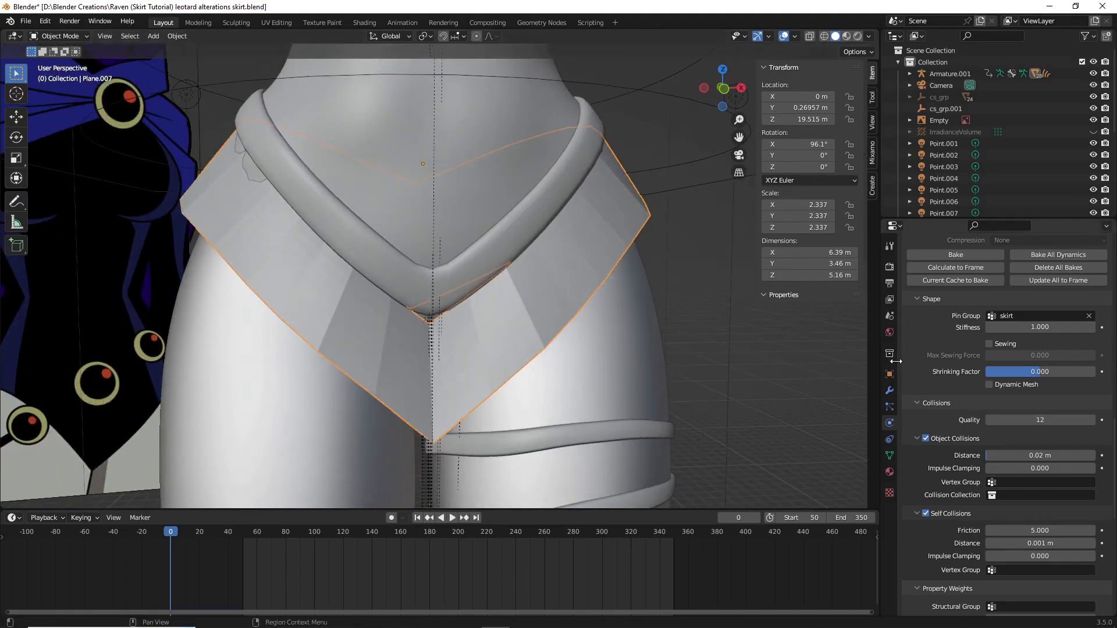
Step: Bake the skirt's cloth simulation, then deselect the skirt
{"action": "left_click", "coordinate": [938, 253]}
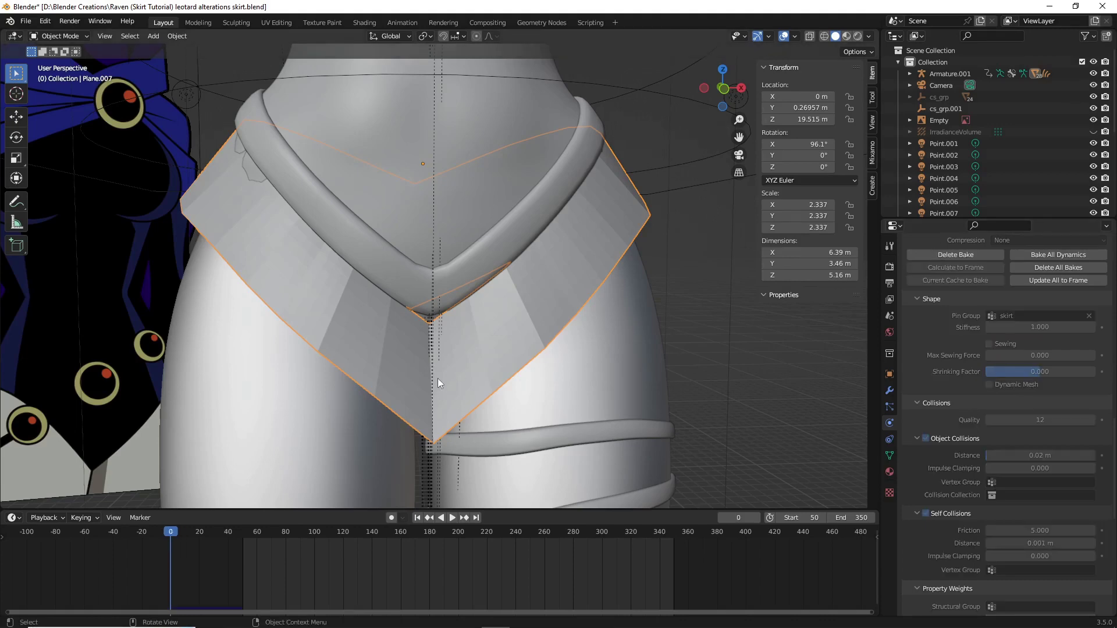
{"action": "scroll", "coordinate": [413, 332], "scroll_direction": "down", "scroll_amount": 4}
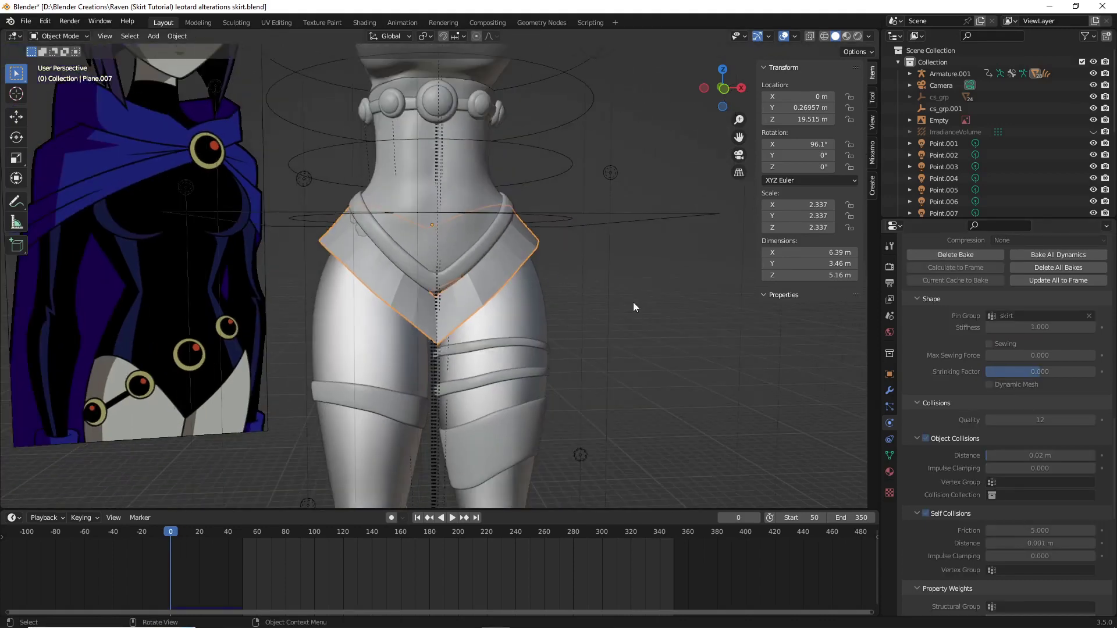
{"action": "left_click", "coordinate": [633, 301]}
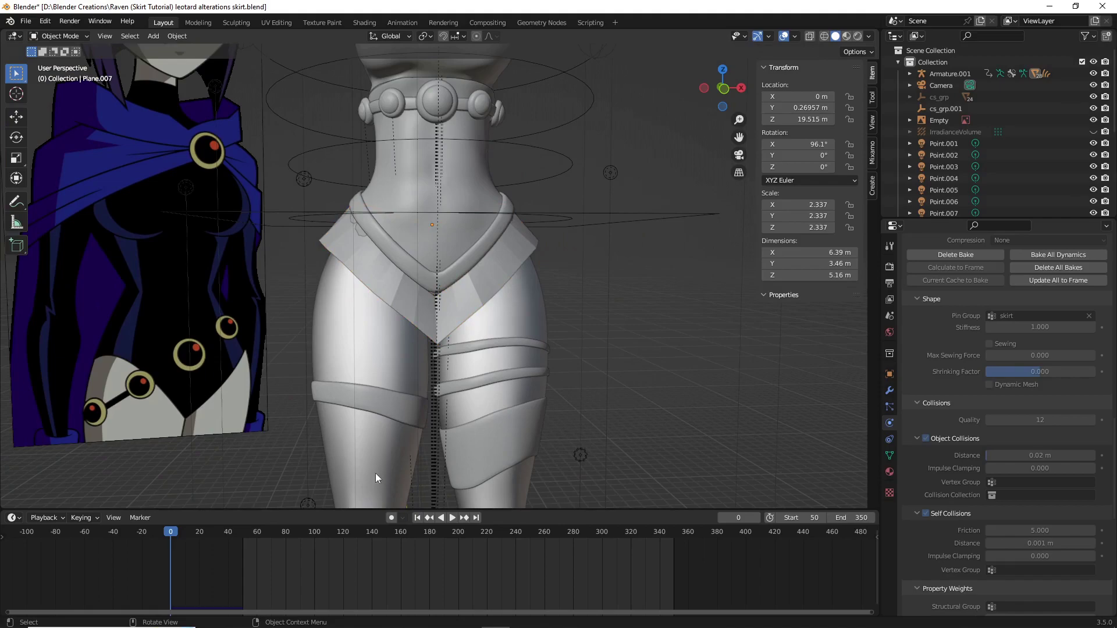
Step: Inspect the baked drape at frames 27 and 50 from back, side and front views
{"action": "left_click", "coordinate": [210, 529]}
{"action": "middle_click_drag", "start_coordinate": [313, 396], "coordinate": [273, 387]}
{"action": "middle_click_drag", "start_coordinate": [349, 370], "coordinate": [212, 369]}
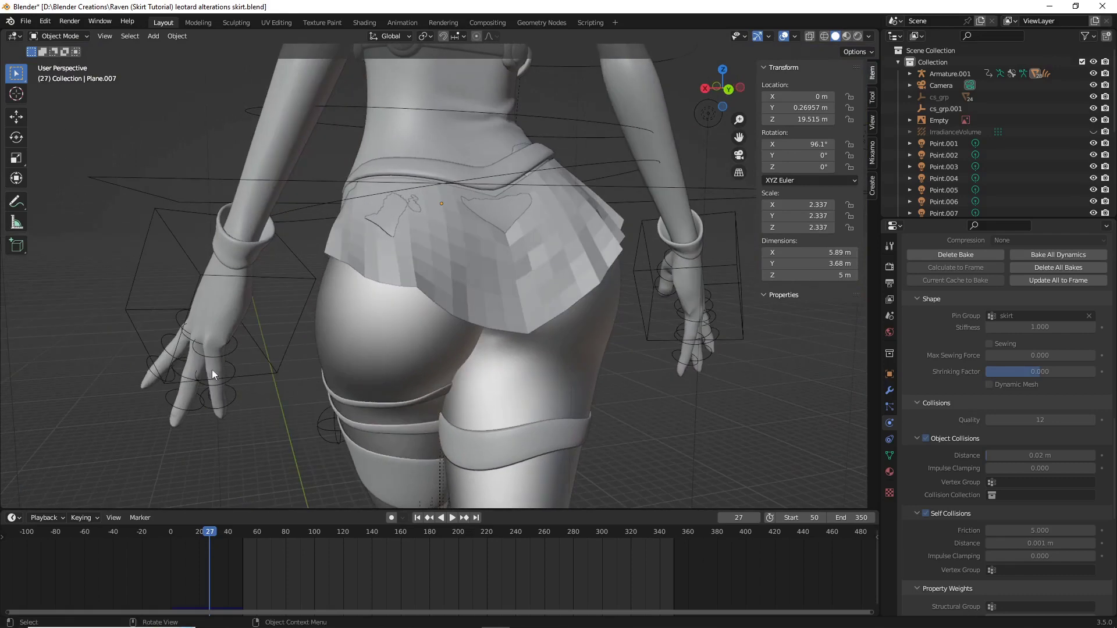
{"action": "left_click", "coordinate": [242, 531]}
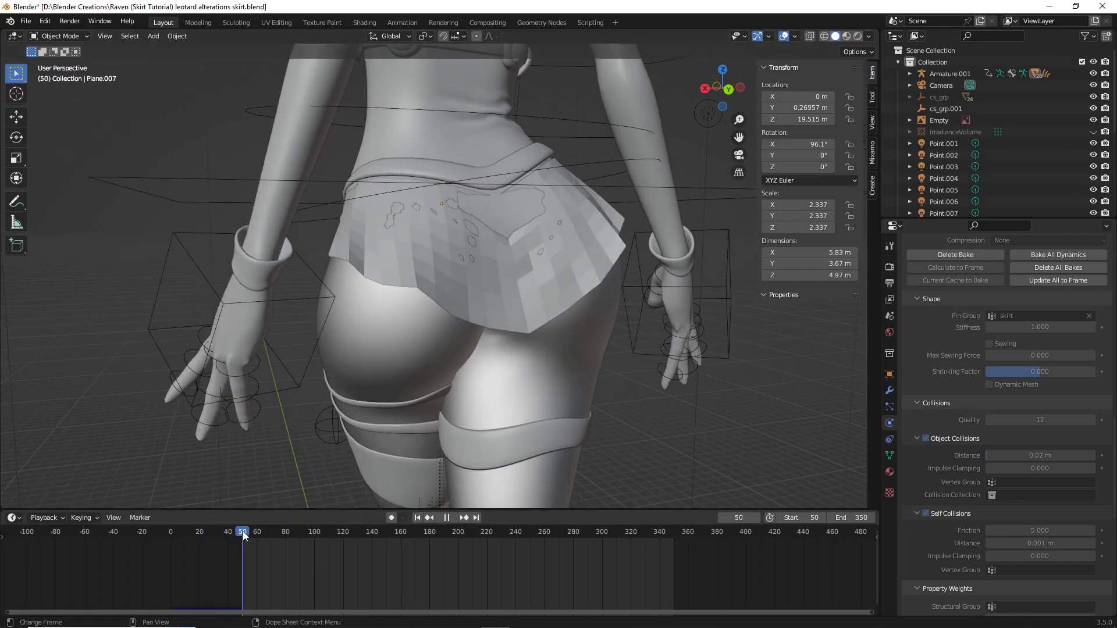
{"action": "middle_click_drag", "start_coordinate": [312, 400], "coordinate": [390, 393]}
{"action": "scroll", "coordinate": [389, 393], "scroll_direction": "down", "scroll_amount": 3}
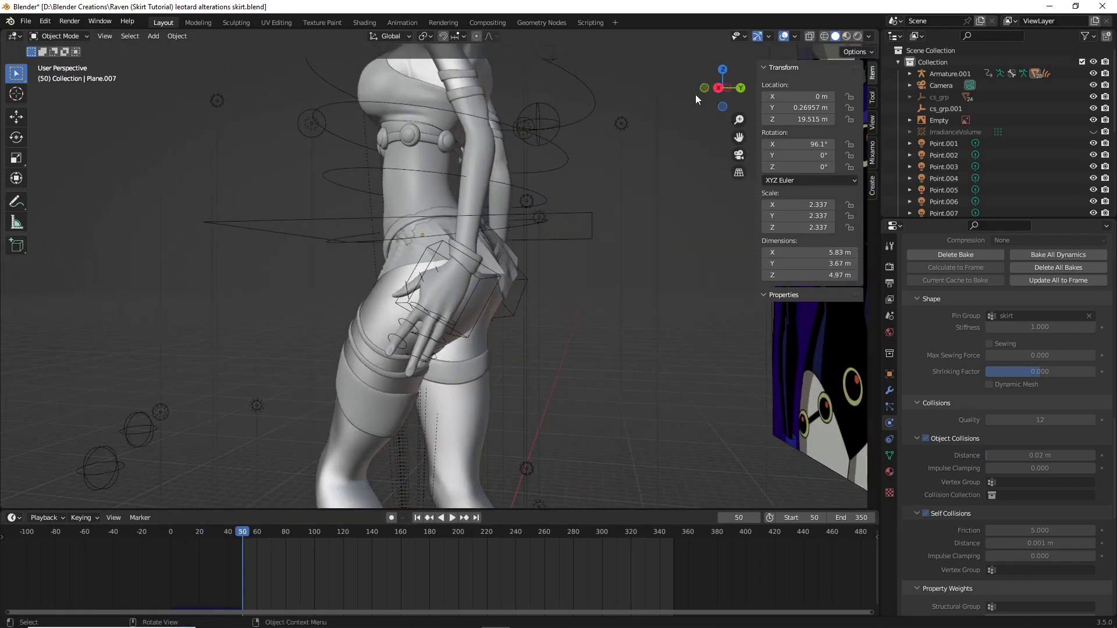
{"action": "middle_click_drag", "start_coordinate": [610, 169], "coordinate": [511, 258]}
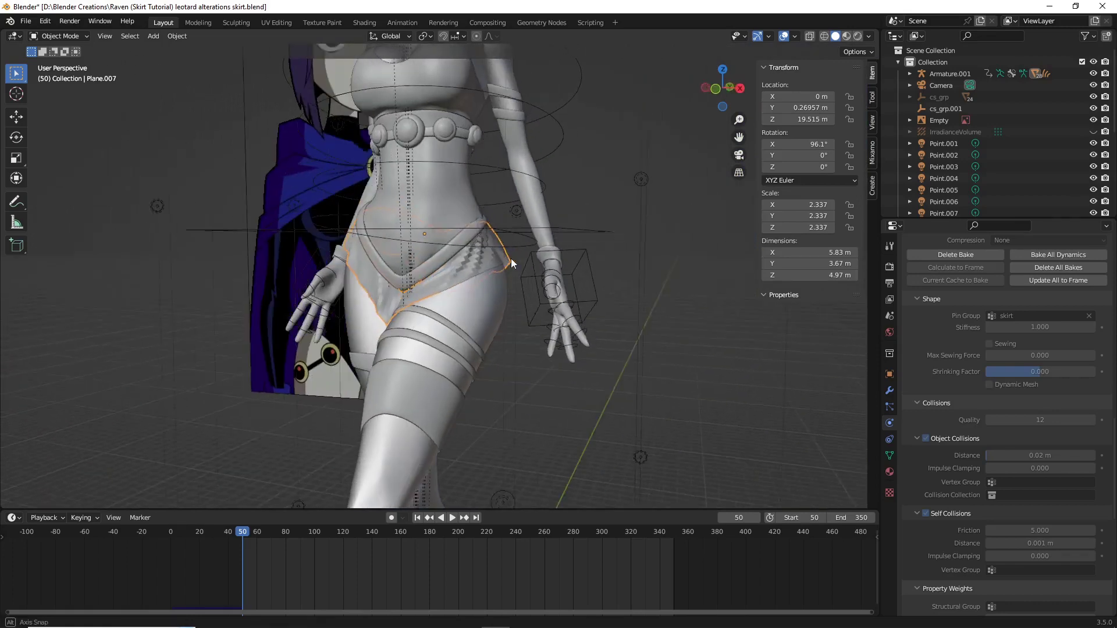
Step: Apply Shade Smooth to the skirt
{"action": "right_click", "coordinate": [510, 258]}
{"action": "mouse_move", "coordinate": [504, 257]}
{"action": "left_click", "coordinate": [492, 92]}
{"action": "scroll", "coordinate": [491, 236], "scroll_direction": "up", "scroll_amount": 5}
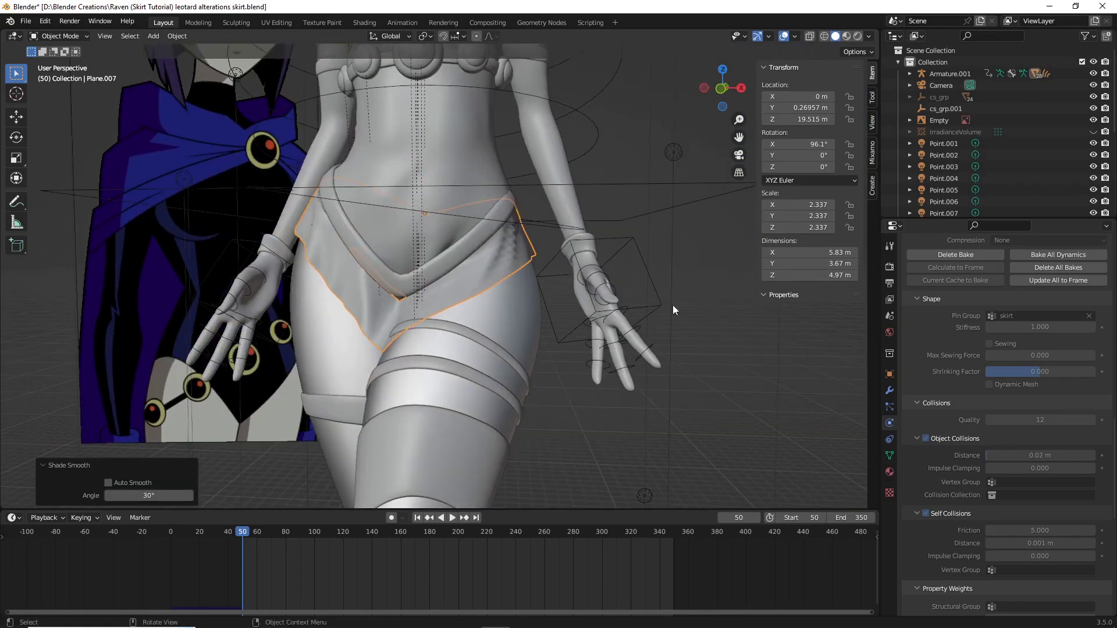
Step: Add a Solidify modifier to give the skirt 0.01 m thickness
{"action": "left_click", "coordinate": [889, 390]}
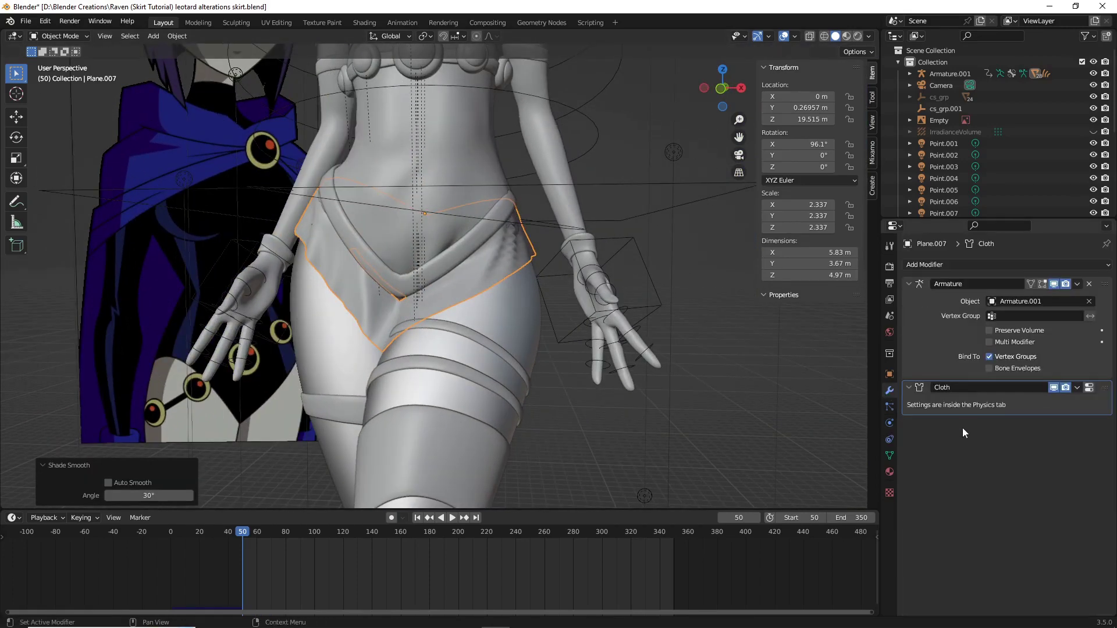
{"action": "left_click", "coordinate": [957, 266]}
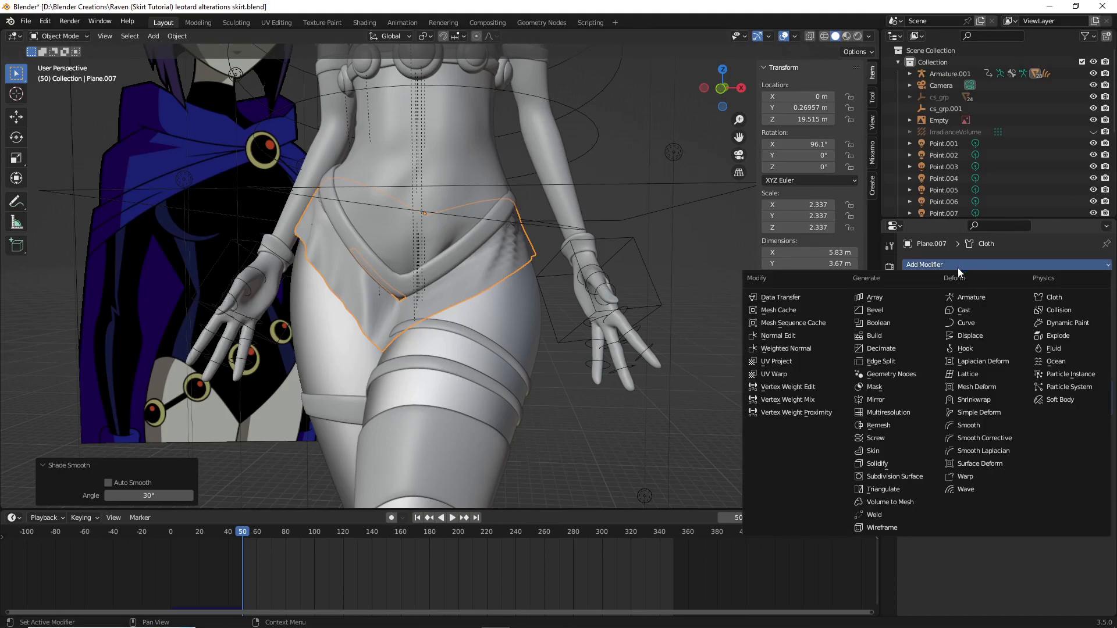
{"action": "left_click", "coordinate": [876, 464]}
{"action": "scroll", "coordinate": [654, 374], "scroll_direction": "up", "scroll_amount": 2}
{"action": "middle_click_drag", "start_coordinate": [653, 374], "coordinate": [318, 182]}
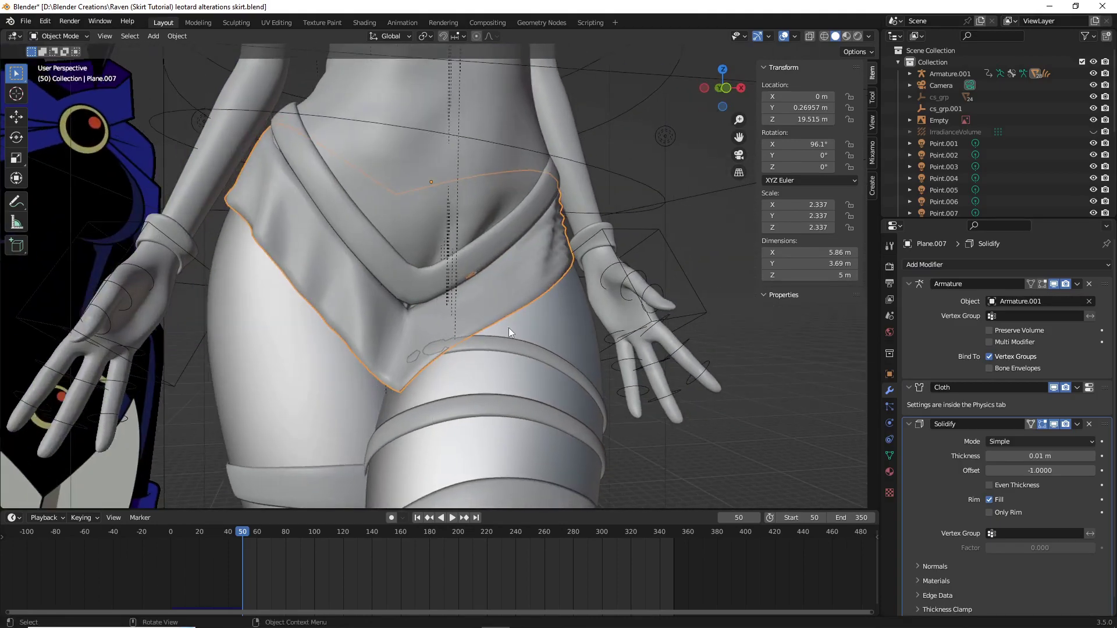
Step: Add a Subdivision Surface modifier to the skirt
{"action": "left_click", "coordinate": [931, 265]}
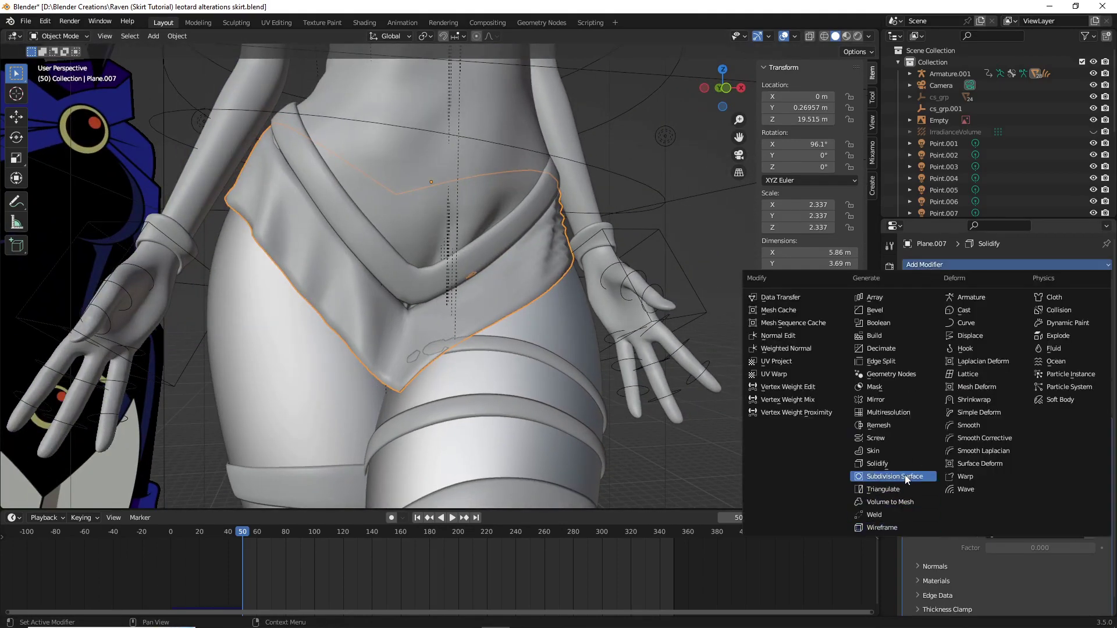
{"action": "left_click", "coordinate": [905, 478]}
{"action": "scroll", "coordinate": [512, 385], "scroll_direction": "up", "scroll_amount": 2}
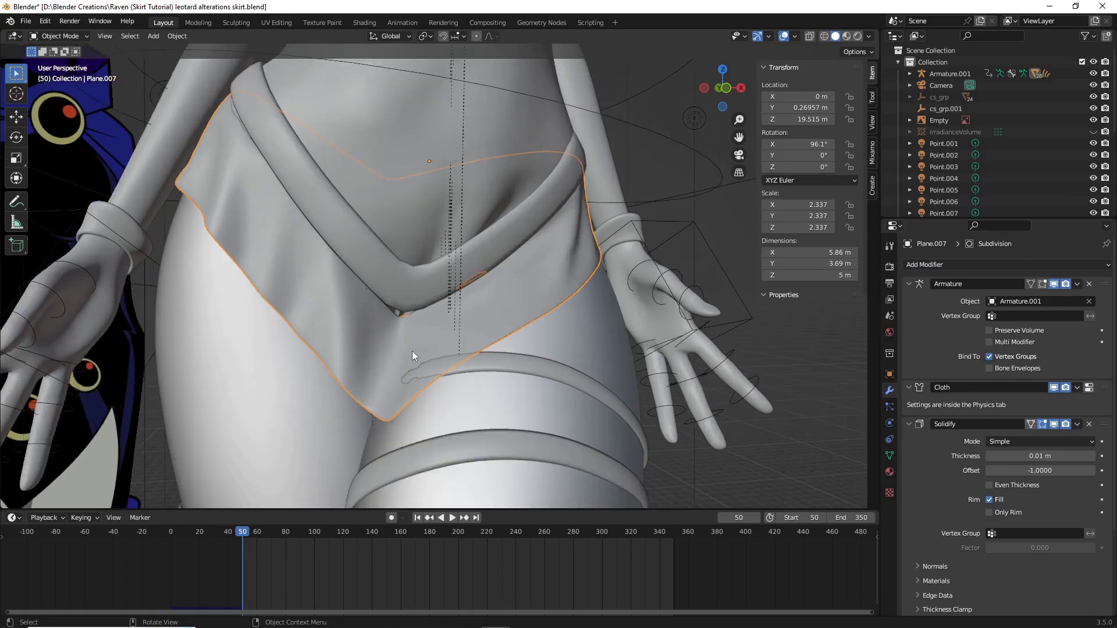
Step: Select the belt Plane.002 and briefly toggle it into Edit Mode and back
{"action": "middle_click_drag", "start_coordinate": [413, 352], "coordinate": [469, 348]}
{"action": "left_click", "coordinate": [469, 288]}
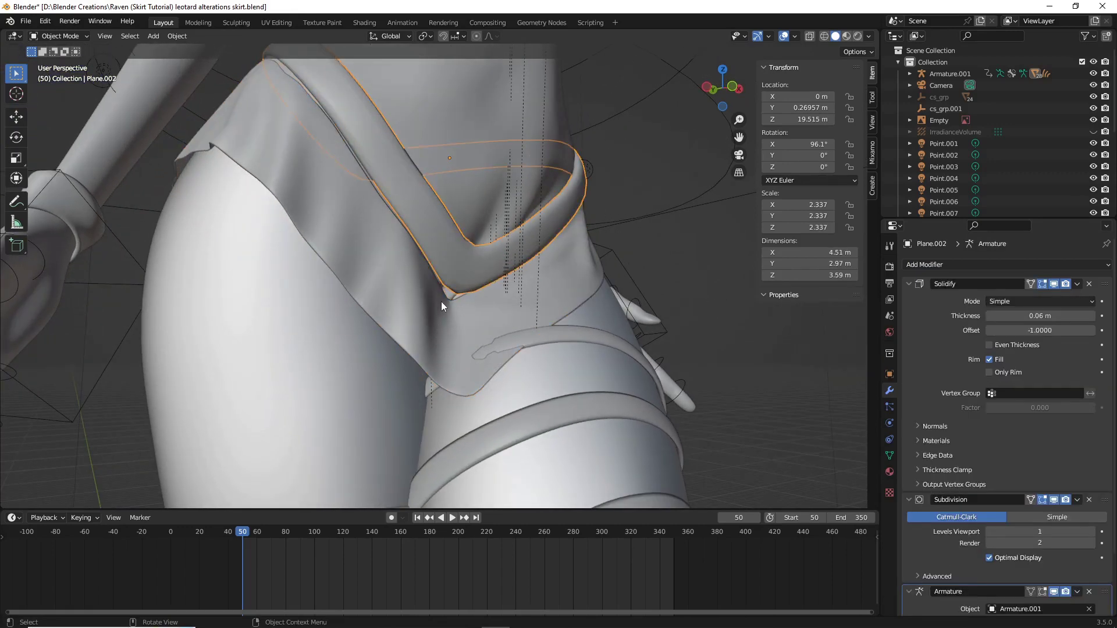
{"action": "scroll", "coordinate": [440, 304], "scroll_direction": "up", "scroll_amount": 2}
{"action": "middle_click_drag", "start_coordinate": [495, 341], "coordinate": [368, 326]}
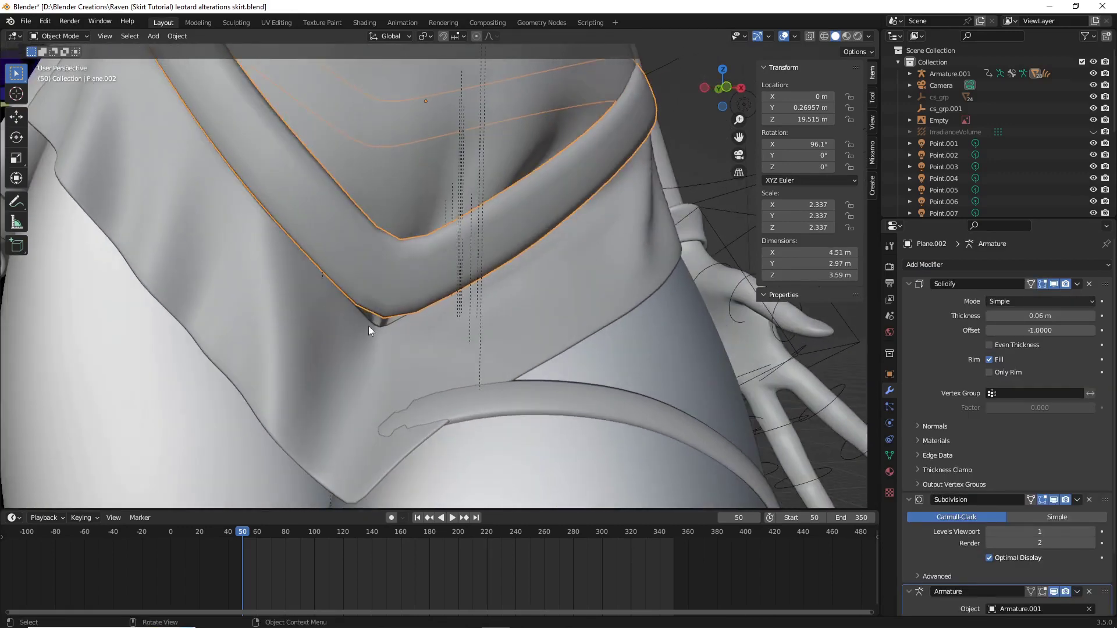
{"action": "scroll", "coordinate": [414, 344], "scroll_direction": "down", "scroll_amount": 4}
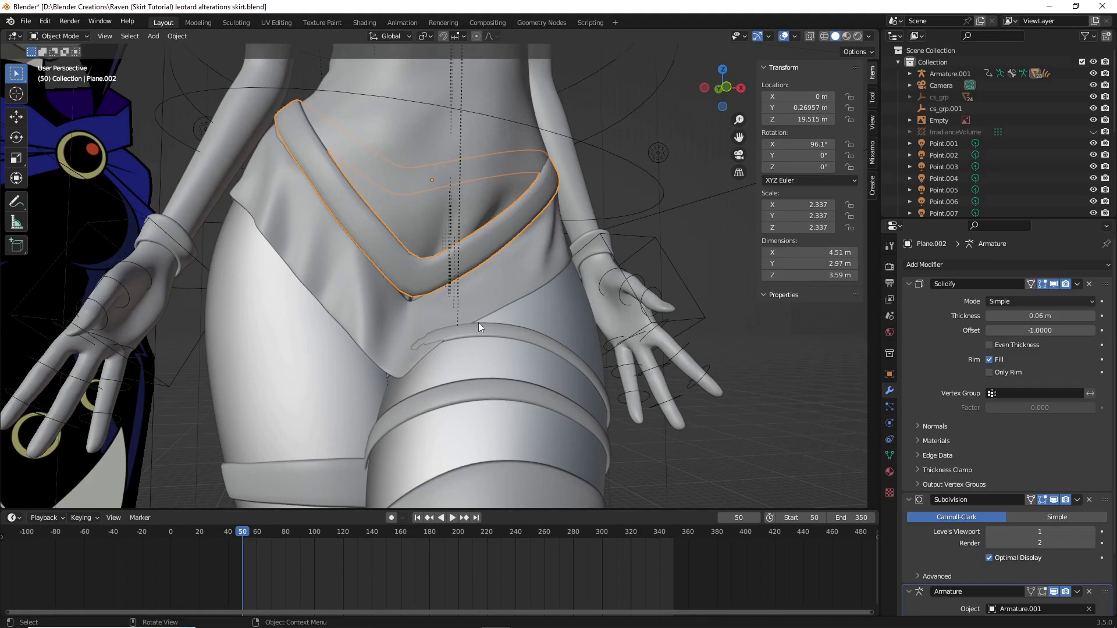
{"action": "key", "text": "Tab"}
{"action": "scroll", "coordinate": [478, 322], "scroll_direction": "up", "scroll_amount": 3}
{"action": "scroll", "coordinate": [529, 309], "scroll_direction": "down", "scroll_amount": 2}
{"action": "key", "text": "Tab"}
{"action": "scroll", "coordinate": [529, 309], "scroll_direction": "down", "scroll_amount": 4}
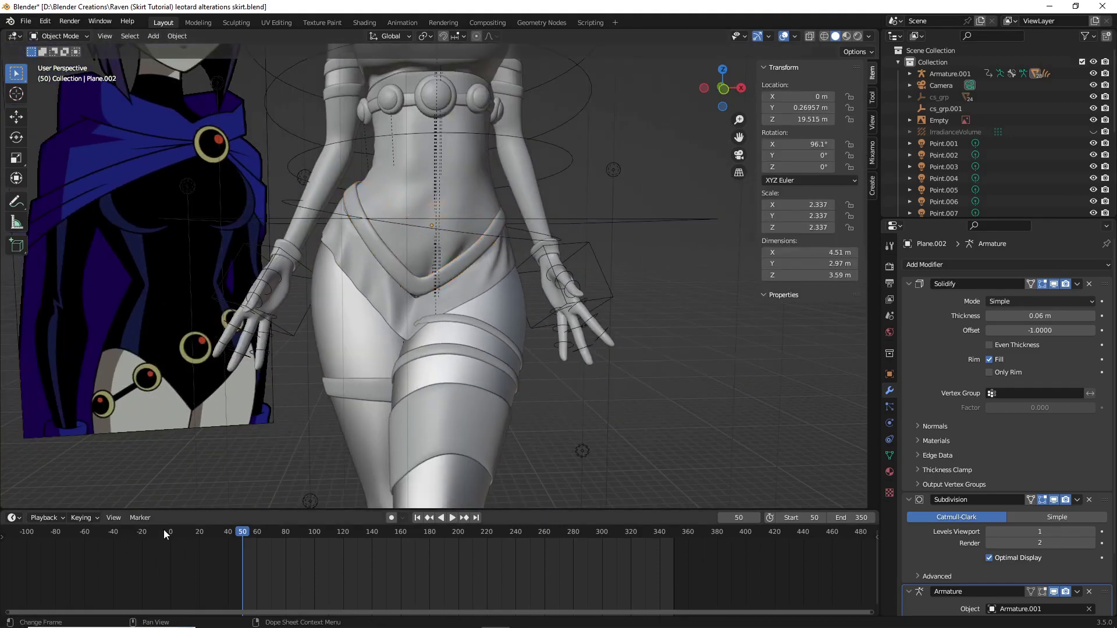
Step: Return the animation to frame 0 and reselect the belt
{"action": "left_click", "coordinate": [164, 530]}
{"action": "key", "text": "space"}
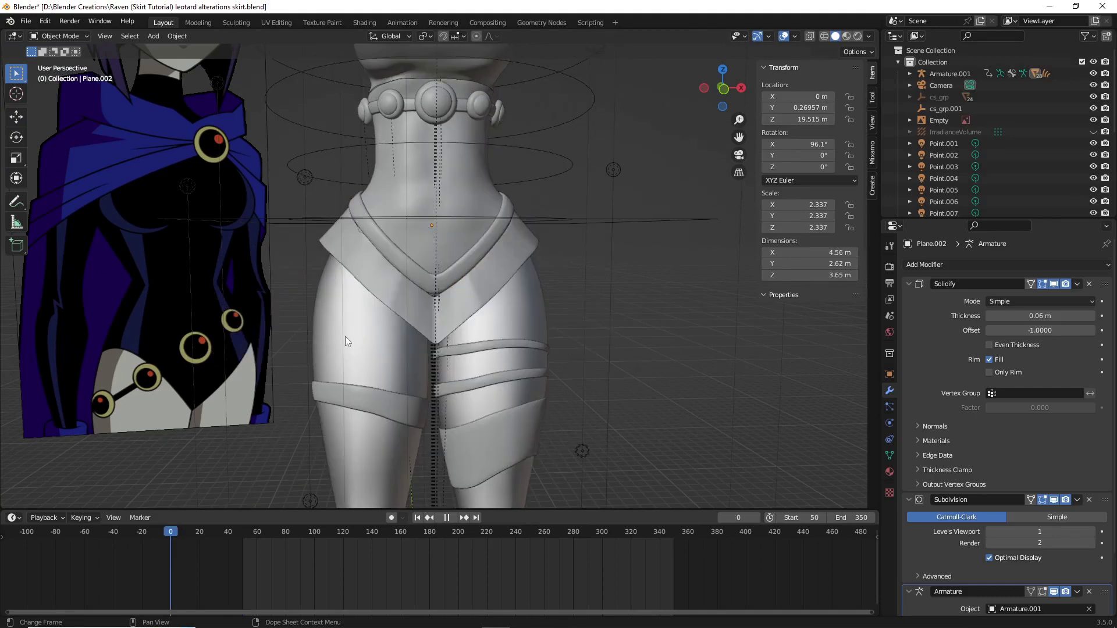
{"action": "key", "text": "space"}
{"action": "scroll", "coordinate": [346, 336], "scroll_direction": "up", "scroll_amount": 5}
{"action": "left_click", "coordinate": [400, 291]}
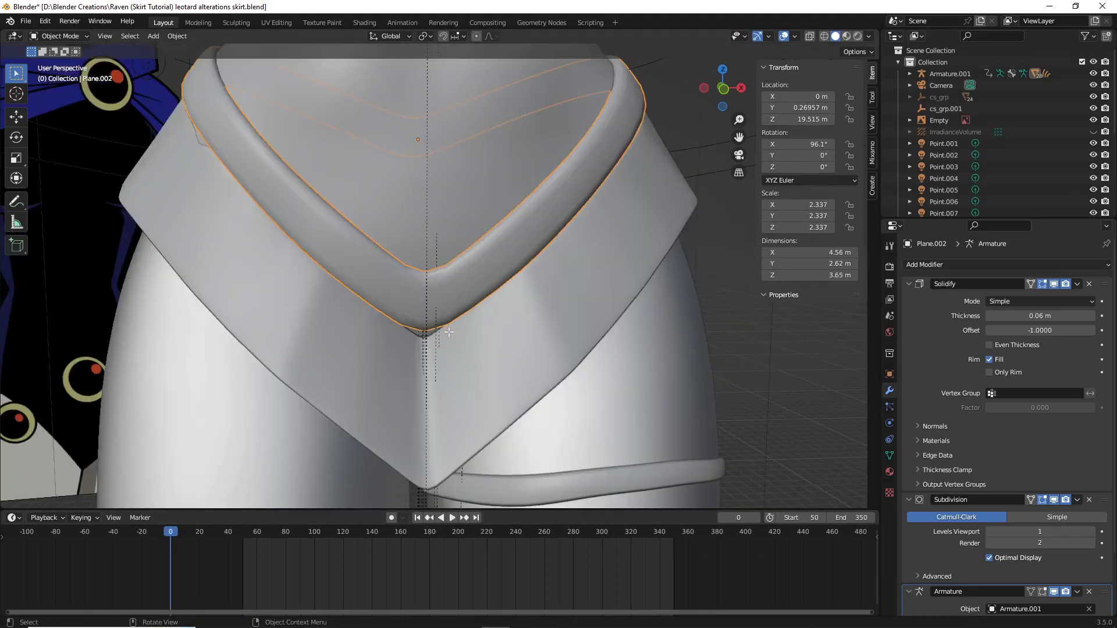
Step: Enter Edit Mode on the belt with X-ray see-through display on
{"action": "key", "text": "Tab"}
{"action": "left_click", "coordinate": [809, 37]}
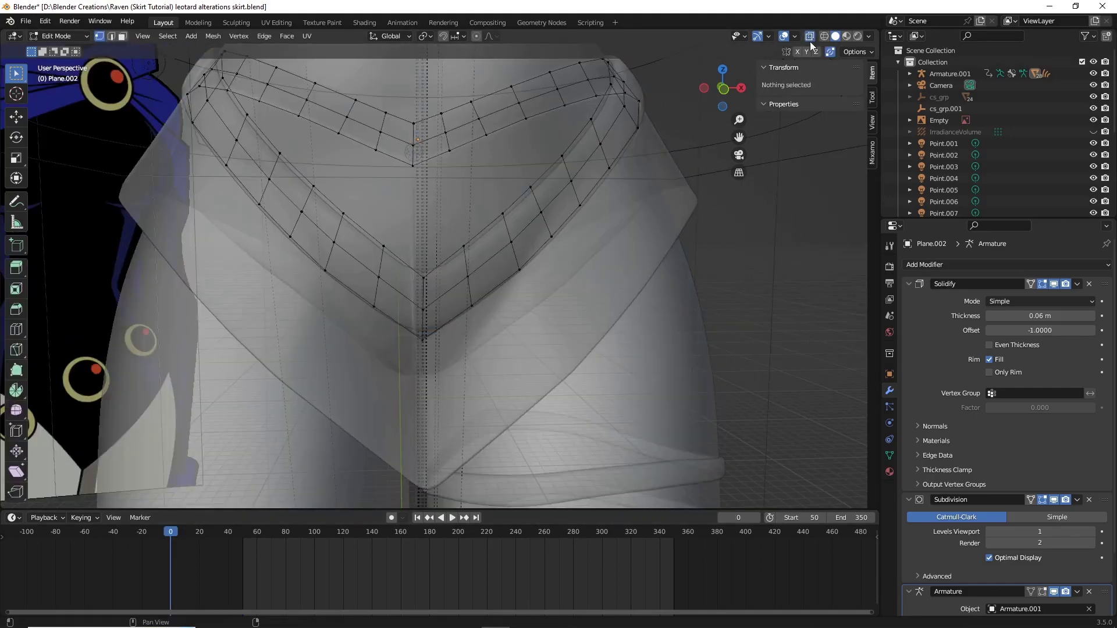
{"action": "middle_click_drag", "start_coordinate": [506, 314], "coordinate": [511, 309]}
Step: Add three slid loop cuts across the belt, undoing an unwanted fourth one
{"action": "key", "text": "ctrl+r"}
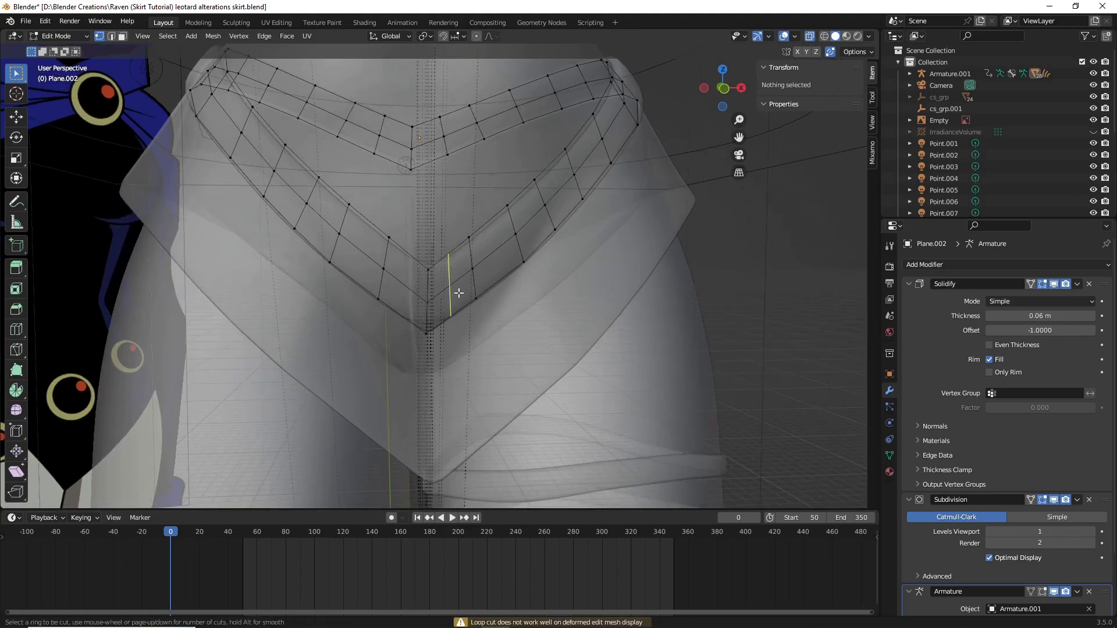
{"action": "left_click", "coordinate": [459, 293]}
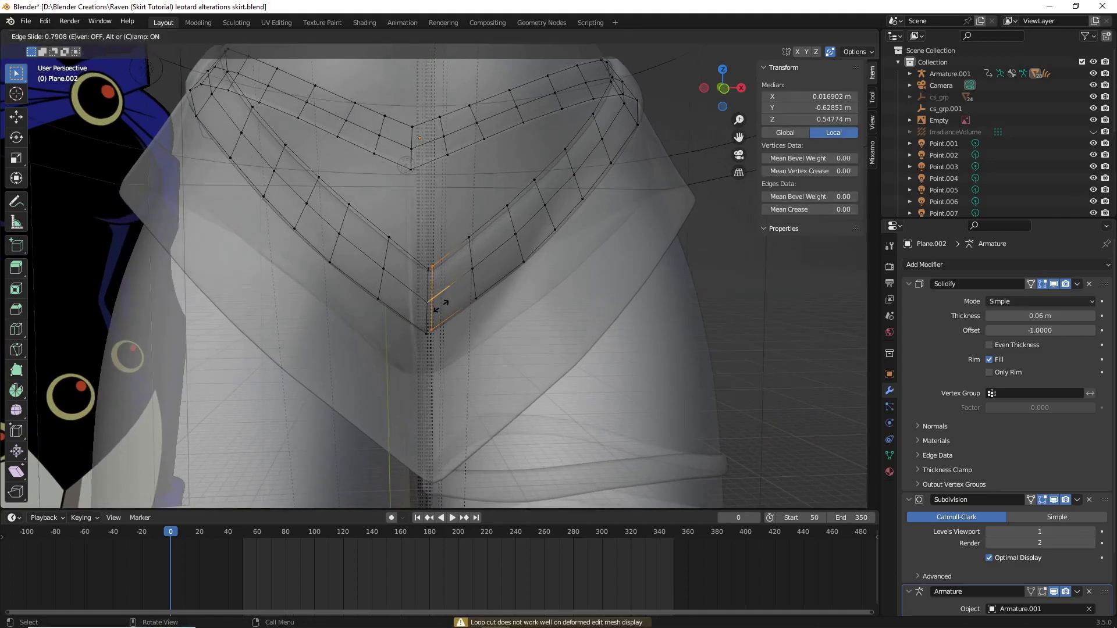
{"action": "left_click", "coordinate": [441, 305]}
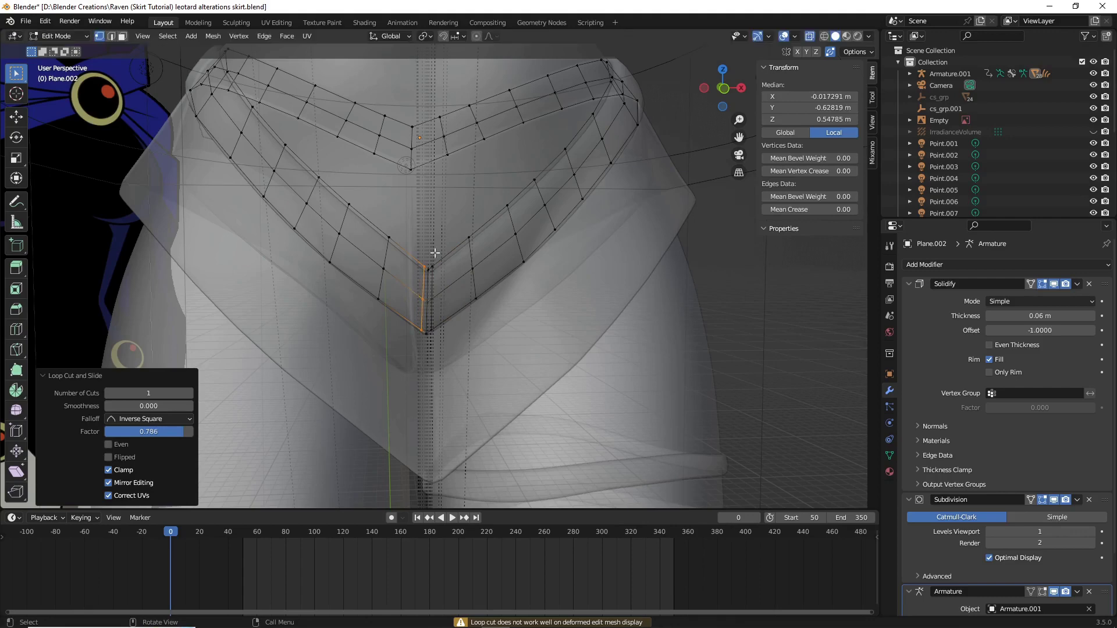
{"action": "key", "text": "ctrl+r"}
{"action": "left_click", "coordinate": [434, 155]}
{"action": "left_click", "coordinate": [424, 156]}
{"action": "key", "text": "ctrl+r"}
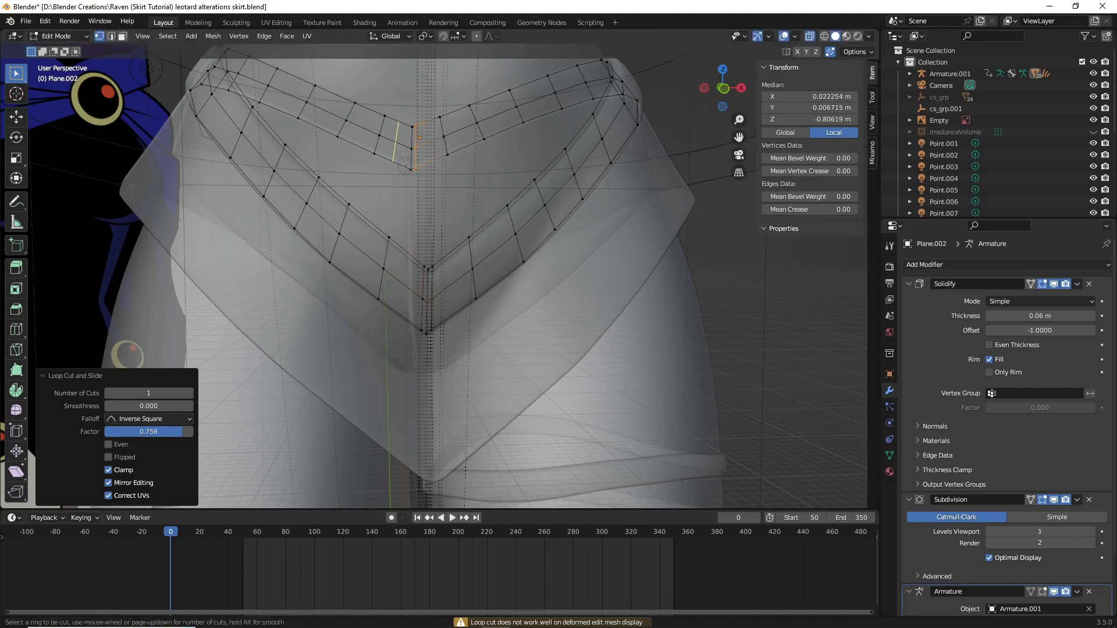
{"action": "left_click", "coordinate": [400, 153]}
{"action": "left_click", "coordinate": [416, 159]}
{"action": "key", "text": "ctrl+r"}
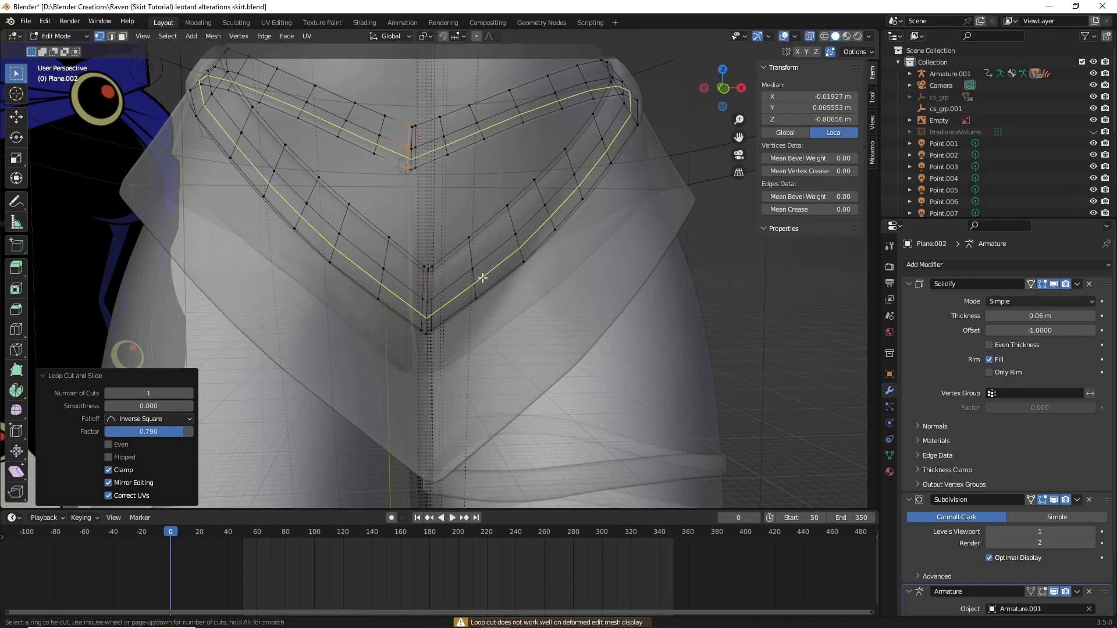
{"action": "left_click", "coordinate": [482, 278]}
{"action": "right_click", "coordinate": [478, 268]}
{"action": "key", "text": "ctrl+z"}
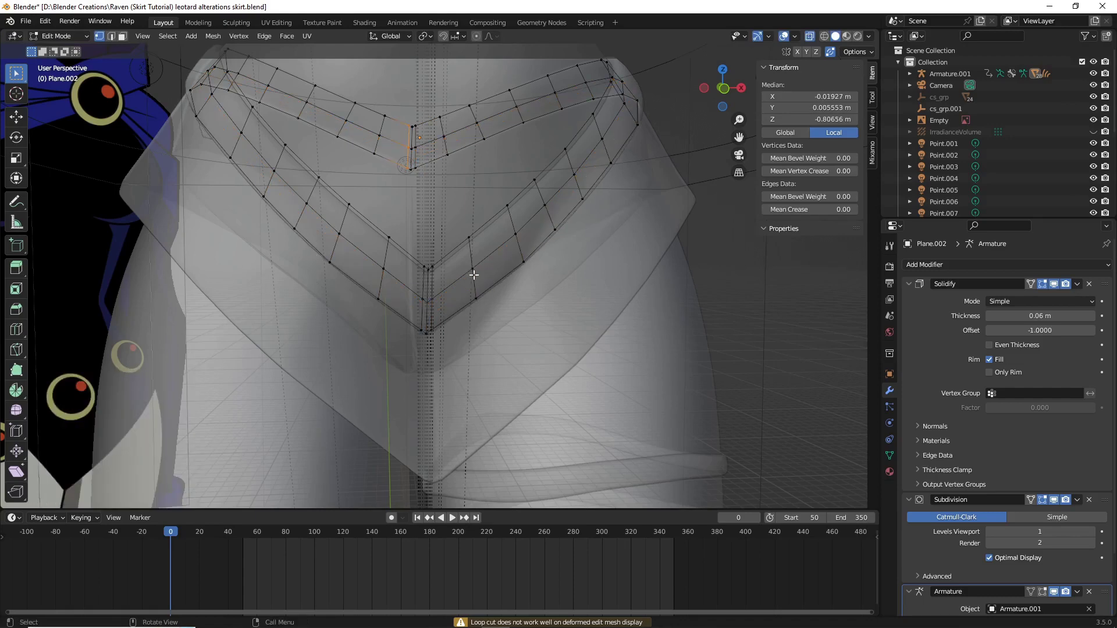
Step: Select a full edge loop around the belt and scale it up by 1.038
{"action": "left_click", "coordinate": [603, 140], "text": "alt"}
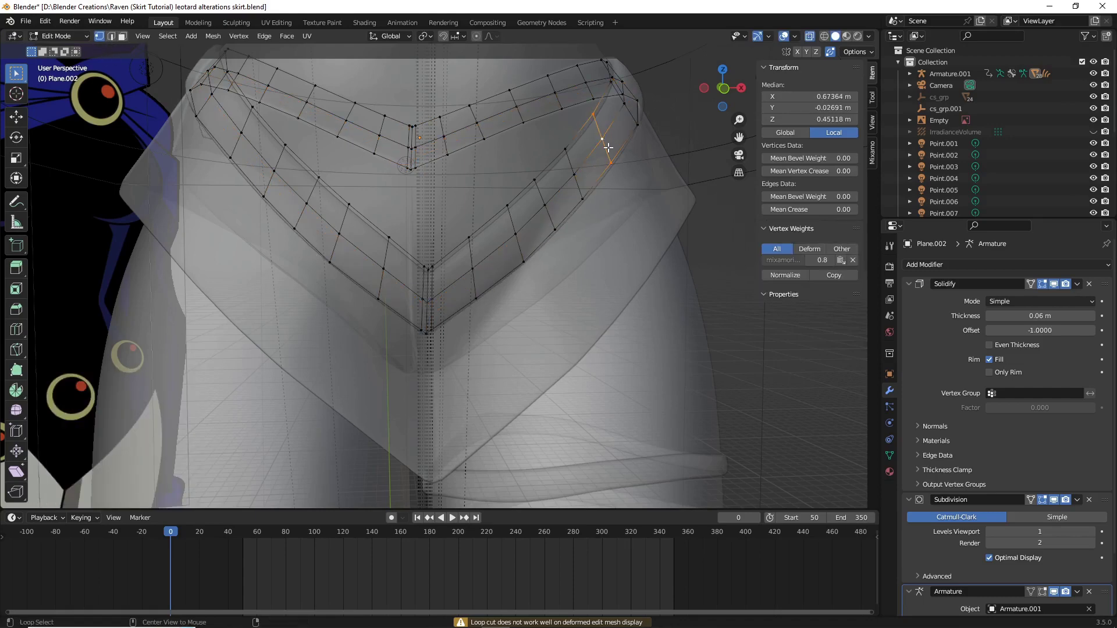
{"action": "left_click", "coordinate": [626, 97], "text": "alt"}
{"action": "left_click", "coordinate": [624, 83], "text": "alt"}
{"action": "left_click", "coordinate": [618, 101], "text": "alt"}
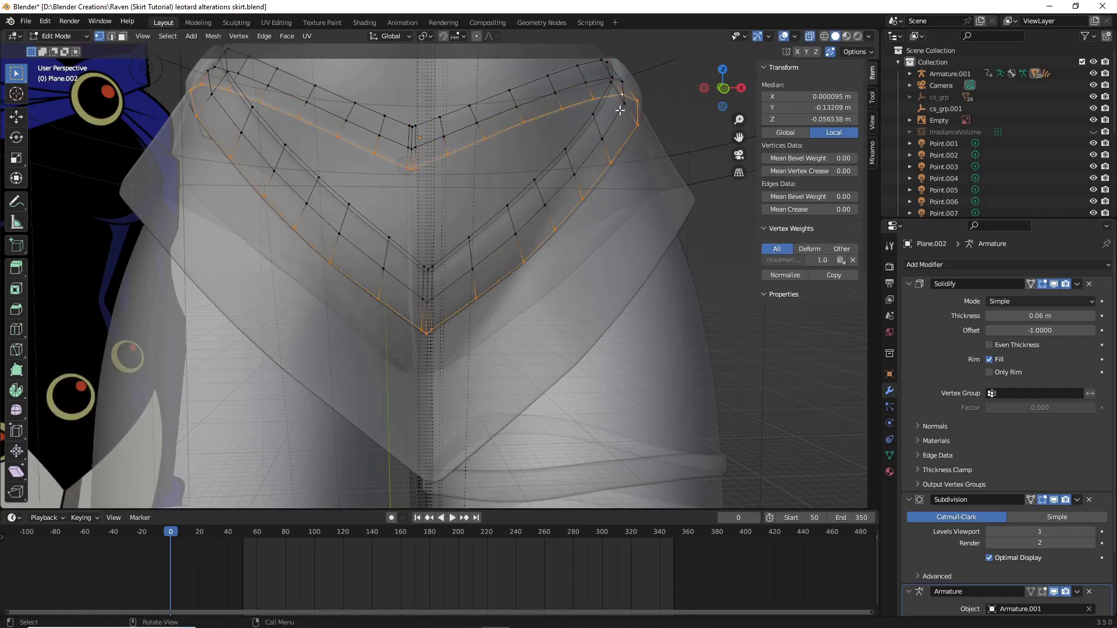
{"action": "middle_click_drag", "start_coordinate": [618, 105], "coordinate": [638, 172]}
{"action": "left_click", "coordinate": [608, 85], "text": "alt"}
{"action": "left_click", "coordinate": [612, 84], "text": "alt"}
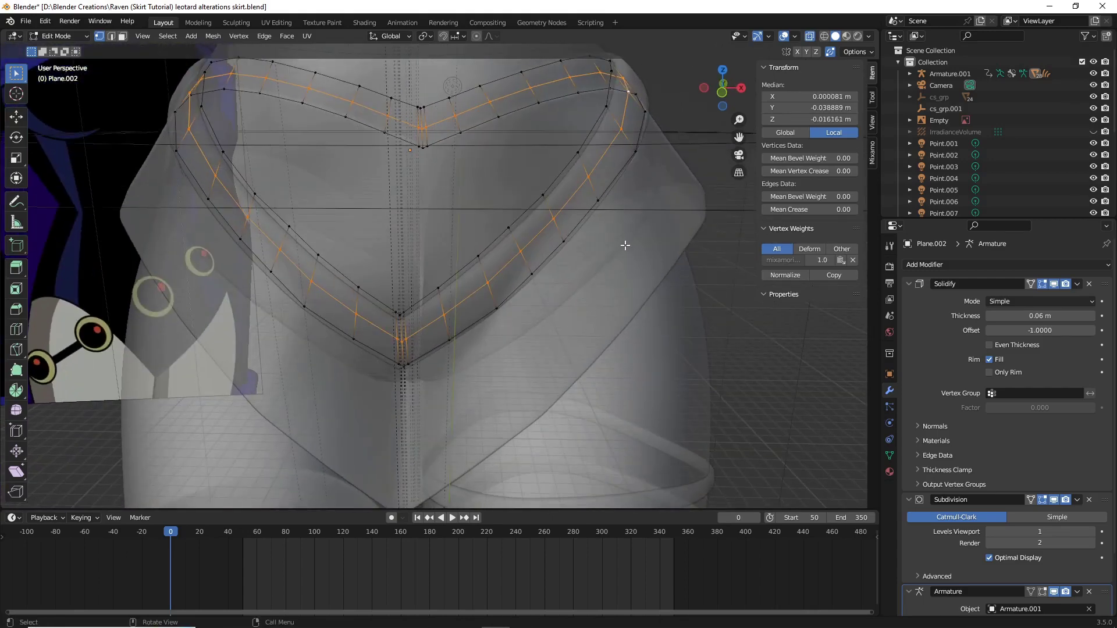
{"action": "key", "text": "s"}
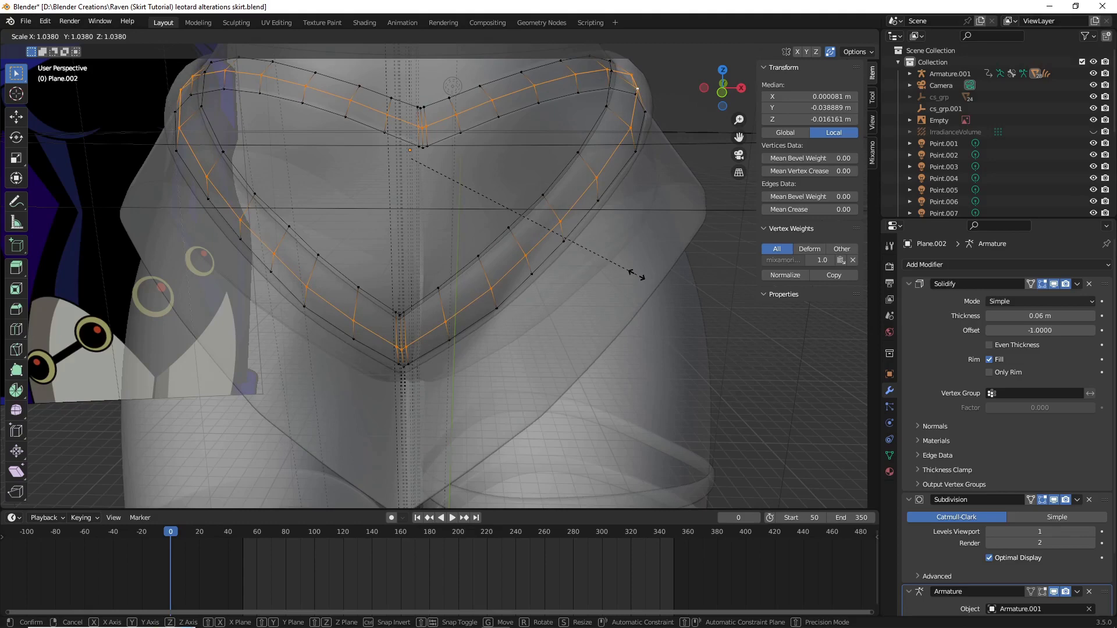
{"action": "left_click", "coordinate": [637, 275]}
Step: Add two more loop cuts slid toward the belt's outer rims
{"action": "middle_click_drag", "start_coordinate": [636, 274], "coordinate": [569, 259]}
{"action": "key", "text": "ctrl+r"}
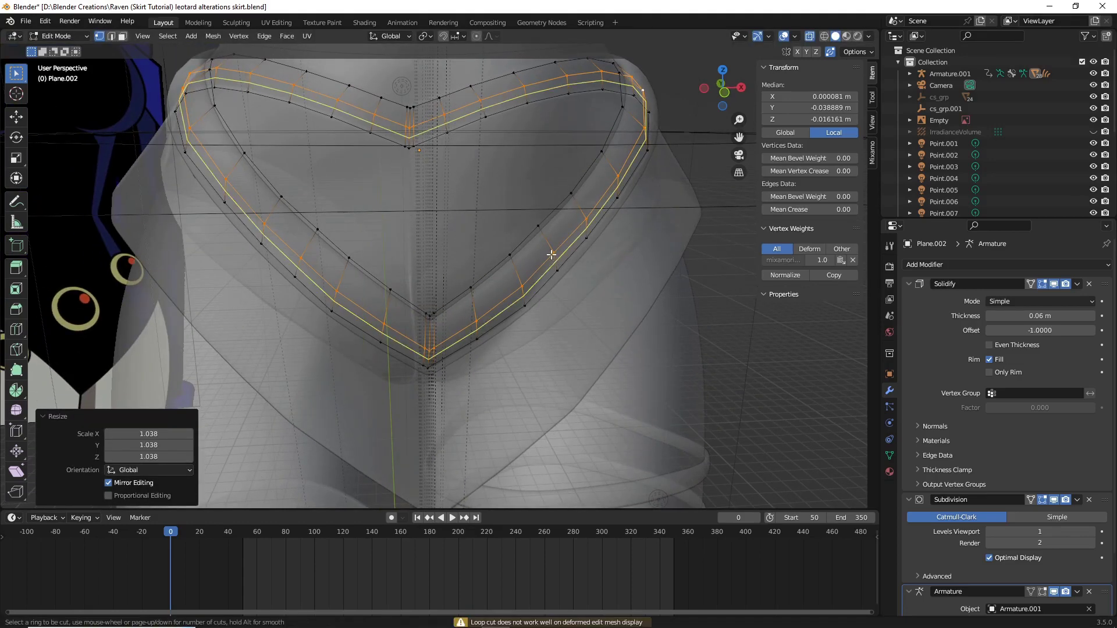
{"action": "left_click", "coordinate": [540, 250]}
{"action": "left_click", "coordinate": [553, 252]}
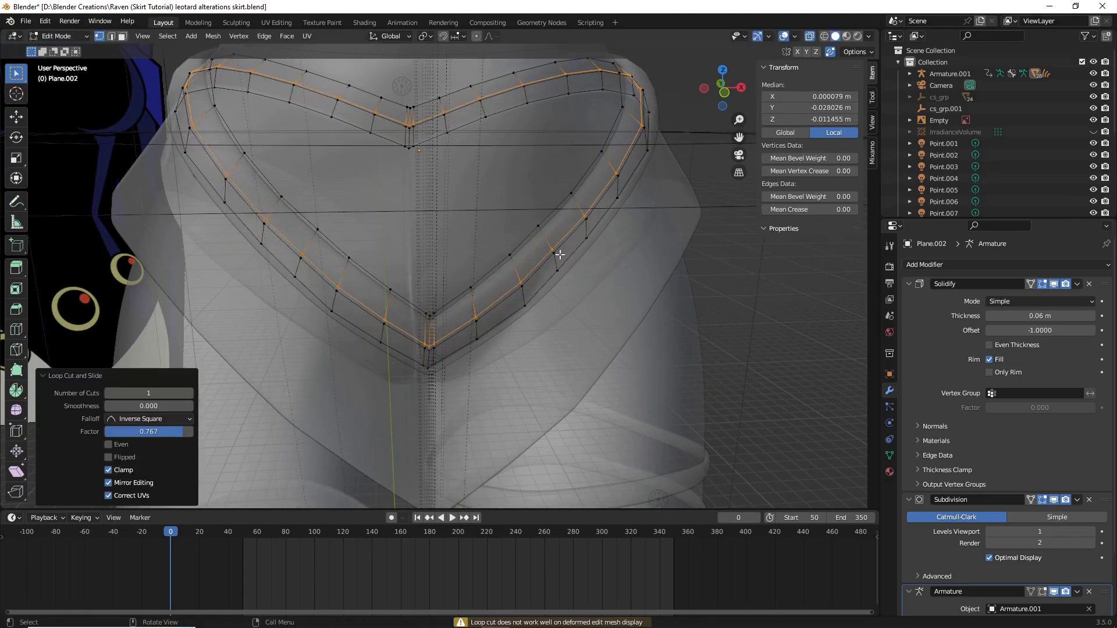
{"action": "left_click", "coordinate": [553, 250]}
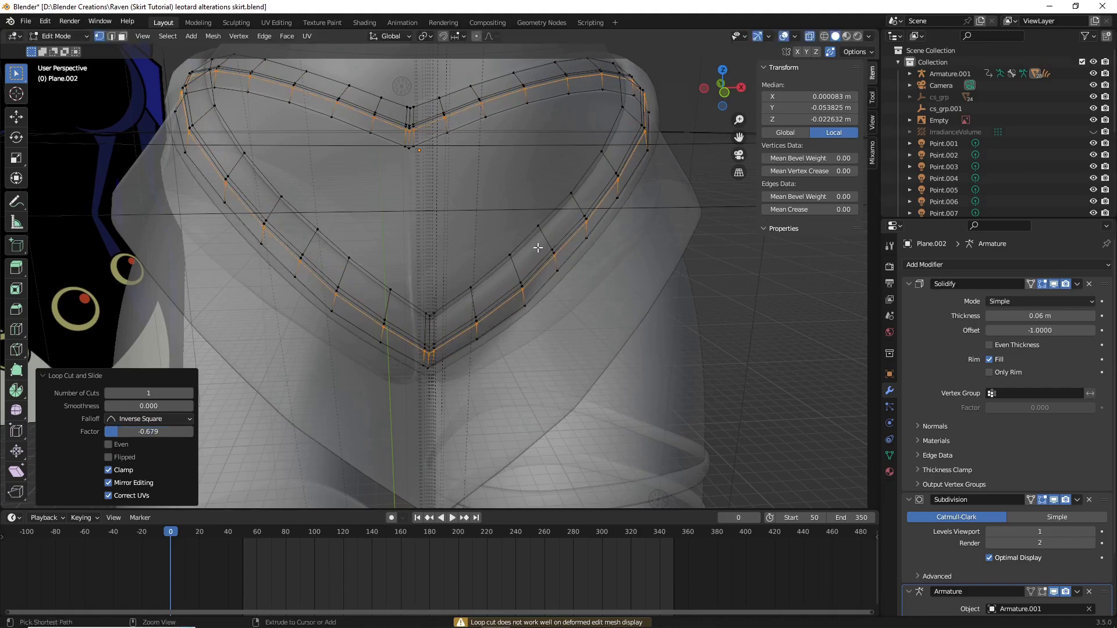
{"action": "left_click", "coordinate": [538, 256]}
{"action": "key", "text": "ctrl+r"}
{"action": "middle_click_drag", "start_coordinate": [546, 267], "coordinate": [507, 225]}
{"action": "left_click", "coordinate": [506, 225]}
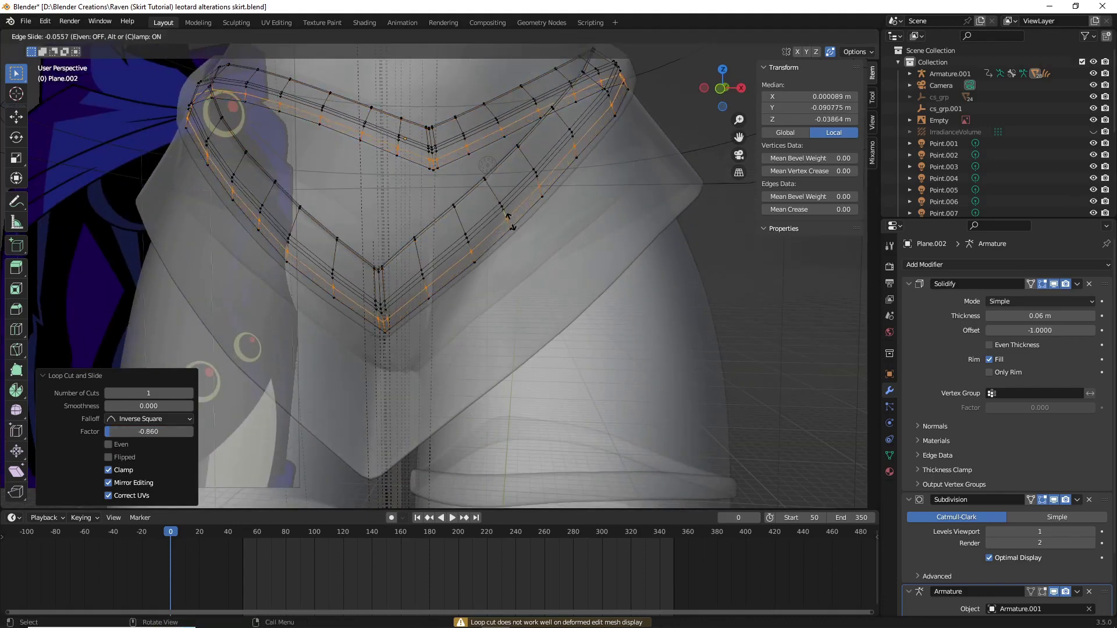
{"action": "left_click", "coordinate": [511, 228]}
Step: Return to Object Mode, deselect the belt and turn X-ray off
{"action": "key", "text": "Tab"}
{"action": "middle_click_drag", "start_coordinate": [515, 229], "coordinate": [721, 259]}
{"action": "left_click", "coordinate": [676, 243]}
{"action": "left_click", "coordinate": [809, 36]}
Step: Switch the viewport to Material Preview shading
{"action": "scroll", "coordinate": [590, 312], "scroll_direction": "up", "scroll_amount": 2}
{"action": "middle_click_drag", "start_coordinate": [588, 313], "coordinate": [470, 333]}
{"action": "scroll", "coordinate": [523, 330], "scroll_direction": "down", "scroll_amount": 6}
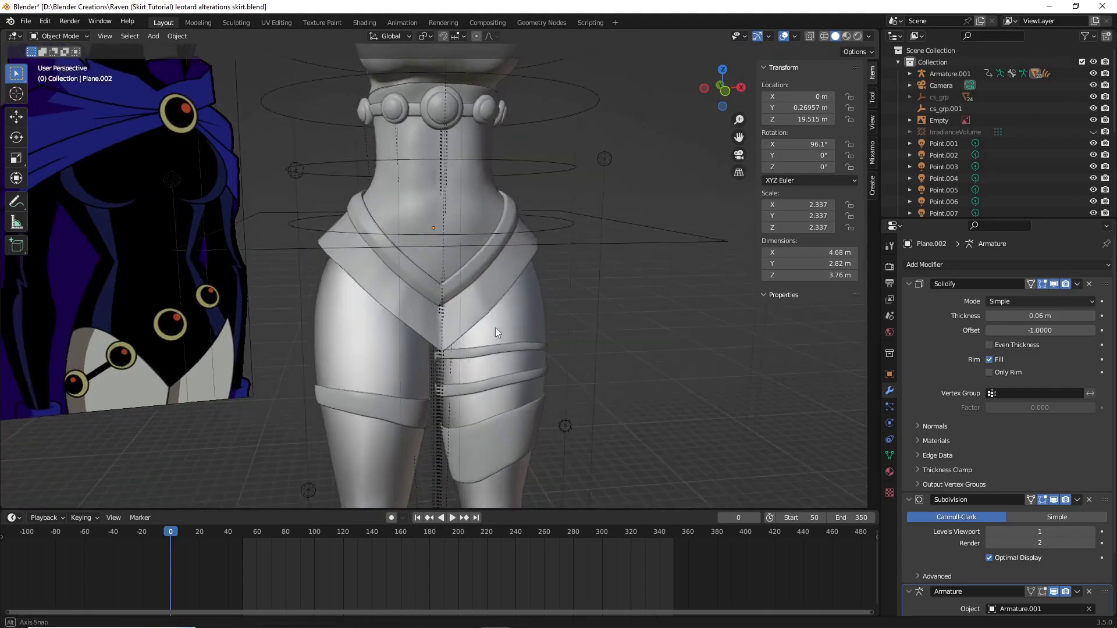
{"action": "key", "text": "z"}
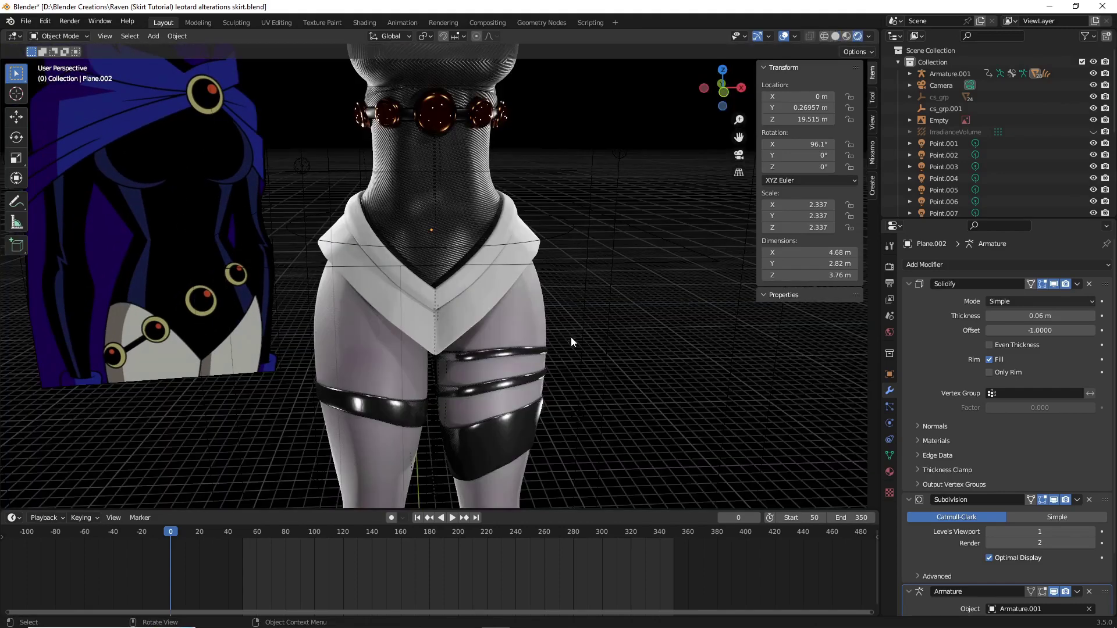
Step: Move the animation to frame 53
{"action": "left_click", "coordinate": [247, 531]}
{"action": "key", "text": "space"}
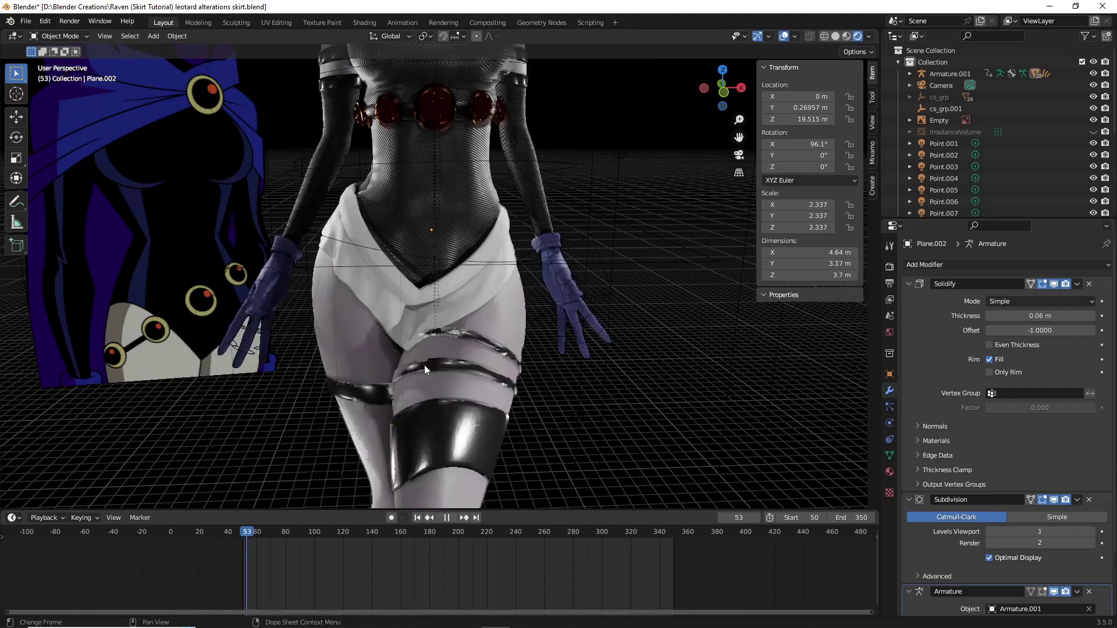
{"action": "key", "text": "space"}
Step: Select skirt Plane.007 and inspect the figure from front views at frame 53
{"action": "middle_click_drag", "start_coordinate": [496, 371], "coordinate": [573, 350]}
{"action": "left_click", "coordinate": [461, 285]}
{"action": "scroll", "coordinate": [465, 288], "scroll_direction": "down", "scroll_amount": 5}
{"action": "middle_click_drag", "start_coordinate": [527, 308], "coordinate": [459, 317]}
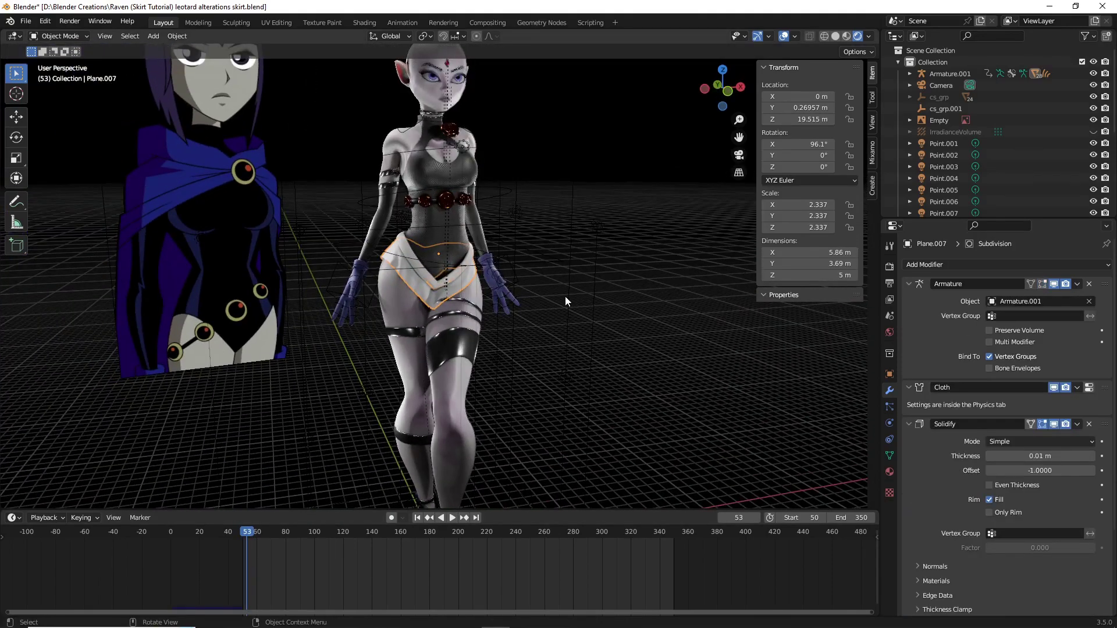
{"action": "middle_click_drag", "start_coordinate": [699, 325], "coordinate": [608, 343]}
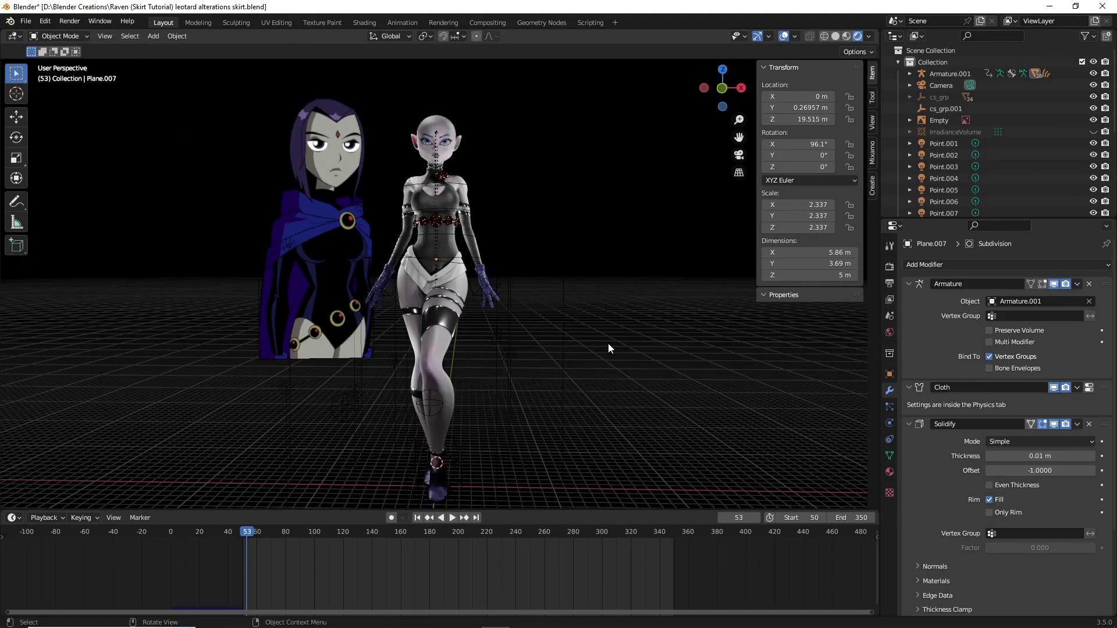
{"action": "scroll", "coordinate": [609, 338], "scroll_direction": "up", "scroll_amount": 3}
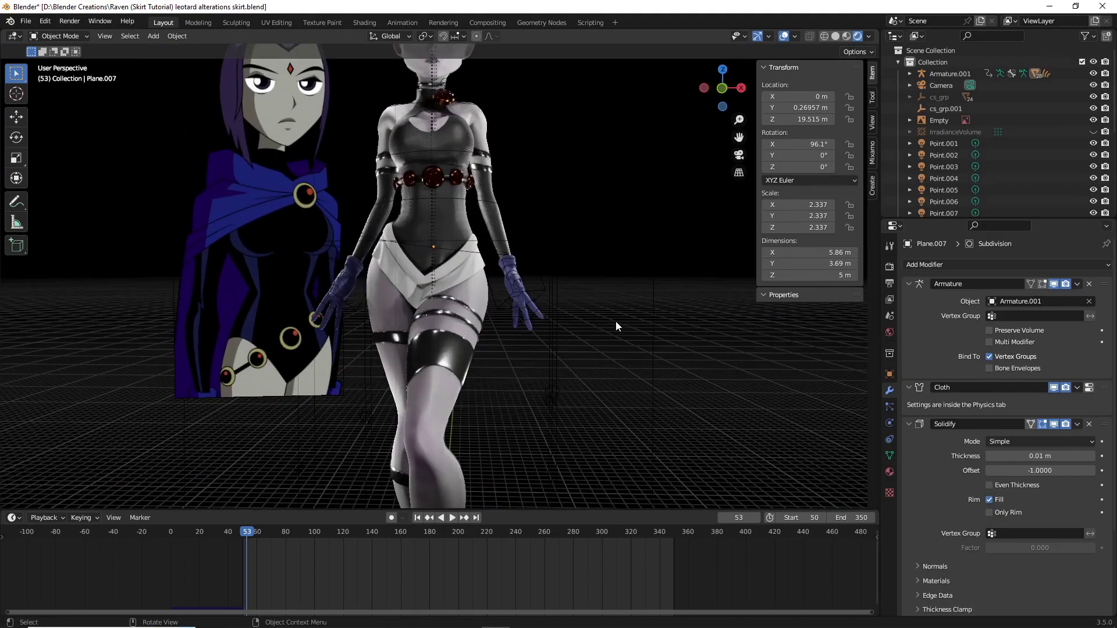
{"action": "scroll", "coordinate": [419, 323], "scroll_direction": "up", "scroll_amount": 3}
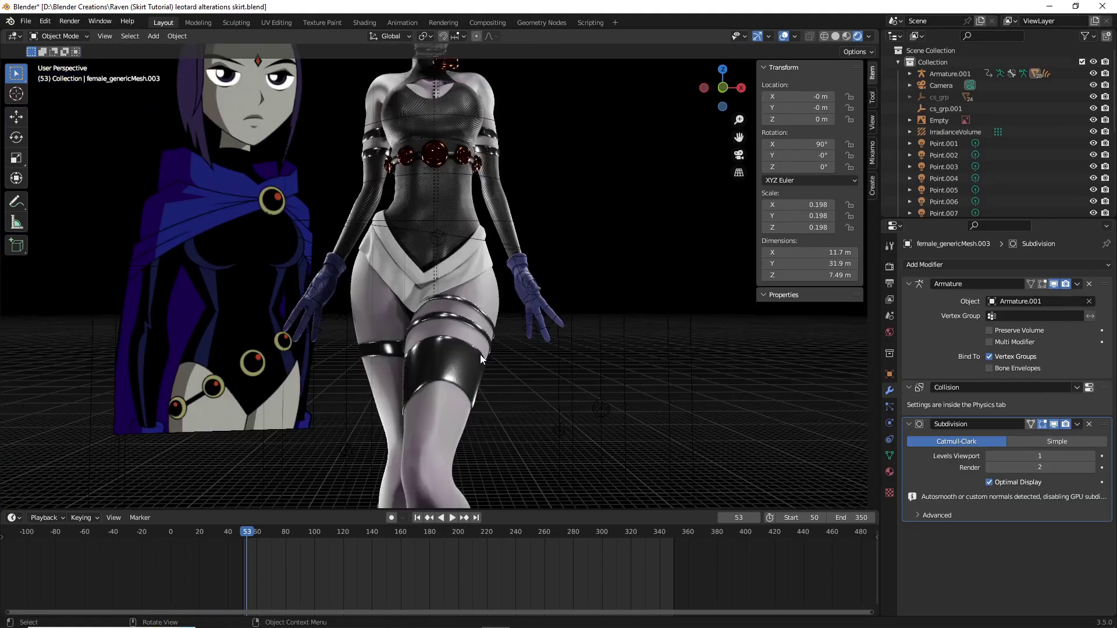
{"action": "scroll", "coordinate": [482, 356], "scroll_direction": "up", "scroll_amount": 4}
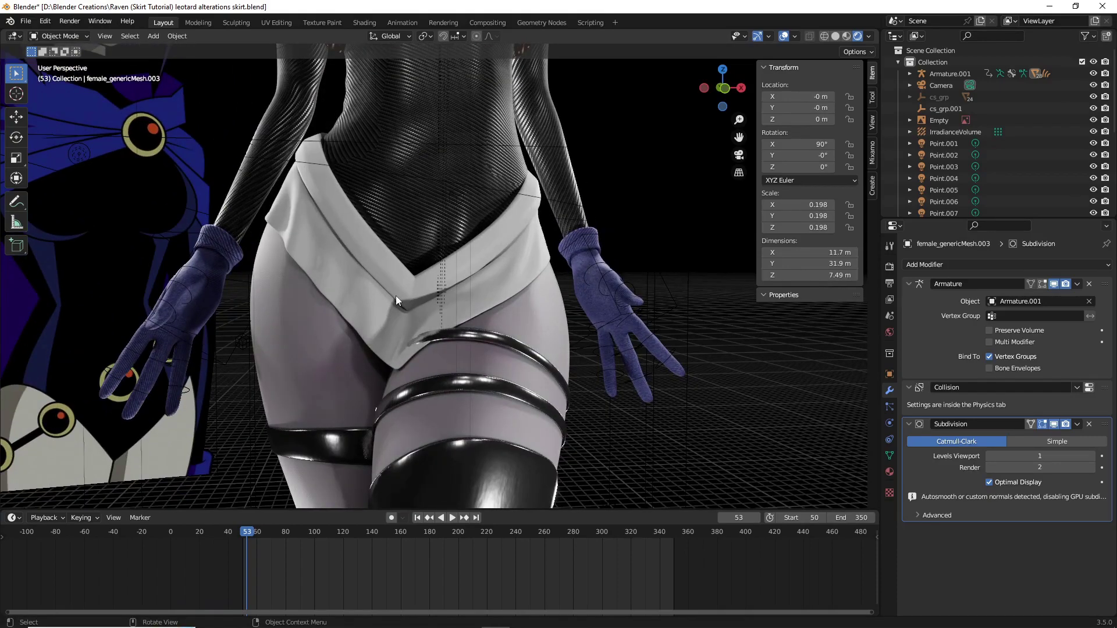
{"action": "scroll", "coordinate": [397, 288], "scroll_direction": "down", "scroll_amount": 6}
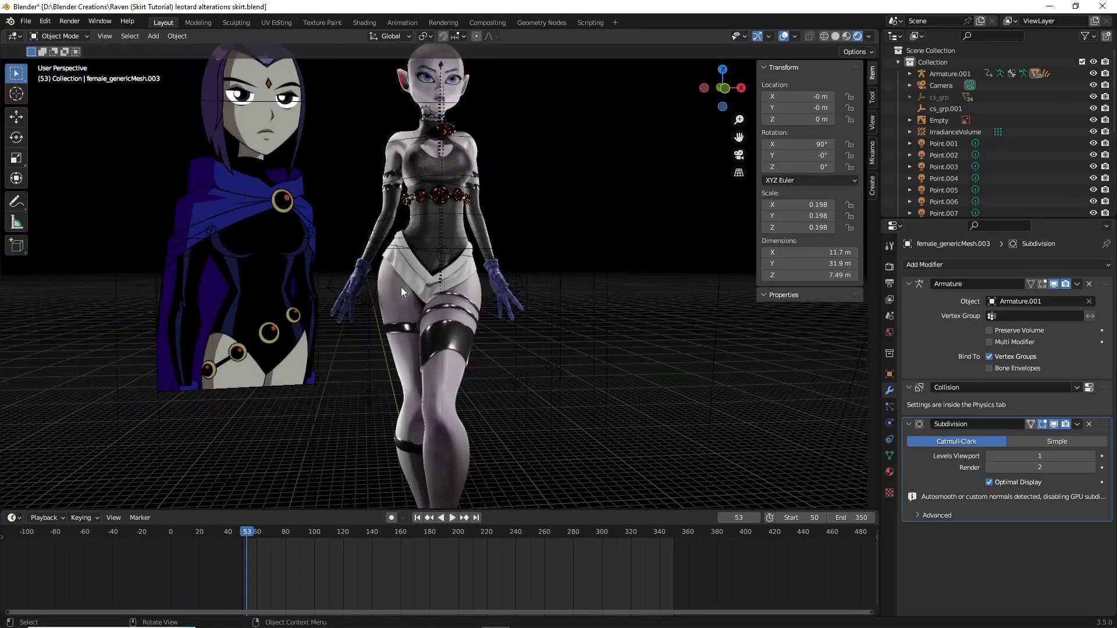
{"action": "scroll", "coordinate": [401, 288], "scroll_direction": "up", "scroll_amount": 3}
{"action": "middle_click_drag", "start_coordinate": [404, 288], "coordinate": [397, 291]}
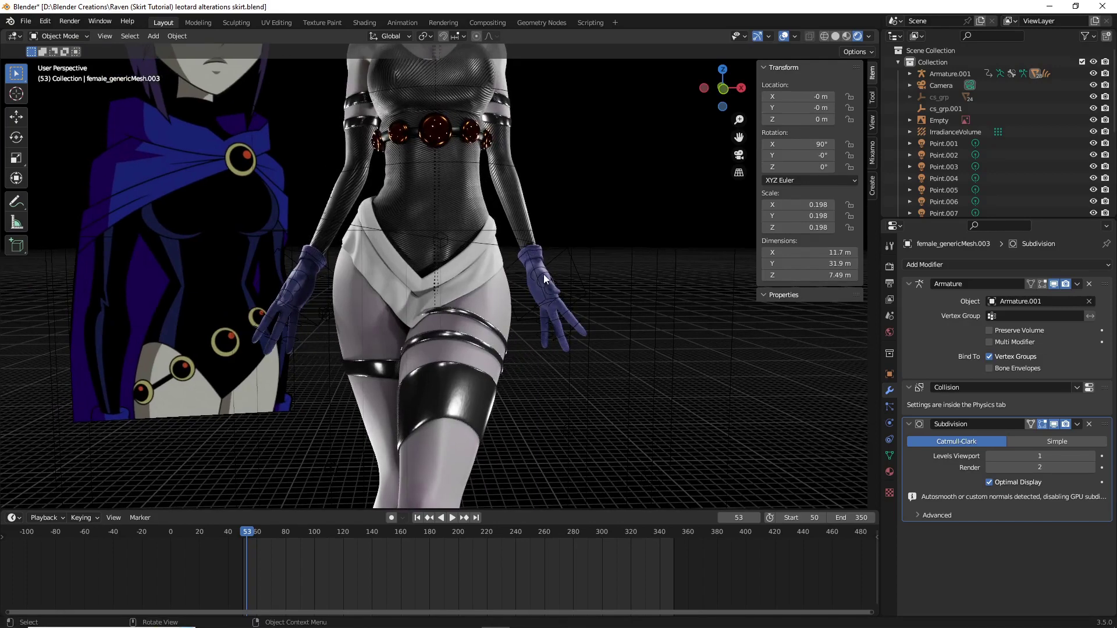
{"action": "scroll", "coordinate": [524, 285], "scroll_direction": "up", "scroll_amount": 3}
Step: Click through the skirt, IrradianceVolume and Armature.001, ending with the IrradianceVolume deselected
{"action": "left_click", "coordinate": [505, 264]}
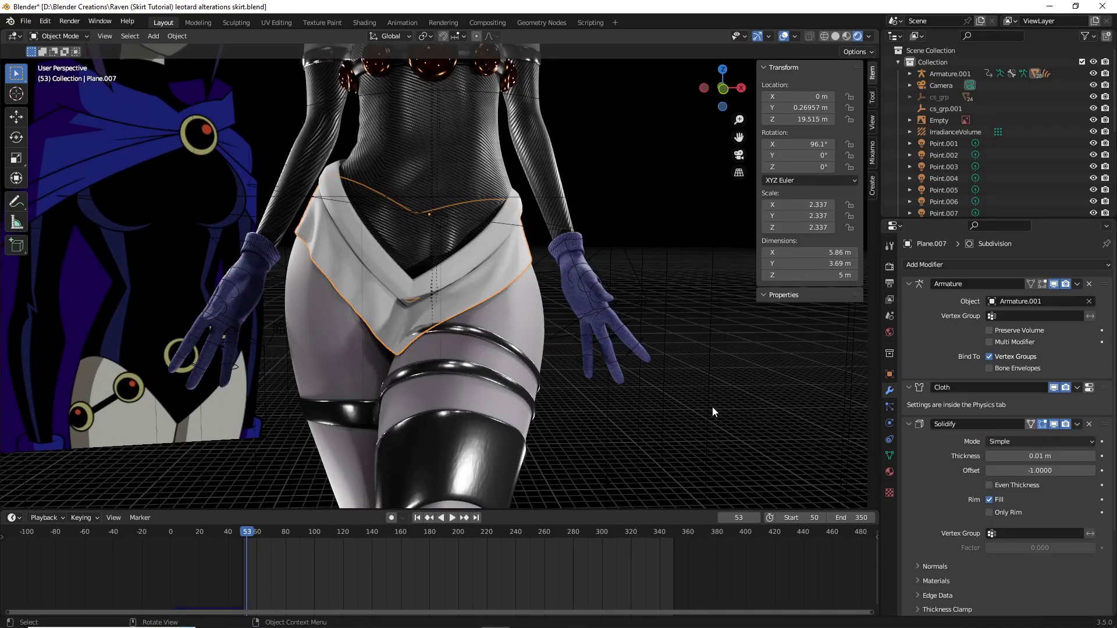
{"action": "left_click", "coordinate": [713, 402]}
{"action": "left_click", "coordinate": [626, 302]}
{"action": "left_click", "coordinate": [666, 292]}
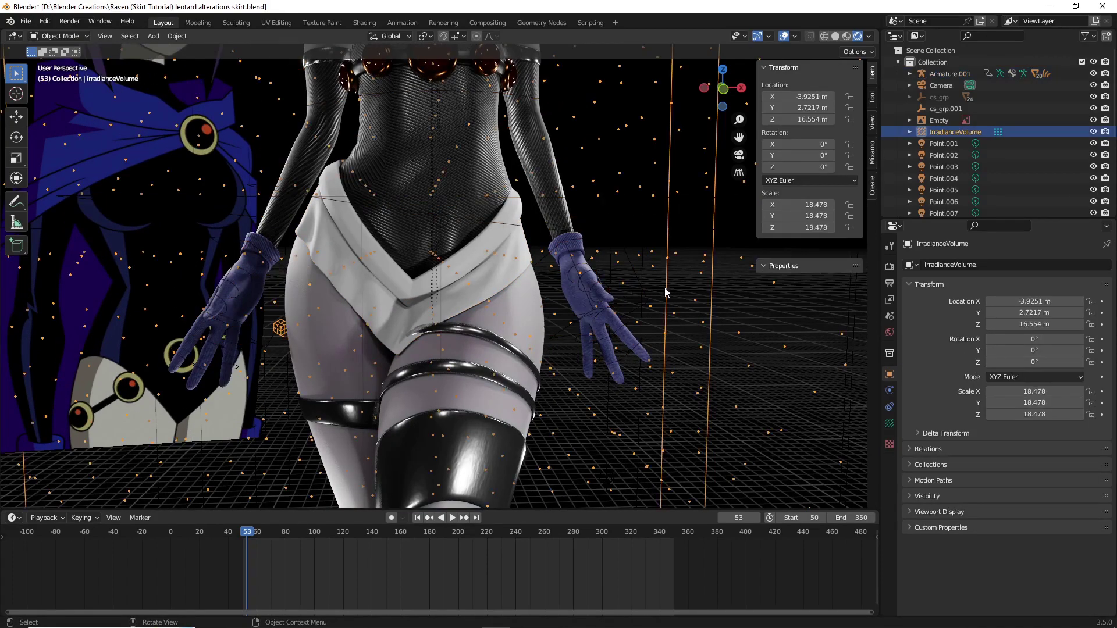
{"action": "left_click", "coordinate": [692, 294]}
{"action": "scroll", "coordinate": [692, 288], "scroll_direction": "down", "scroll_amount": 6}
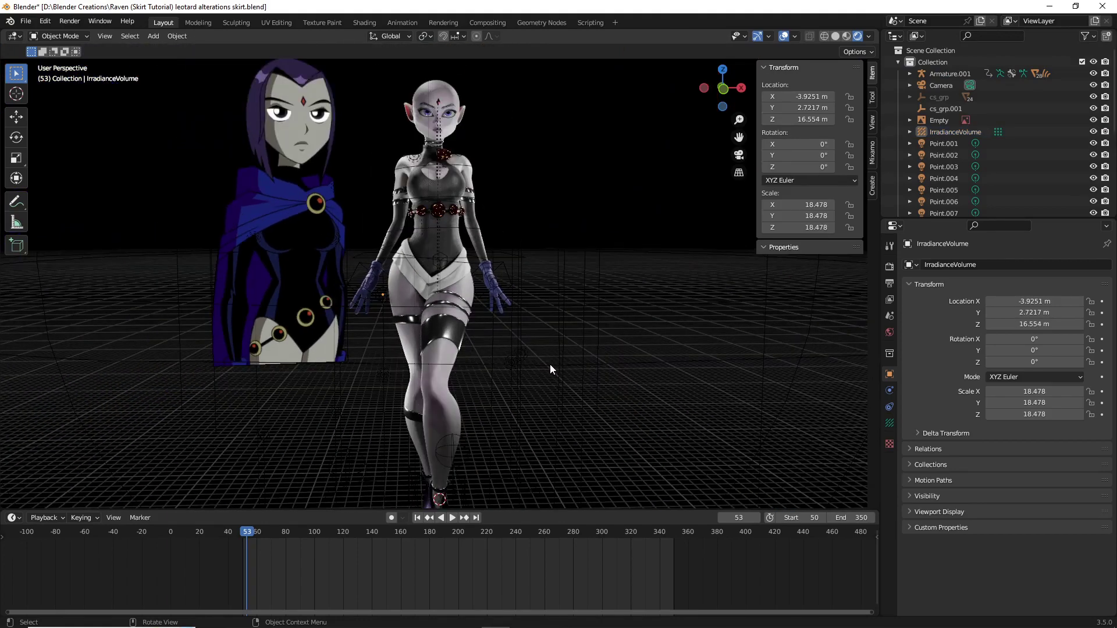
{"action": "scroll", "coordinate": [550, 364], "scroll_direction": "up", "scroll_amount": 4}
{"action": "middle_click_drag", "start_coordinate": [536, 358], "coordinate": [412, 352]}
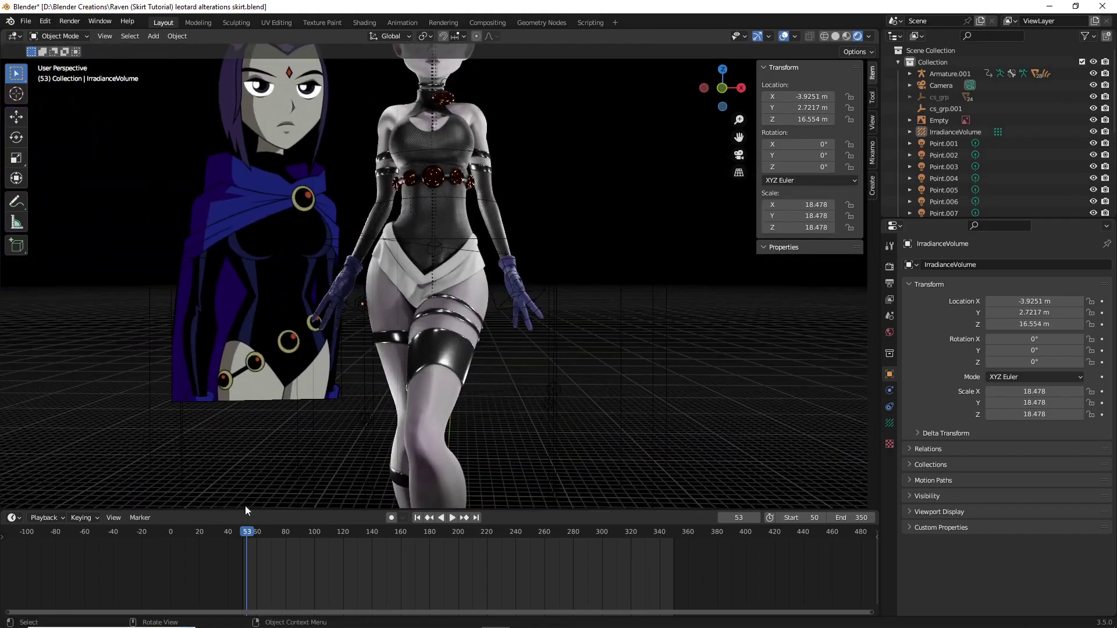
Step: Scrub frames 29, 15 and 49, stopping playback at frame 49 to inspect the skirt
{"action": "left_click", "coordinate": [213, 526]}
{"action": "key", "text": "space"}
{"action": "key", "text": "space"}
{"action": "left_click_drag", "start_coordinate": [193, 525], "coordinate": [203, 522]}
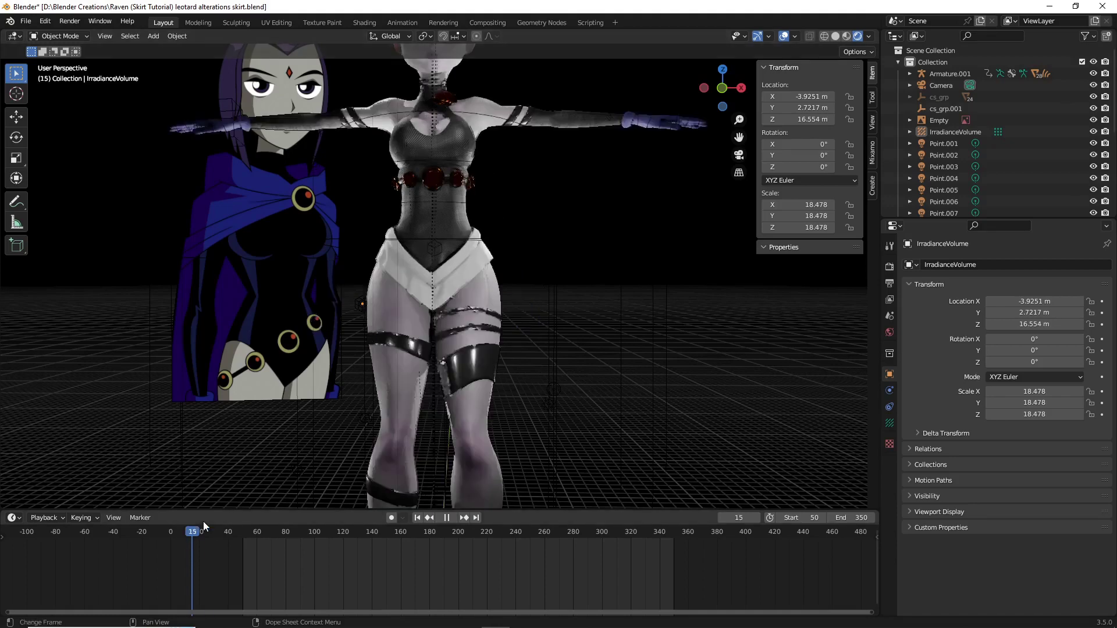
{"action": "left_click", "coordinate": [242, 532]}
{"action": "key", "text": "space"}
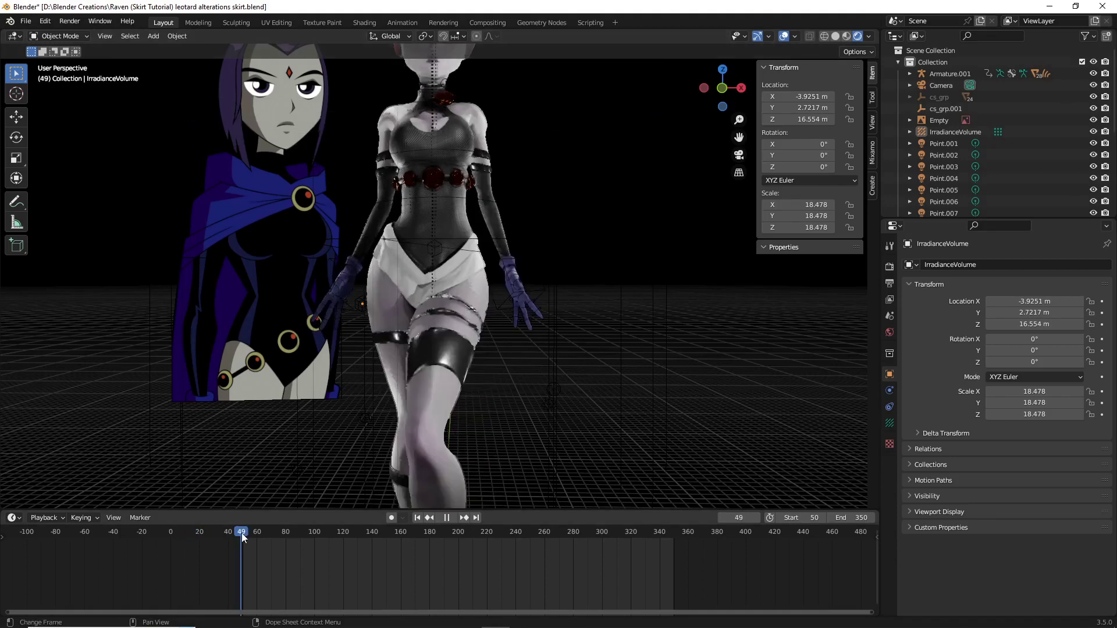
{"action": "key", "text": "space"}
{"action": "middle_click_drag", "start_coordinate": [397, 309], "coordinate": [378, 319]}
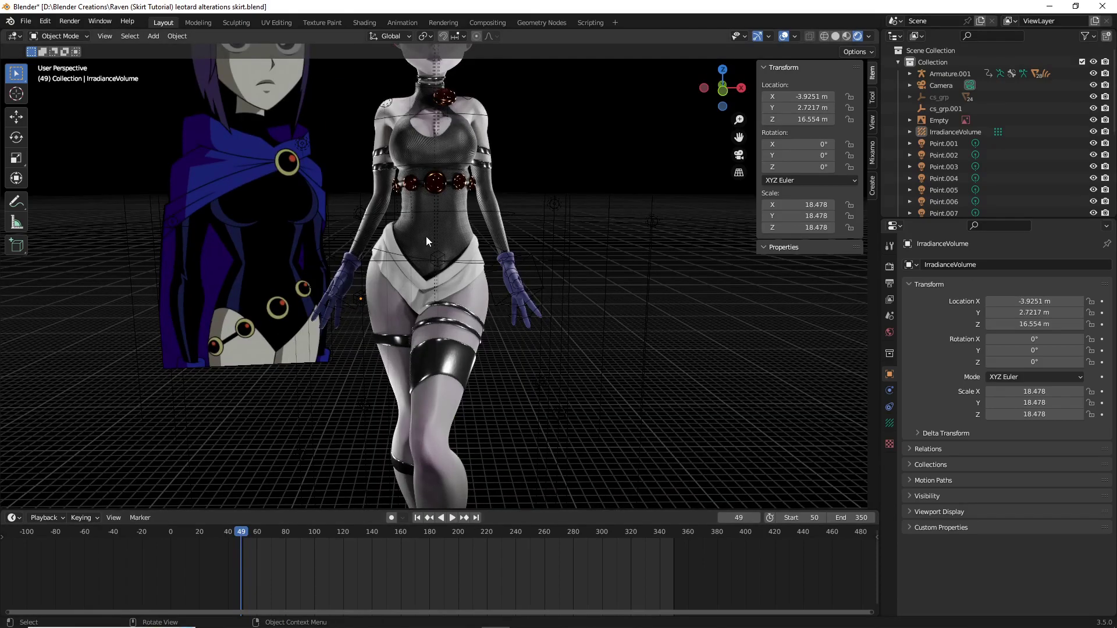
{"action": "left_click", "coordinate": [414, 215]}
{"action": "left_click", "coordinate": [407, 137]}
{"action": "middle_click_drag", "start_coordinate": [406, 135], "coordinate": [475, 181]}
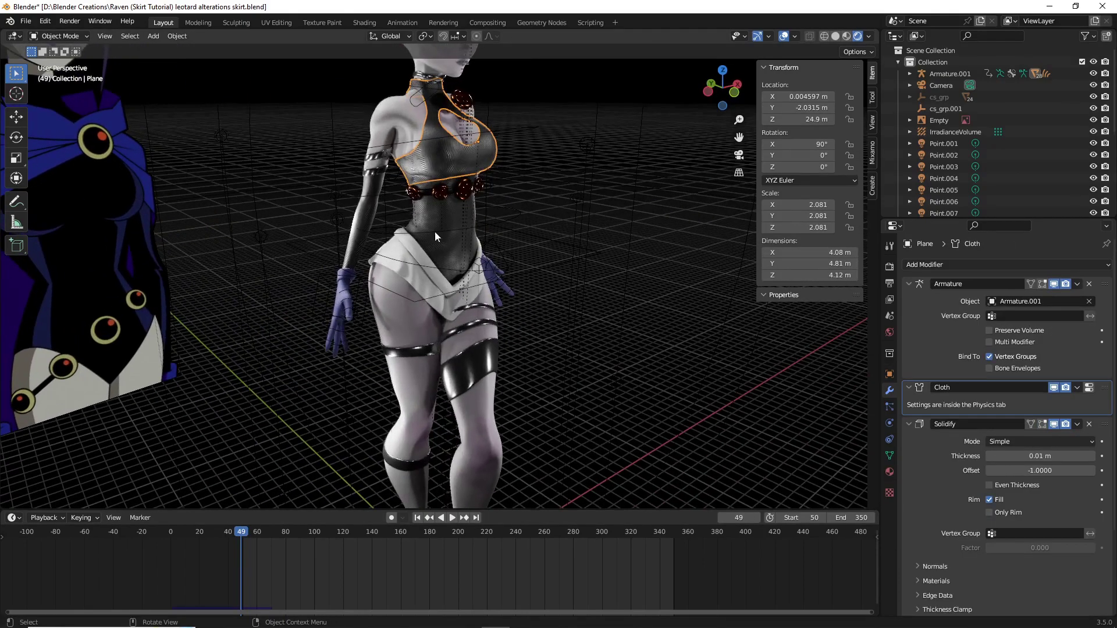
{"action": "middle_click_drag", "start_coordinate": [446, 141], "coordinate": [597, 182]}
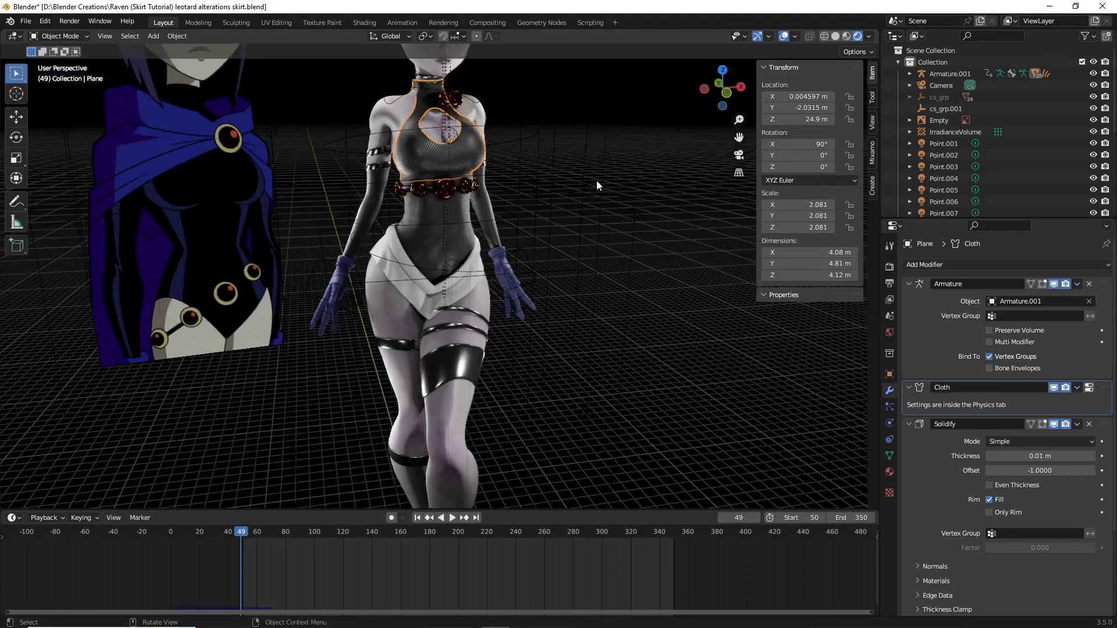
{"action": "scroll", "coordinate": [641, 298], "scroll_direction": "down", "scroll_amount": 5}
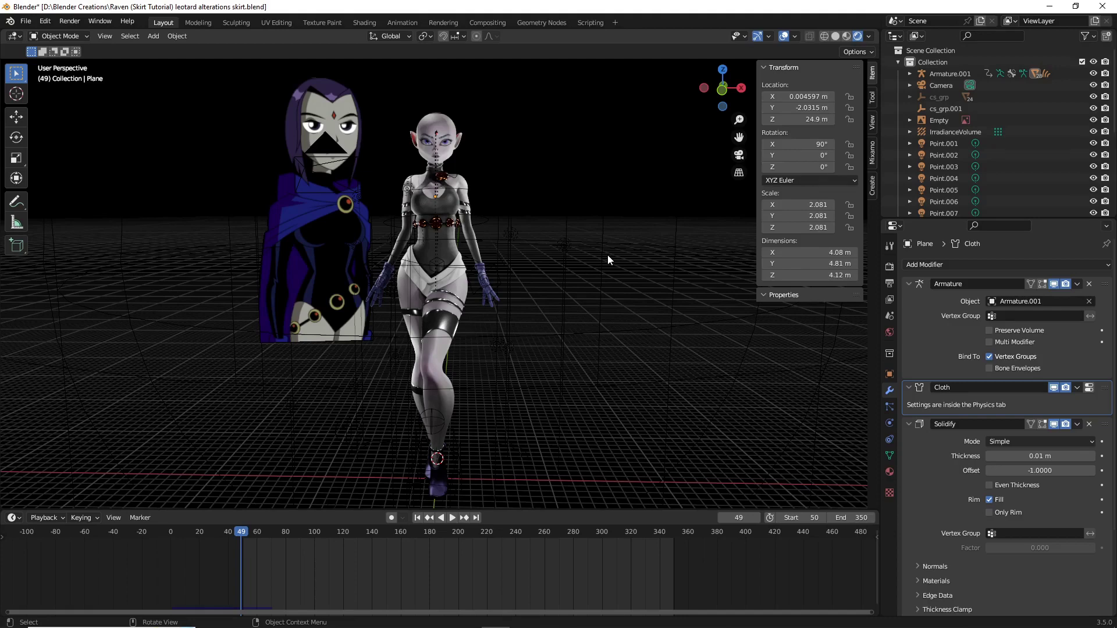
{"action": "middle_click_drag", "start_coordinate": [592, 295], "coordinate": [587, 302]}
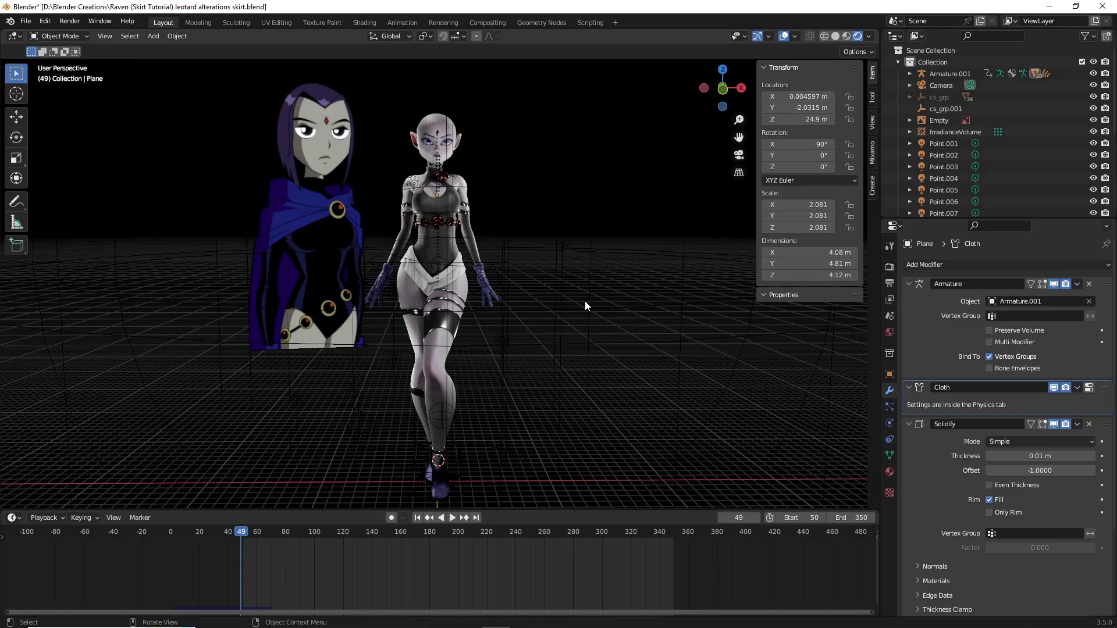